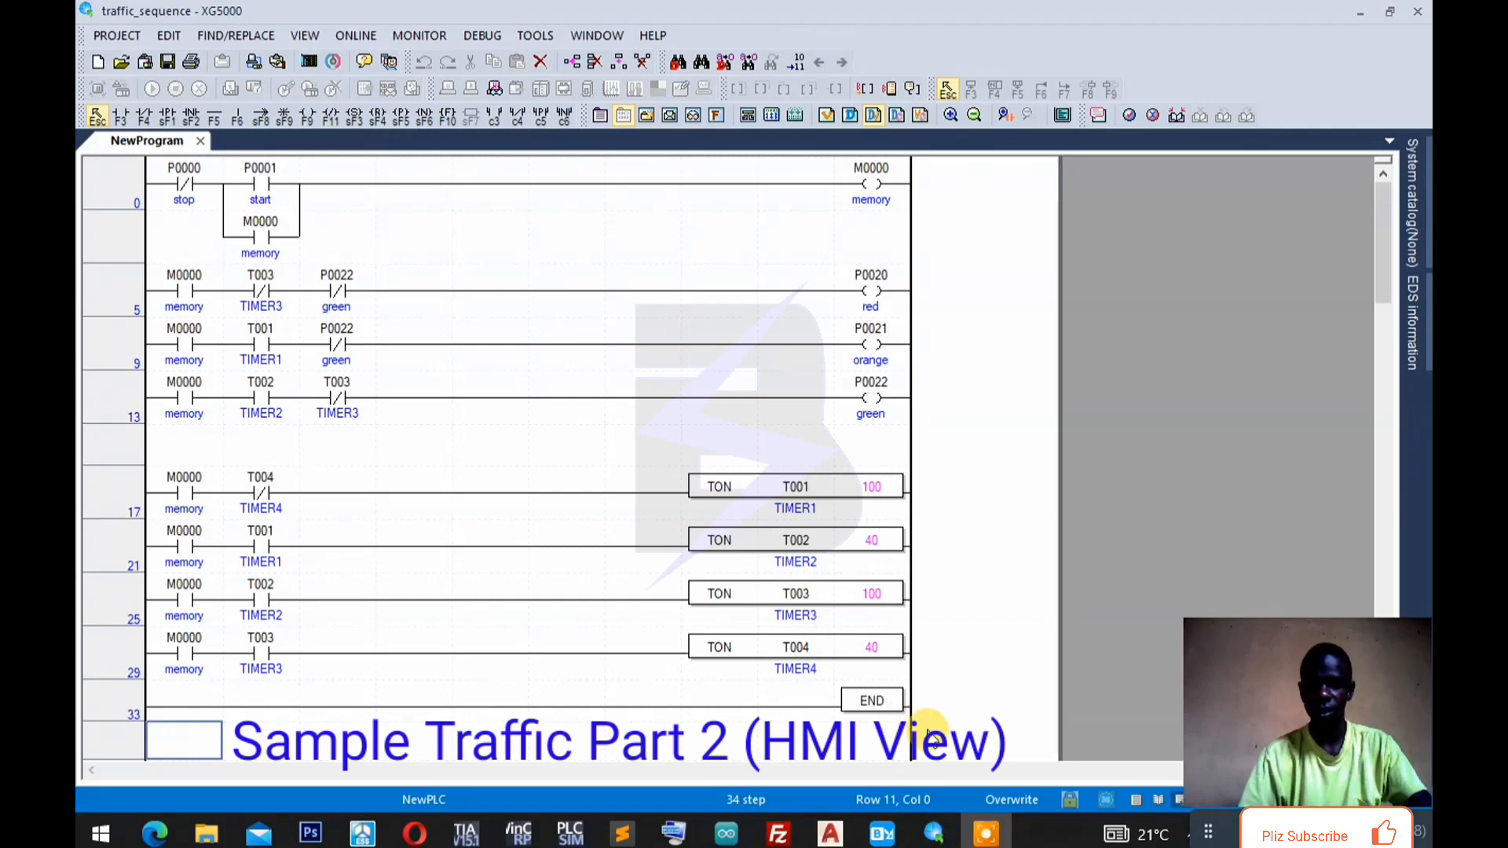
# Switch to XP-Builder and create a new iXP2-0800 panel project with LS: XGB (CPU) as the controller product.
pyautogui.moveTo(893, 838)
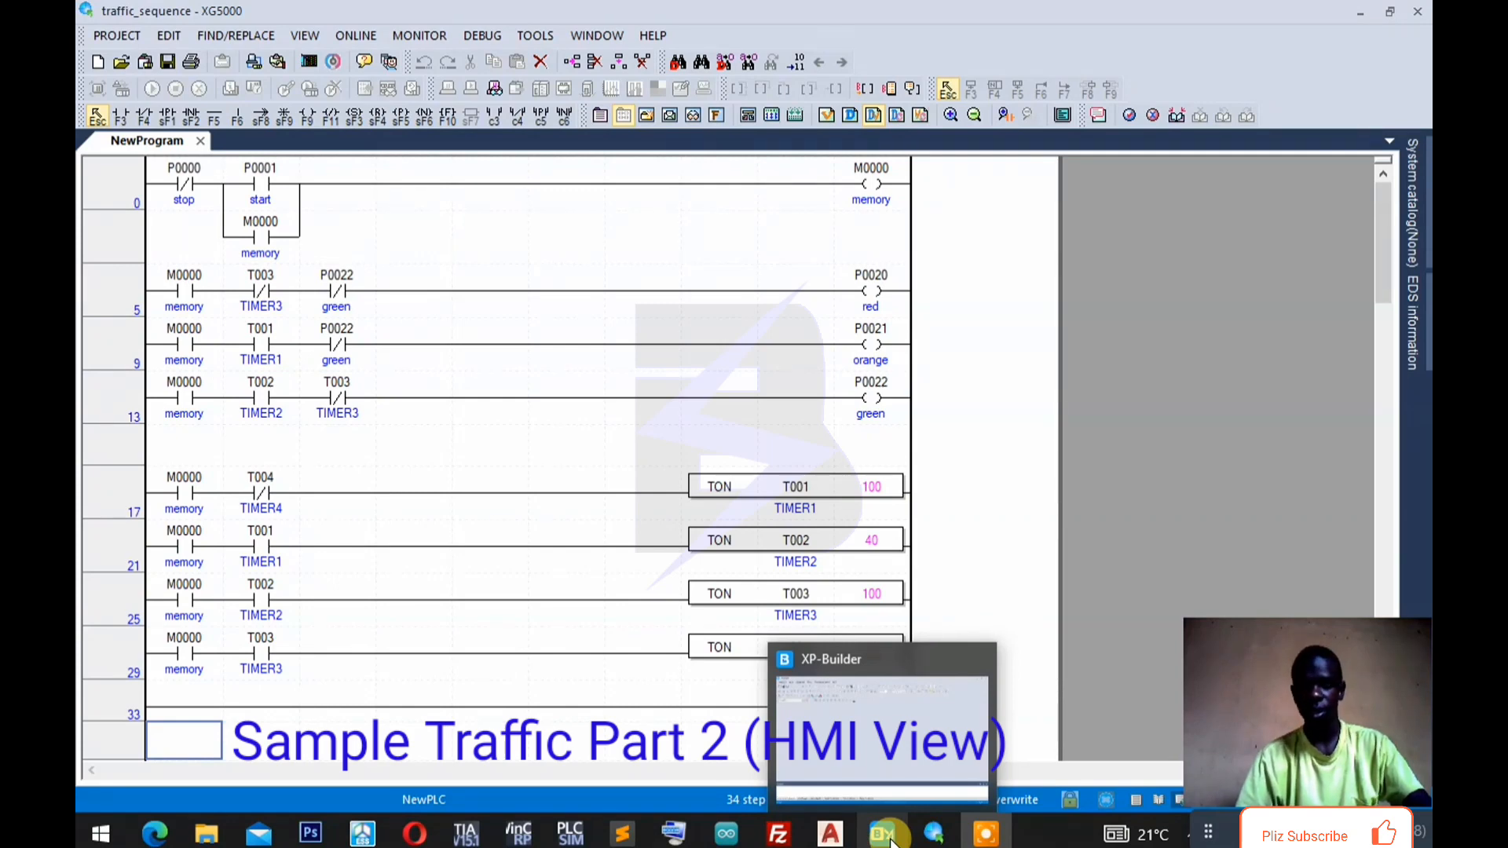
pyautogui.click(890, 840)
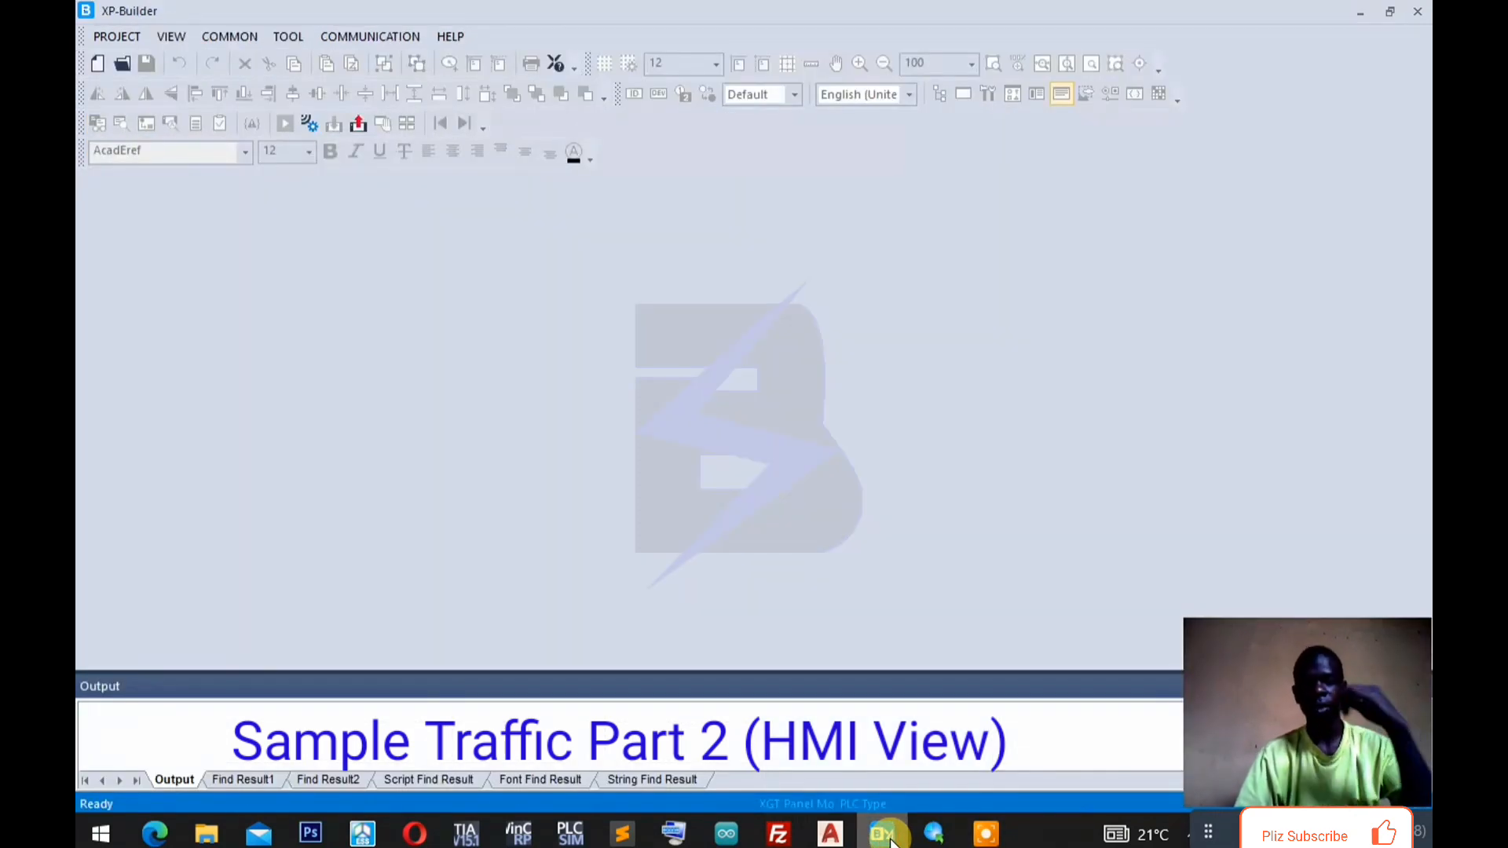
pyautogui.click(118, 37)
pyautogui.click(139, 55)
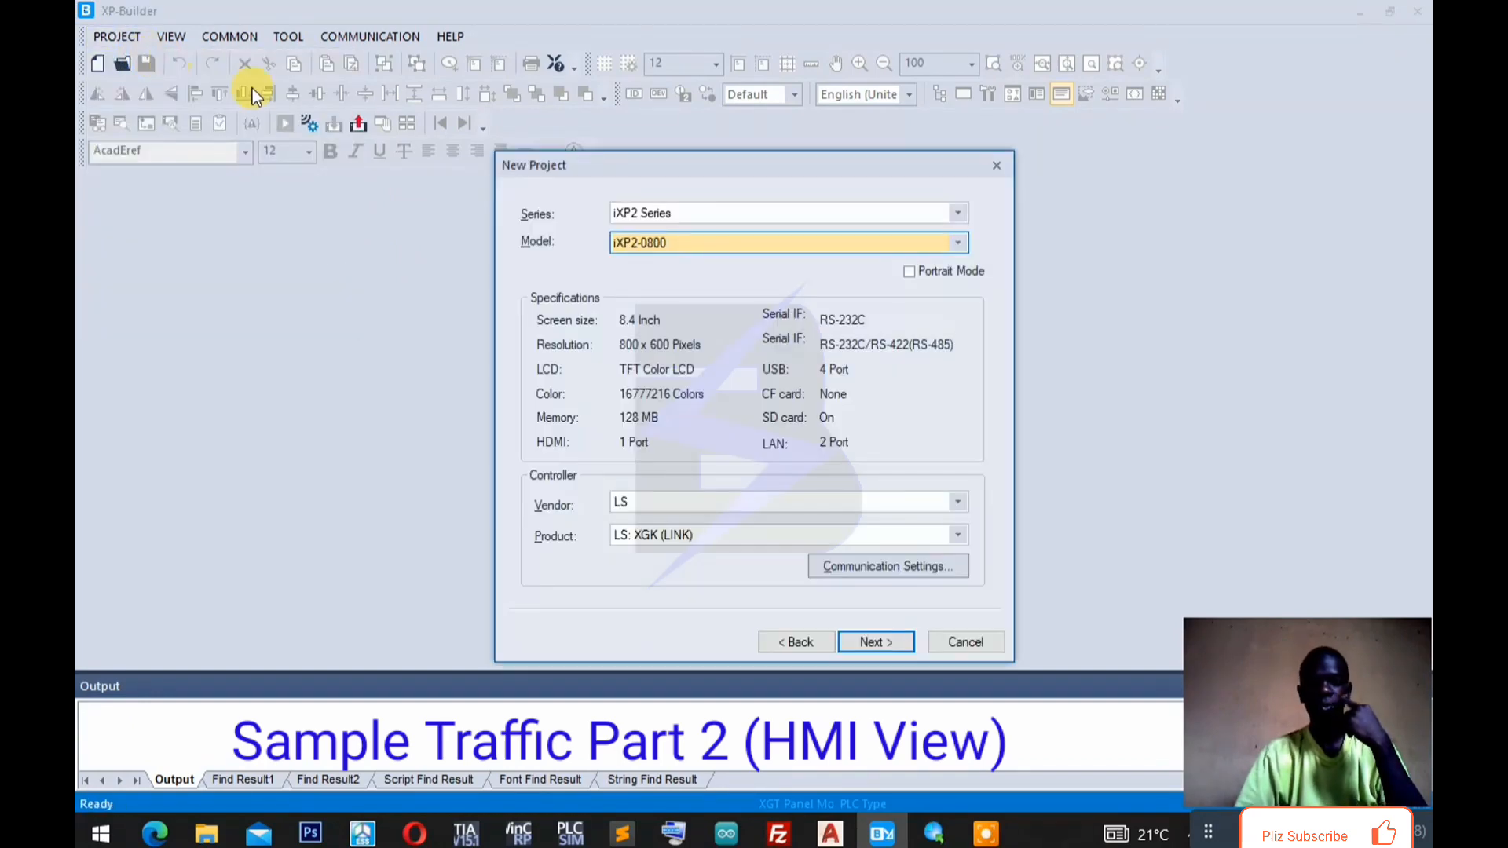
pyautogui.click(958, 502)
pyautogui.click(956, 540)
pyautogui.click(956, 539)
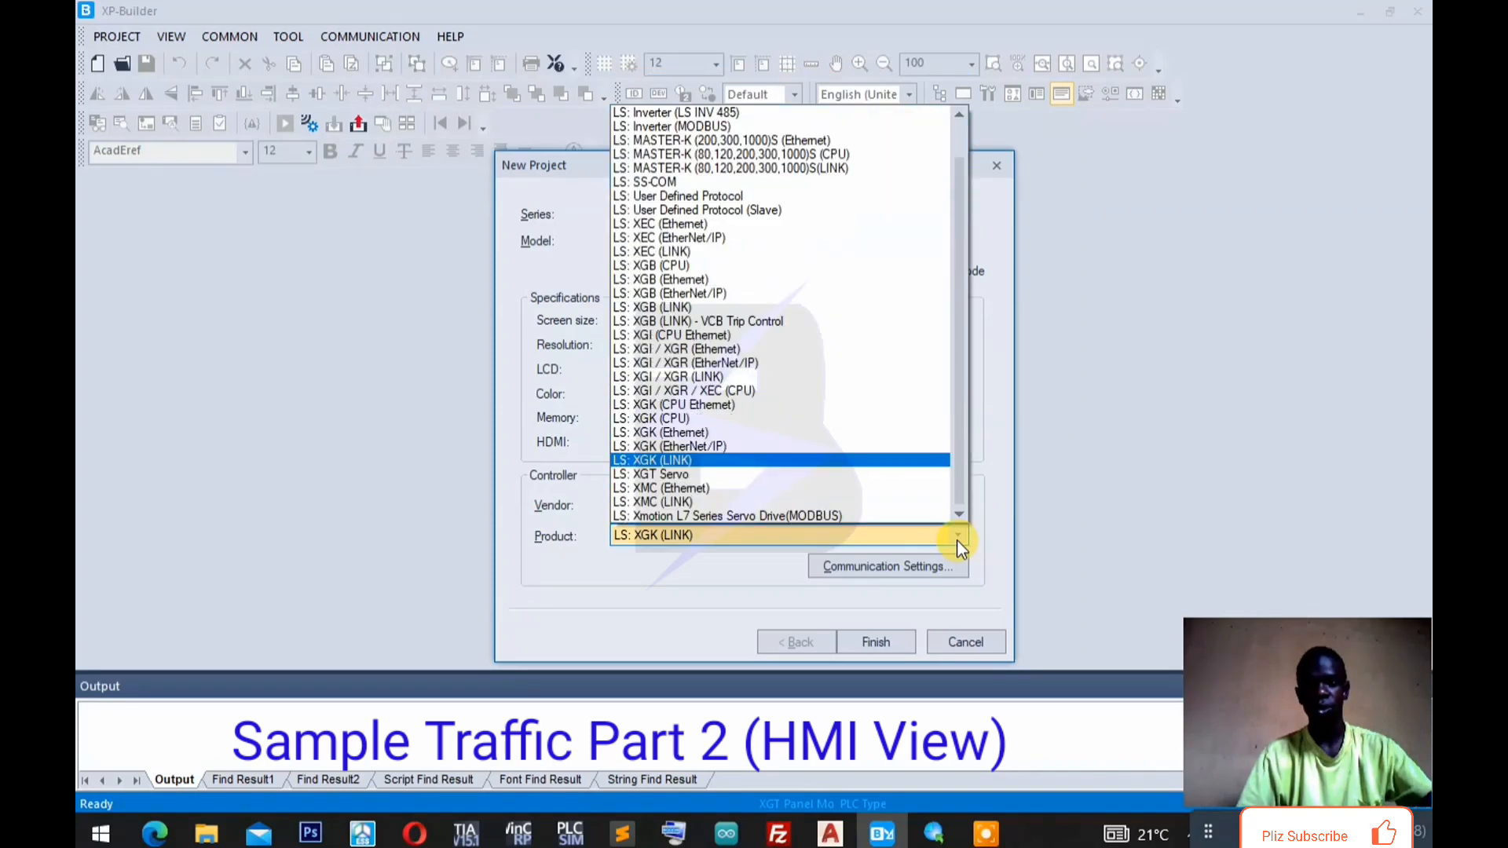
pyautogui.click(883, 267)
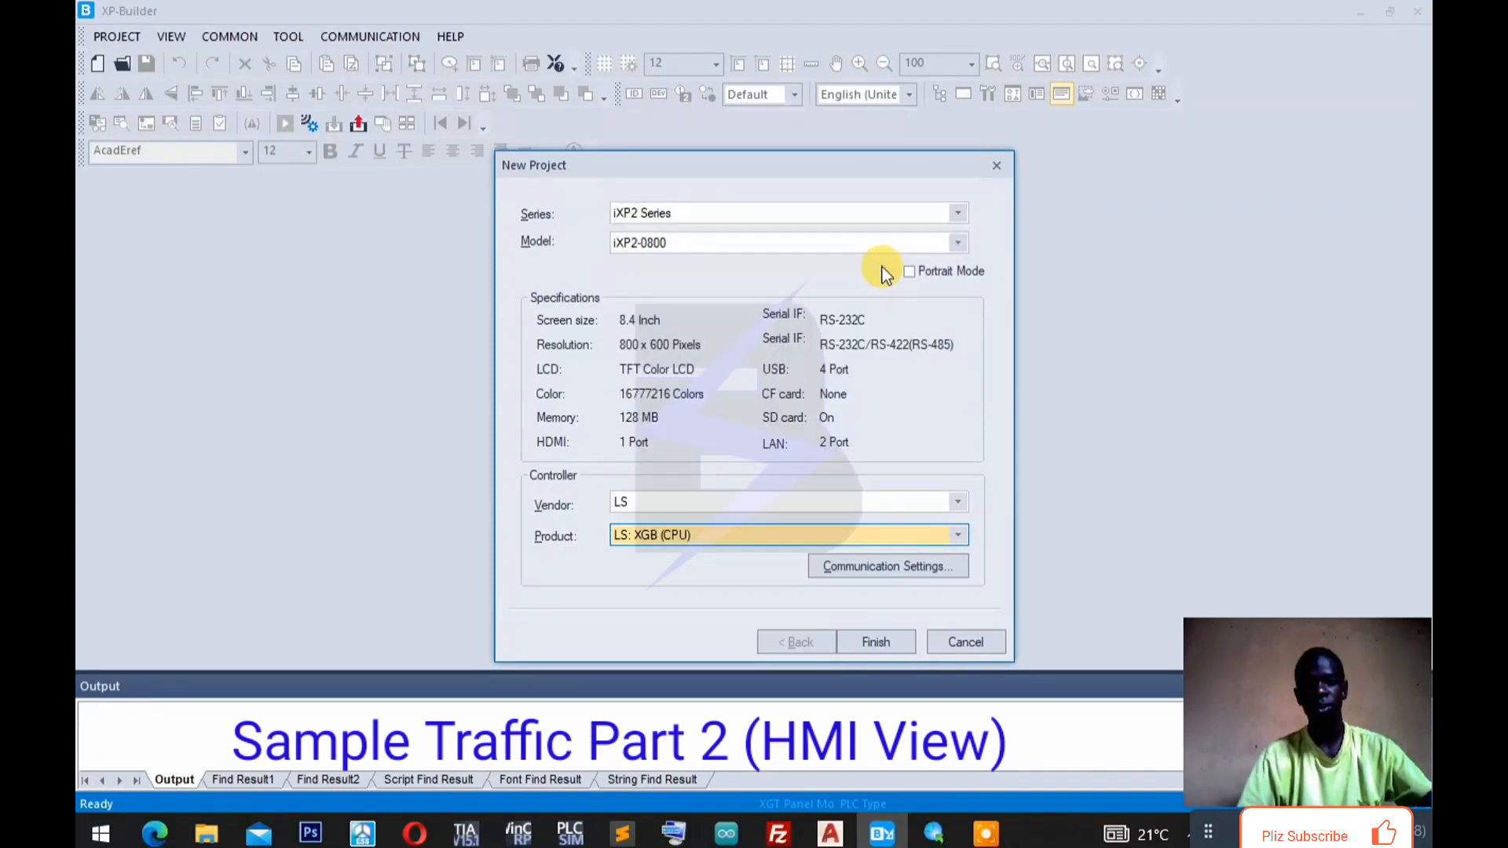
pyautogui.click(911, 571)
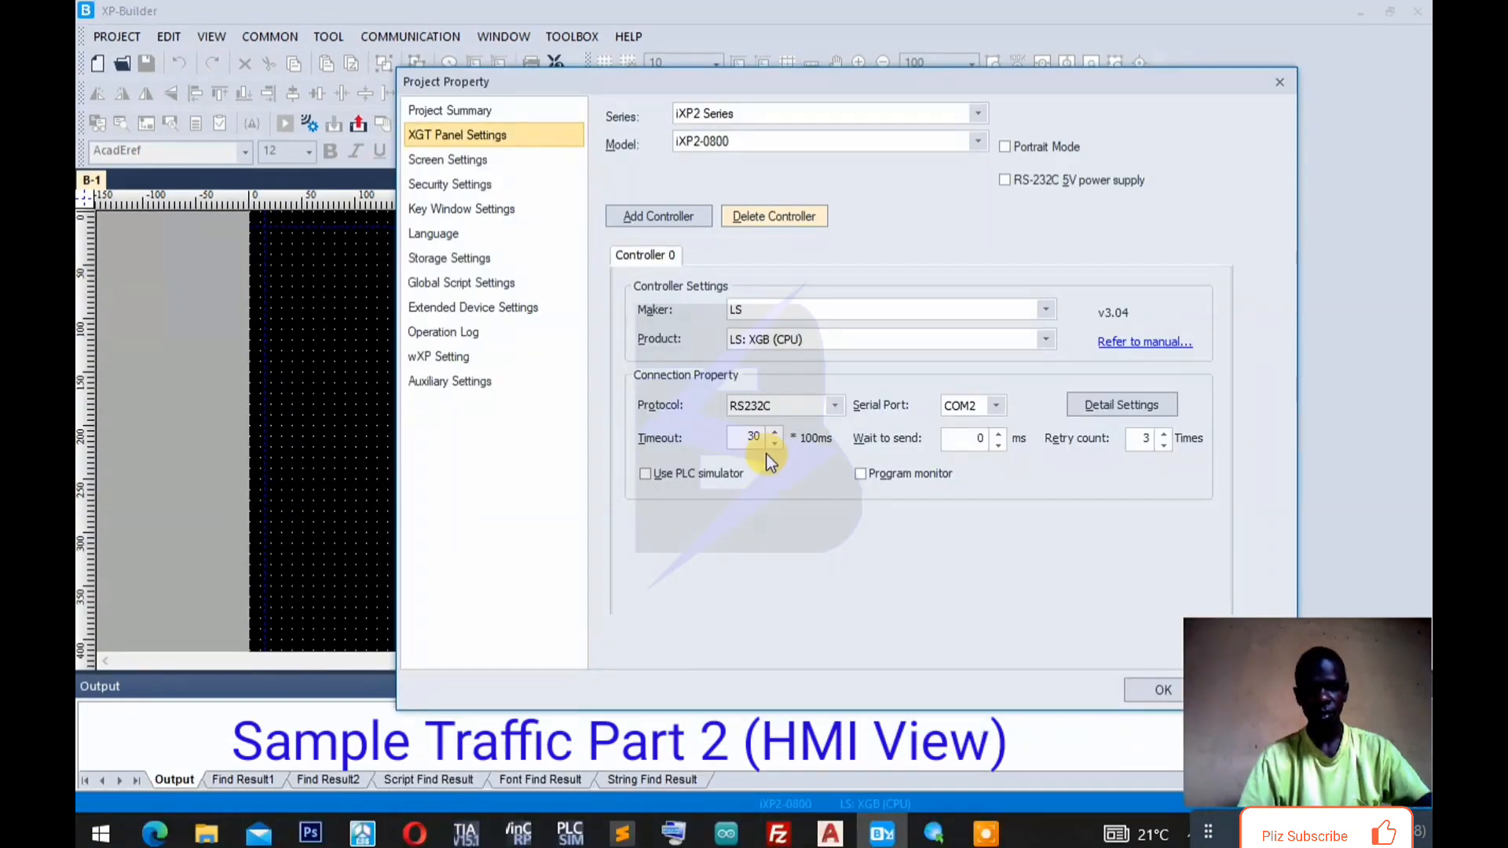
# Enable the PLC simulator and program monitor options for Controller 0 in the XGT panel settings and apply them.
pyautogui.click(667, 474)
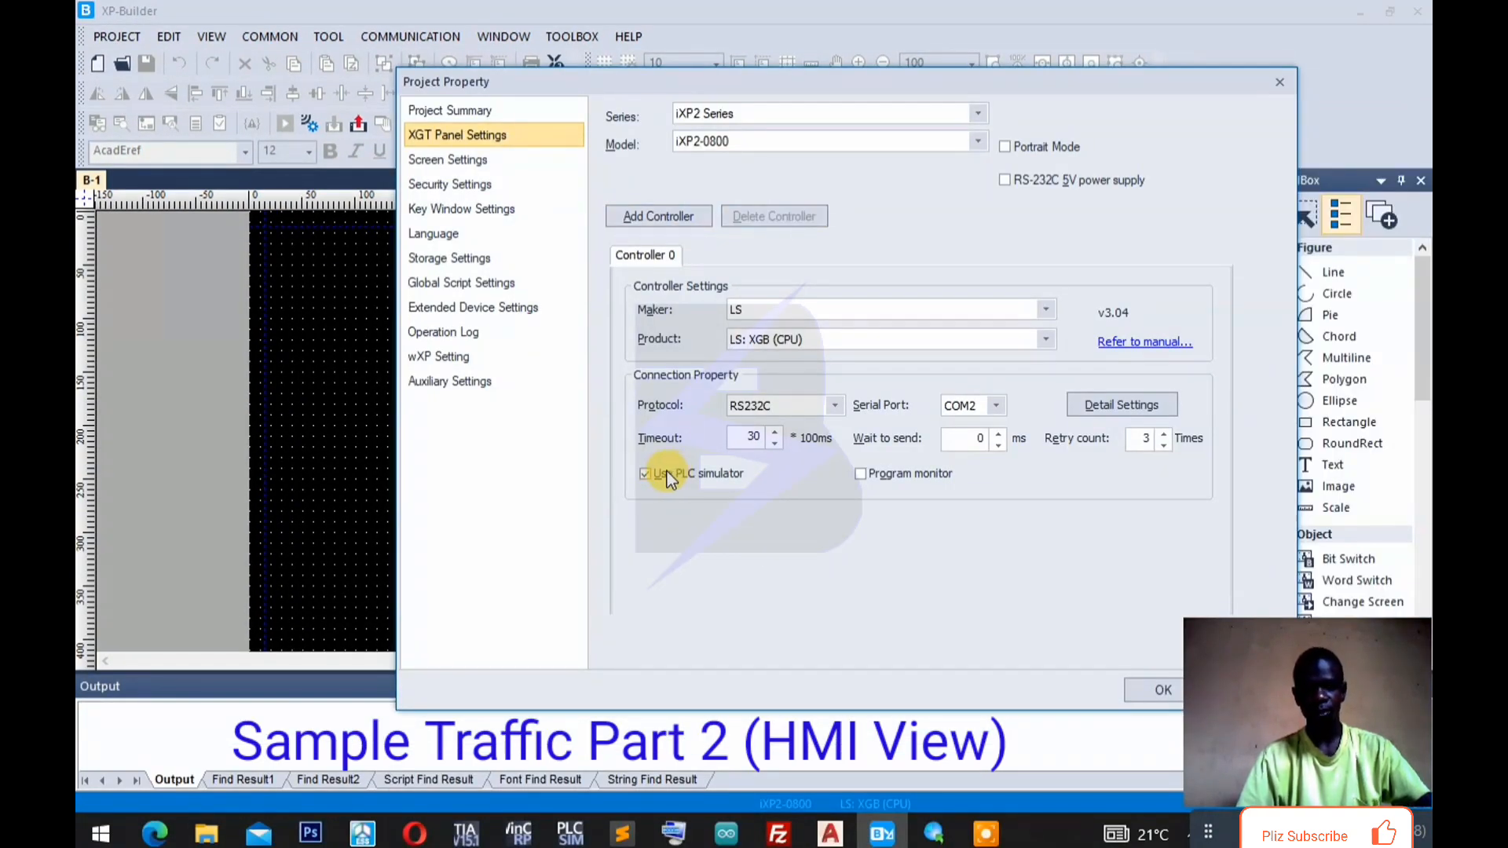
pyautogui.click(904, 475)
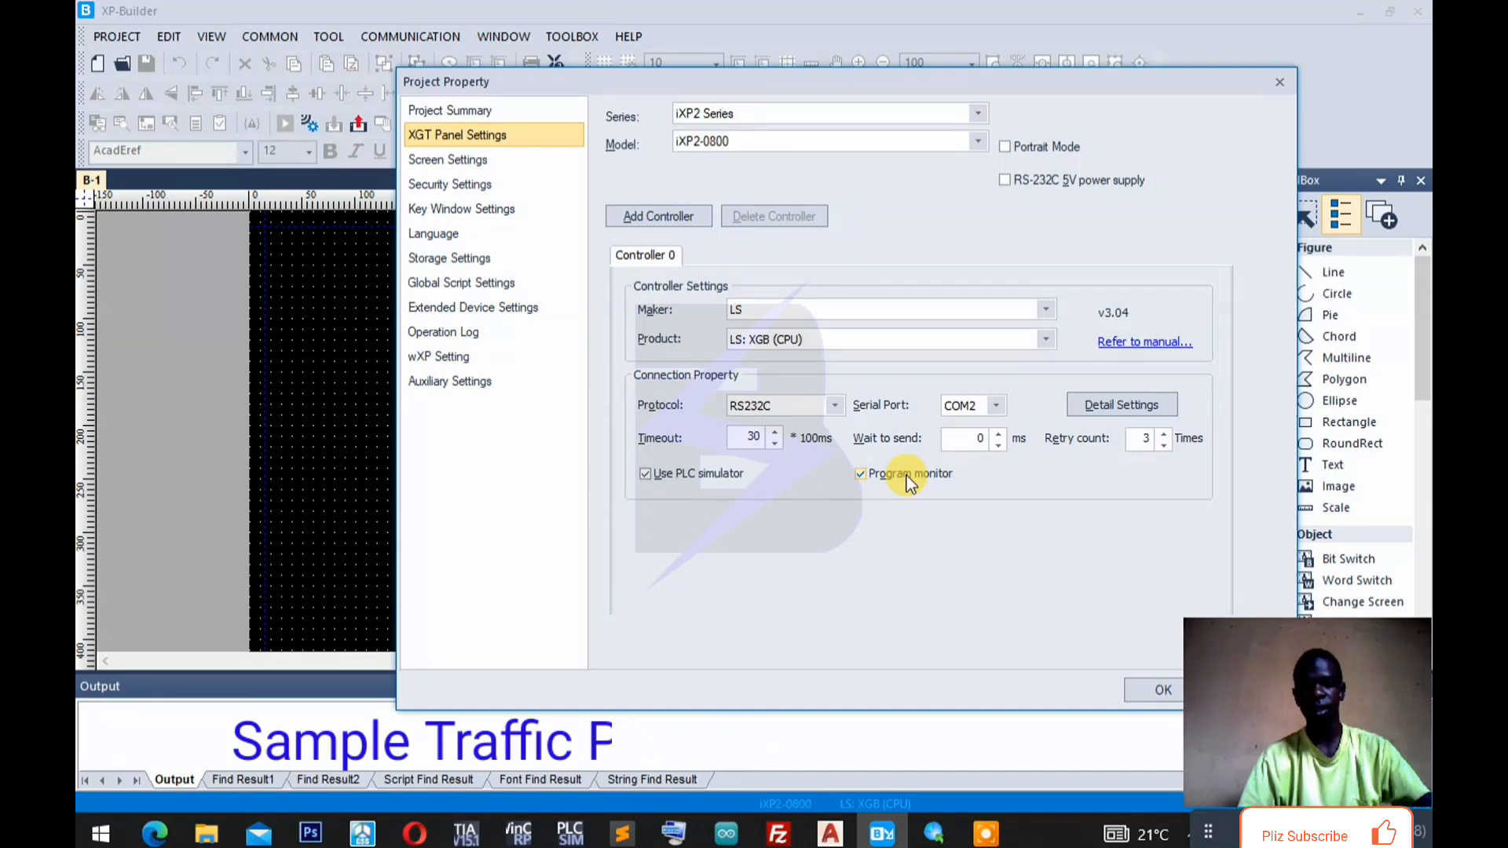
pyautogui.moveTo(1055, 78); pyautogui.dragTo(769, 97)
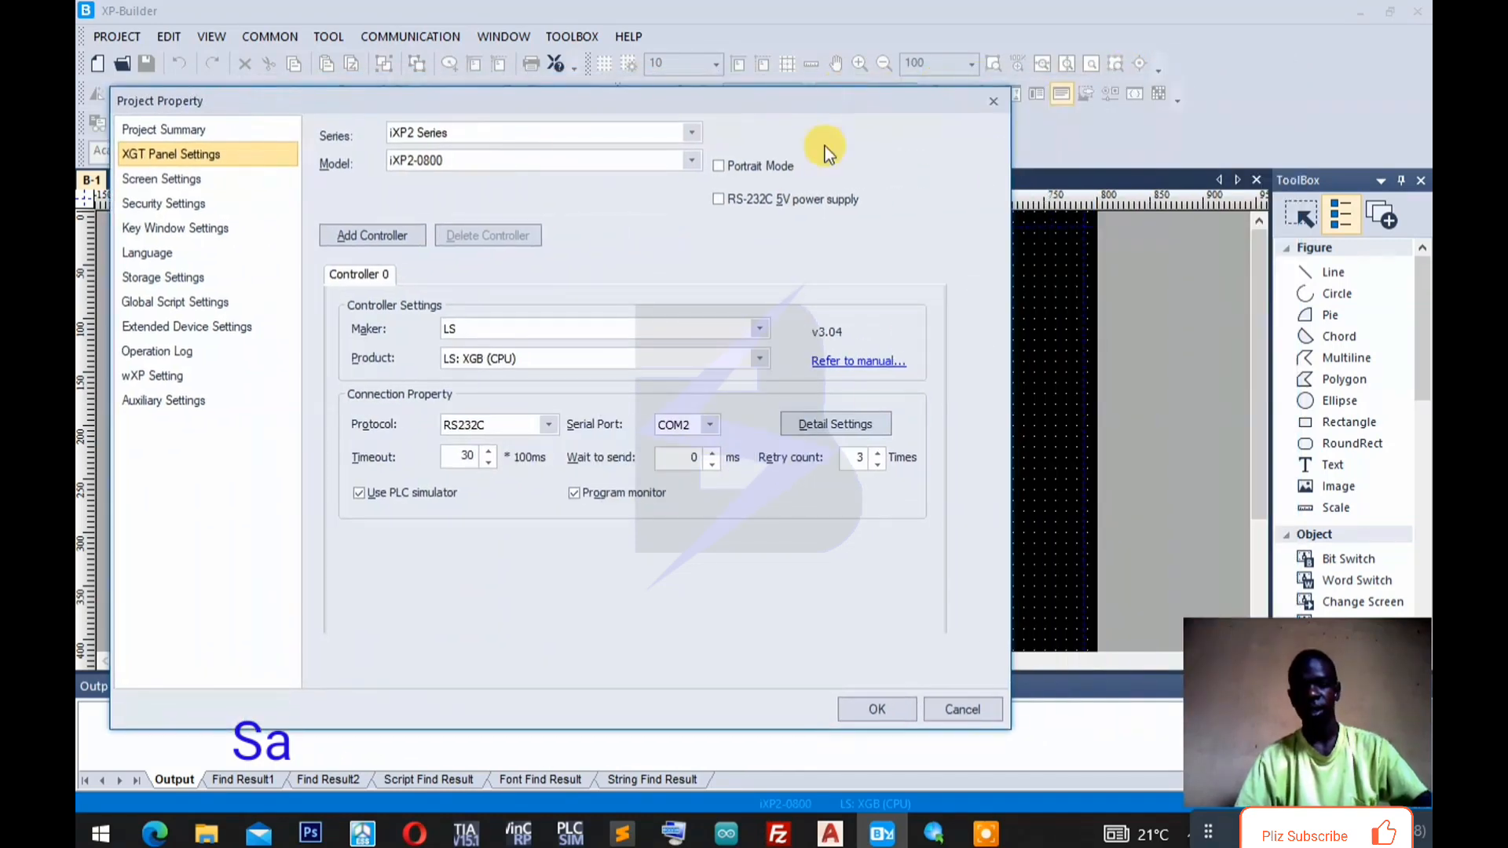
pyautogui.click(877, 709)
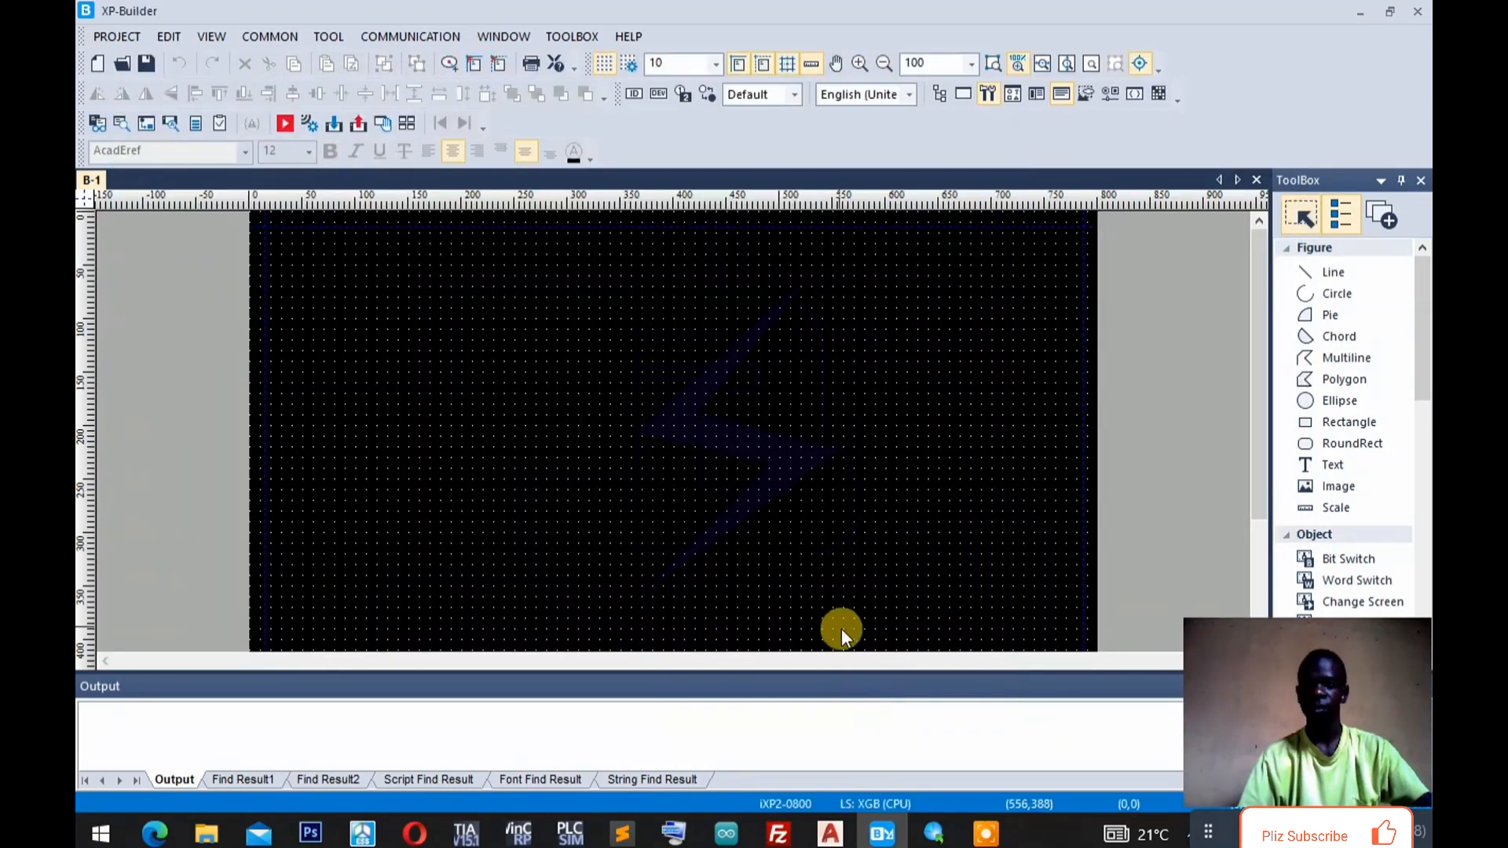
# Enable a background colour for the base screen and set both its foreground and background colours to white.
pyautogui.rightClick(594, 316)
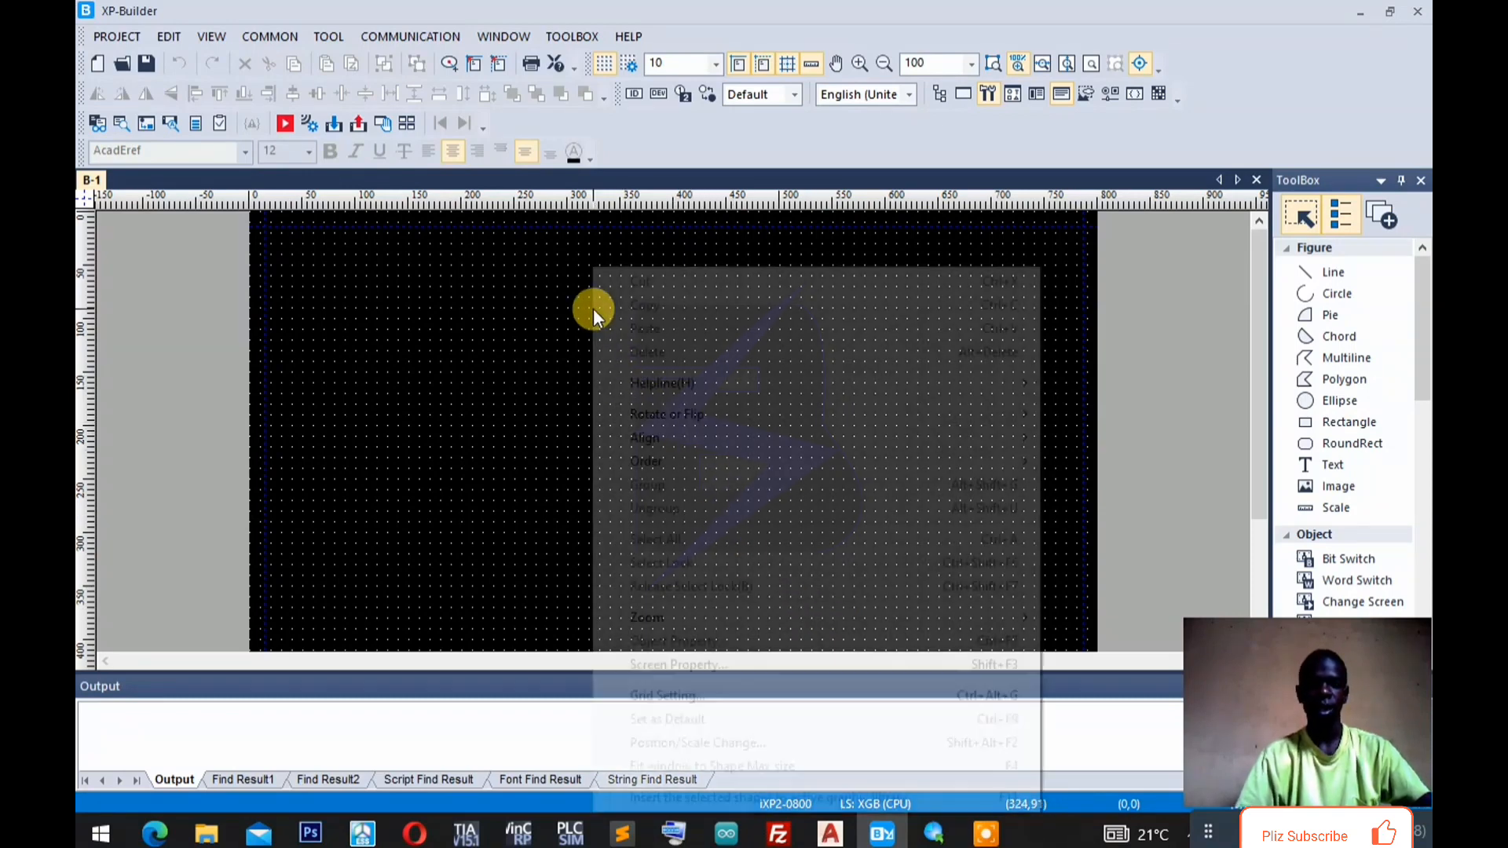
pyautogui.click(733, 664)
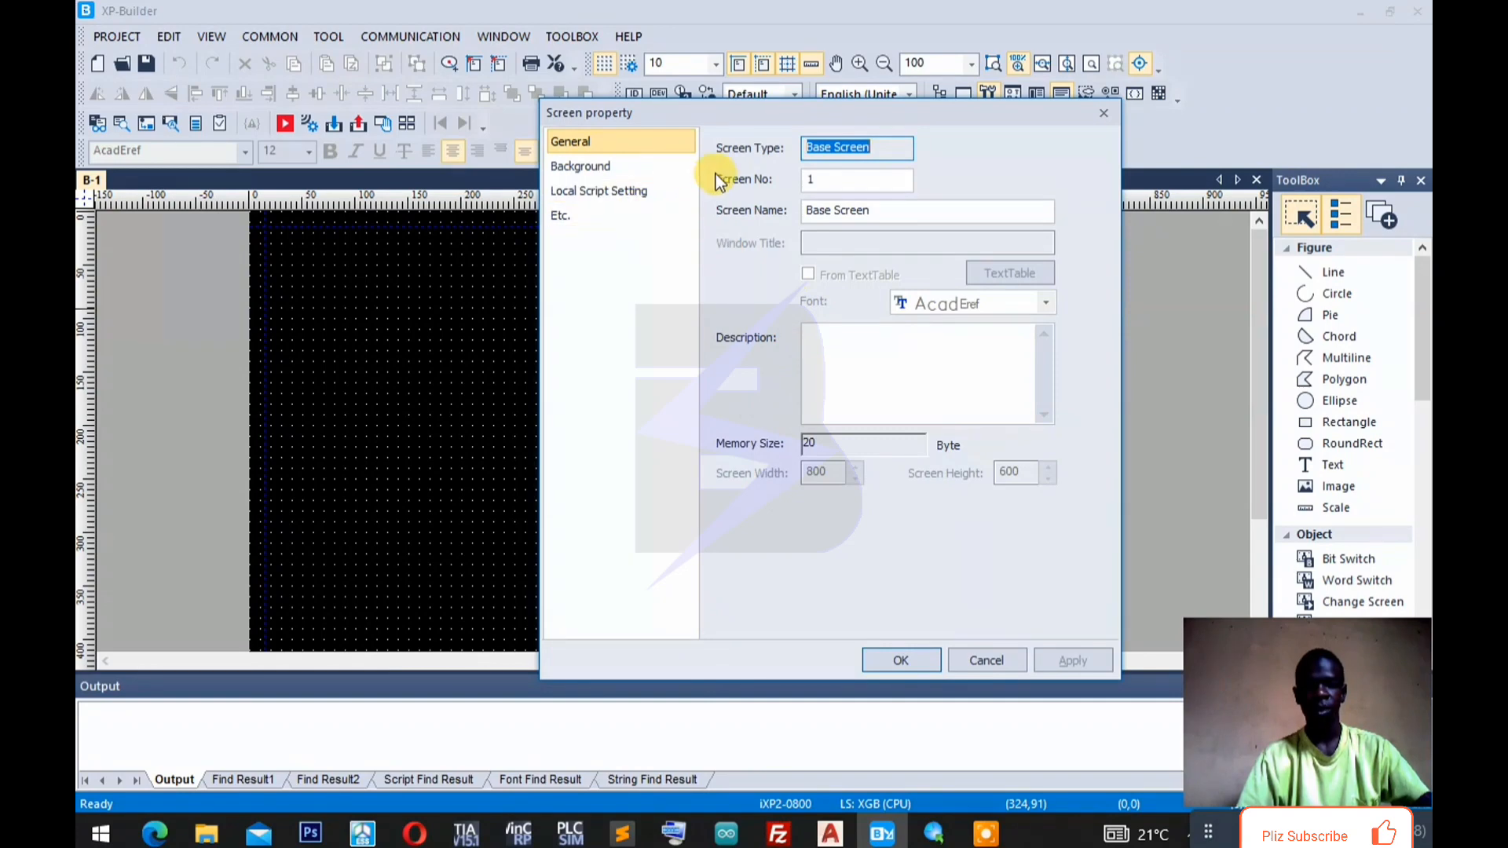
pyautogui.click(646, 166)
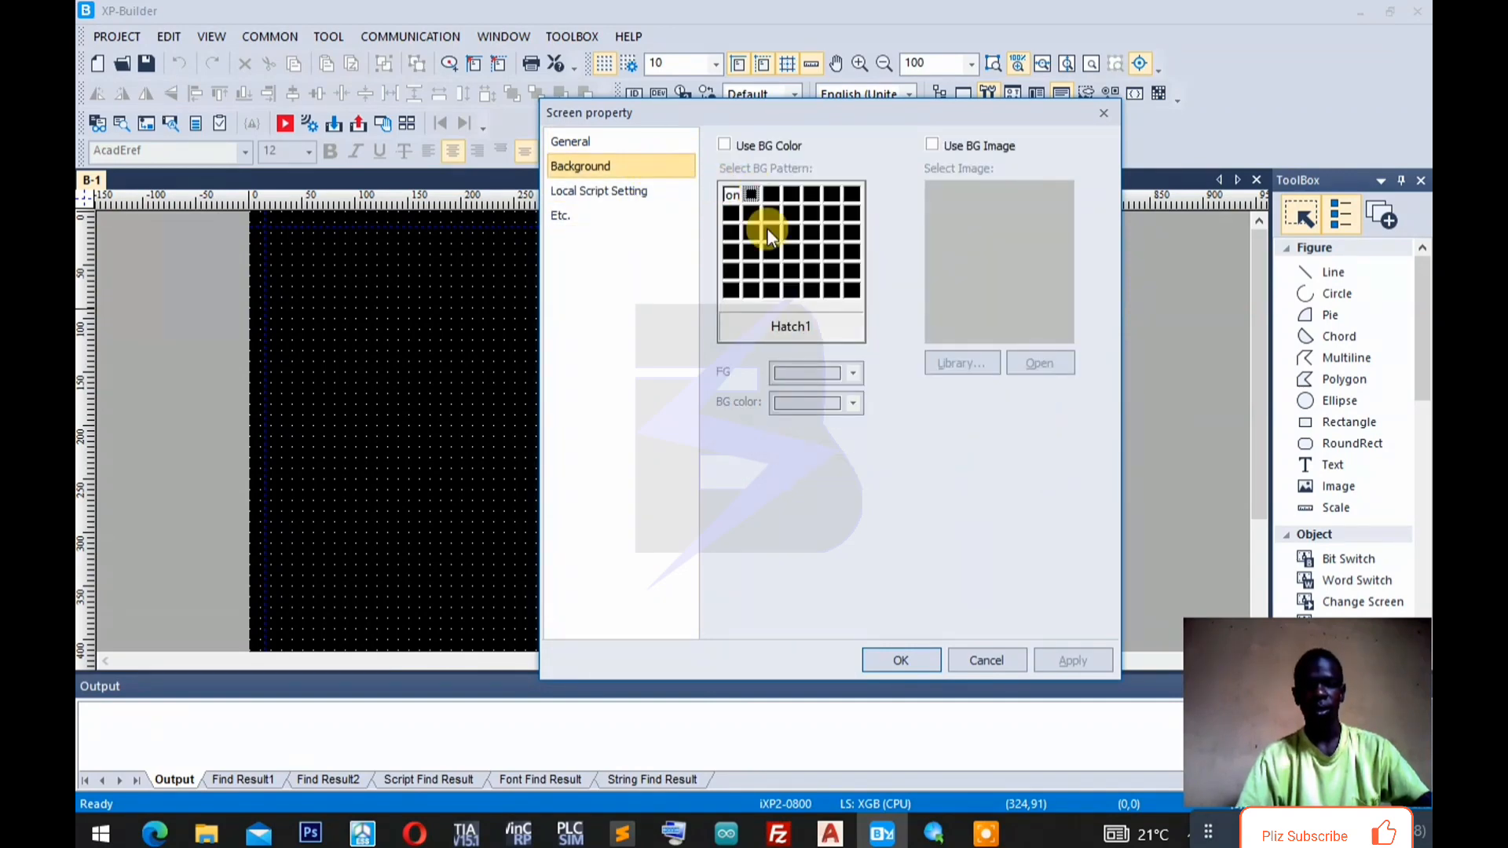
pyautogui.click(765, 146)
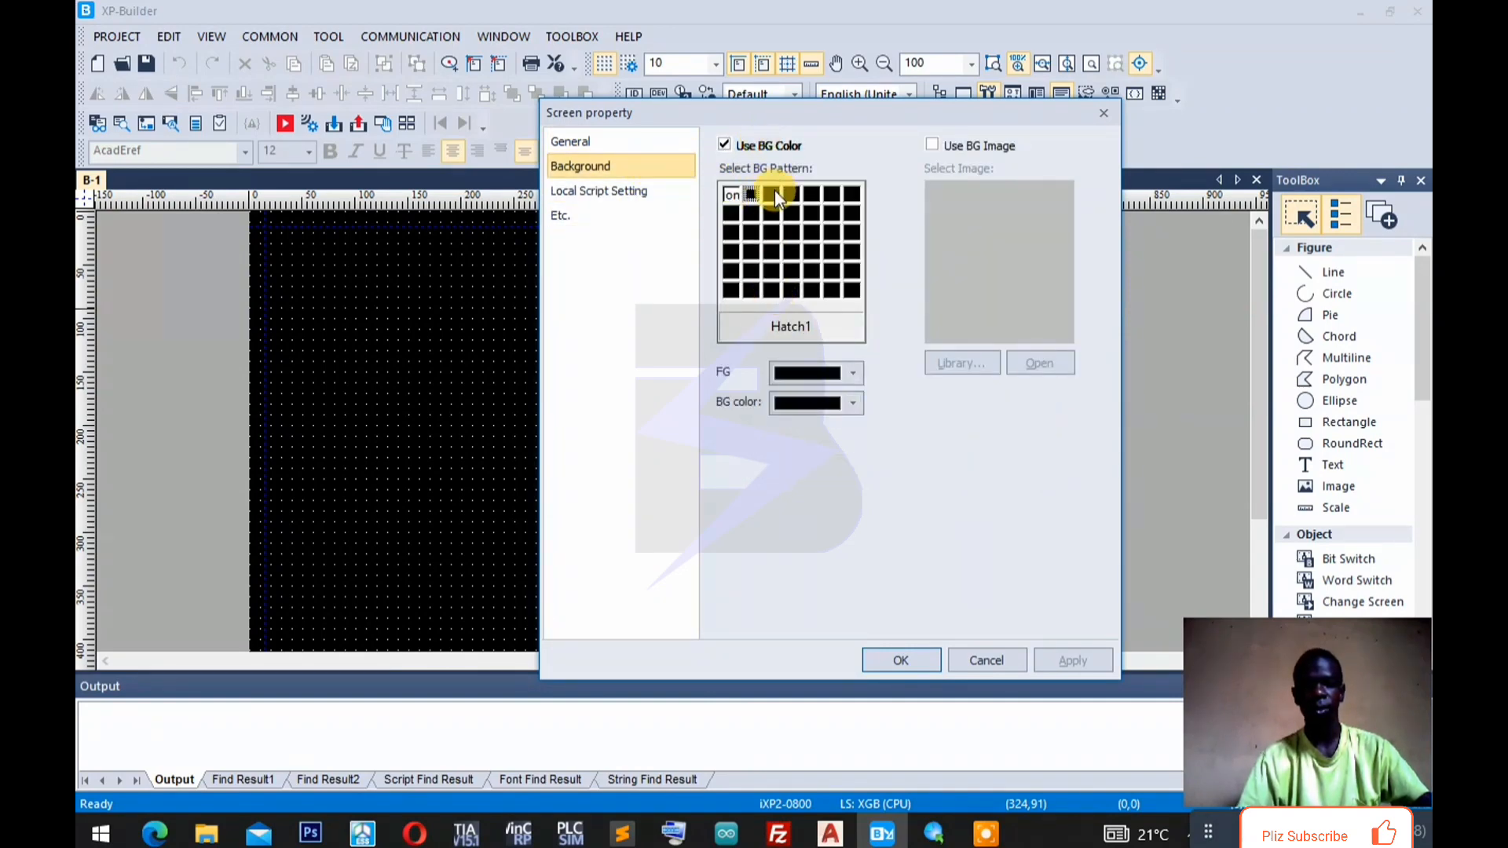
pyautogui.click(852, 372)
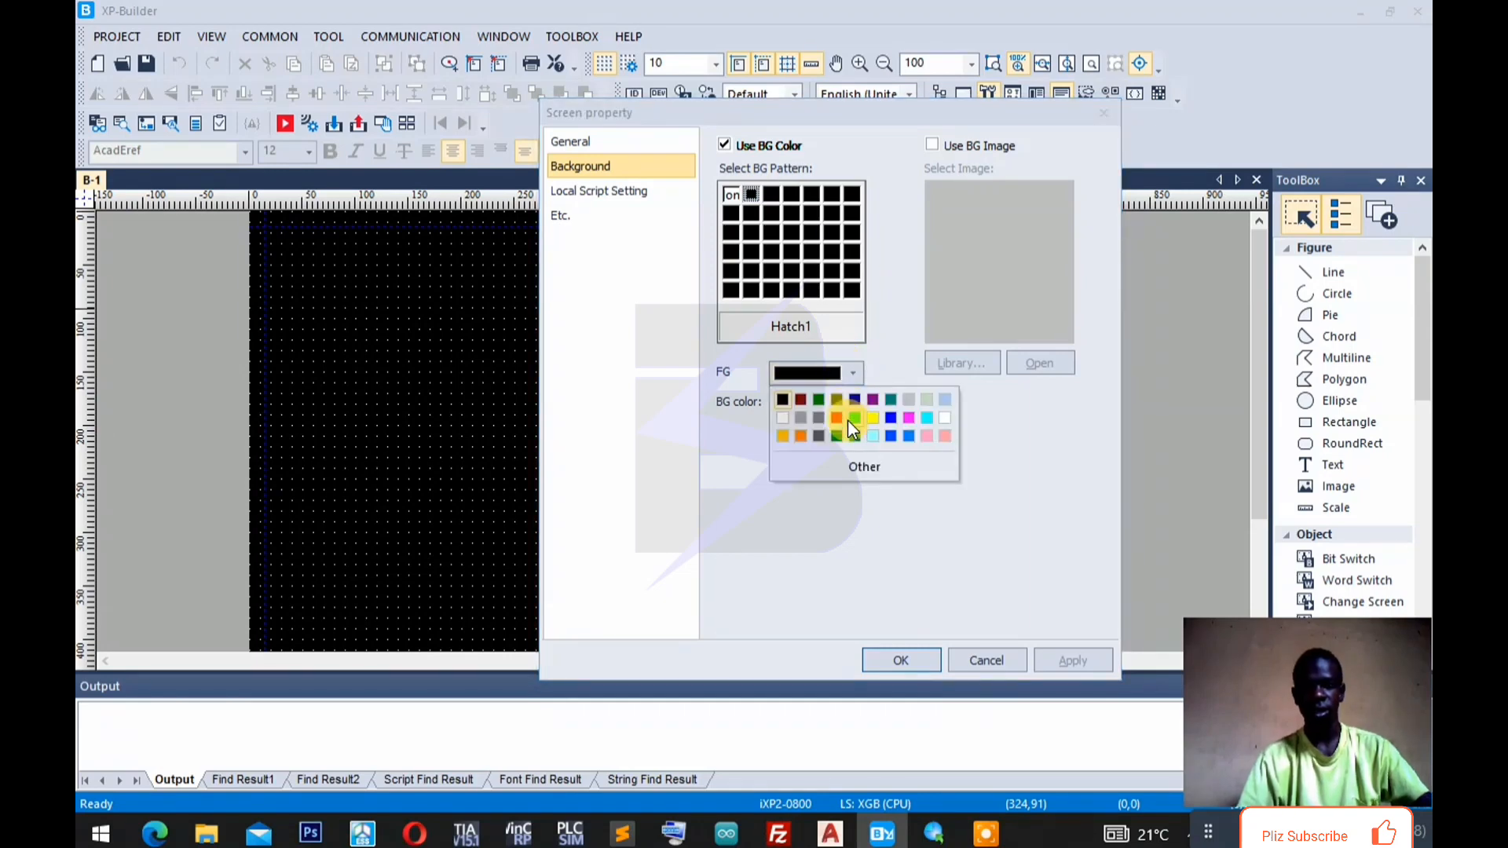
pyautogui.click(945, 418)
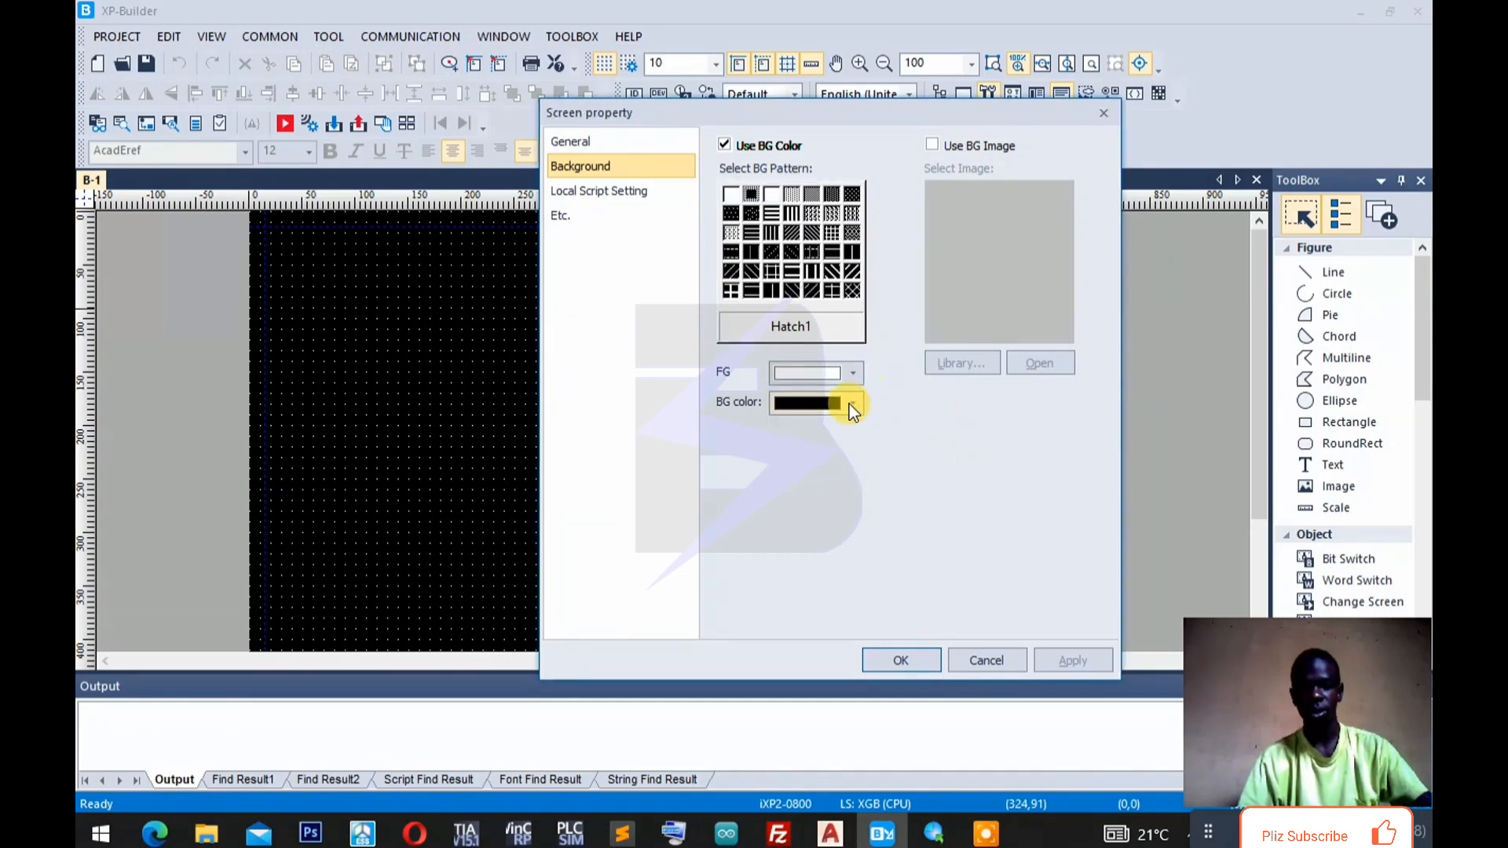
pyautogui.click(852, 402)
pyautogui.click(946, 453)
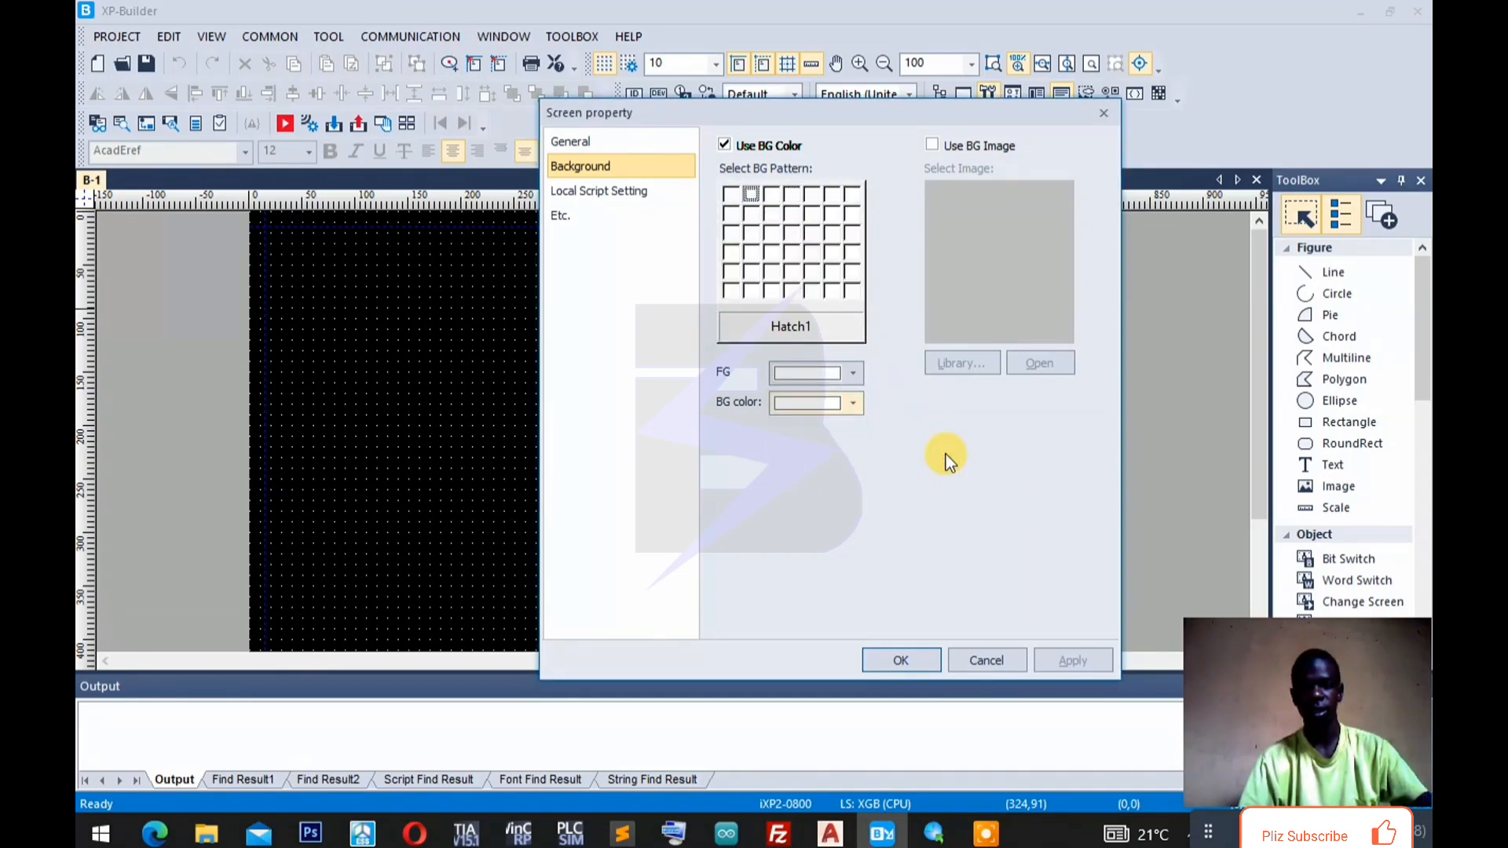
pyautogui.click(901, 661)
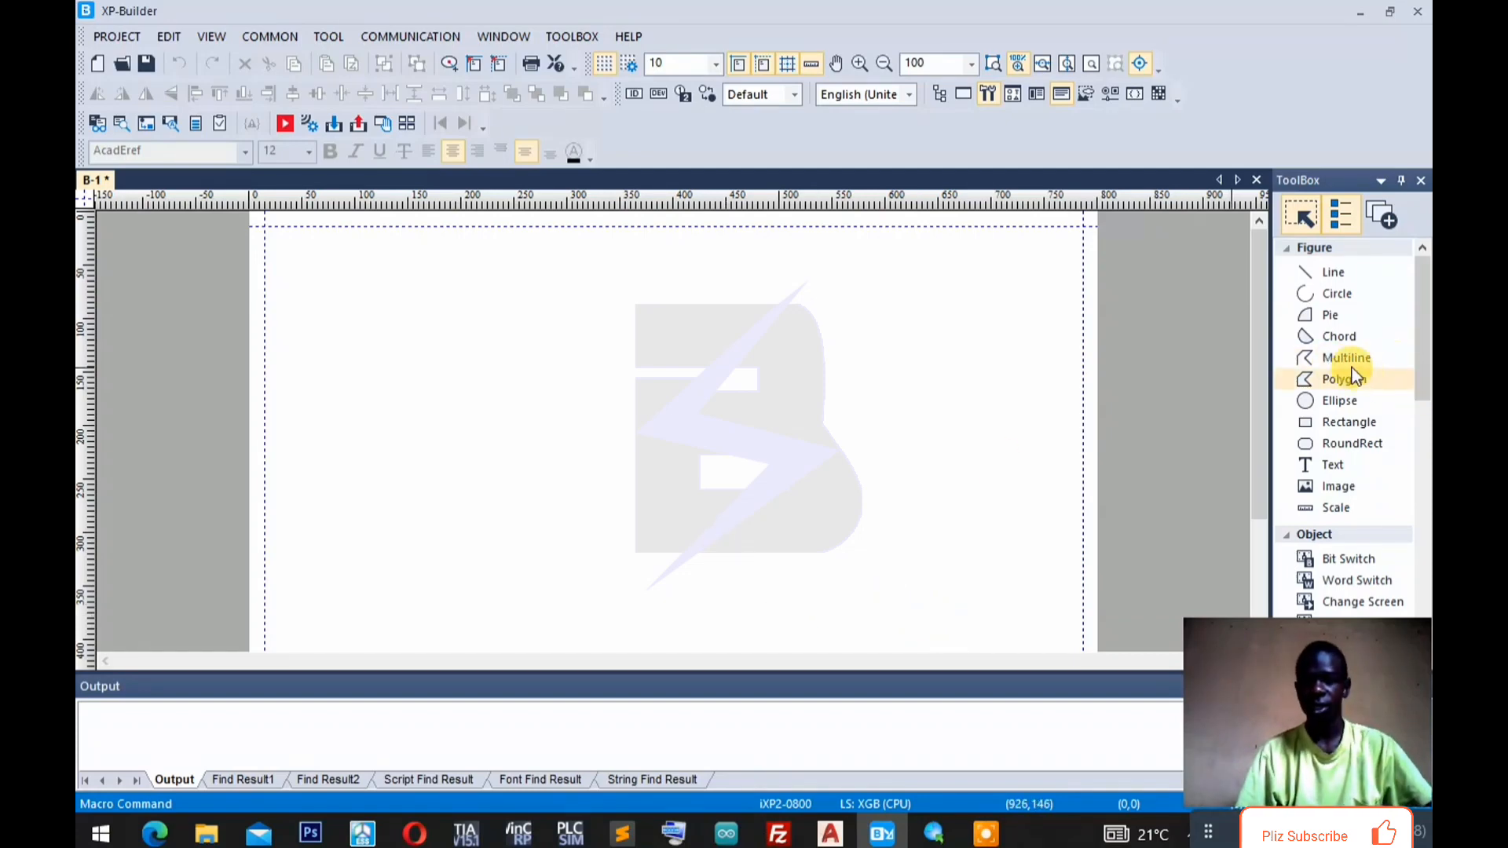
# Draw a banner rectangle across the top of the base screen with a blue outline of width 5 and a teal Hatch2 fill.
pyautogui.click(1334, 422)
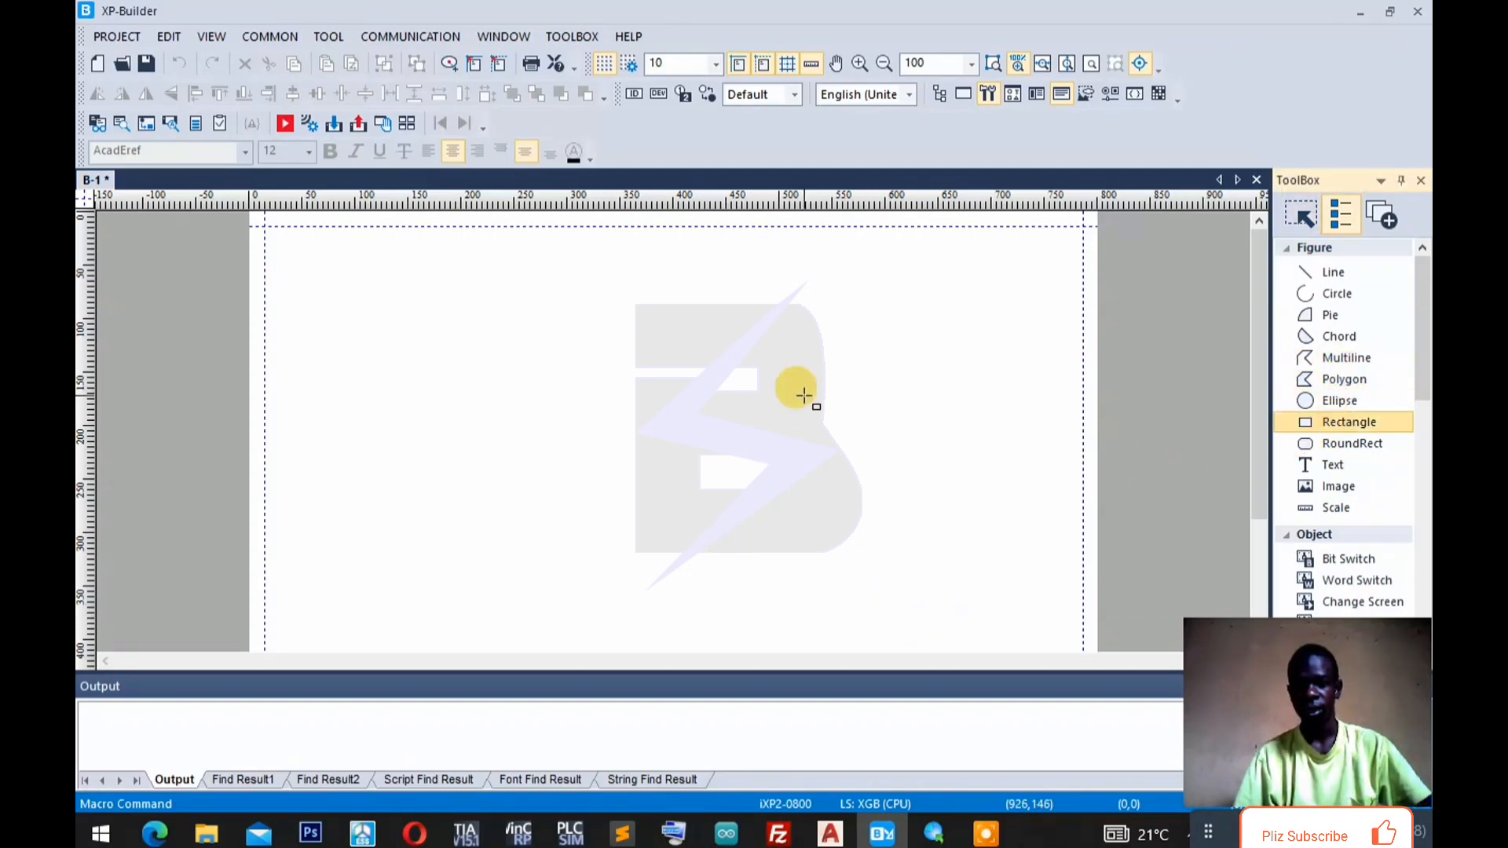
pyautogui.moveTo(263, 227)
pyautogui.mouseDown()
pyautogui.moveTo(321, 272)
pyautogui.moveTo(578, 326)
pyautogui.moveTo(956, 326)
pyautogui.moveTo(1083, 297)
pyautogui.mouseUp()
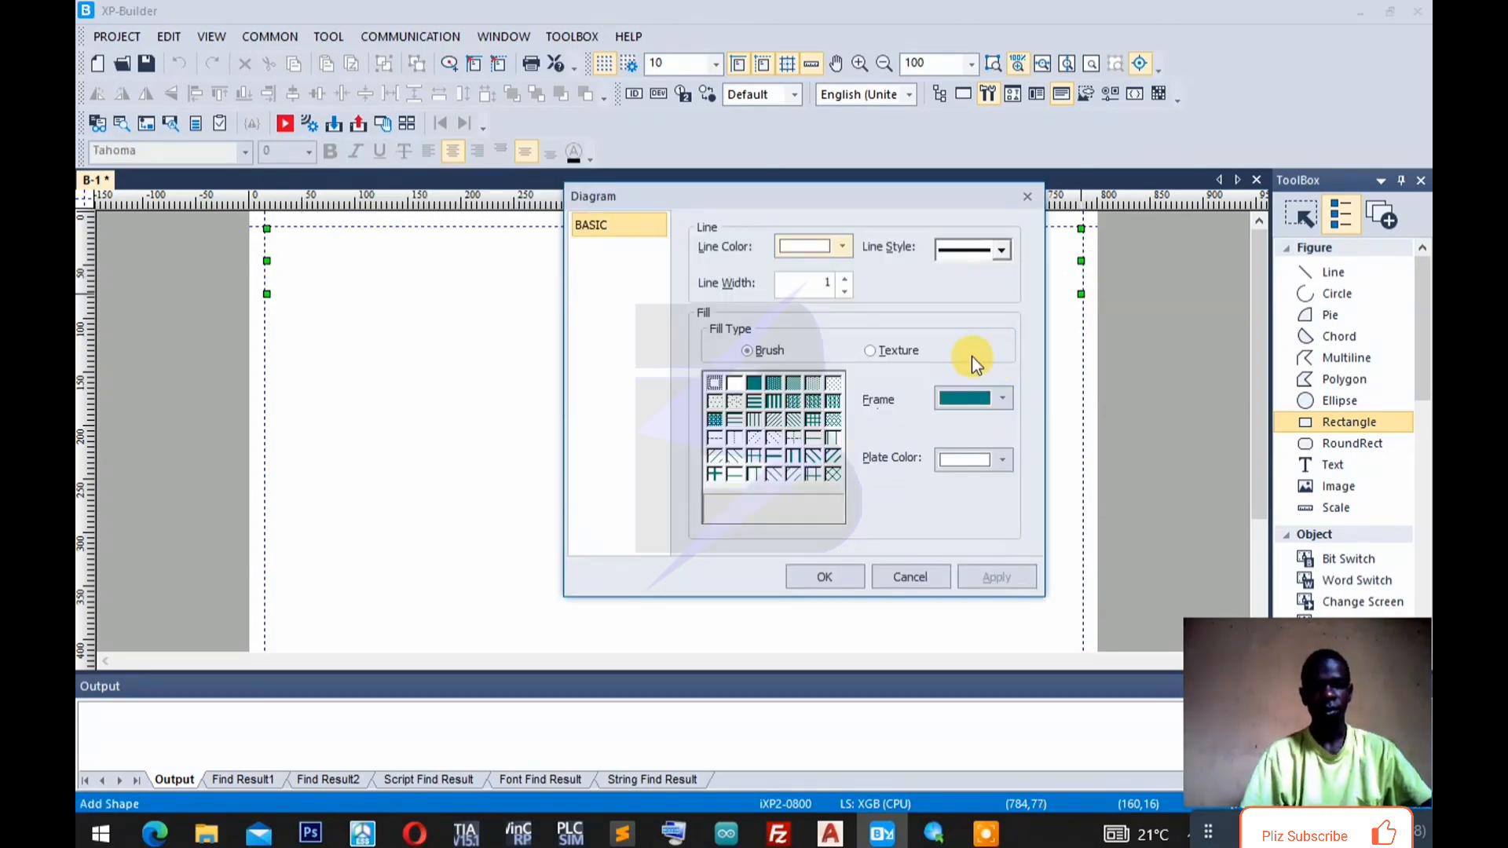
pyautogui.moveTo(760, 196); pyautogui.dragTo(681, 246)
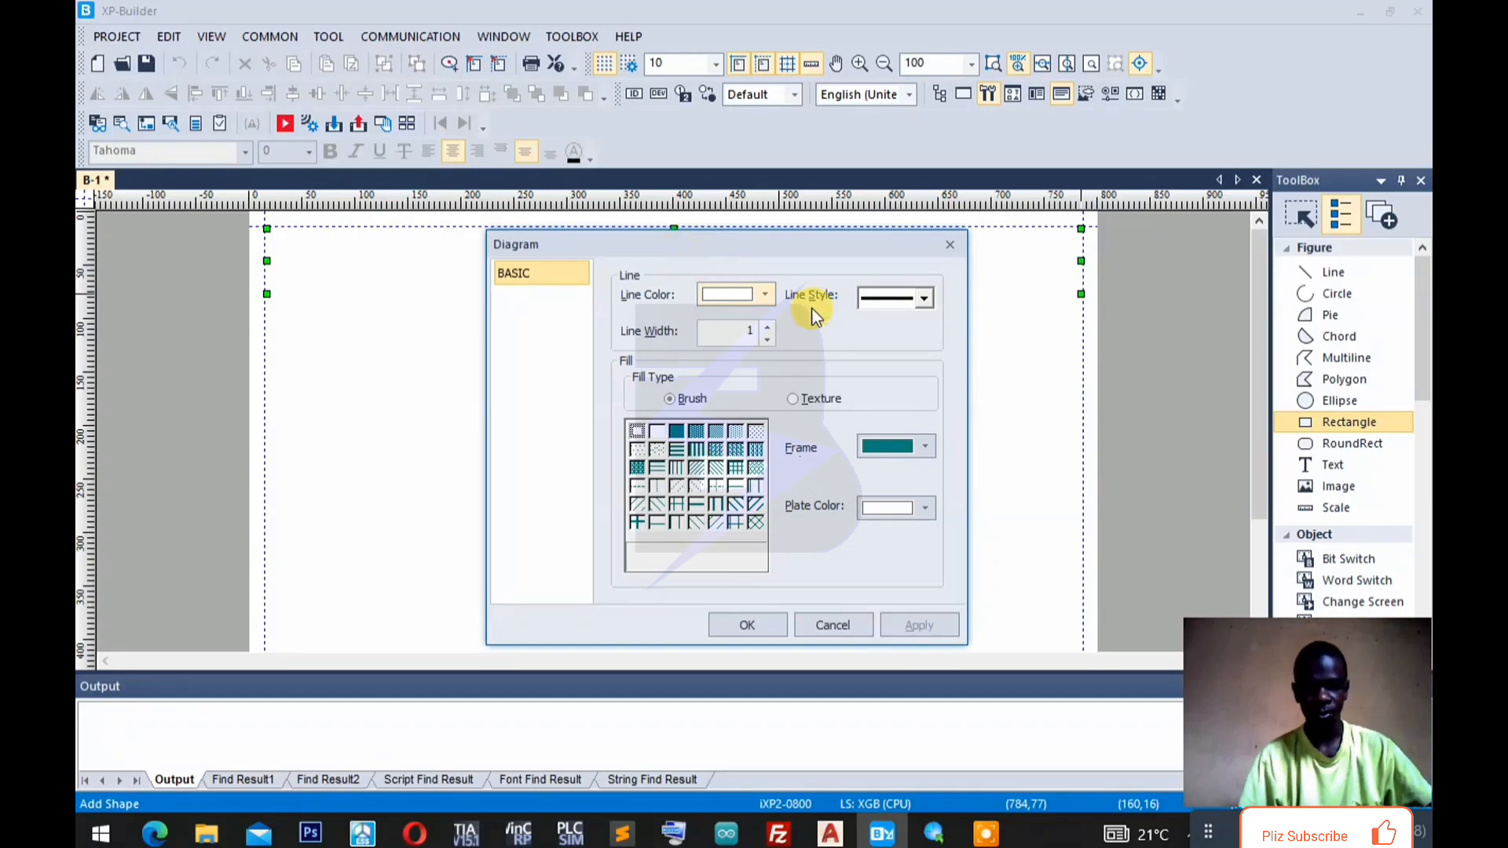
pyautogui.click(765, 296)
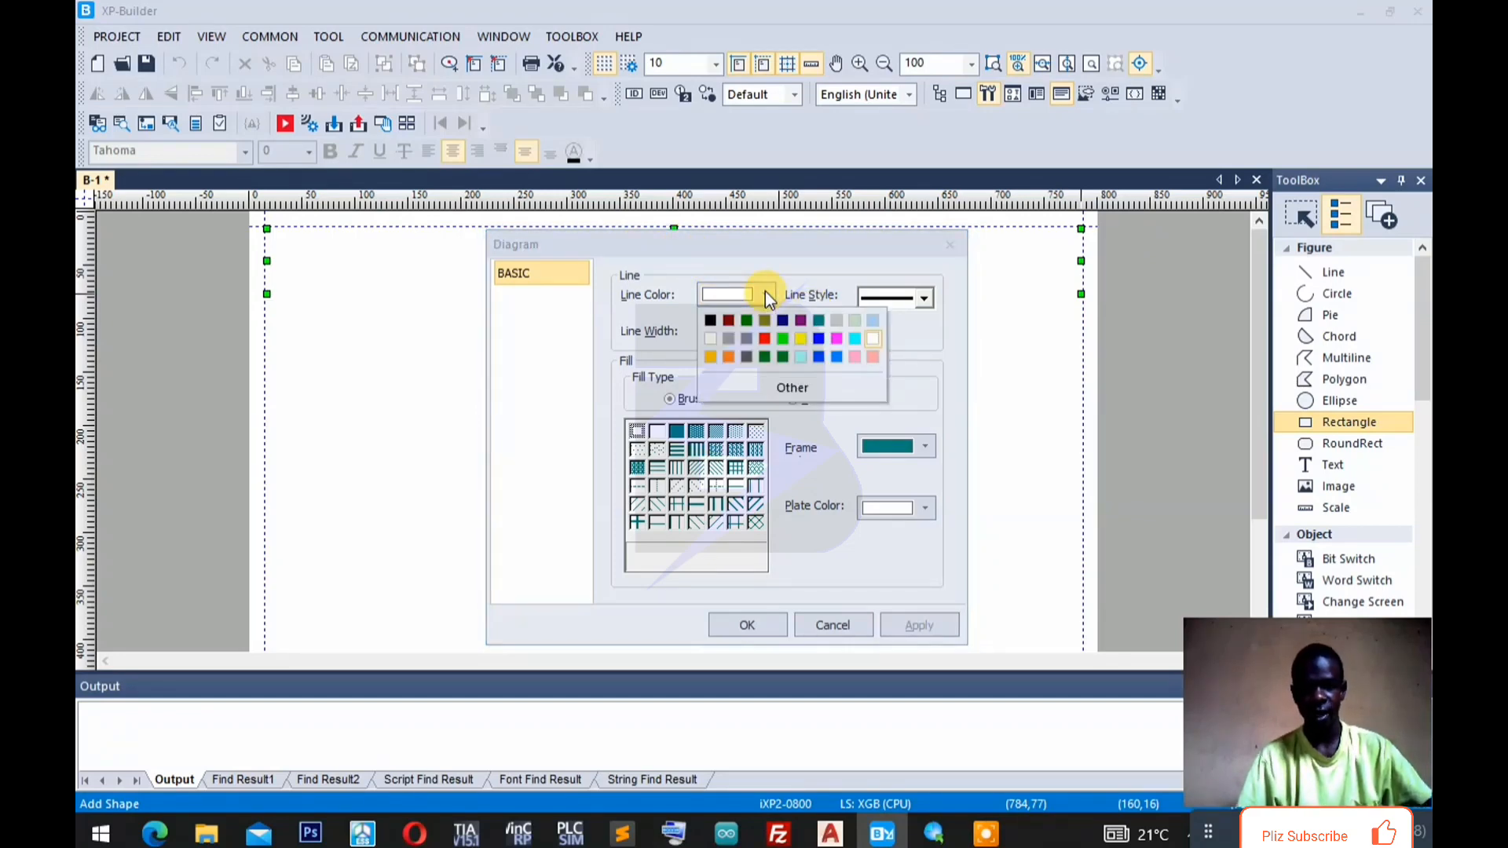
pyautogui.click(822, 343)
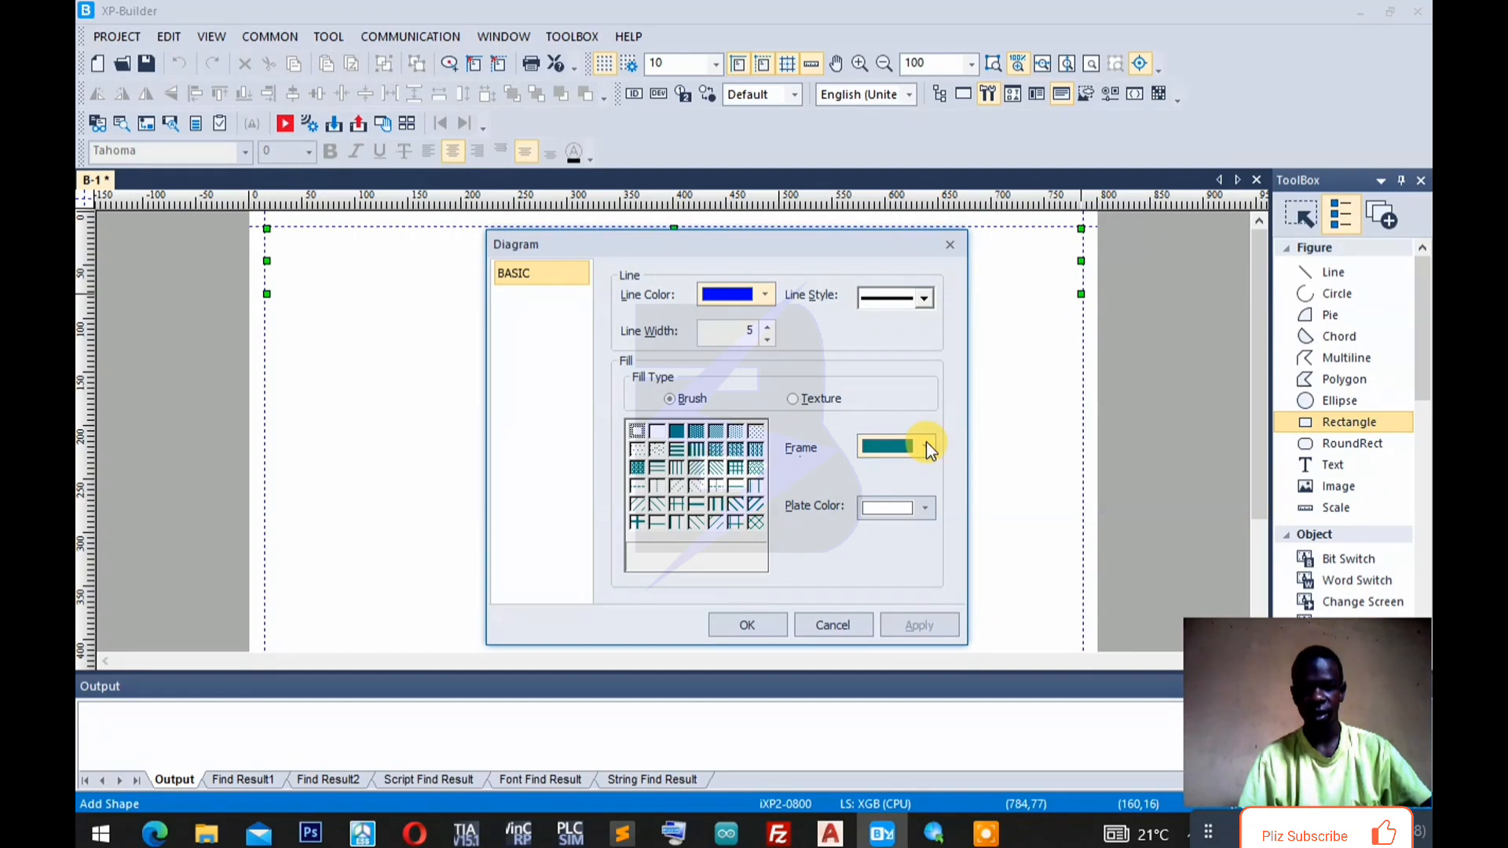
pyautogui.click(716, 432)
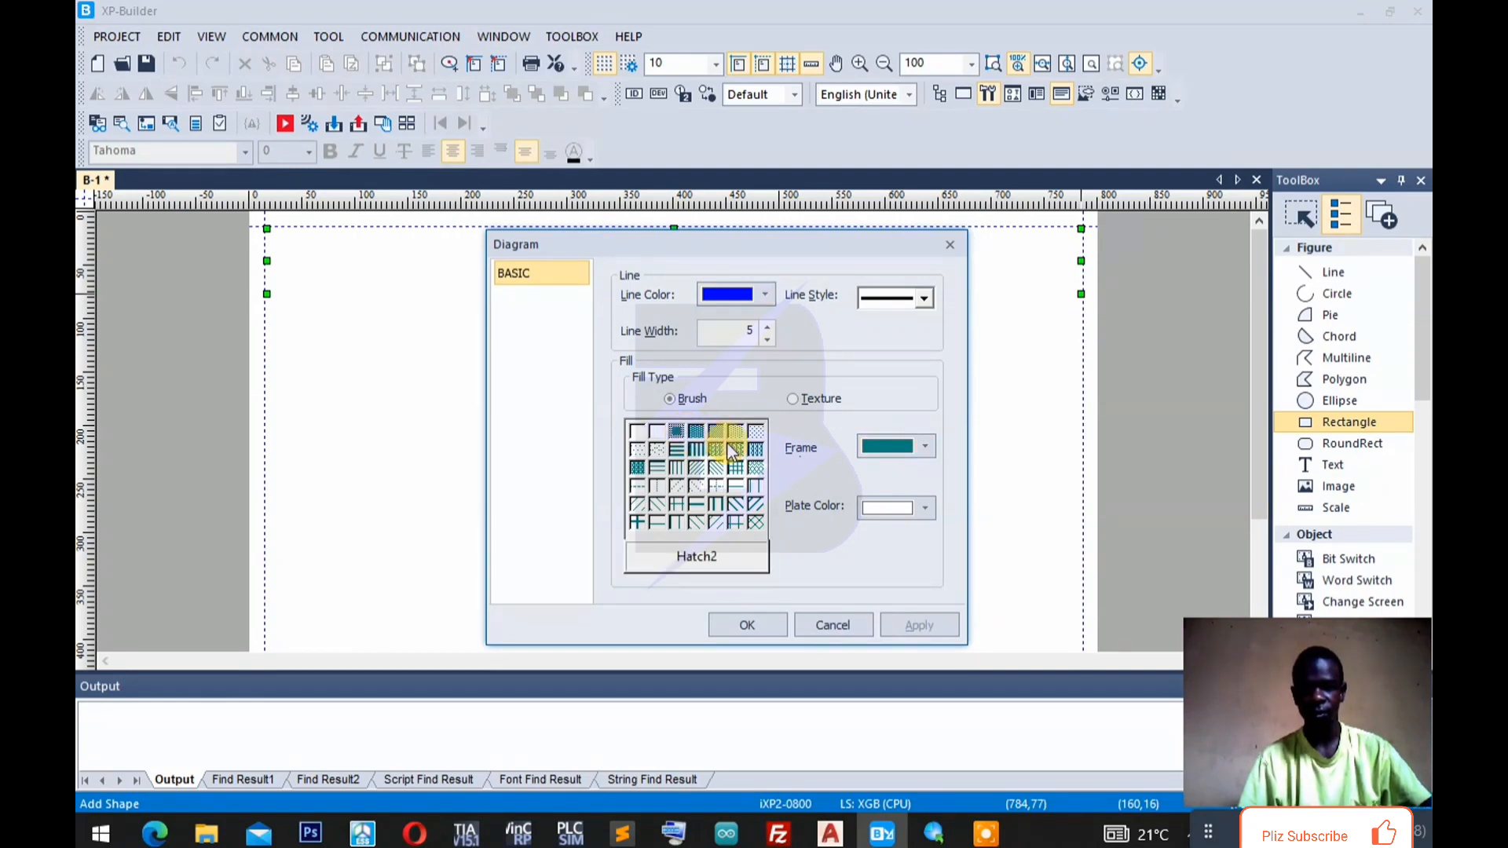
pyautogui.click(786, 621)
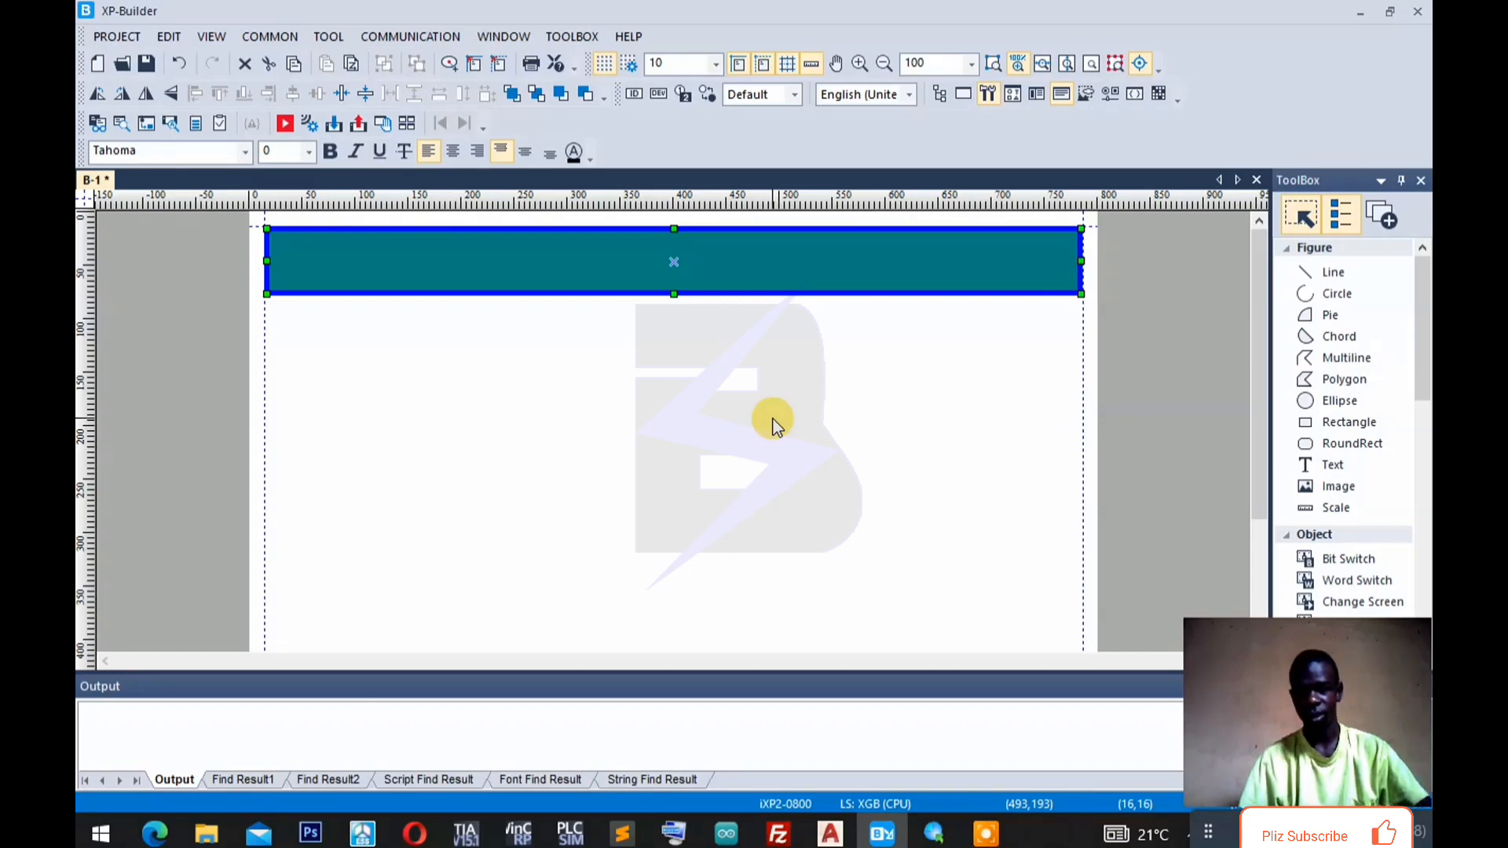
# Add a text object on the banner with the text TRAFFIC LIGHT SEQUENCE.
pyautogui.click(1348, 471)
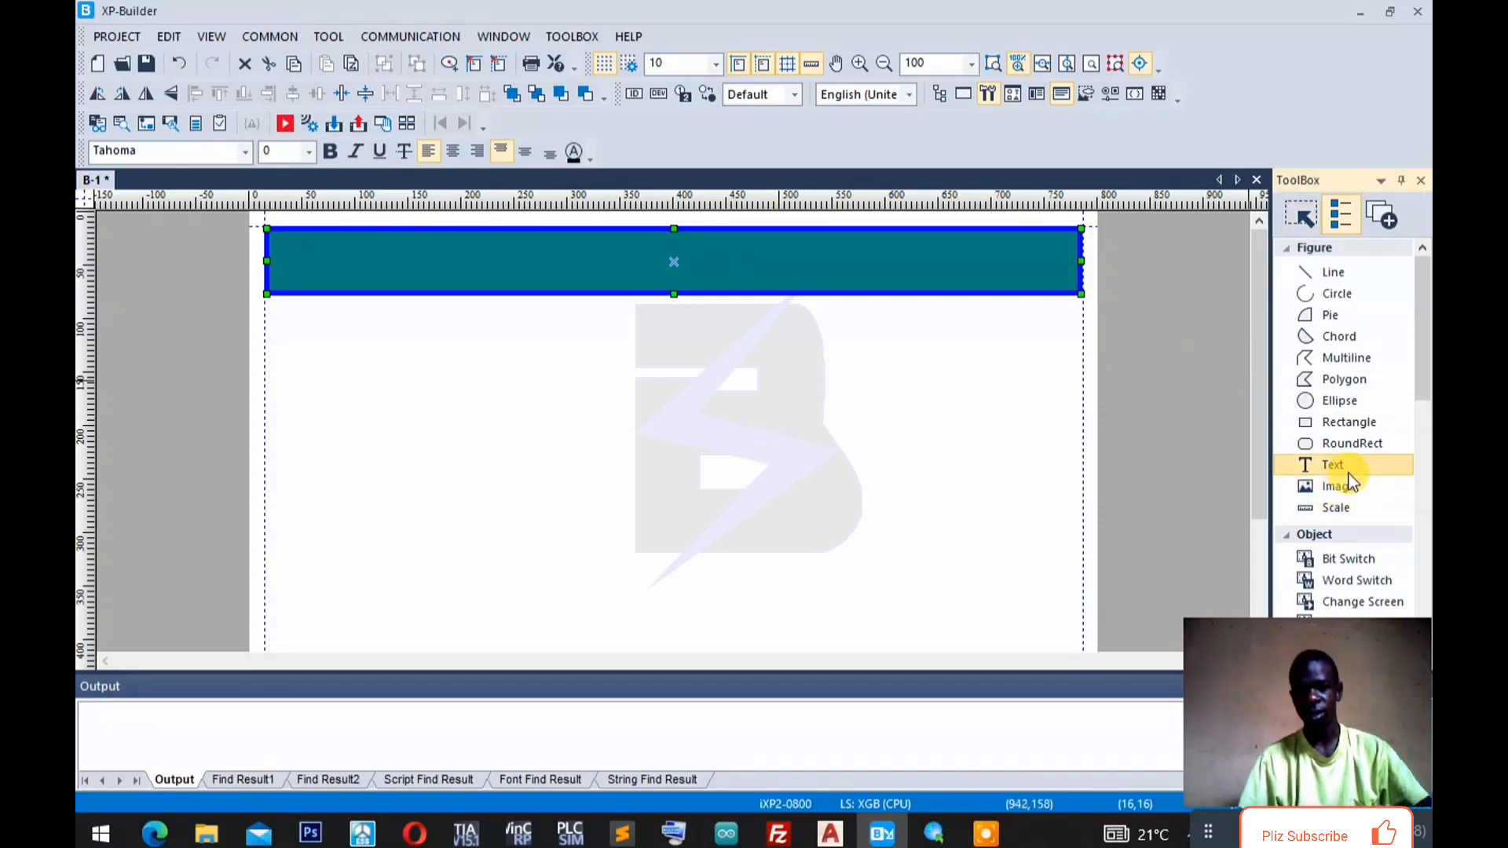
pyautogui.click(610, 243)
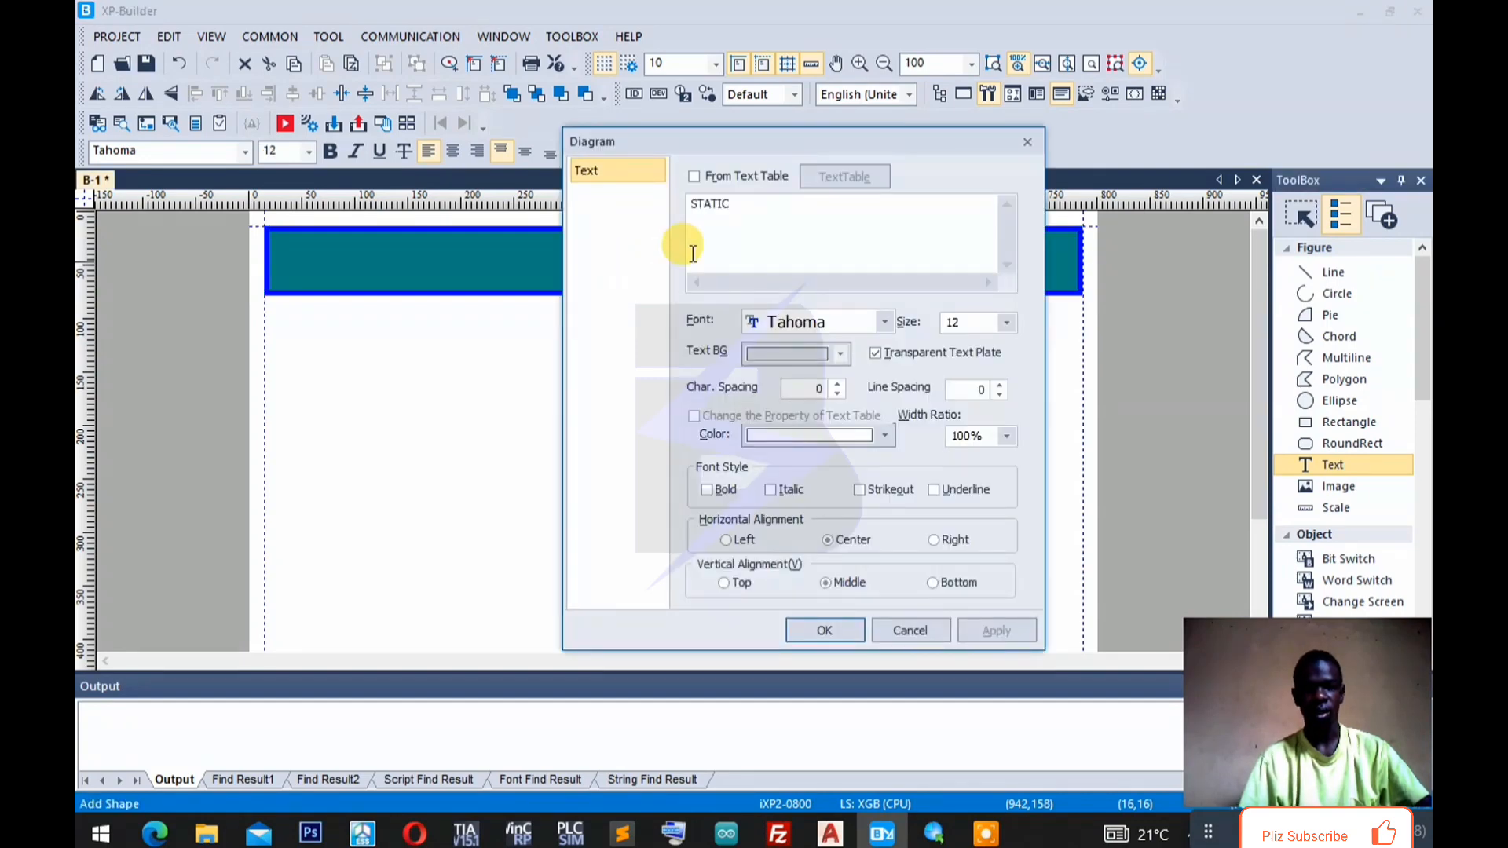
pyautogui.moveTo(791, 210); pyautogui.dragTo(555, 202)
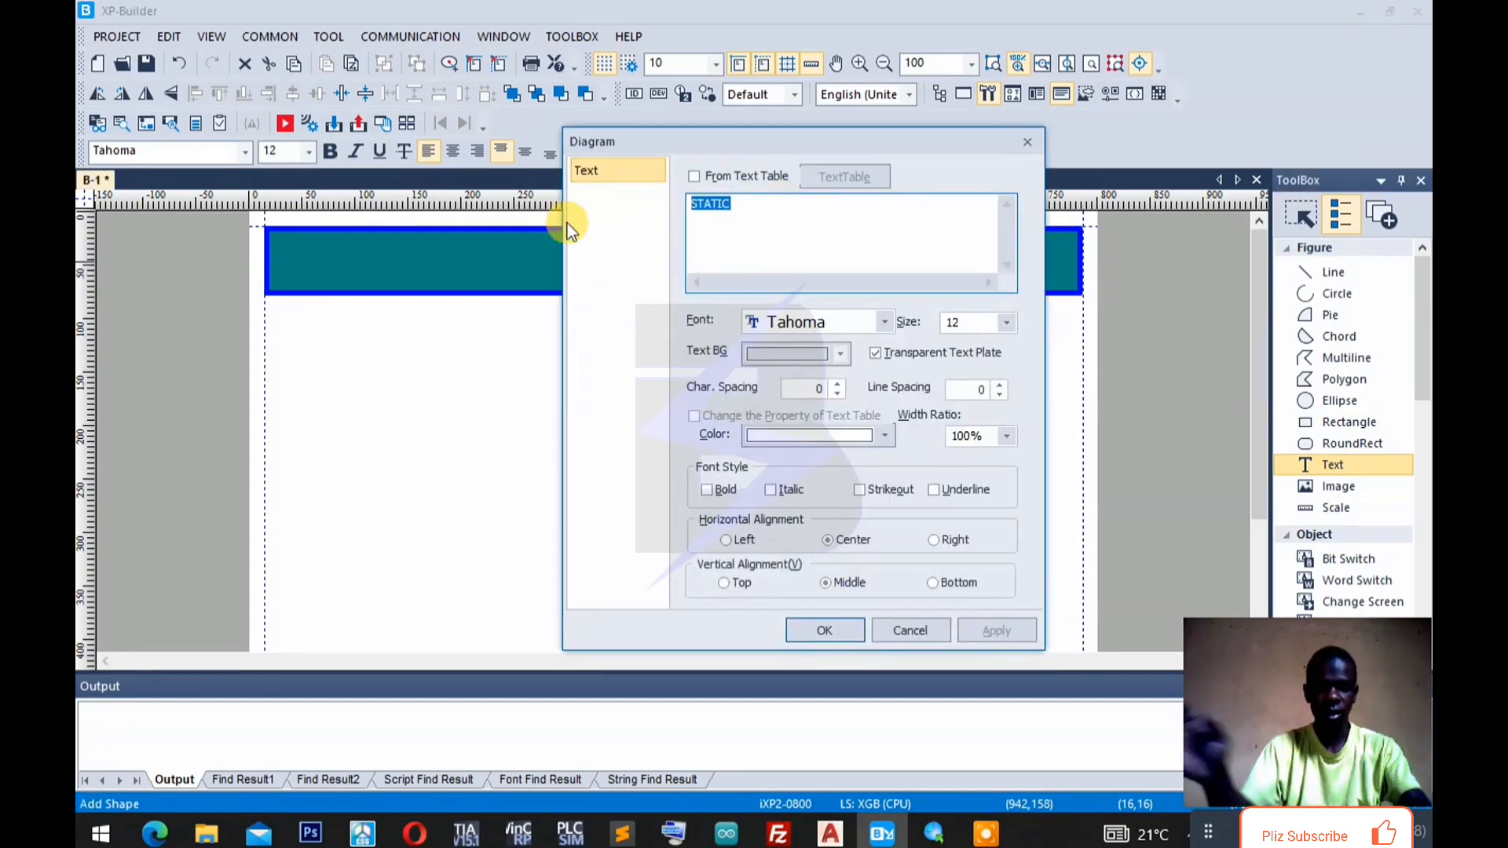
pyautogui.write('traff')
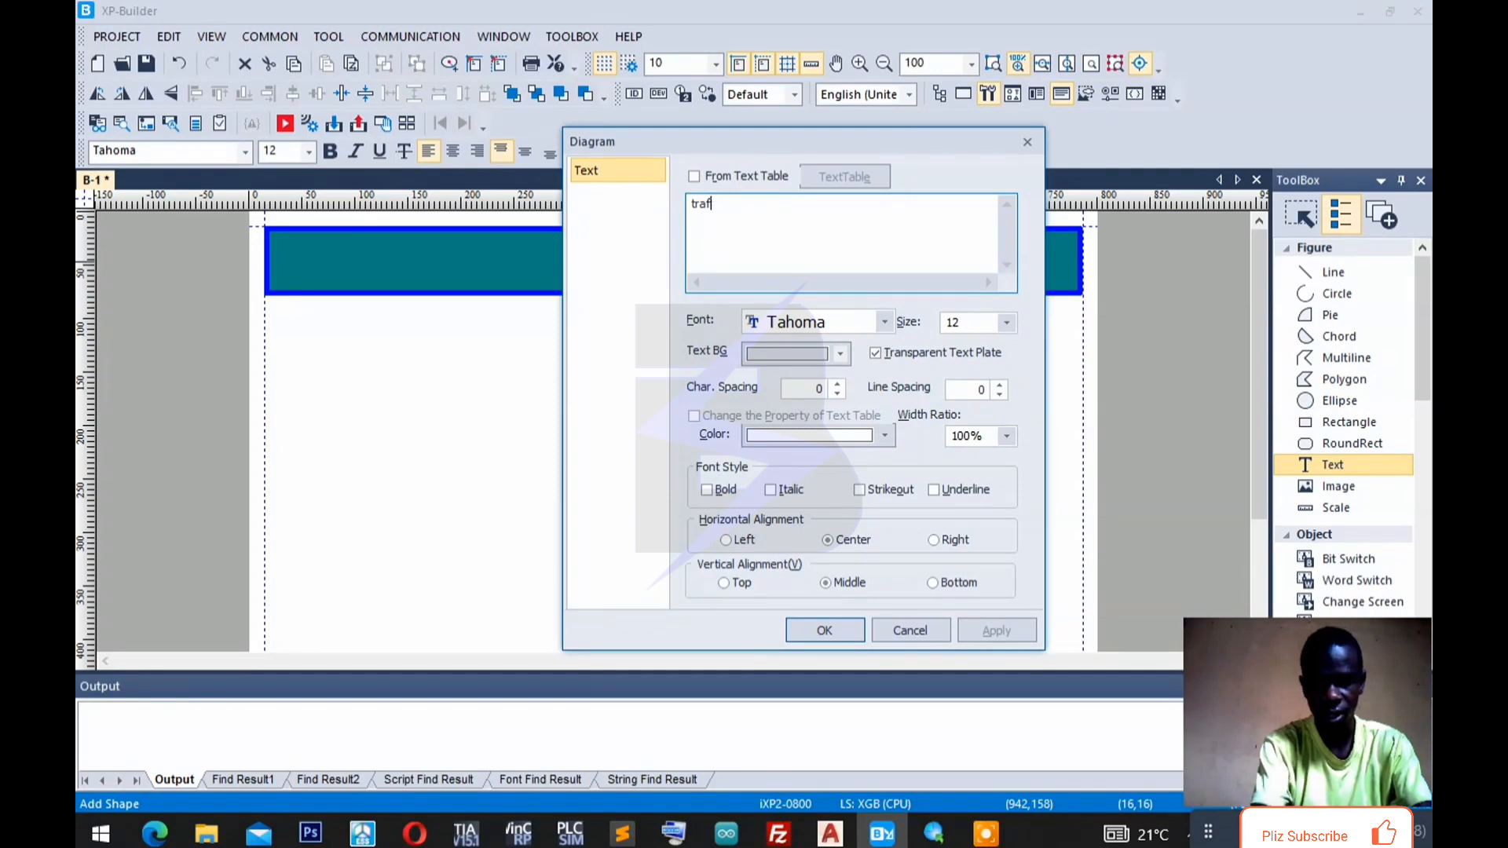
pyautogui.press('BackSpace')
pyautogui.press('BackSpace')
pyautogui.press('BackSpace')
pyautogui.press('BackSpace')
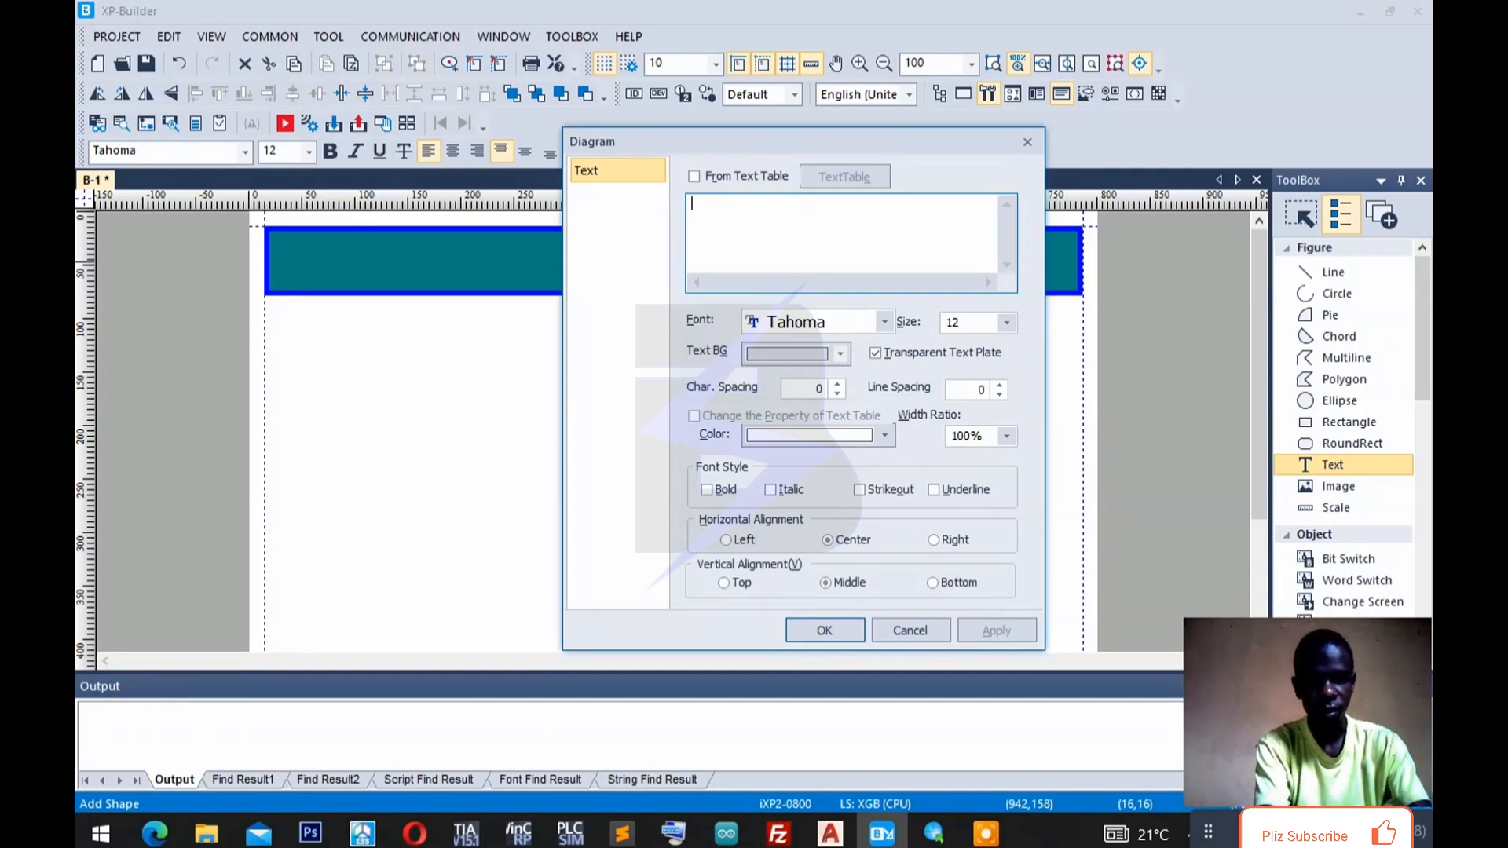
pyautogui.write('TRAFF')
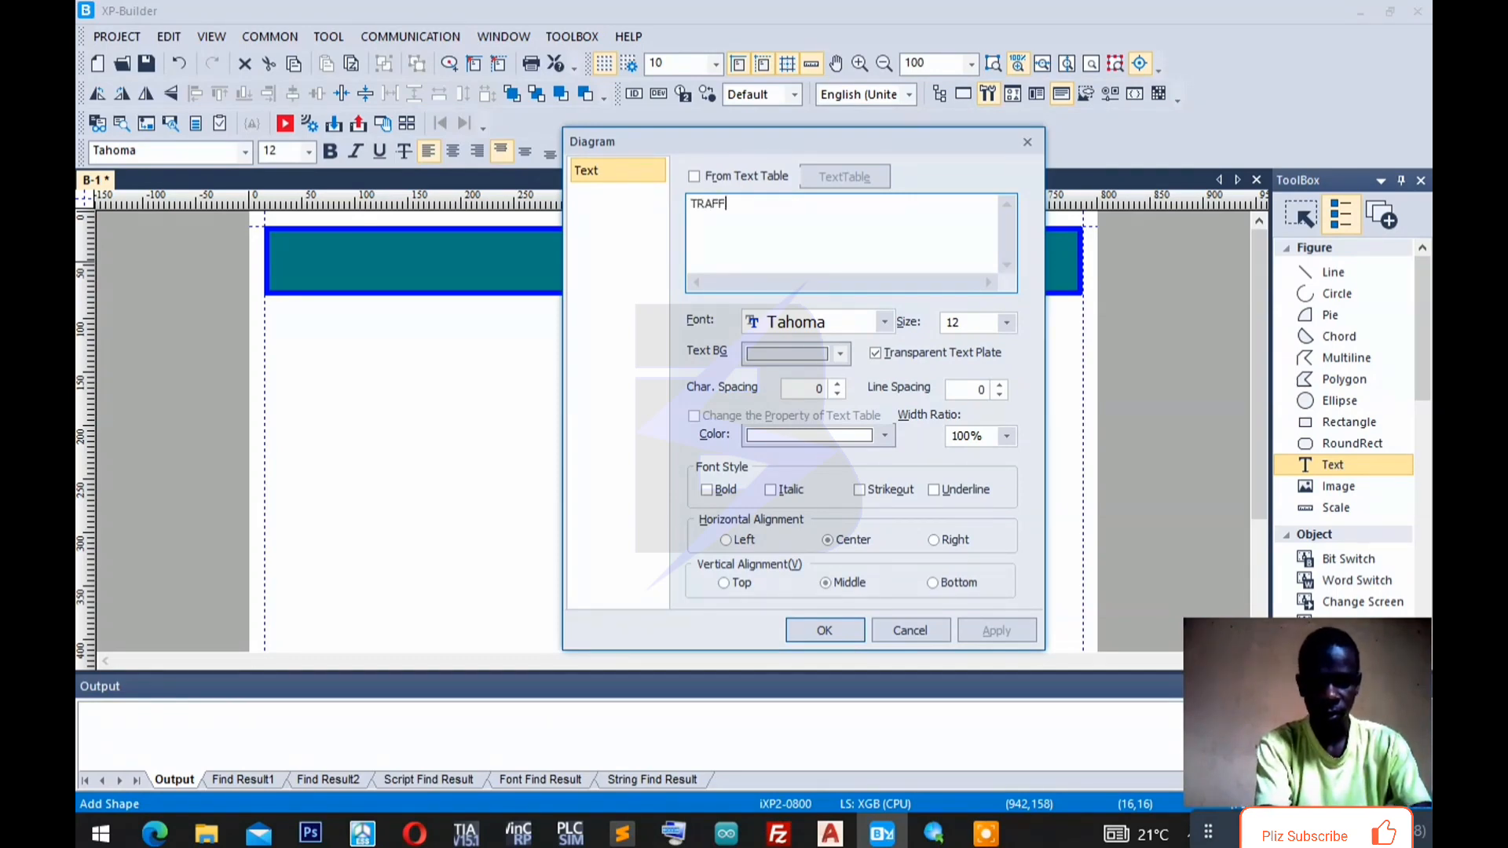
pyautogui.write('IC LI')
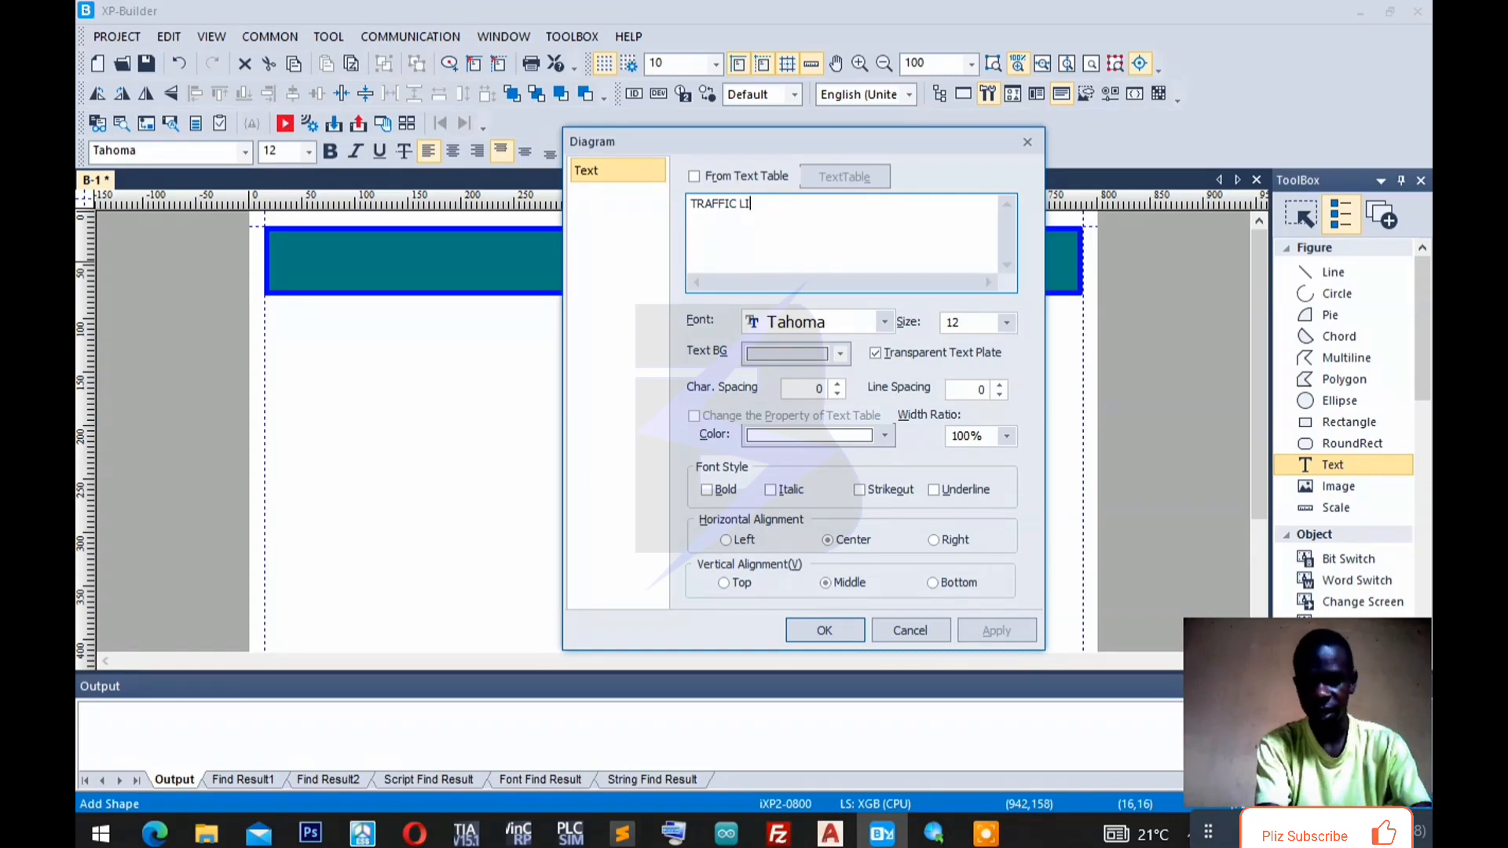
pyautogui.write('GHT')
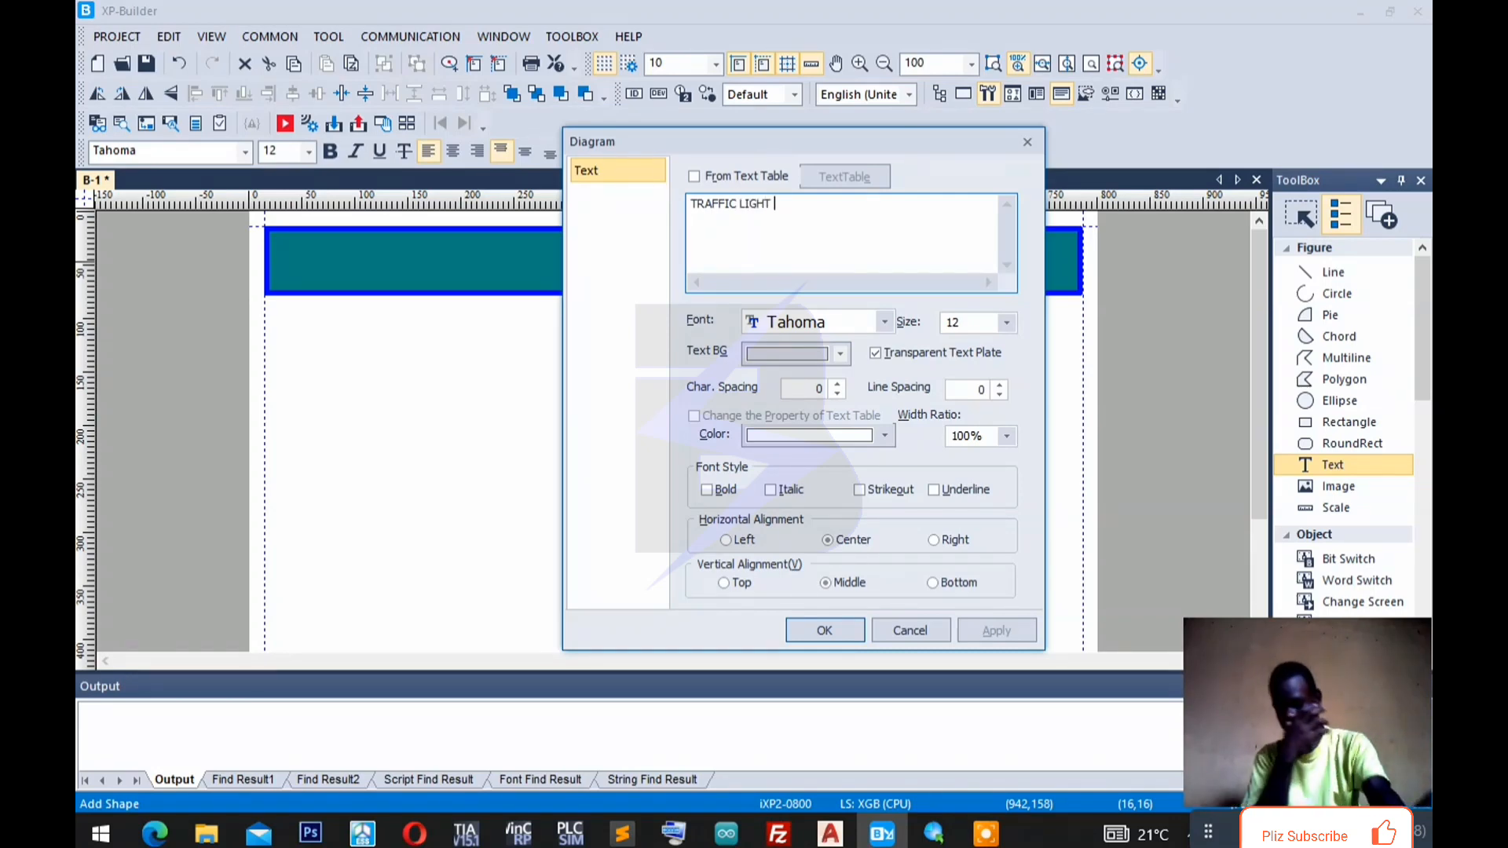
pyautogui.write(' SEQU')
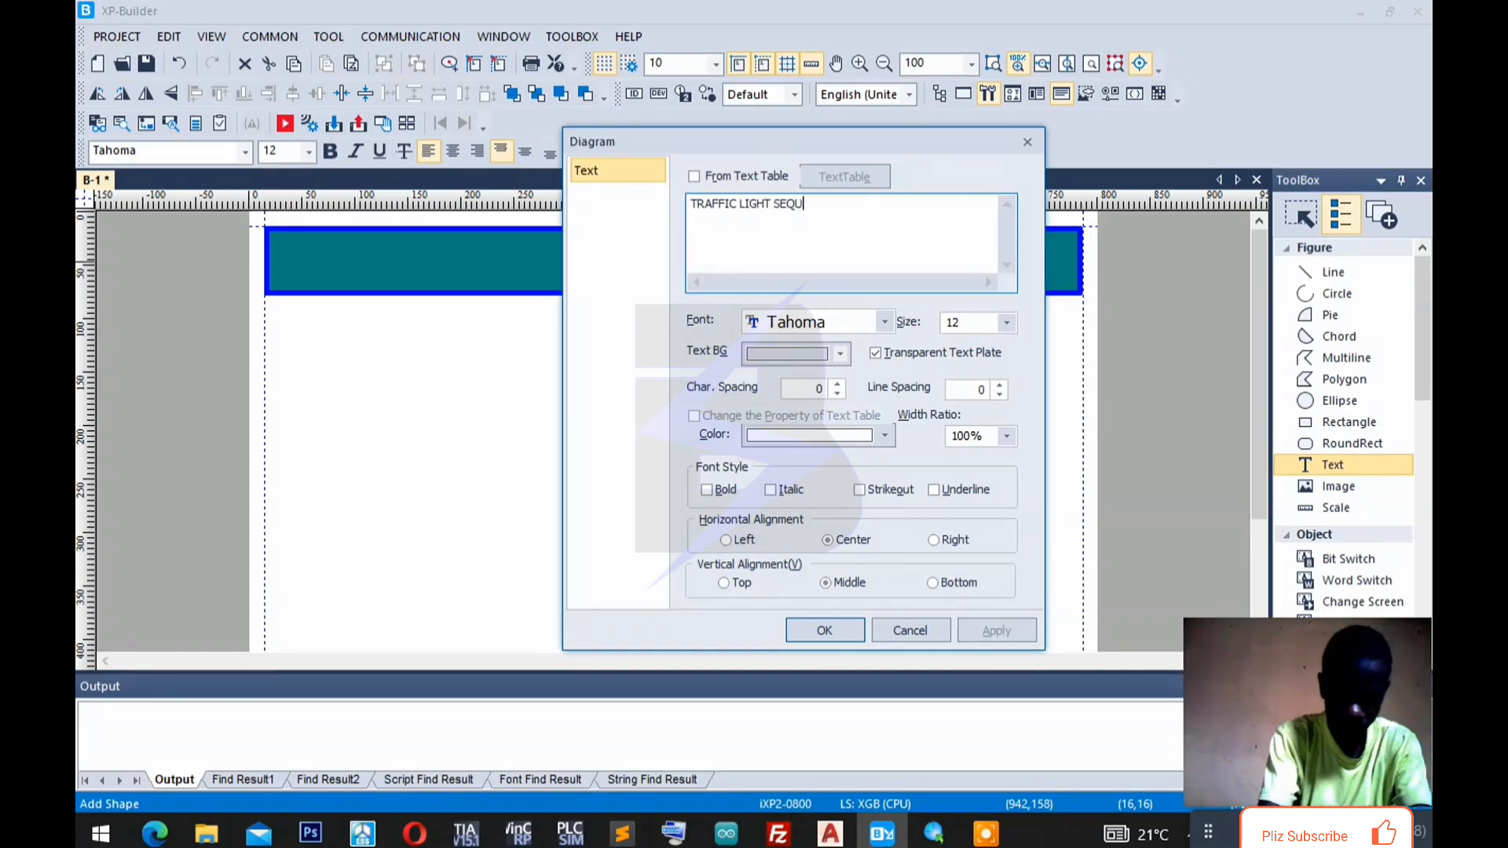
pyautogui.write('ENCE')
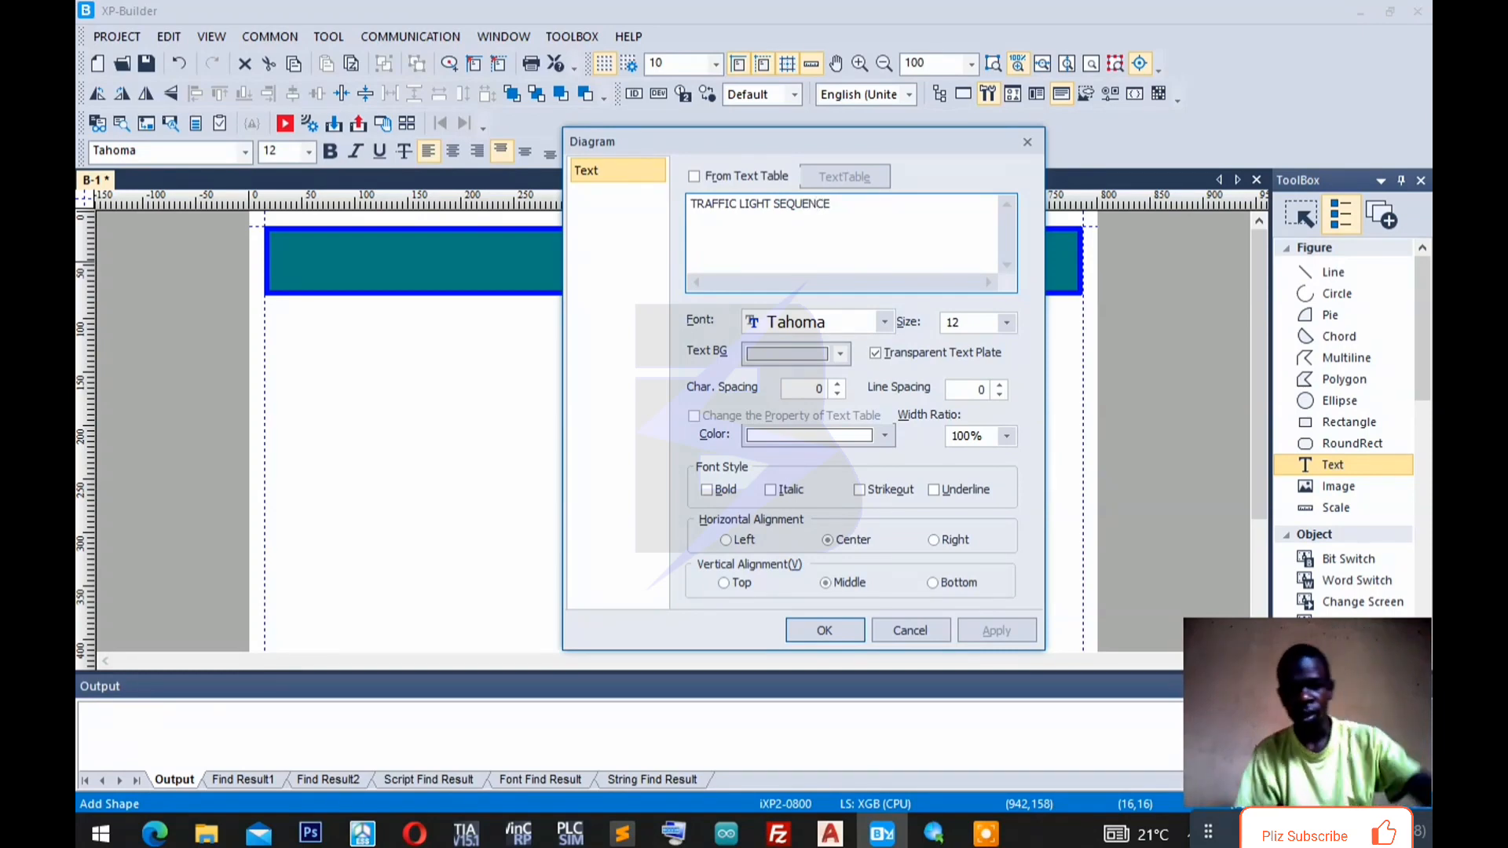
# Format the banner text at size 26 in bold green and place it on the screen.
pyautogui.click(1007, 323)
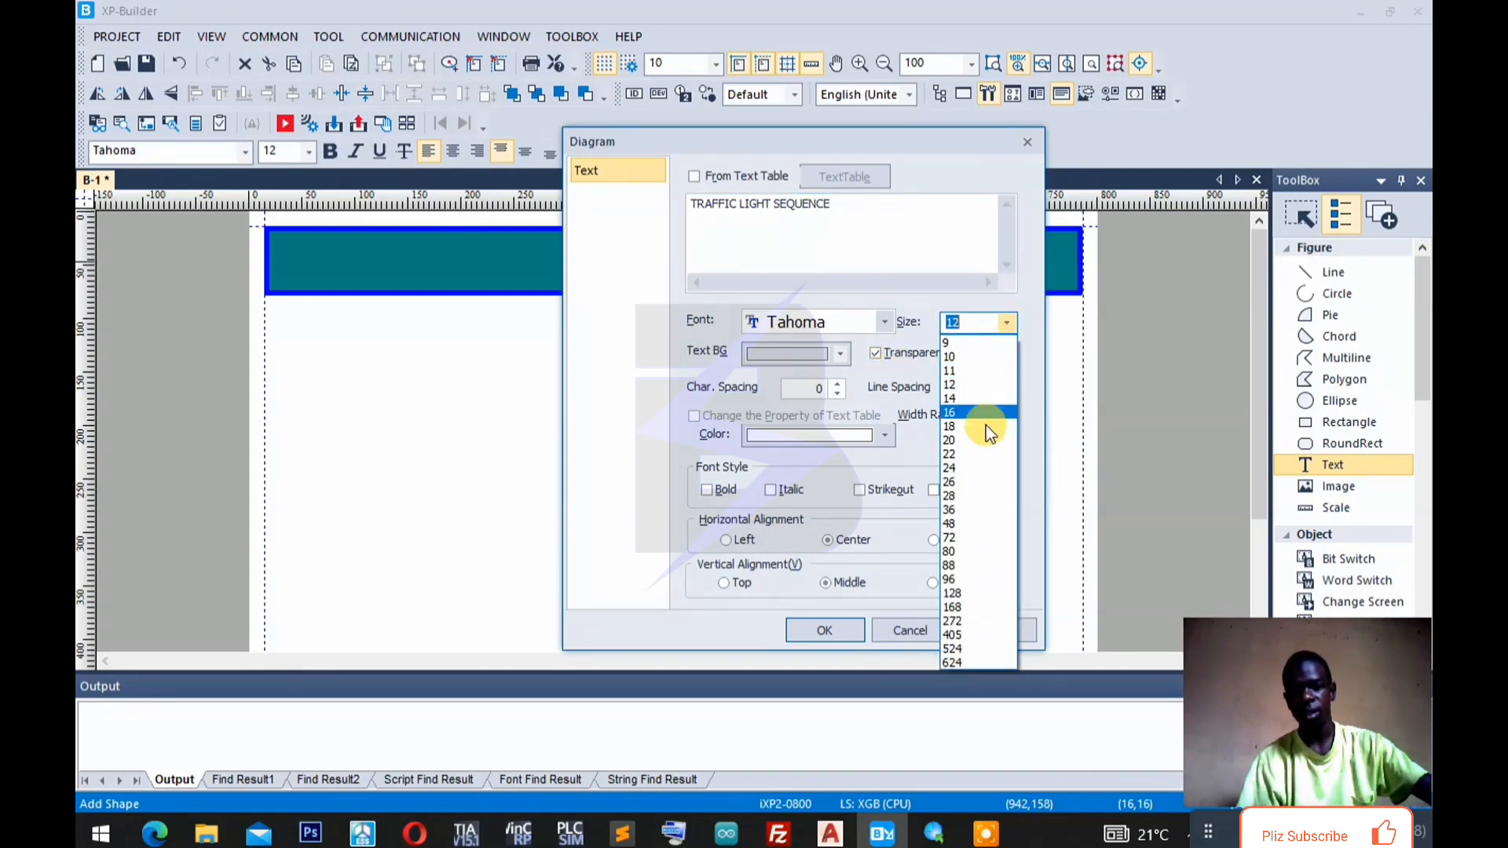
pyautogui.click(980, 479)
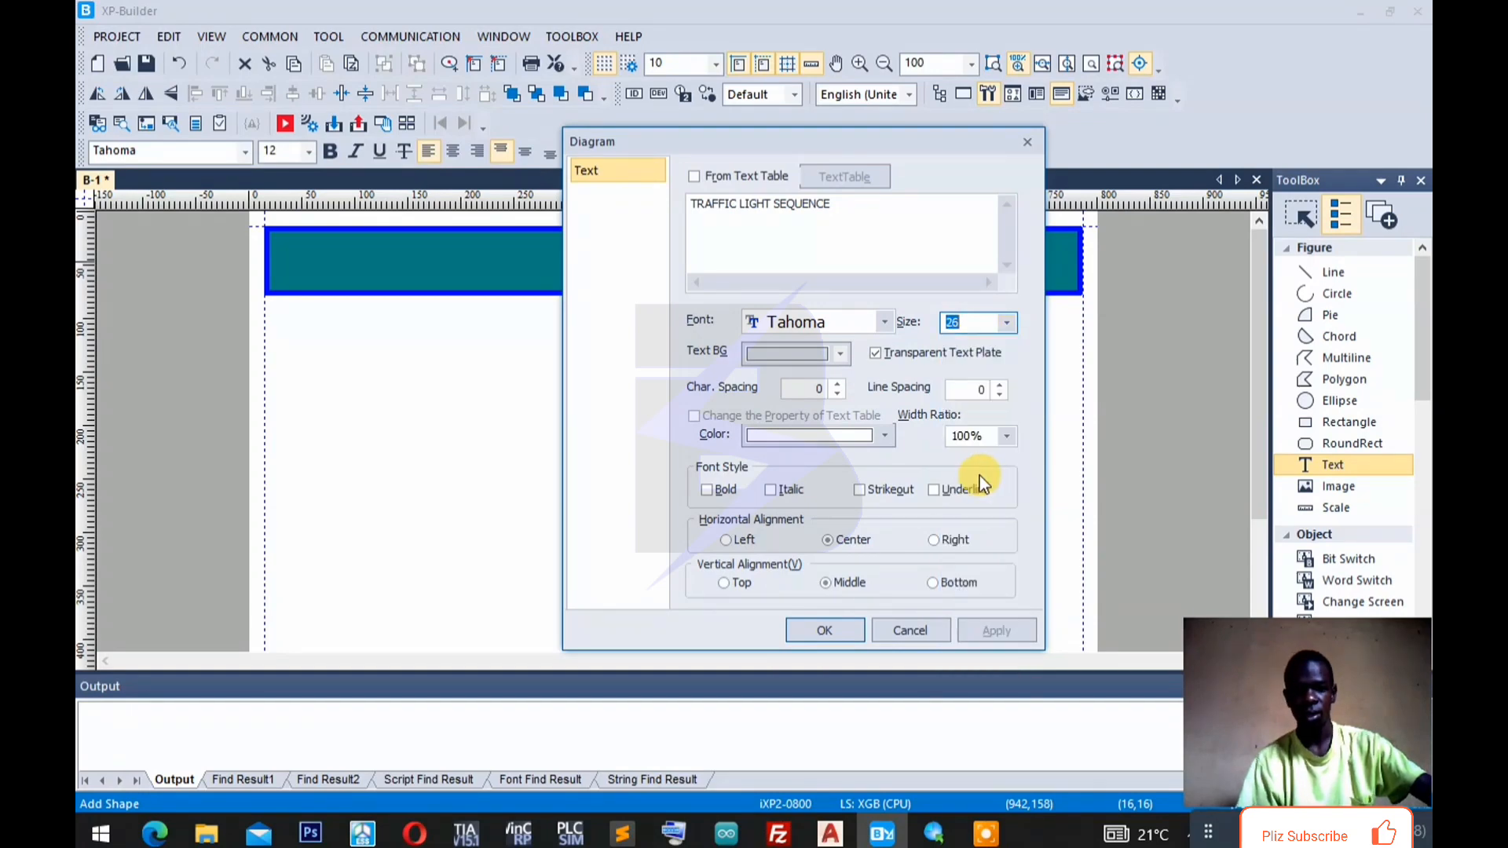
pyautogui.click(886, 436)
pyautogui.click(828, 479)
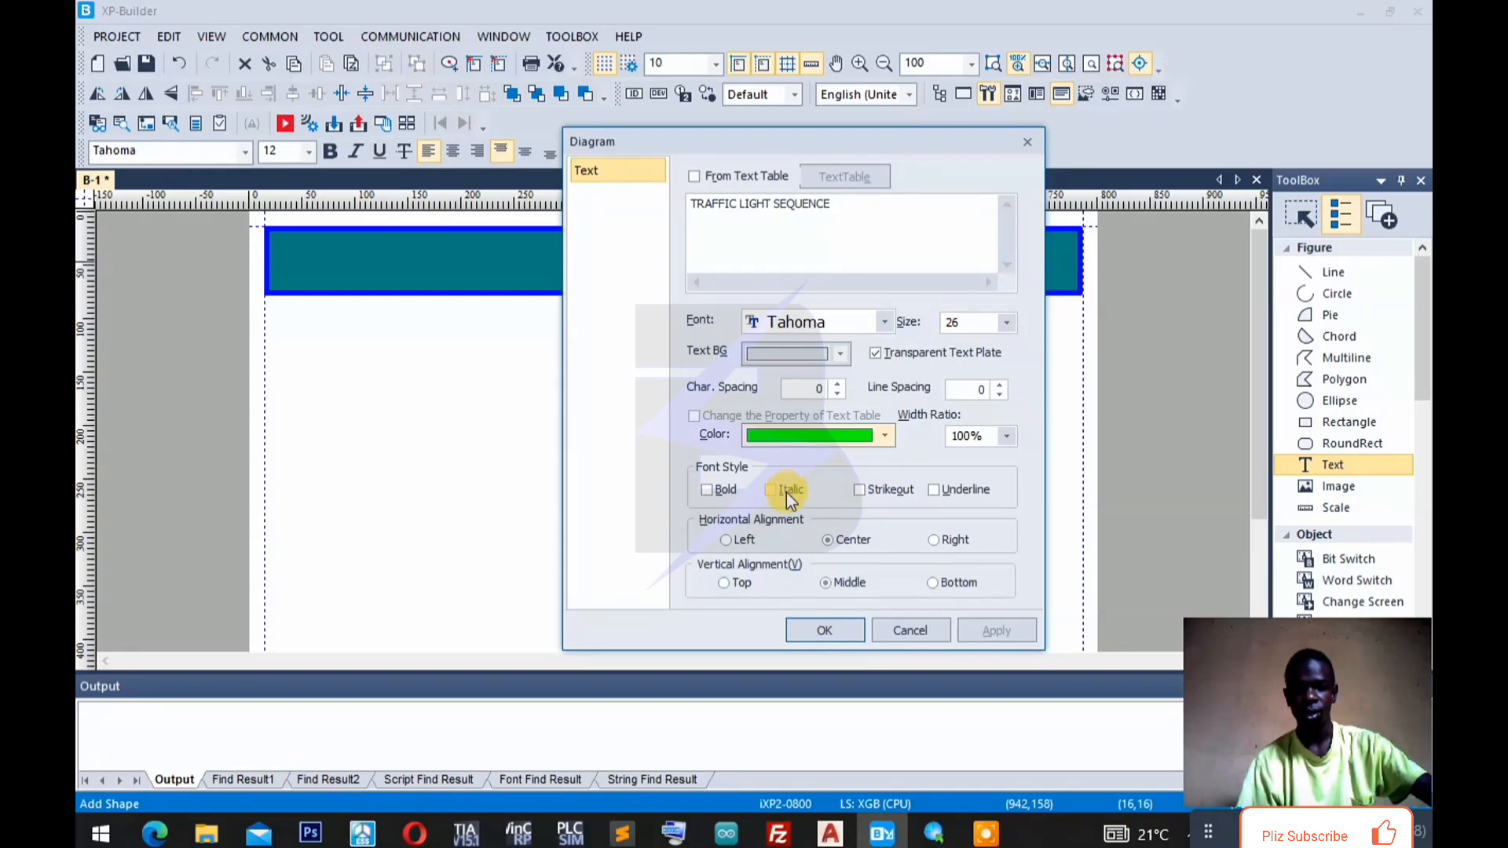
pyautogui.click(721, 489)
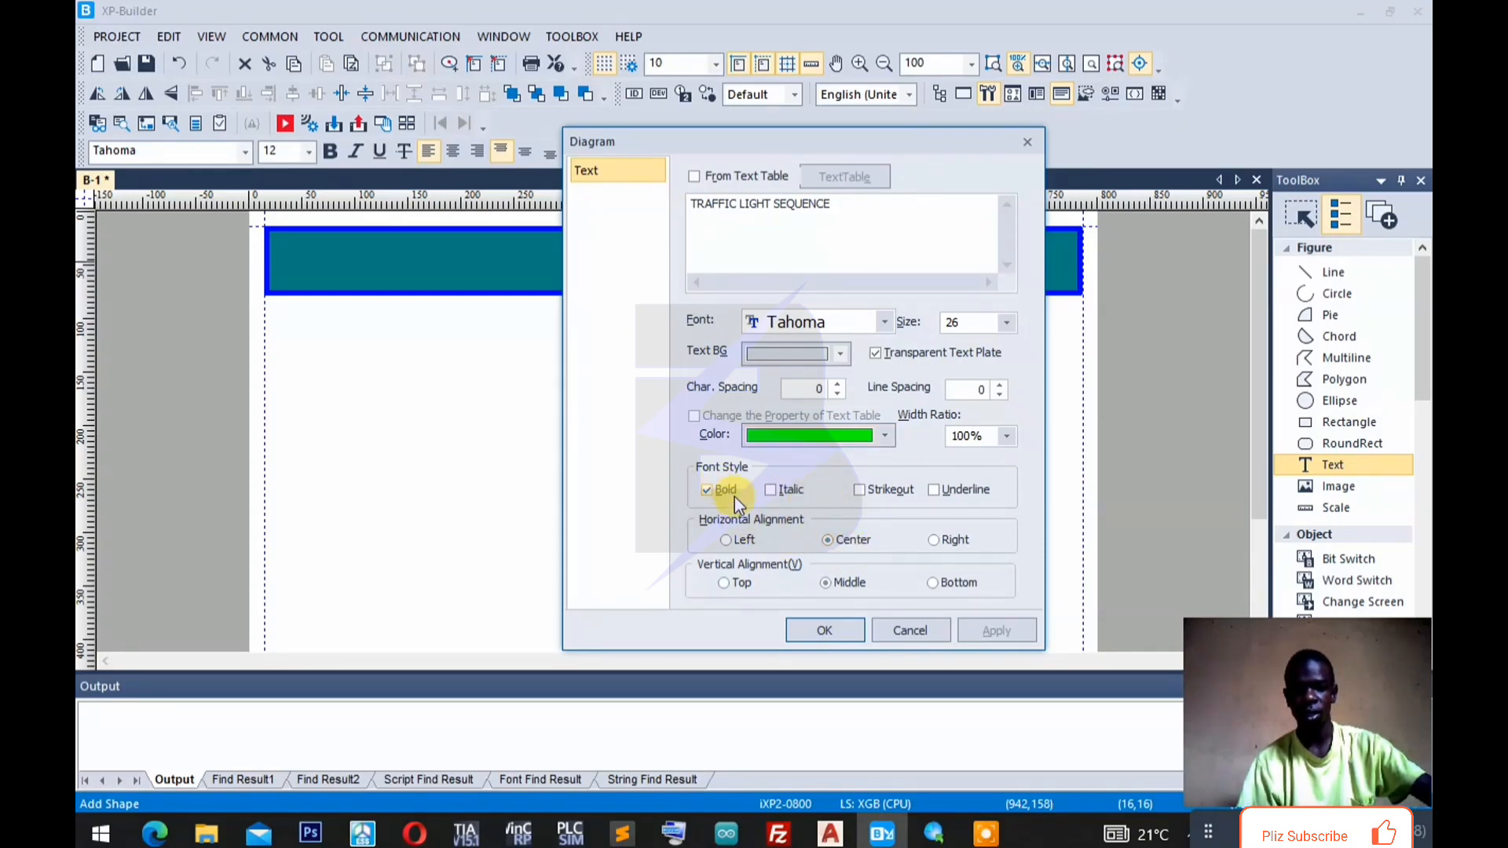
pyautogui.click(858, 625)
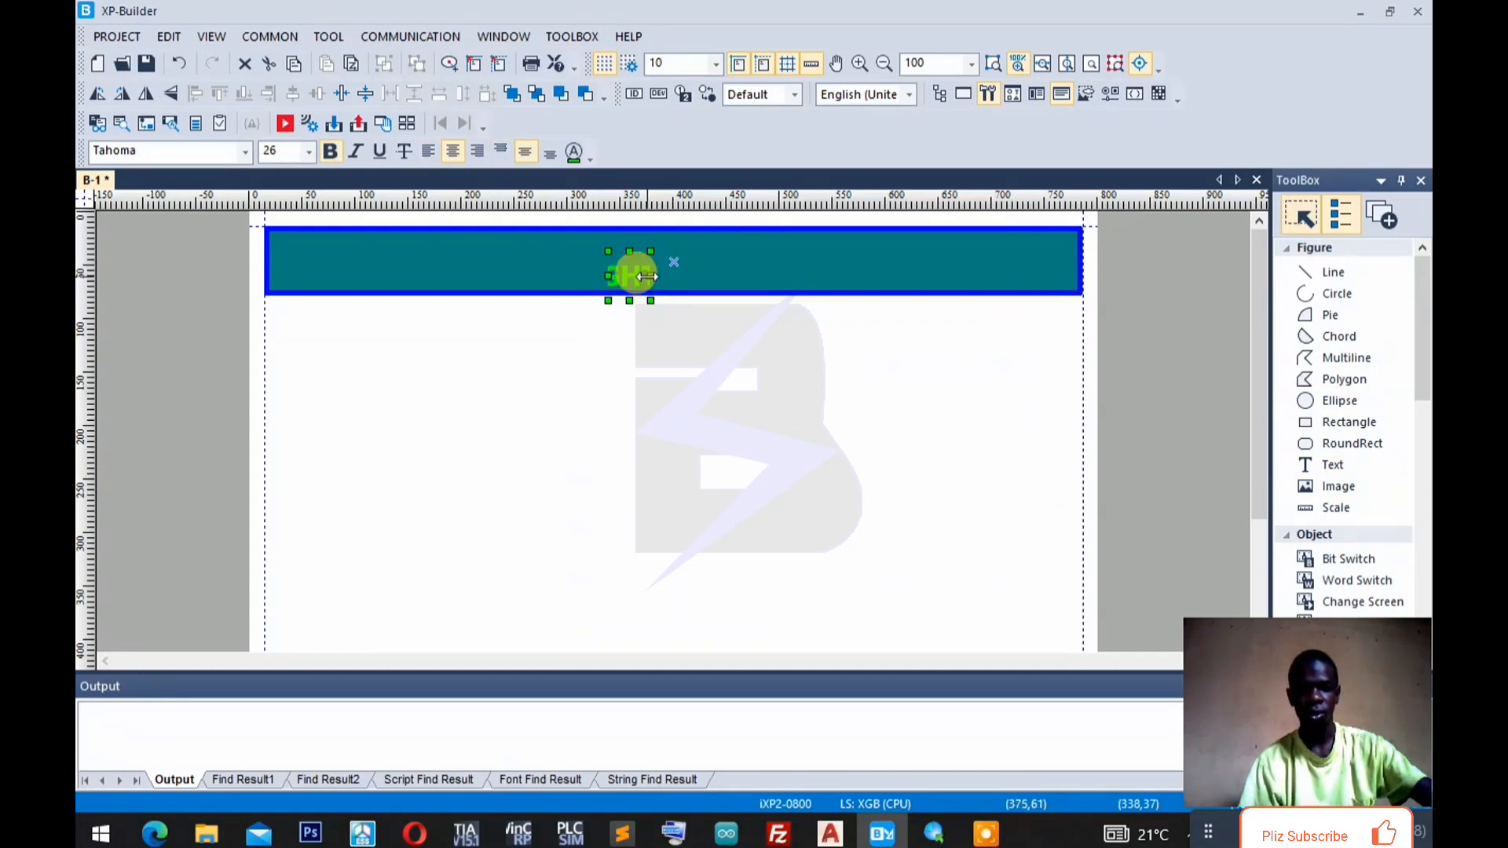
# Widen the text frame so the whole title fits and centre it on the teal banner.
pyautogui.moveTo(647, 276); pyautogui.dragTo(1050, 276)
pyautogui.moveTo(863, 273); pyautogui.dragTo(709, 257)
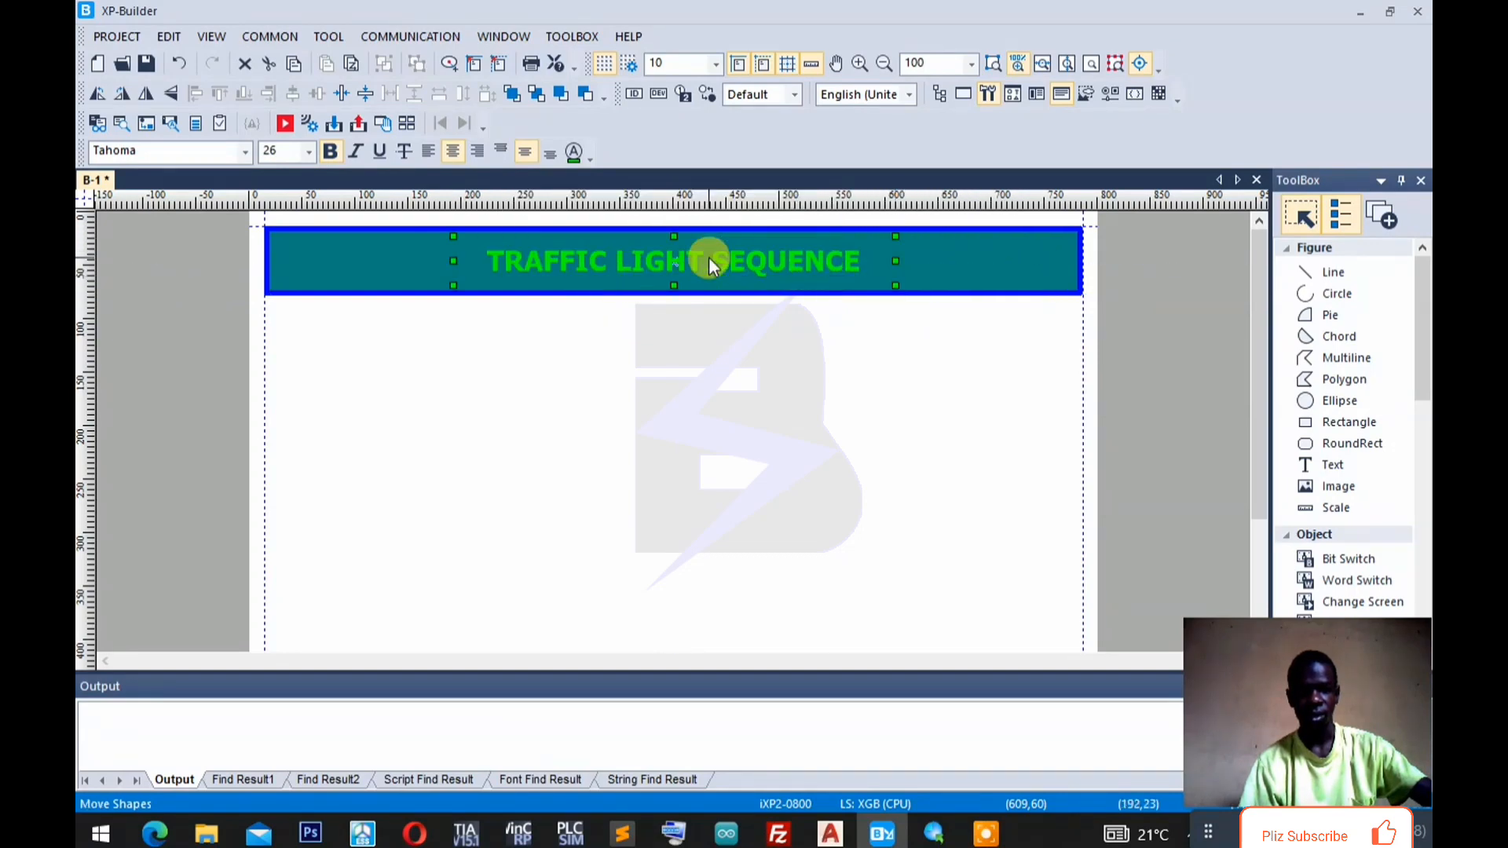
pyautogui.click(823, 349)
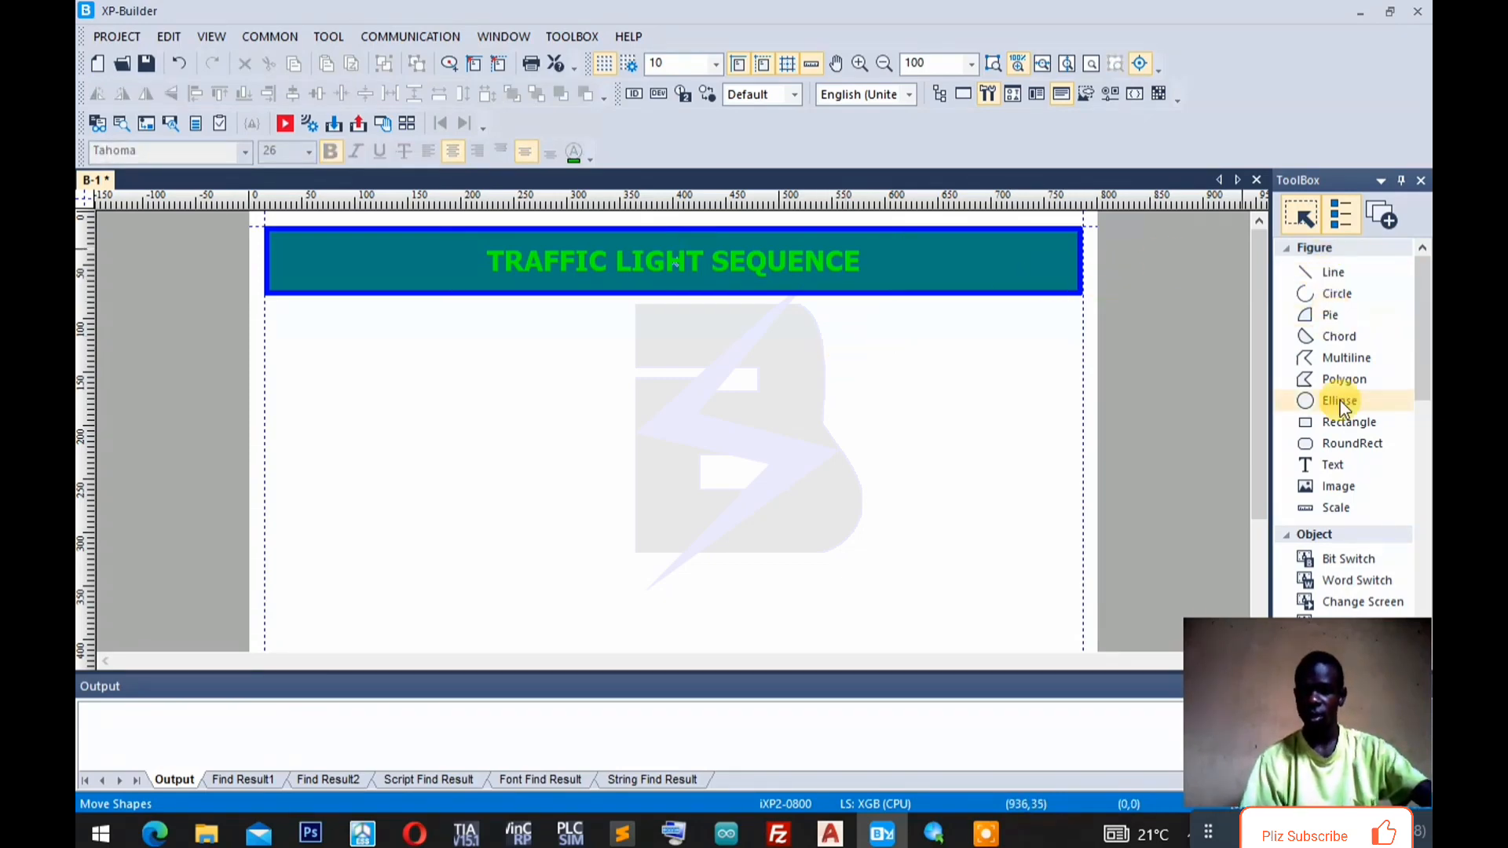
# Draw a rectangle about 265 by 160 px directly below the banner's left end, with a blue line and grey frame colour.
pyautogui.click(1344, 424)
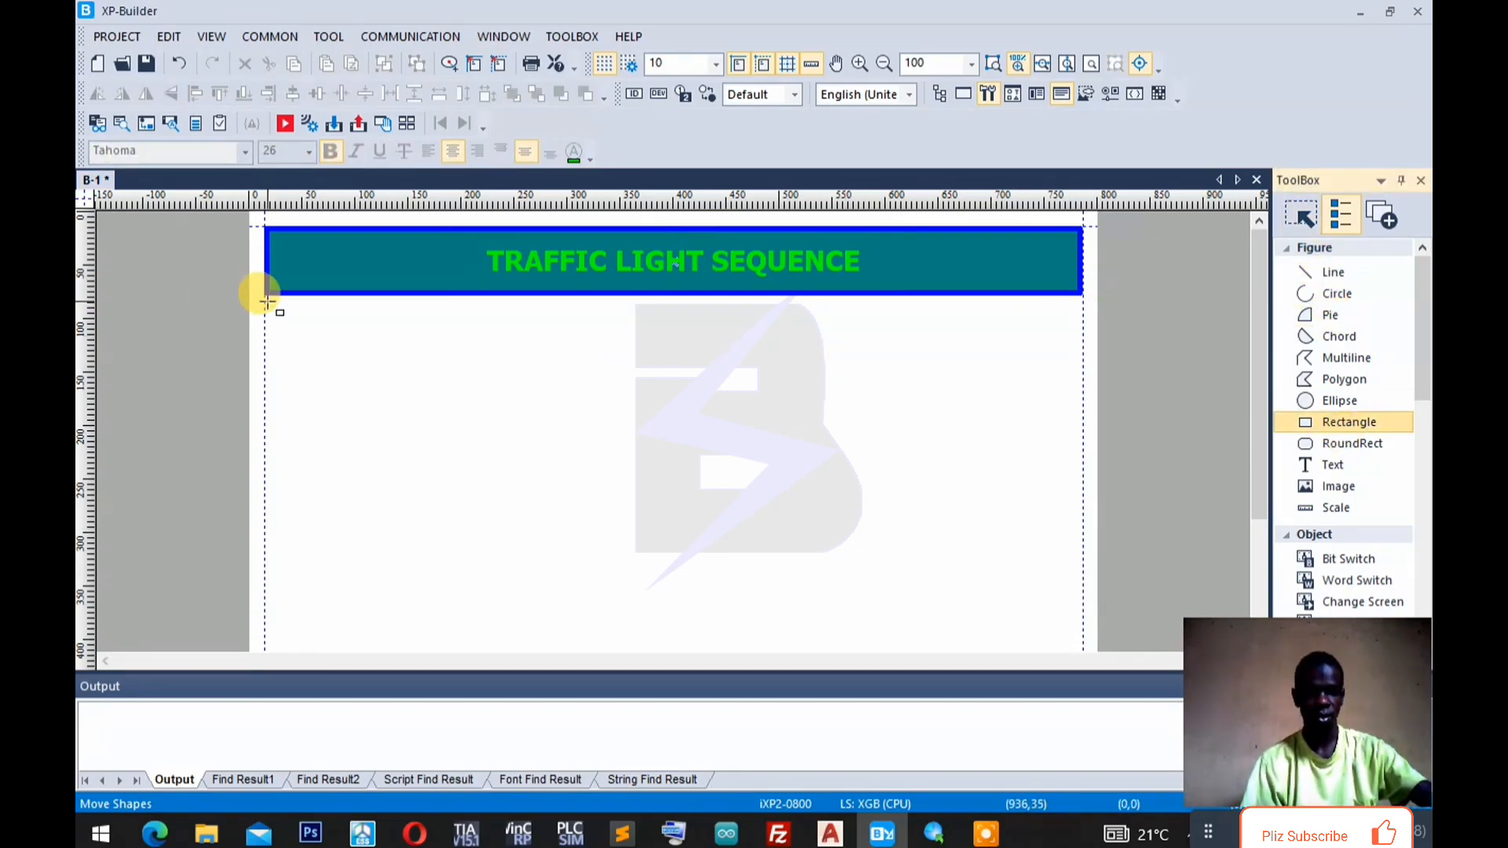
pyautogui.moveTo(261, 293)
pyautogui.mouseDown()
pyautogui.moveTo(354, 461)
pyautogui.moveTo(502, 441)
pyautogui.moveTo(540, 446)
pyautogui.moveTo(547, 468)
pyautogui.mouseUp()
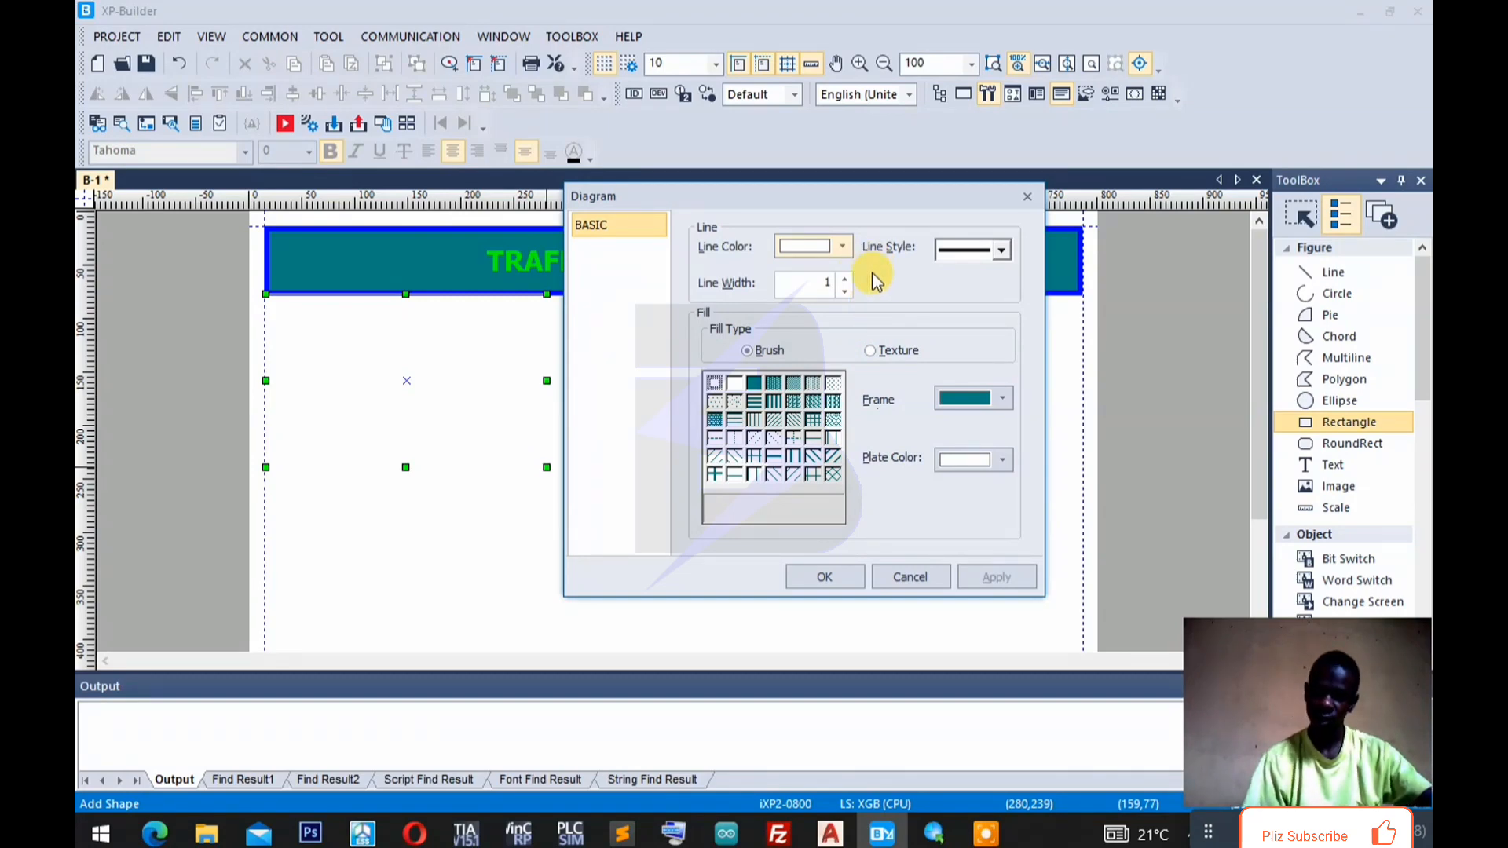
pyautogui.click(1005, 398)
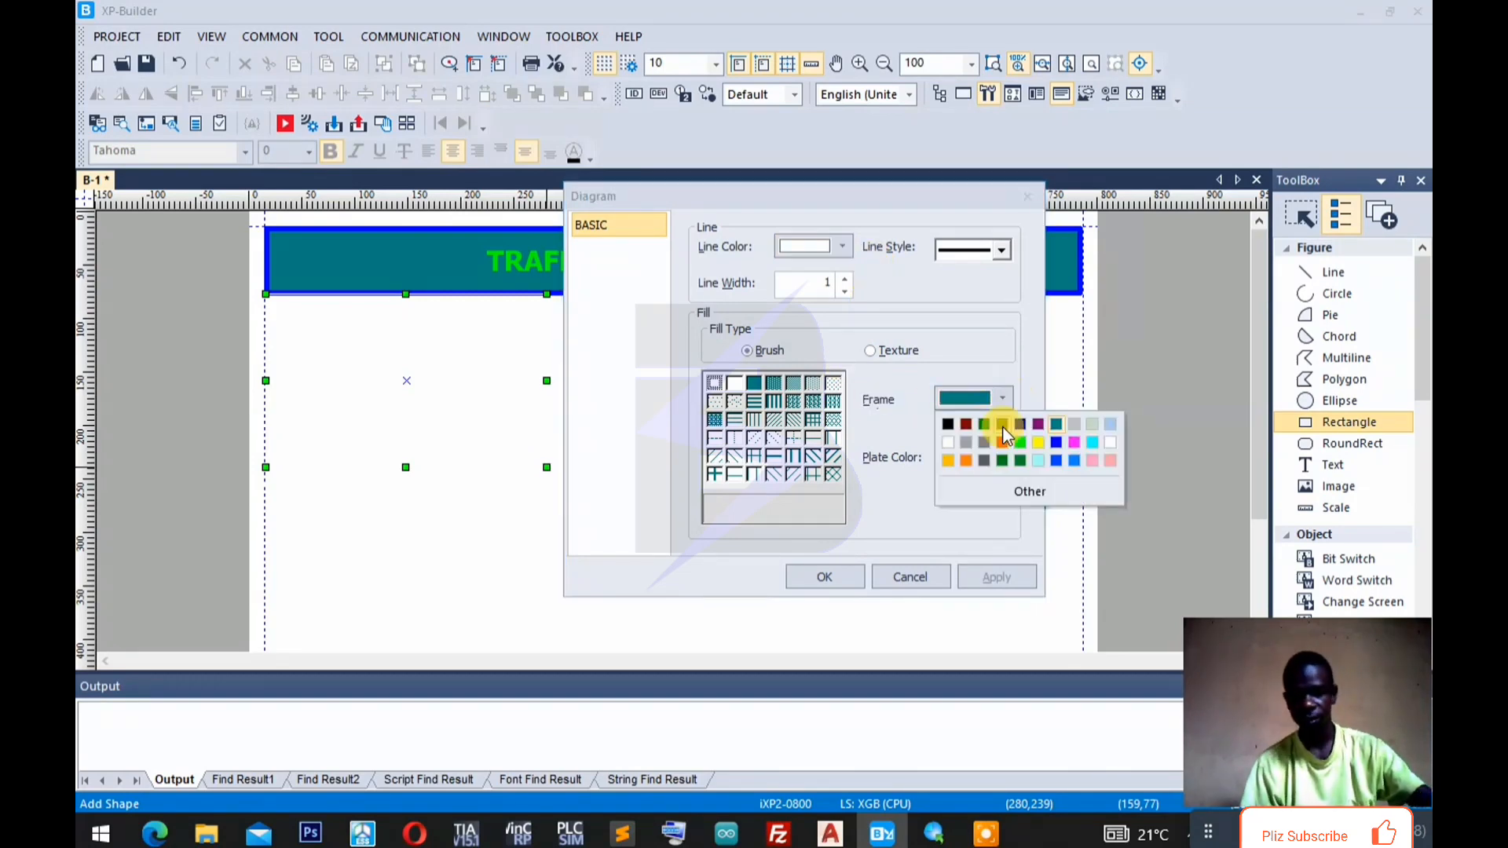
pyautogui.click(987, 440)
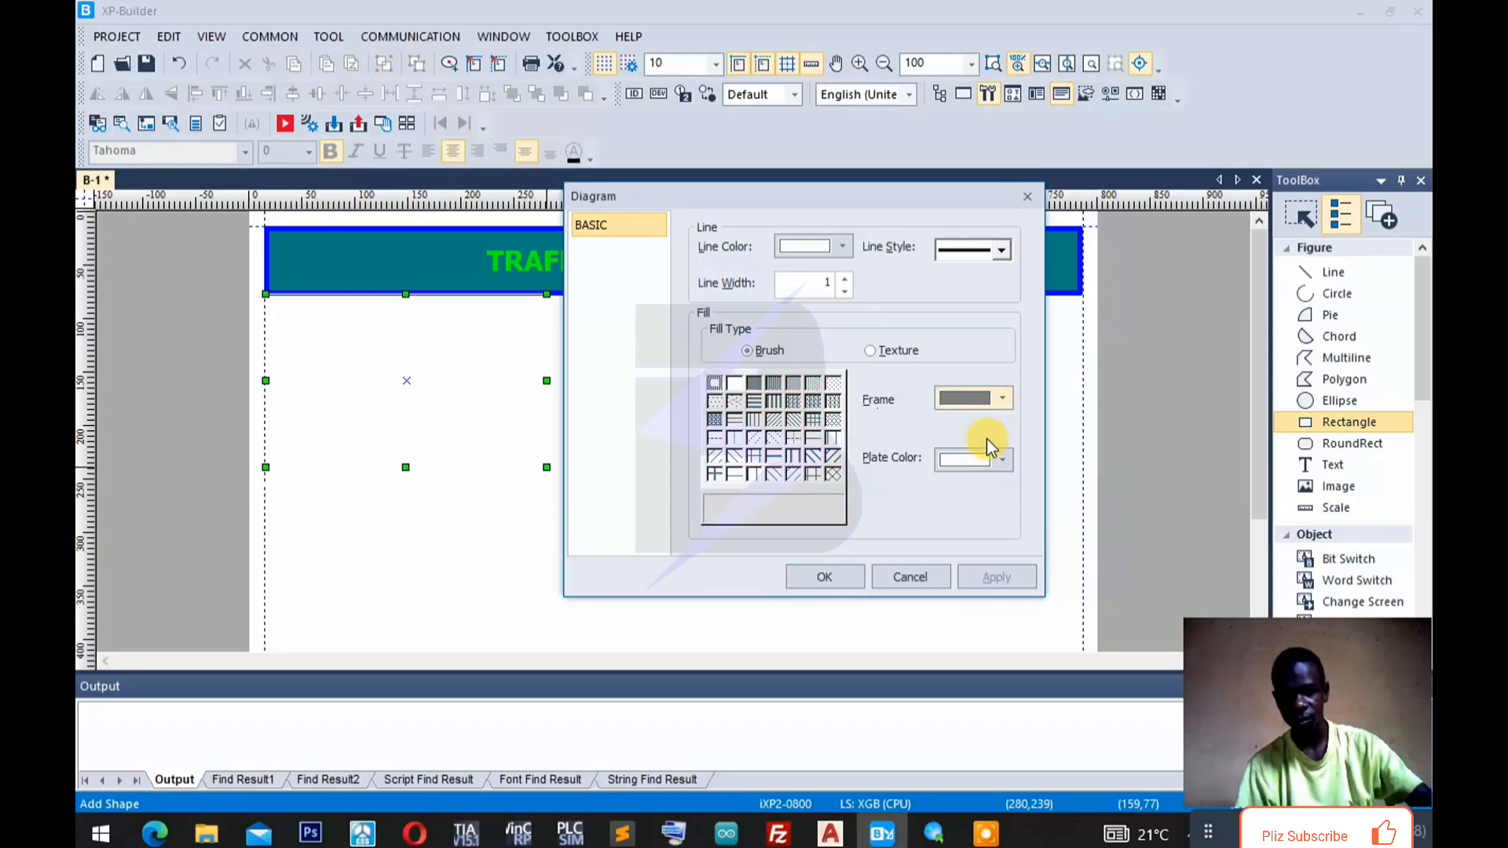
pyautogui.click(840, 245)
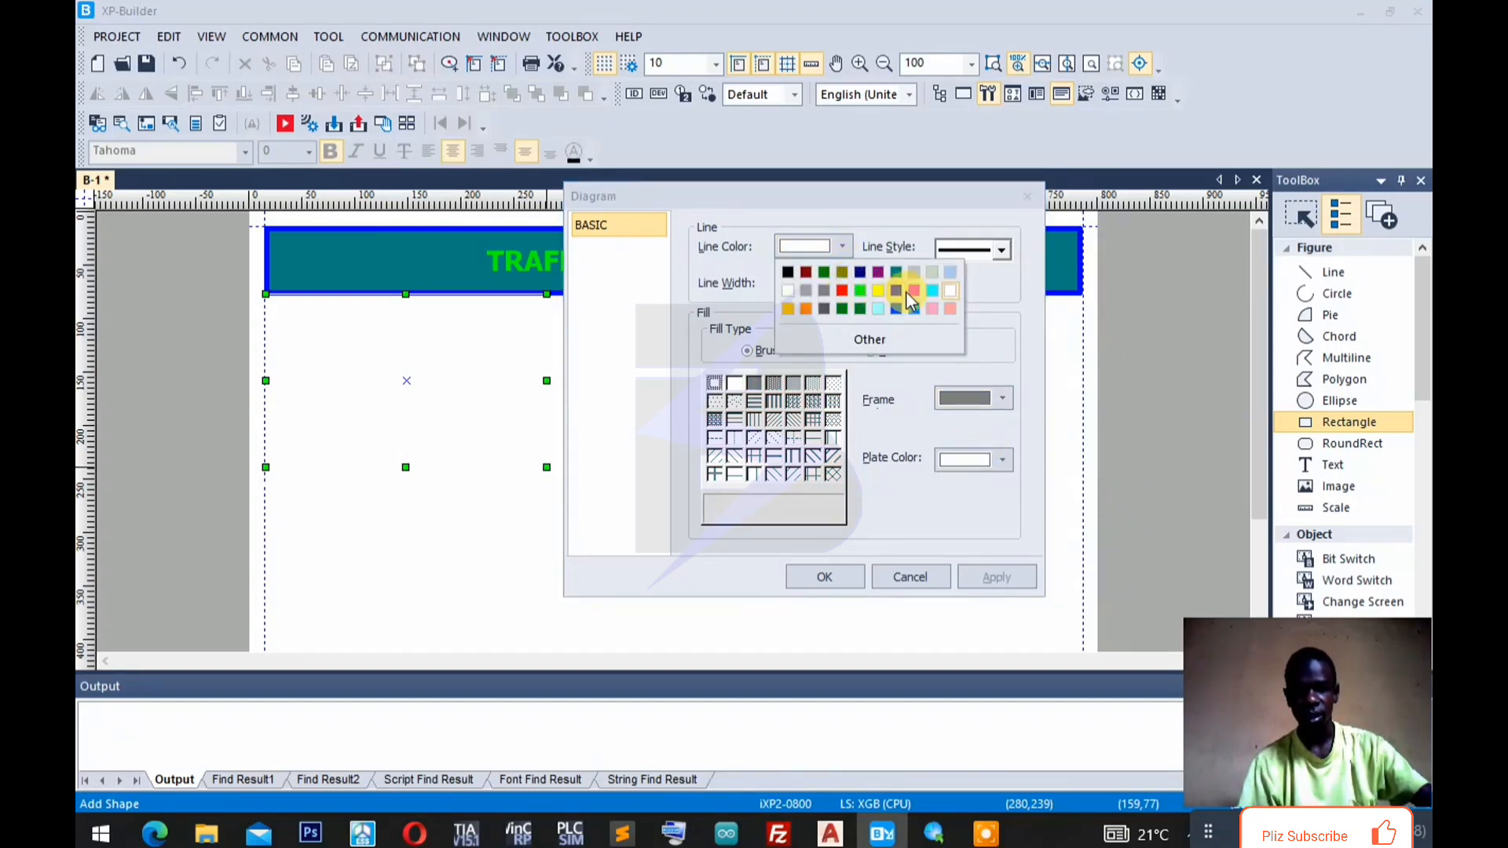
pyautogui.click(908, 292)
pyautogui.click(845, 245)
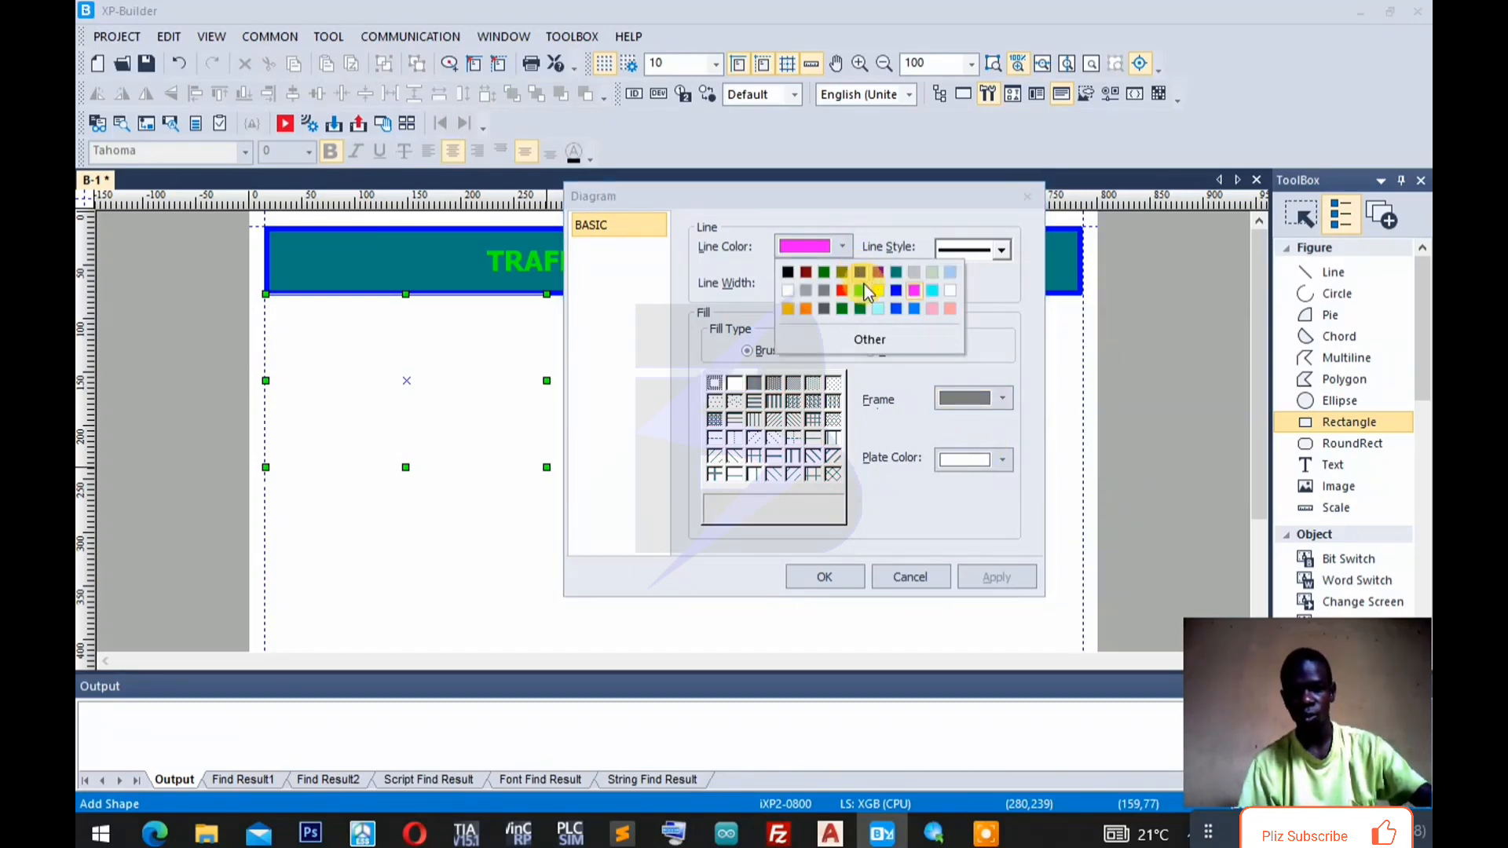
pyautogui.click(896, 291)
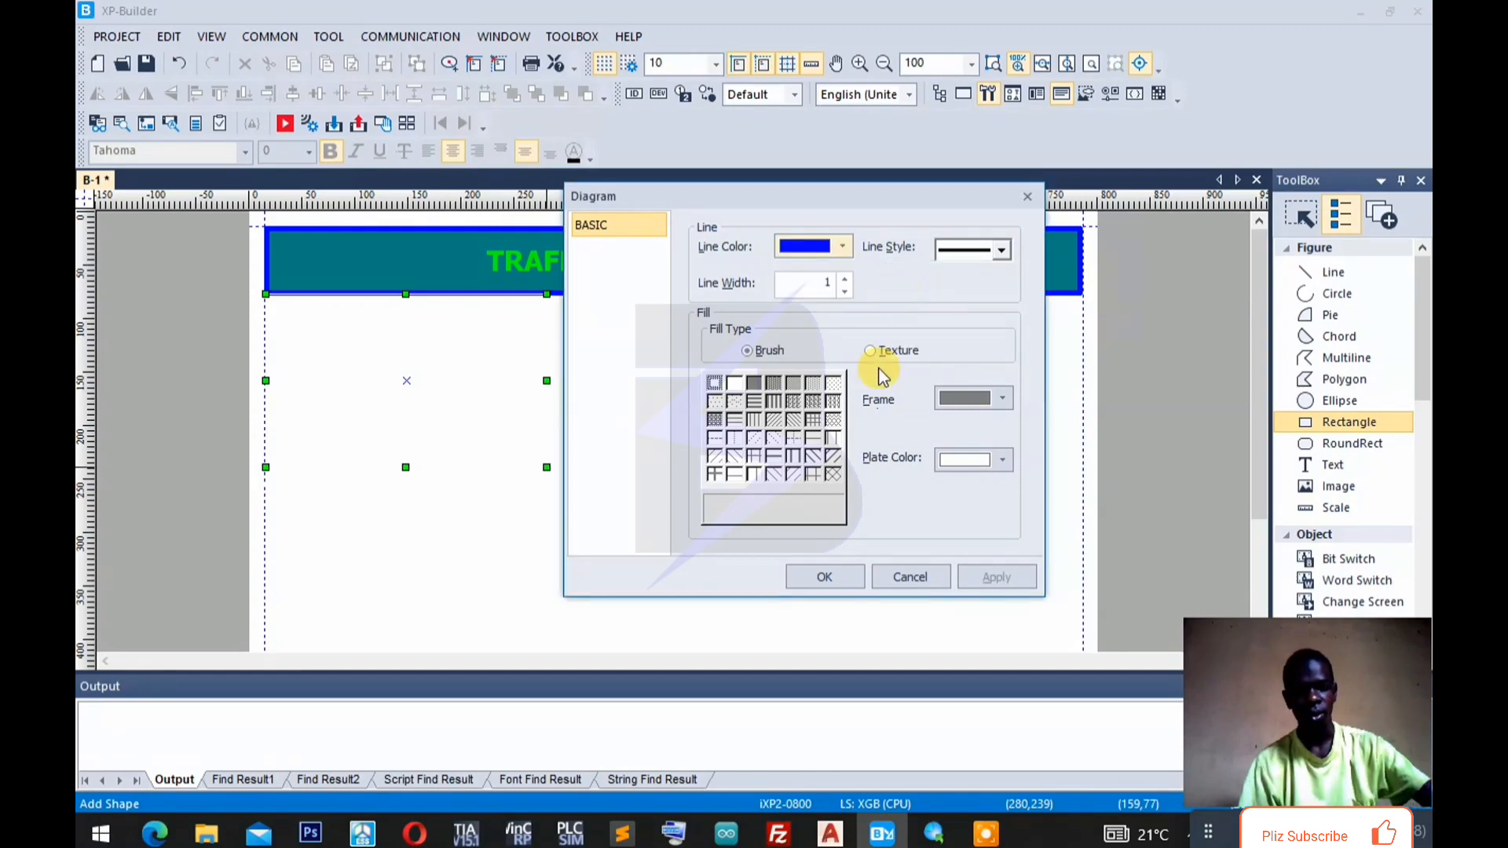
pyautogui.click(849, 573)
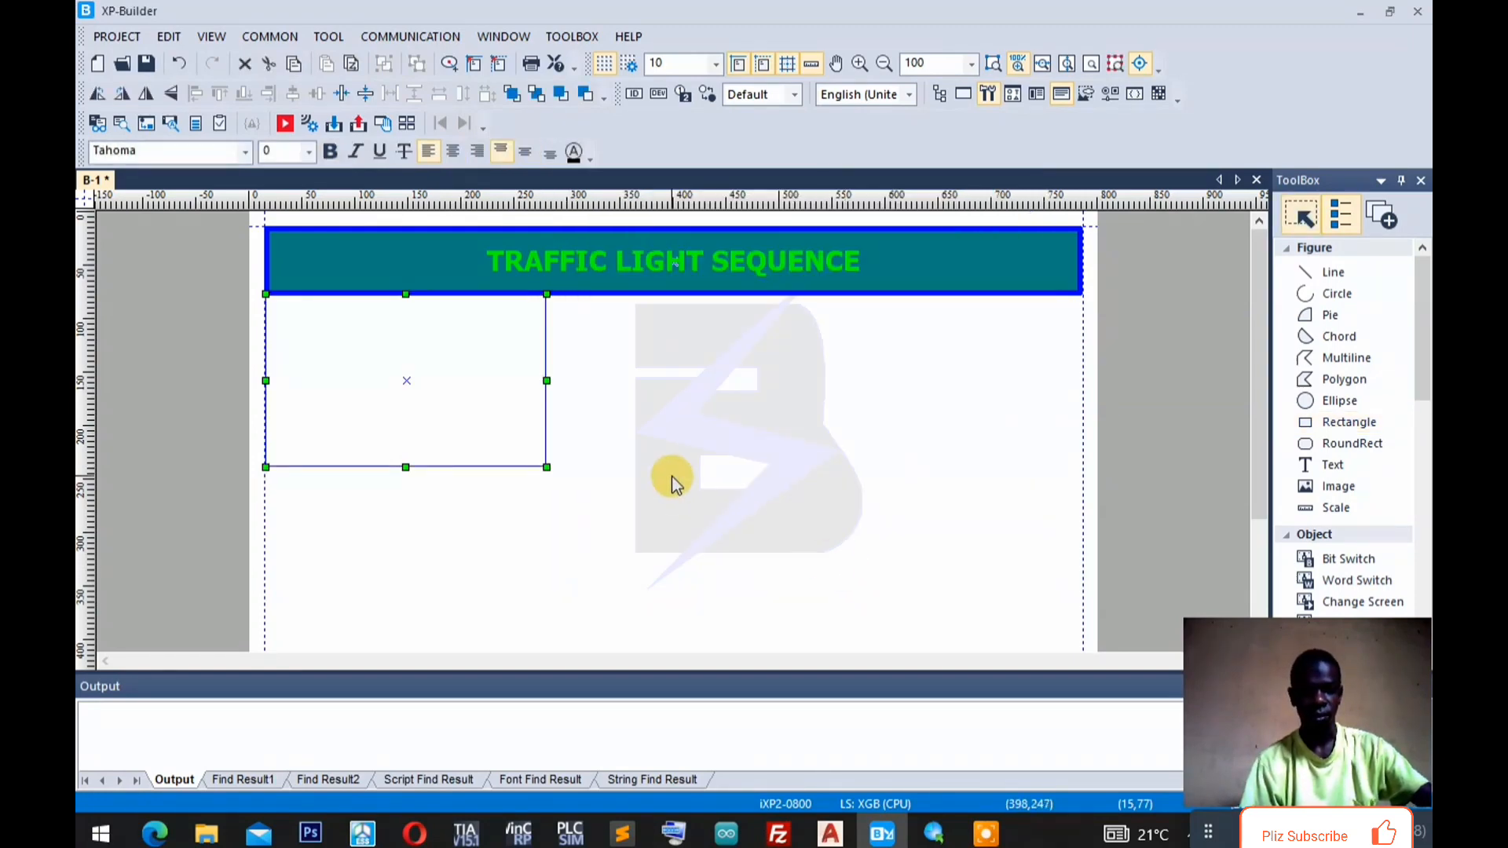
# Set the new rectangle's line width to 5 and fill it with the Hatch2 brush.
pyautogui.click(468, 382)
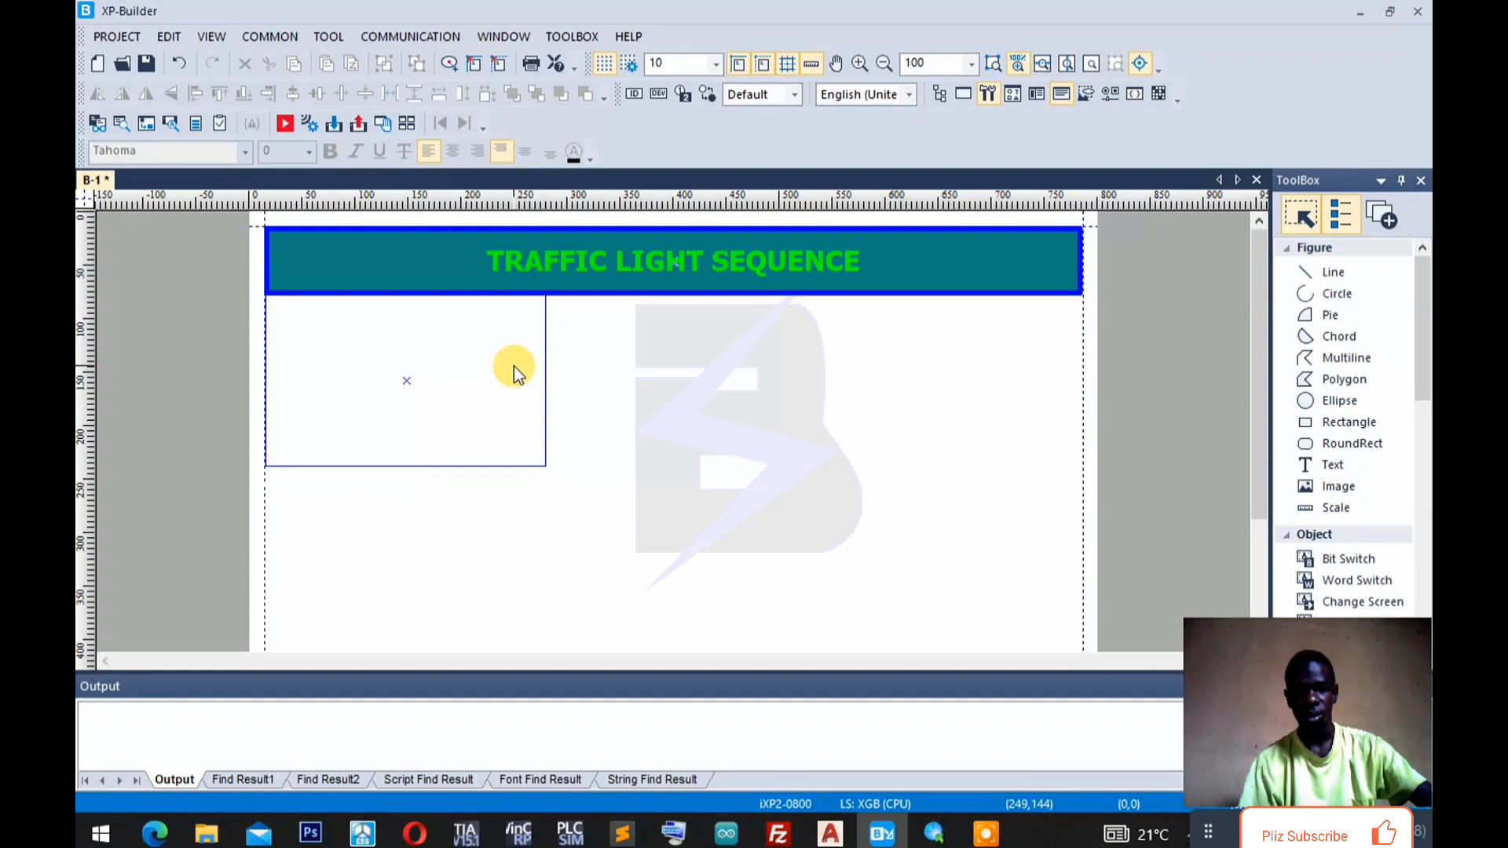
pyautogui.doubleClick(266, 325)
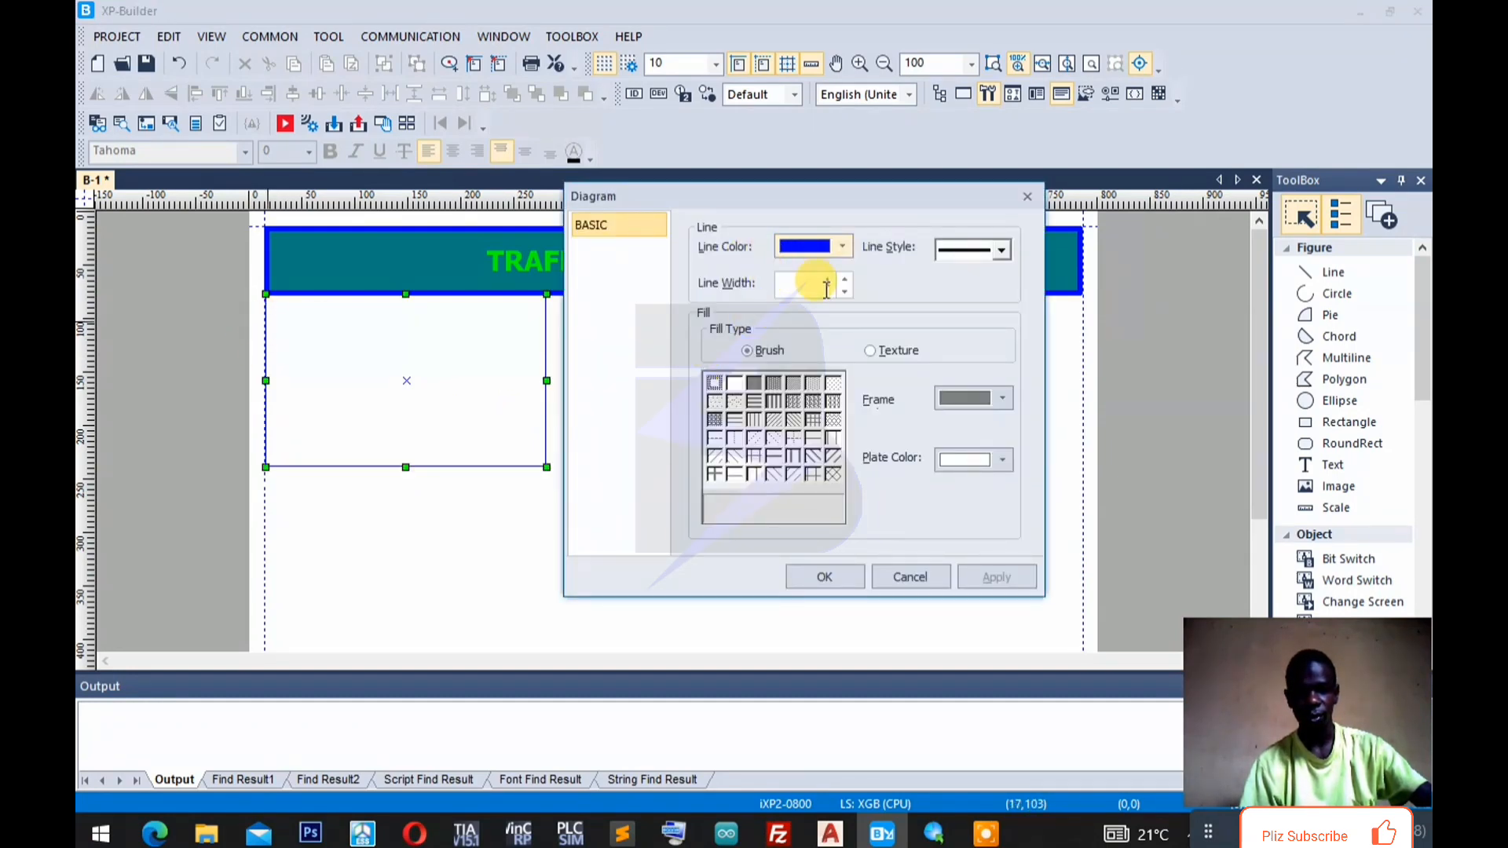
pyautogui.click(757, 383)
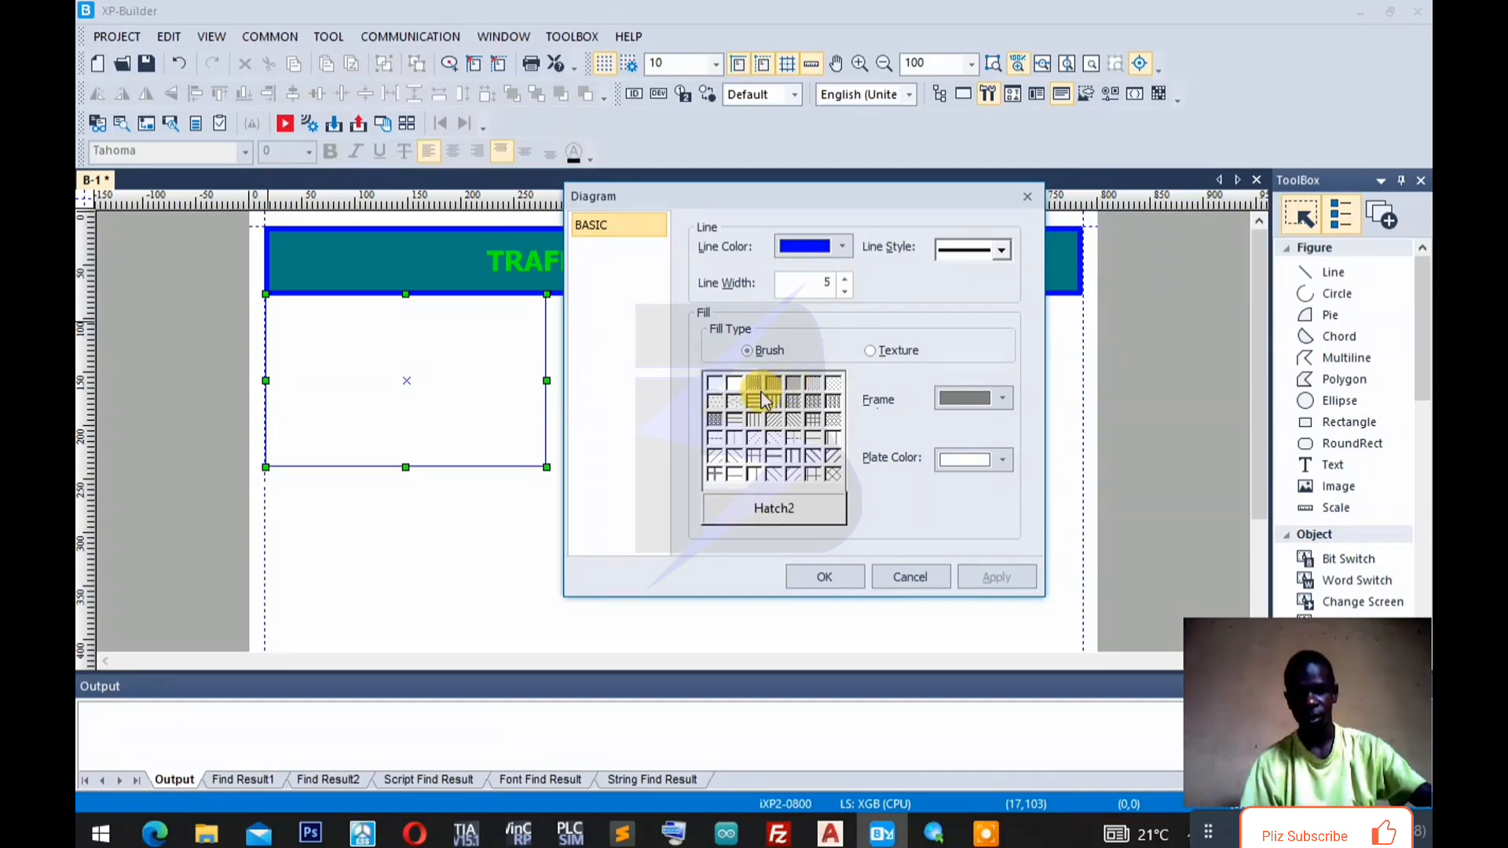
pyautogui.click(824, 578)
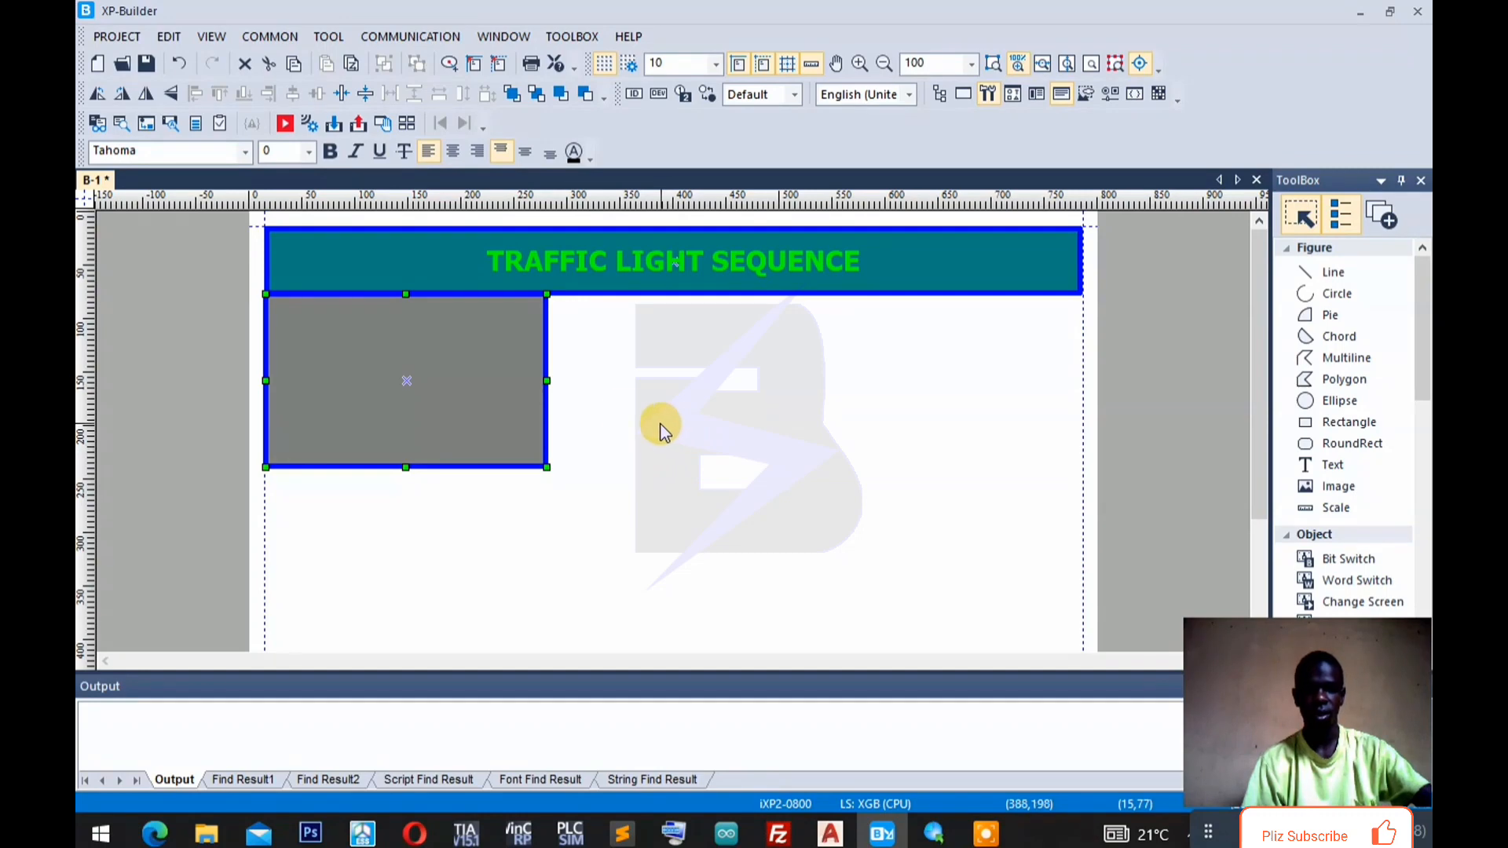
# Duplicate the TRAFFIC LIGHT SEQUENCE title and move the copy onto the upper part of the grey rectangle.
pyautogui.click(695, 263)
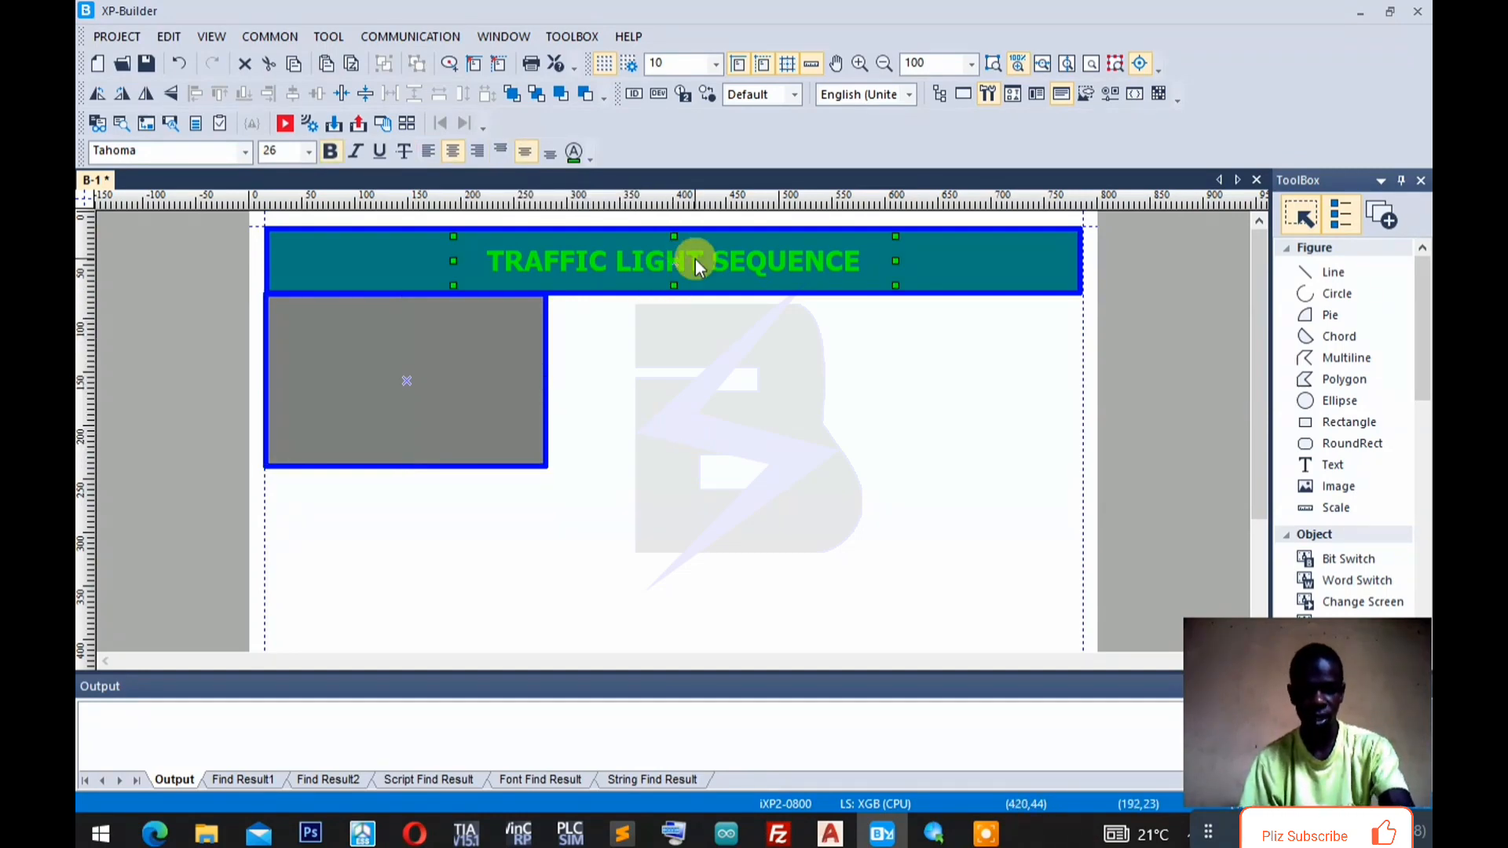
pyautogui.hotkey('ctrl', 'c')
pyautogui.hotkey('ctrl', 'v')
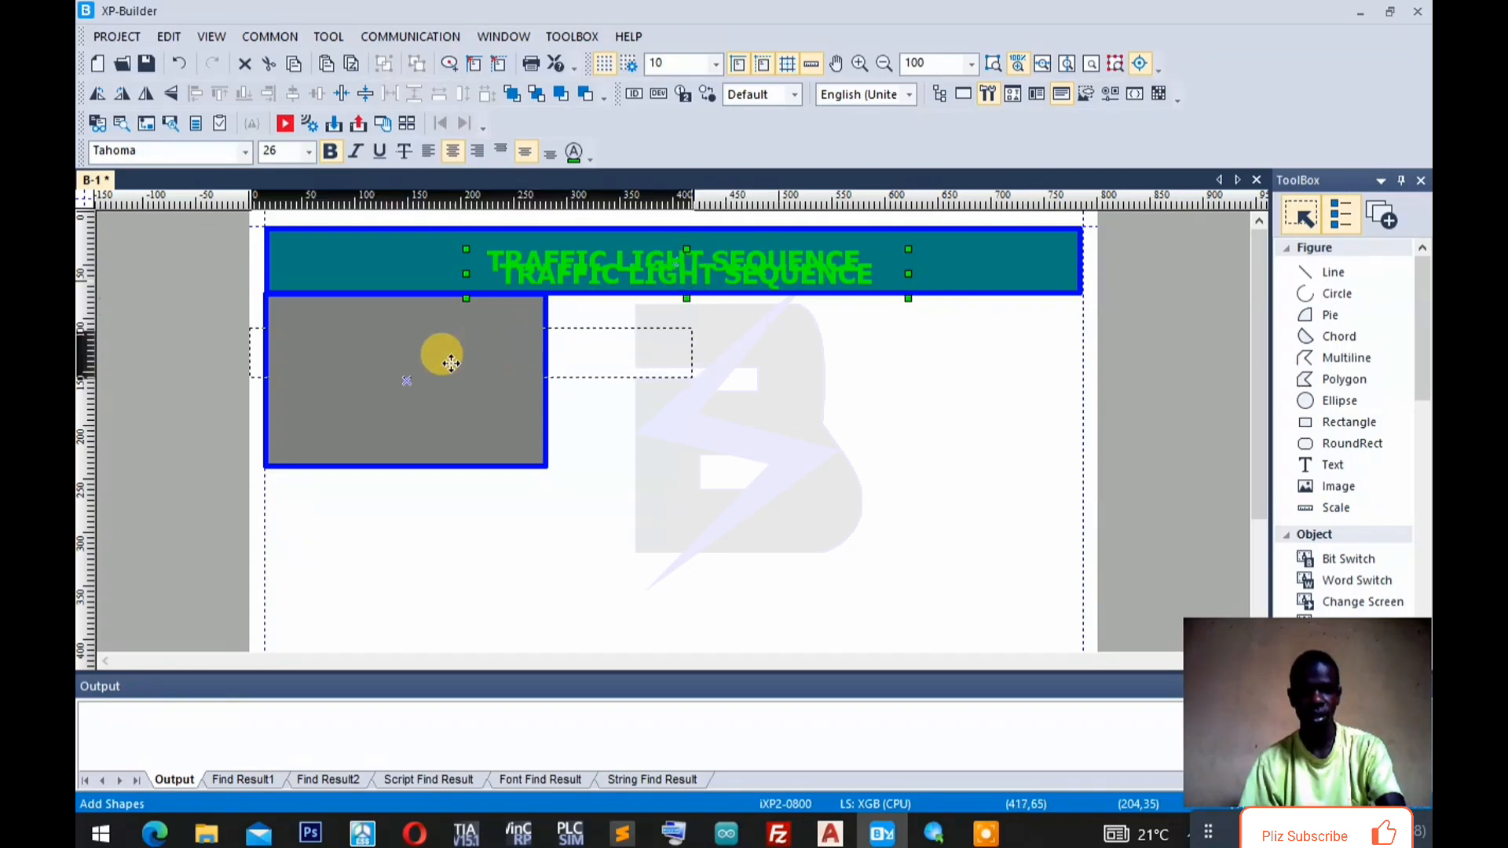
pyautogui.click(379, 349)
# Change the copied title's text to CONTROL PANEL and its text colour to blue.
pyautogui.doubleClick(389, 363)
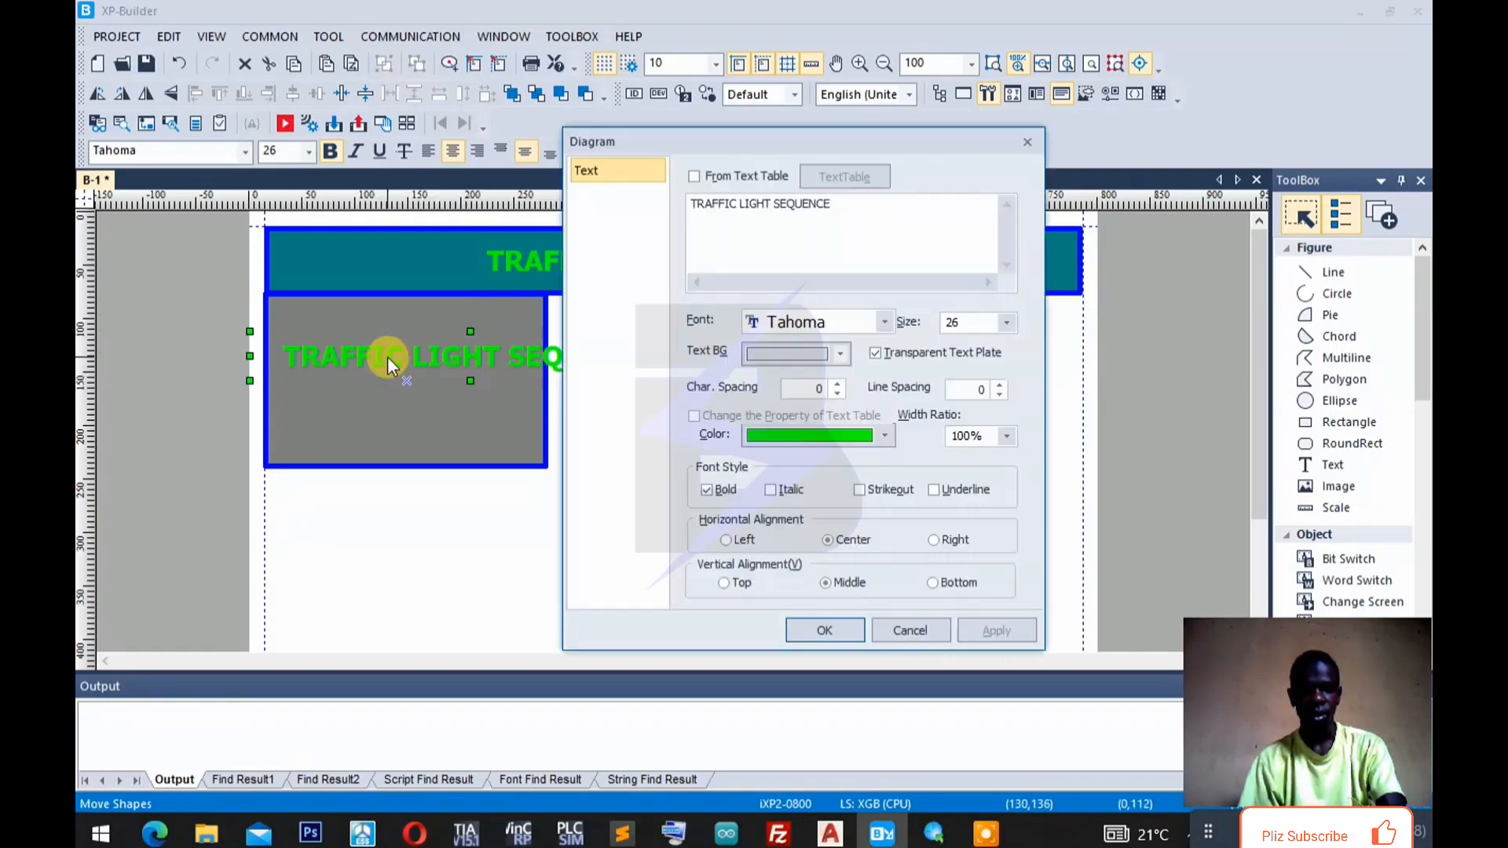
pyautogui.moveTo(924, 203); pyautogui.dragTo(447, 206)
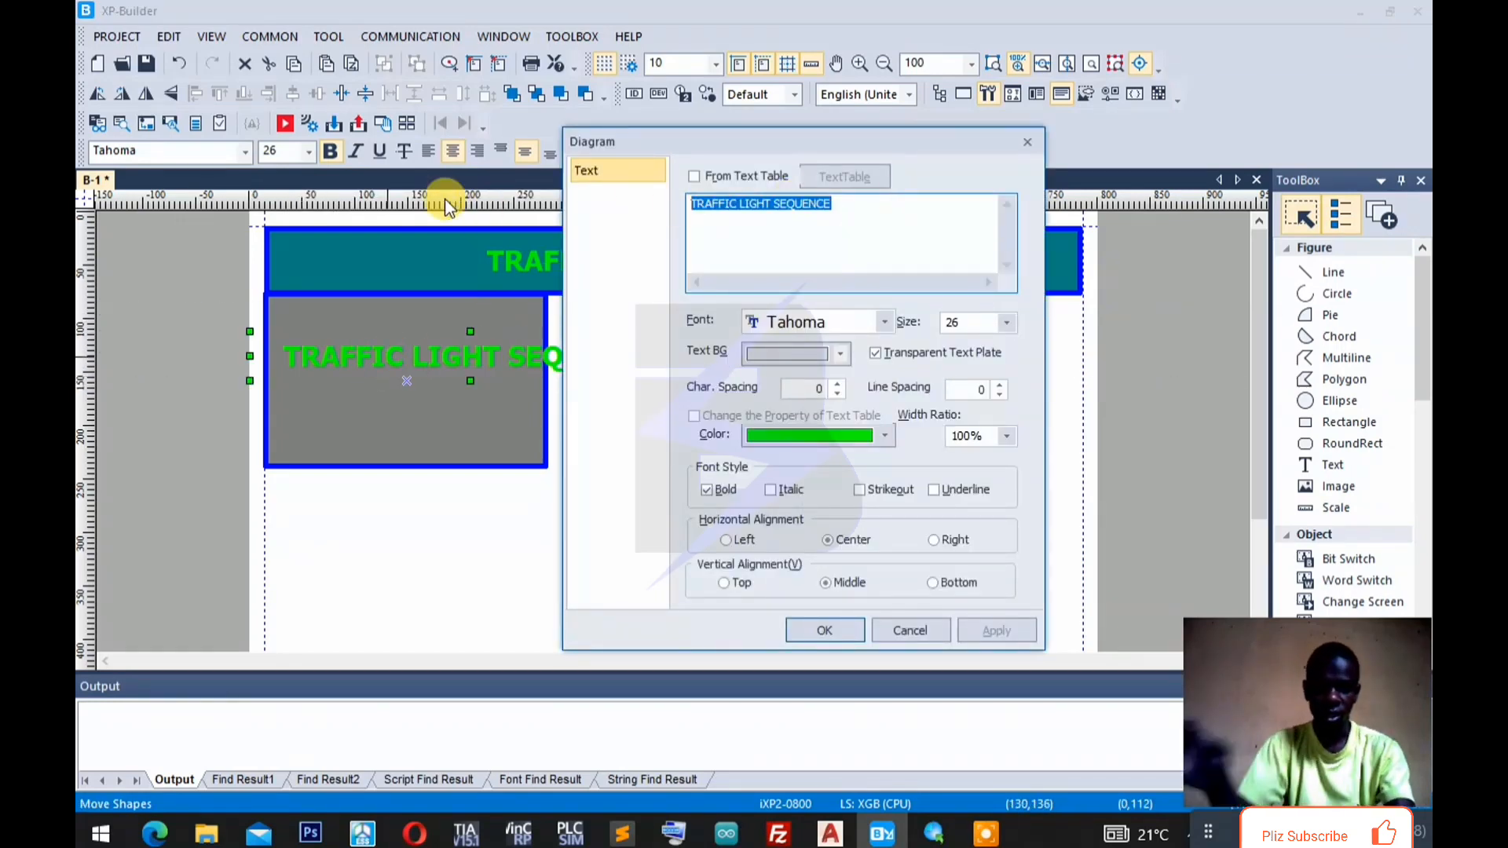
pyautogui.write('CONTROL')
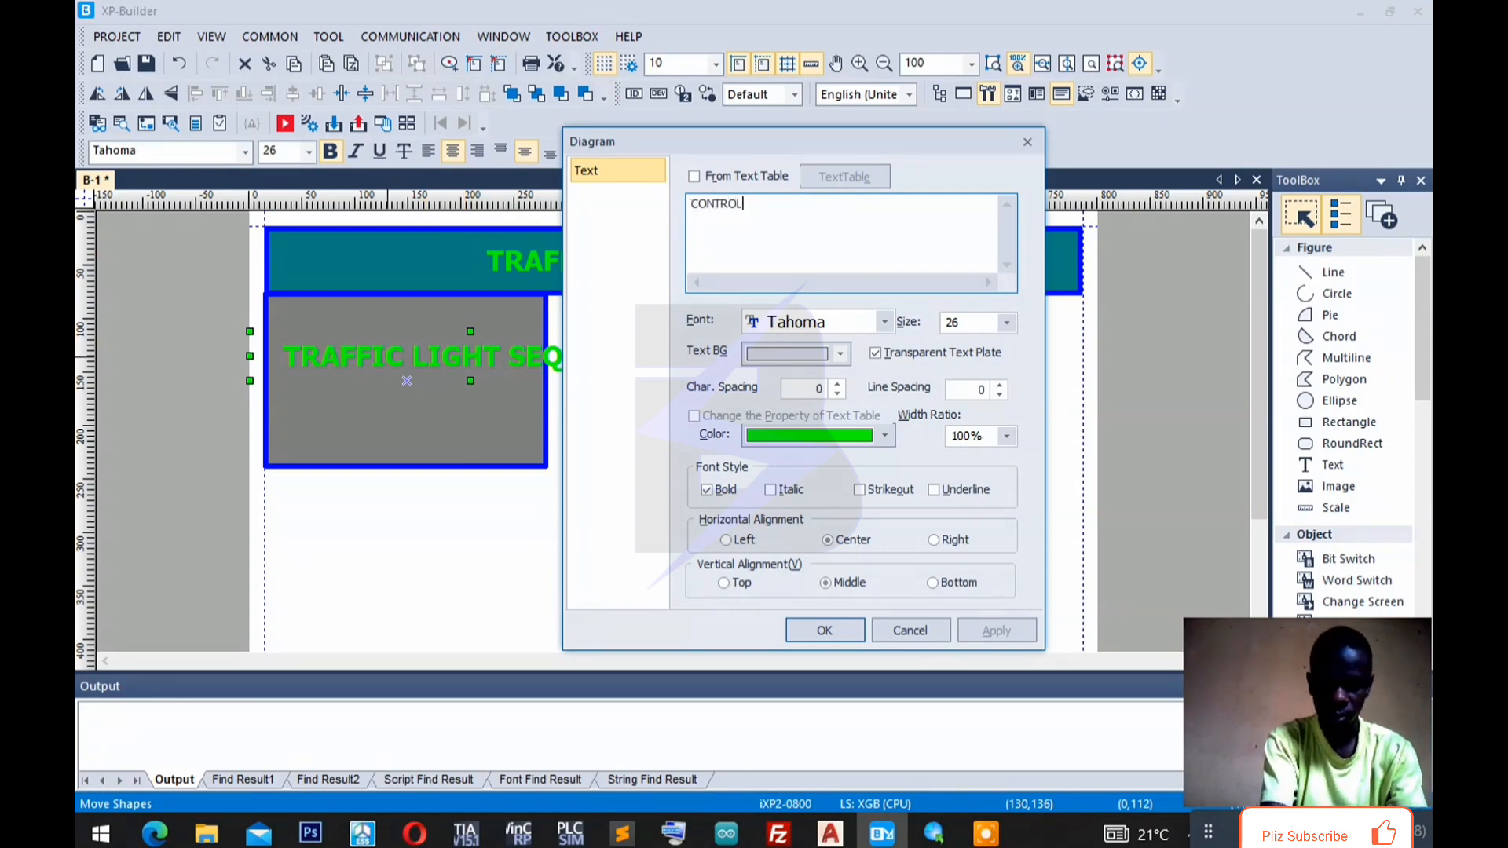
pyautogui.write(' PANEL')
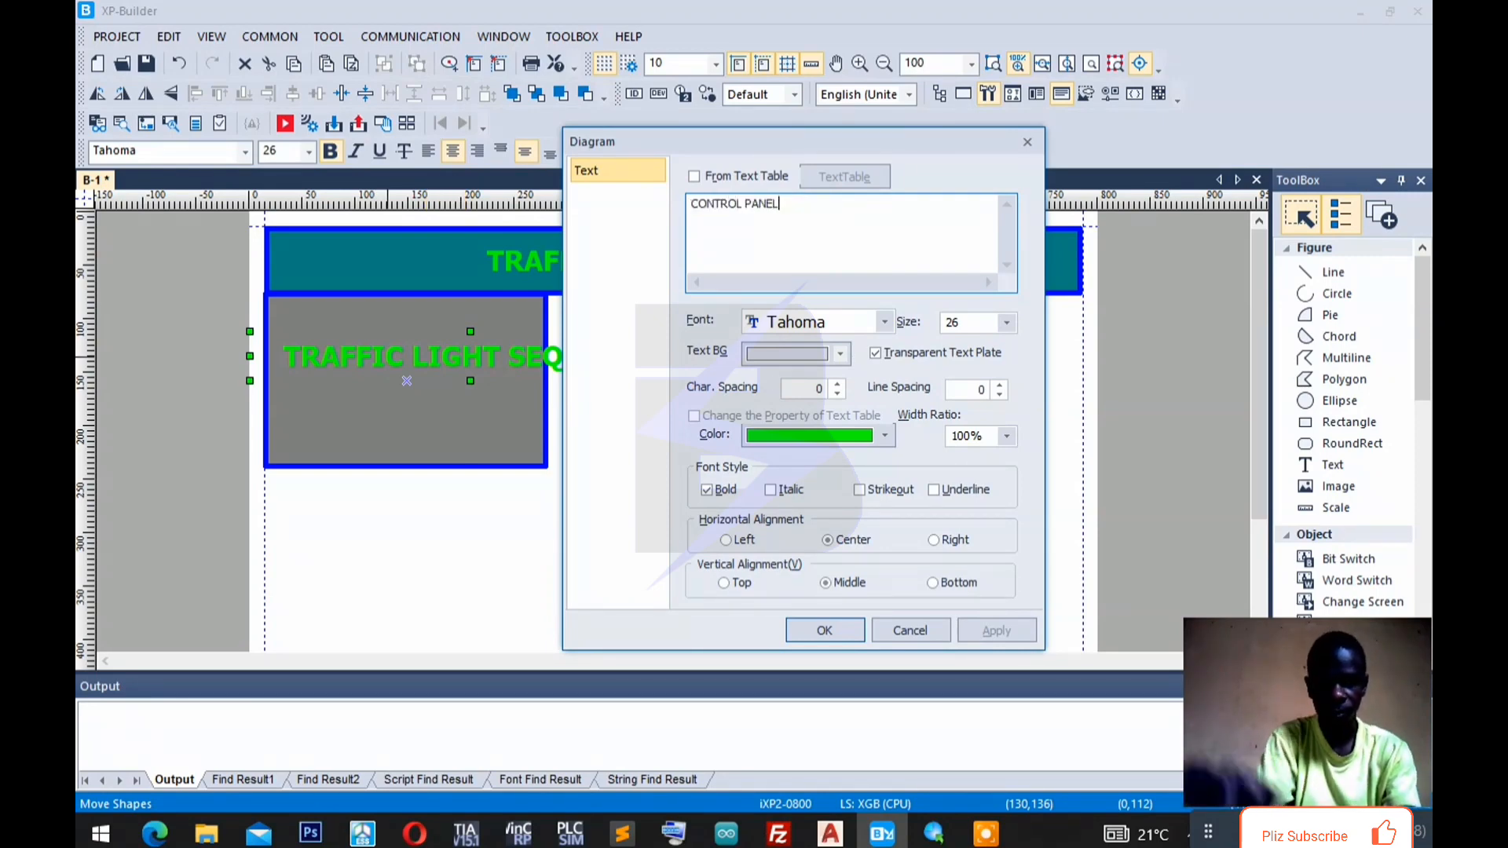
pyautogui.click(888, 435)
pyautogui.click(864, 496)
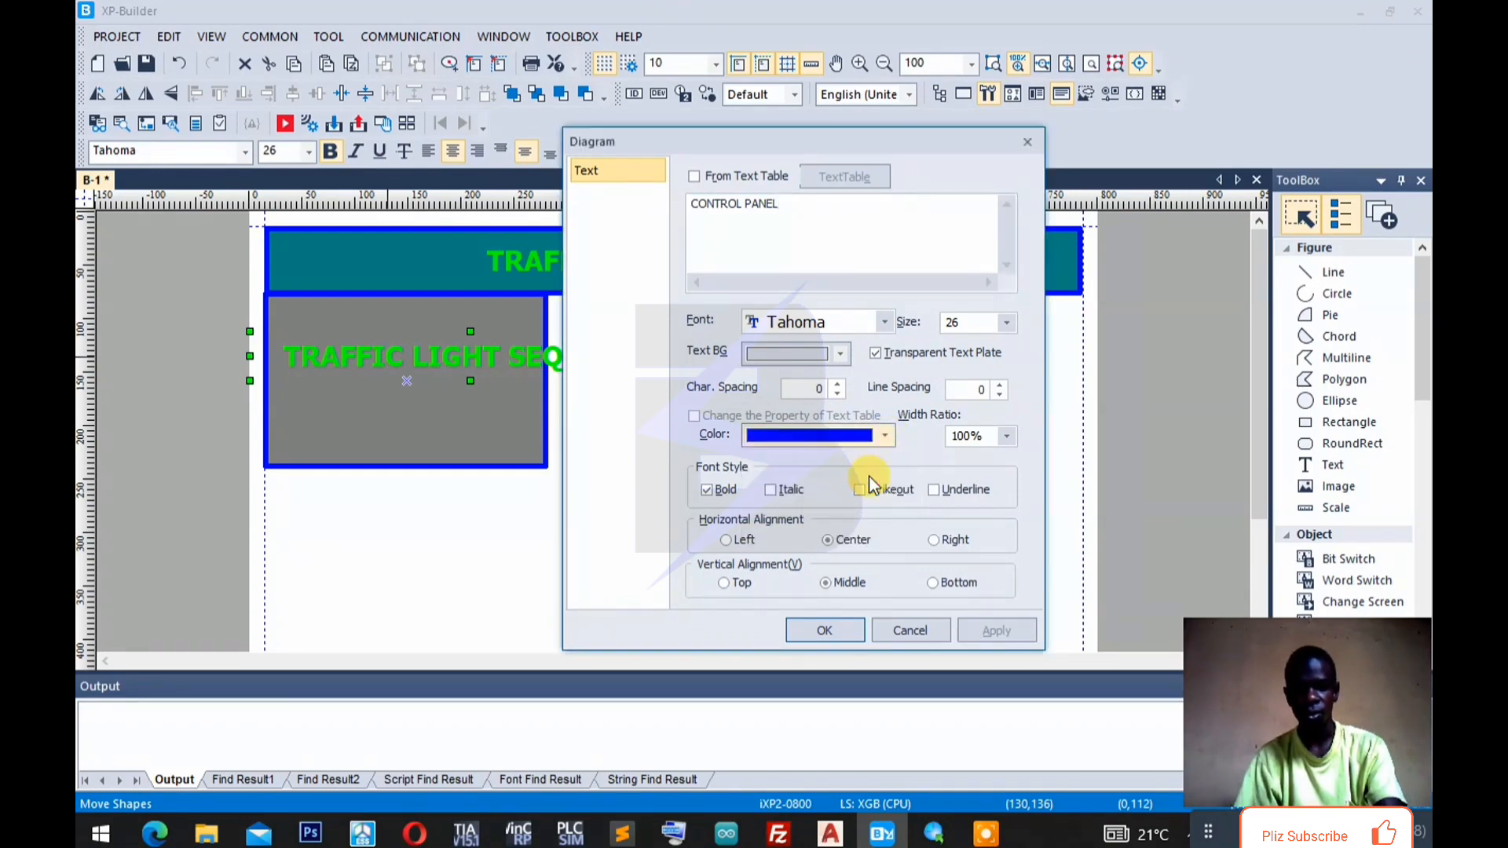
pyautogui.click(844, 630)
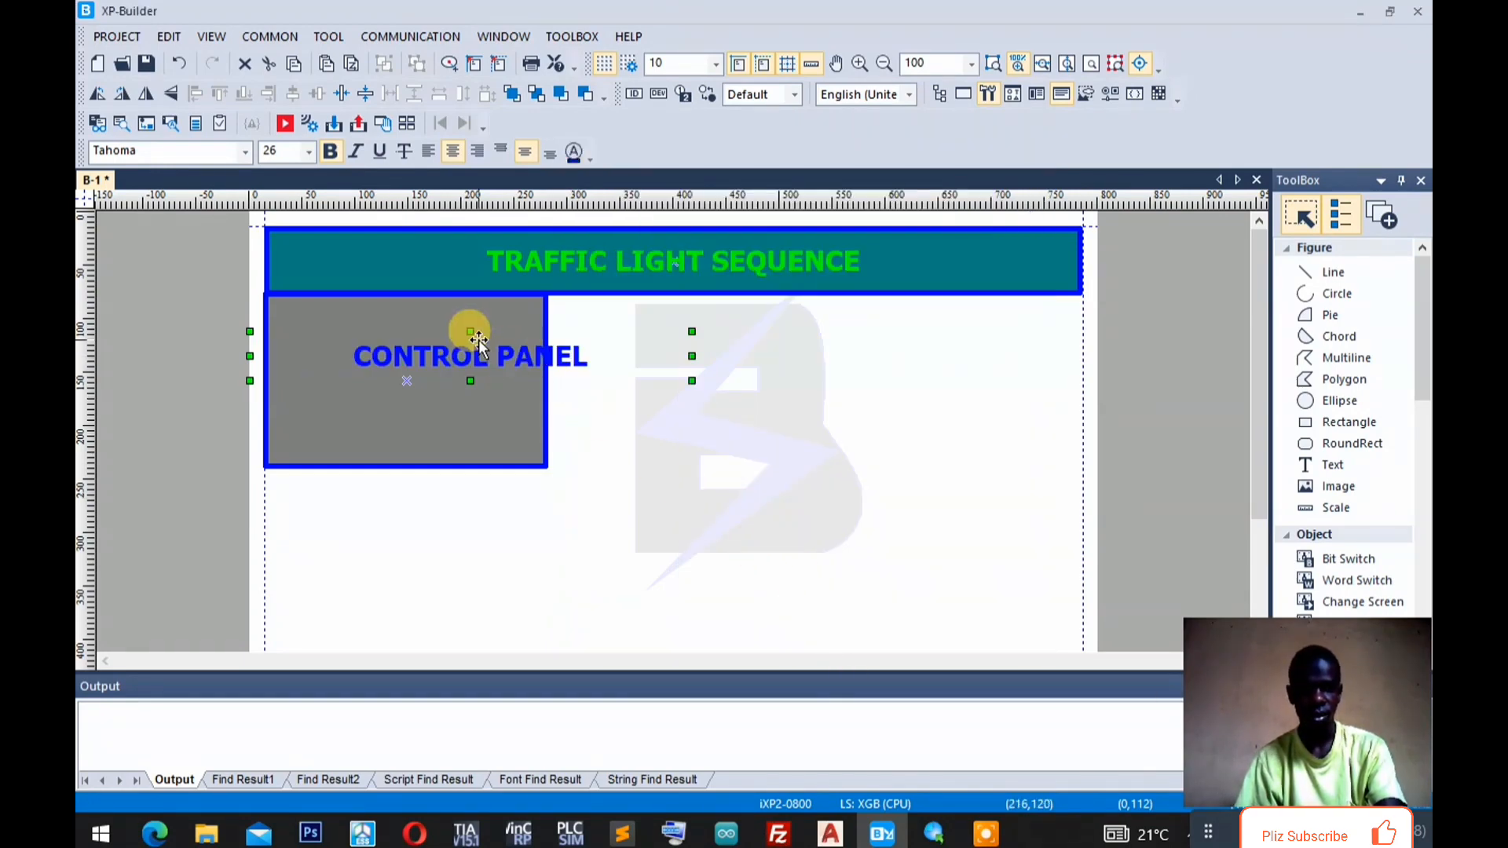
# Fit the CONTROL PANEL label's frame inside the upper part of the grey rectangle and set its font size to 24.
pyautogui.moveTo(475, 347); pyautogui.dragTo(381, 336)
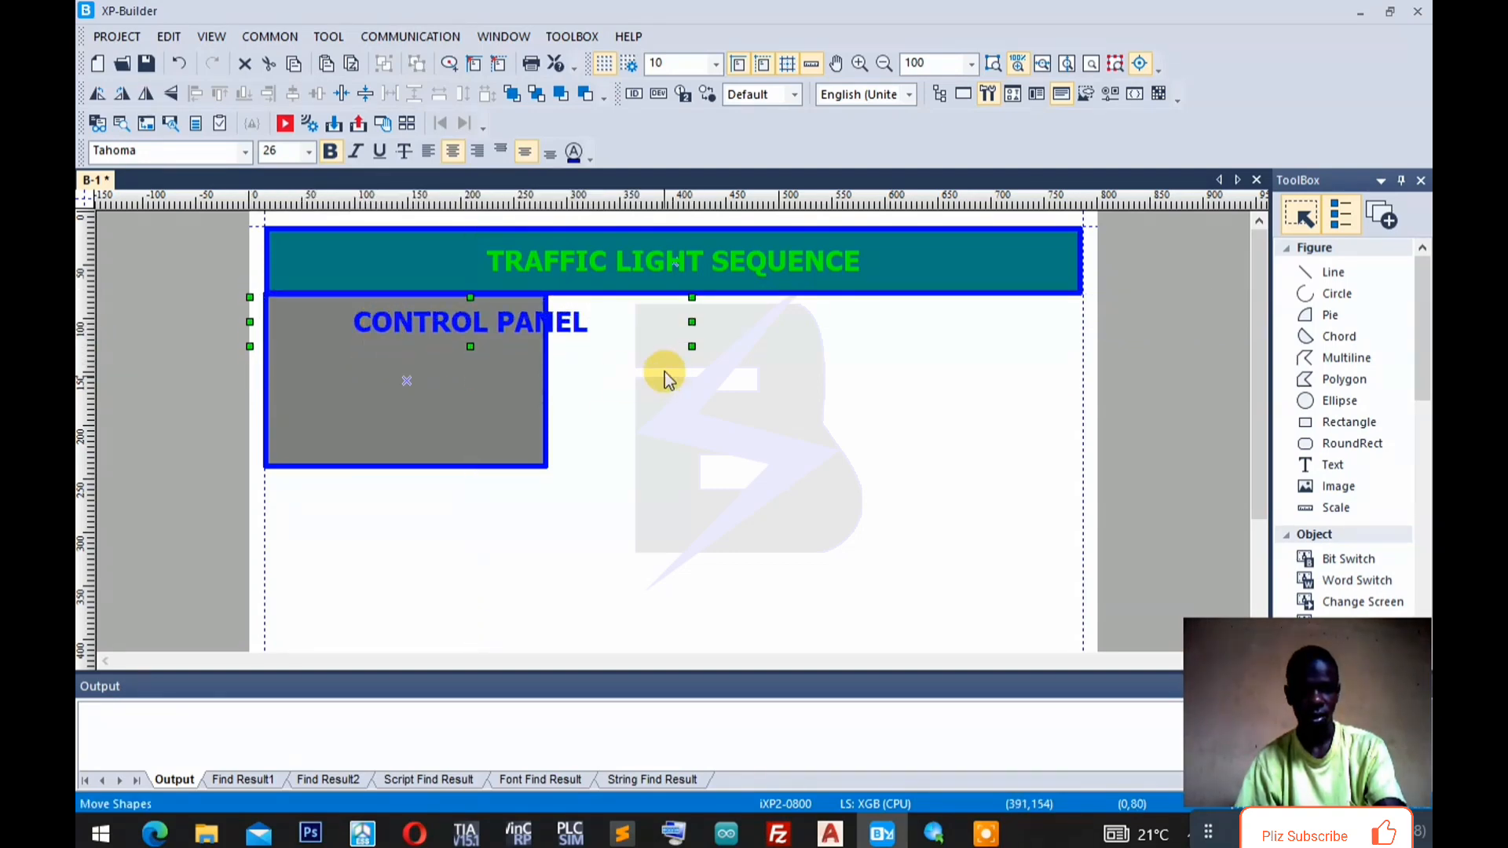
pyautogui.moveTo(695, 323); pyautogui.dragTo(492, 325)
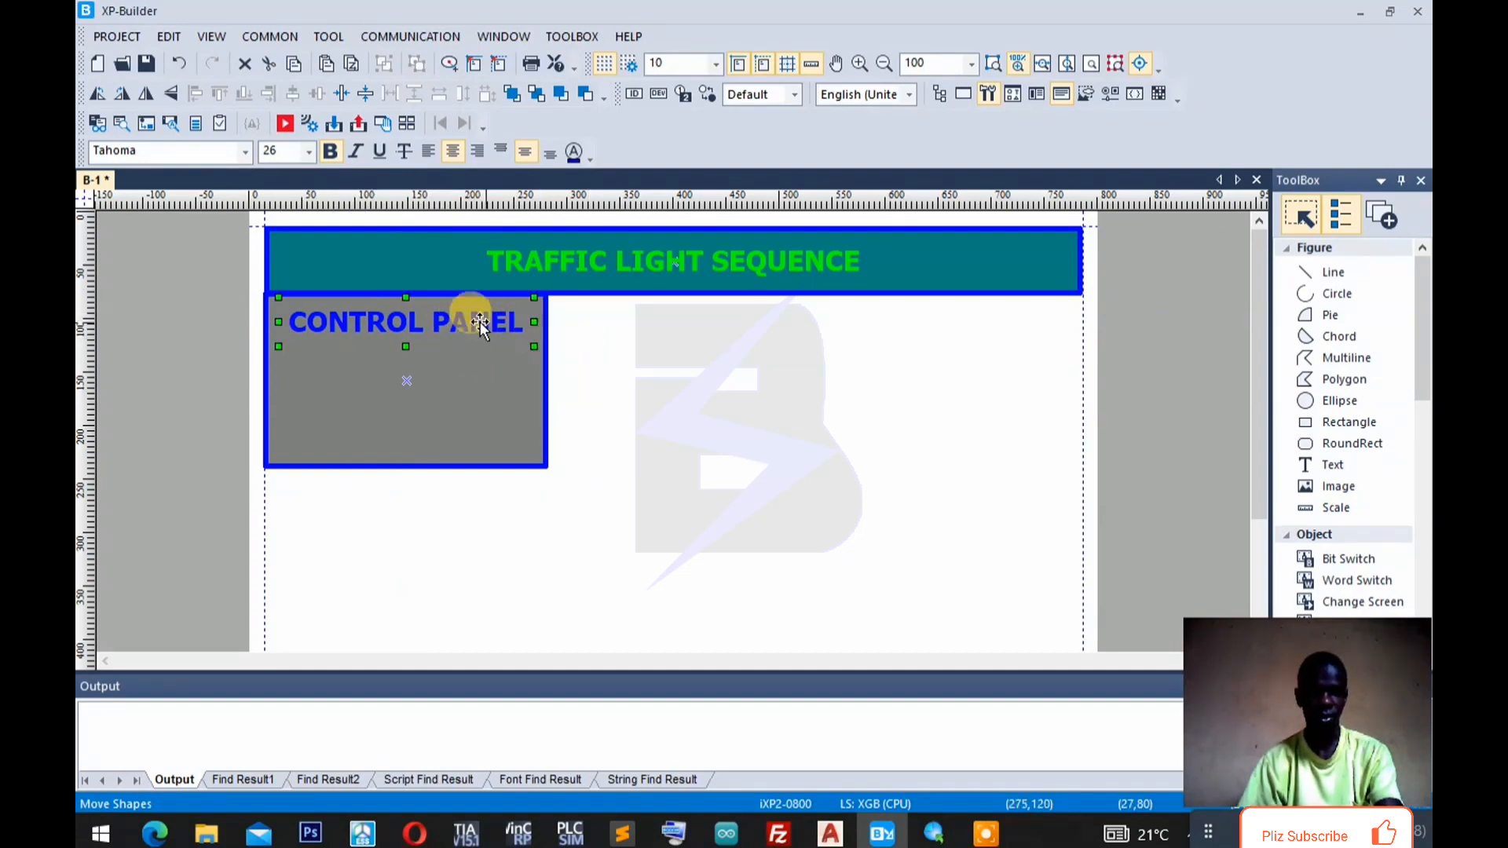
pyautogui.doubleClick(479, 322)
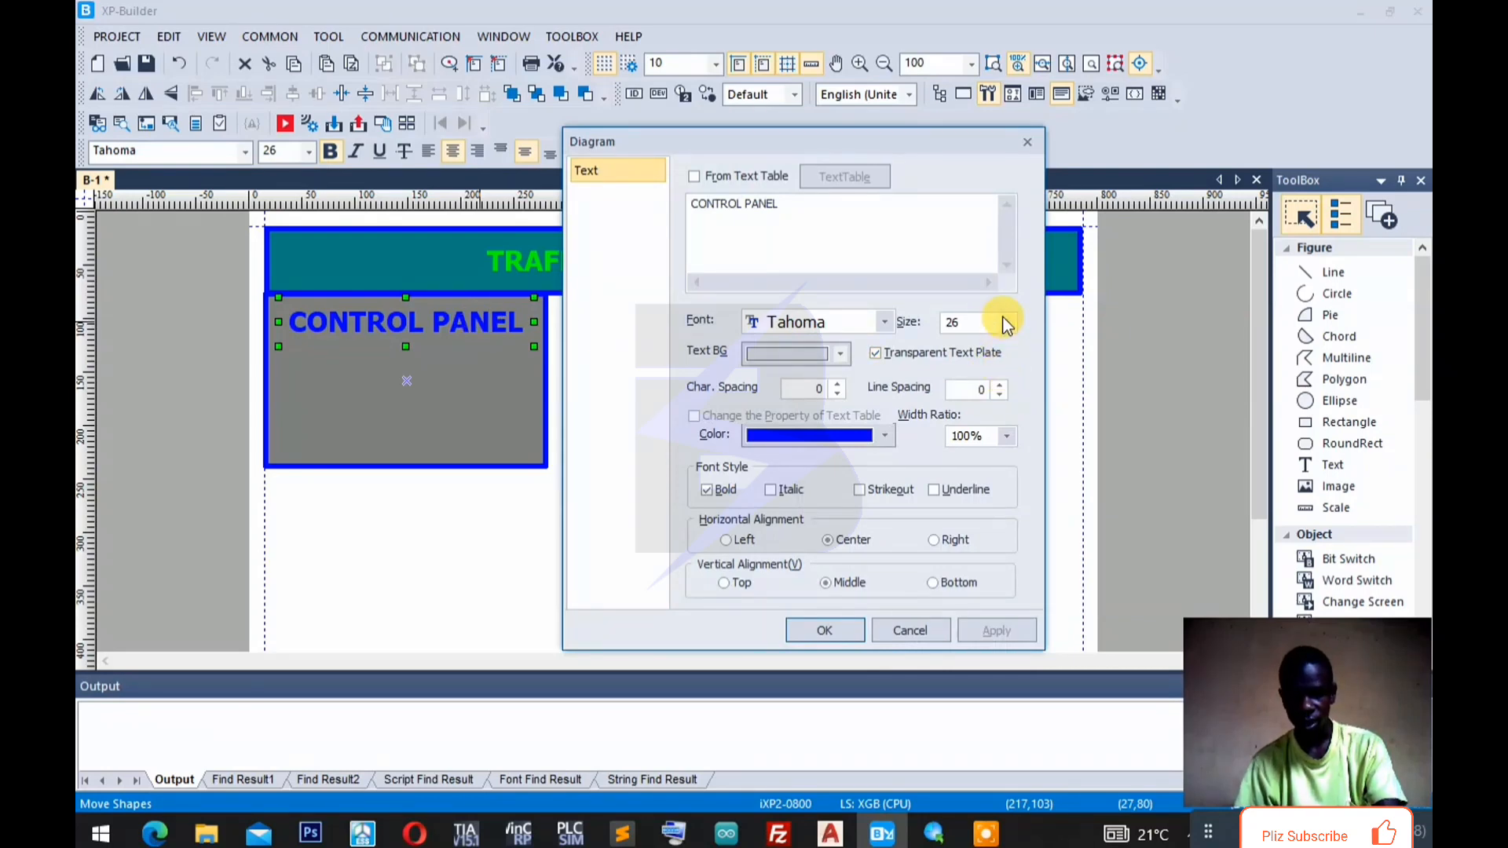
pyautogui.click(1006, 322)
pyautogui.click(986, 465)
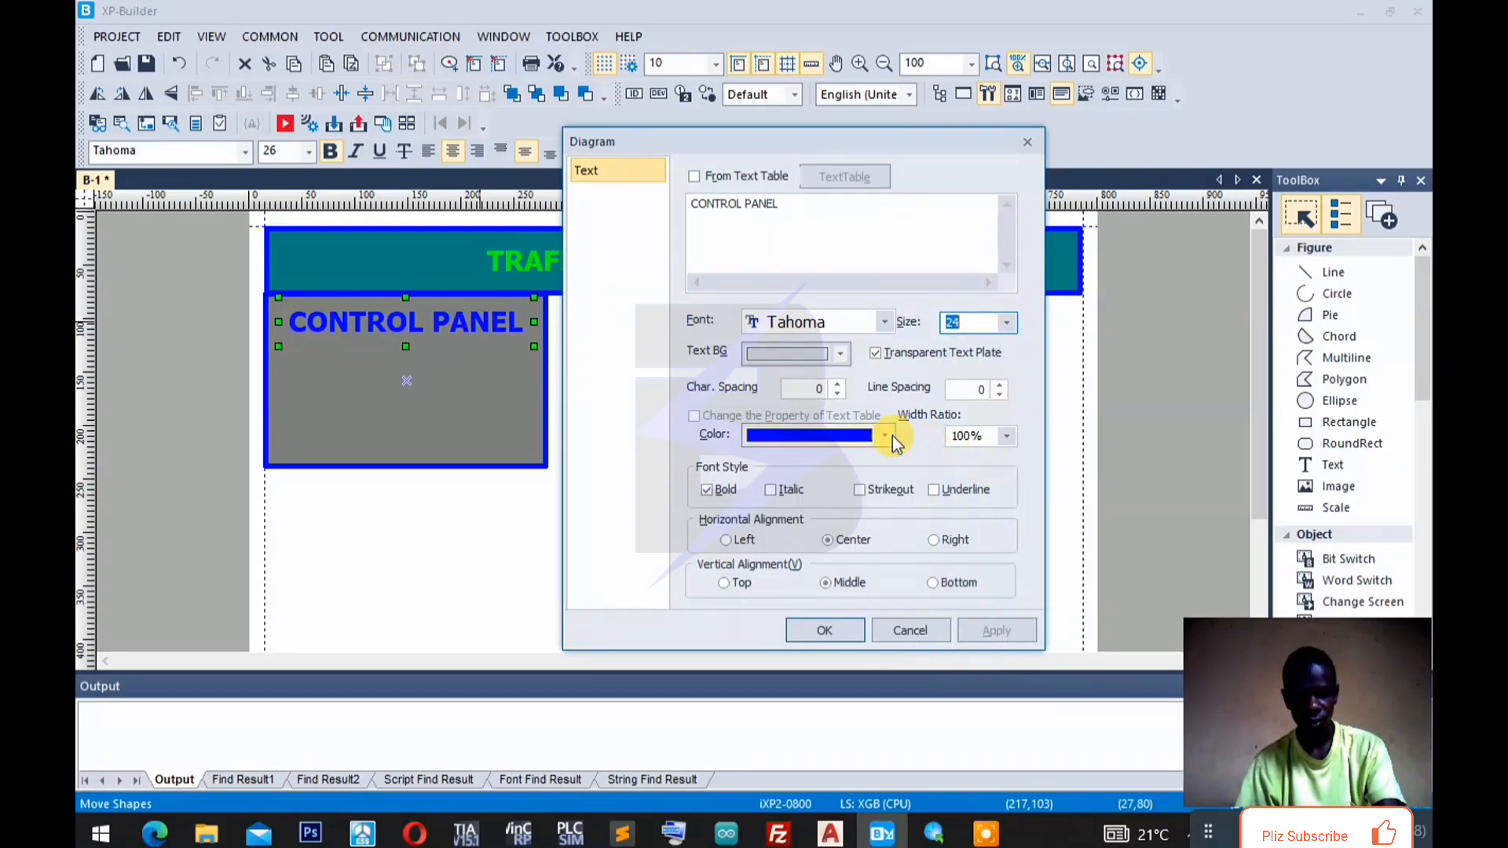
pyautogui.click(858, 628)
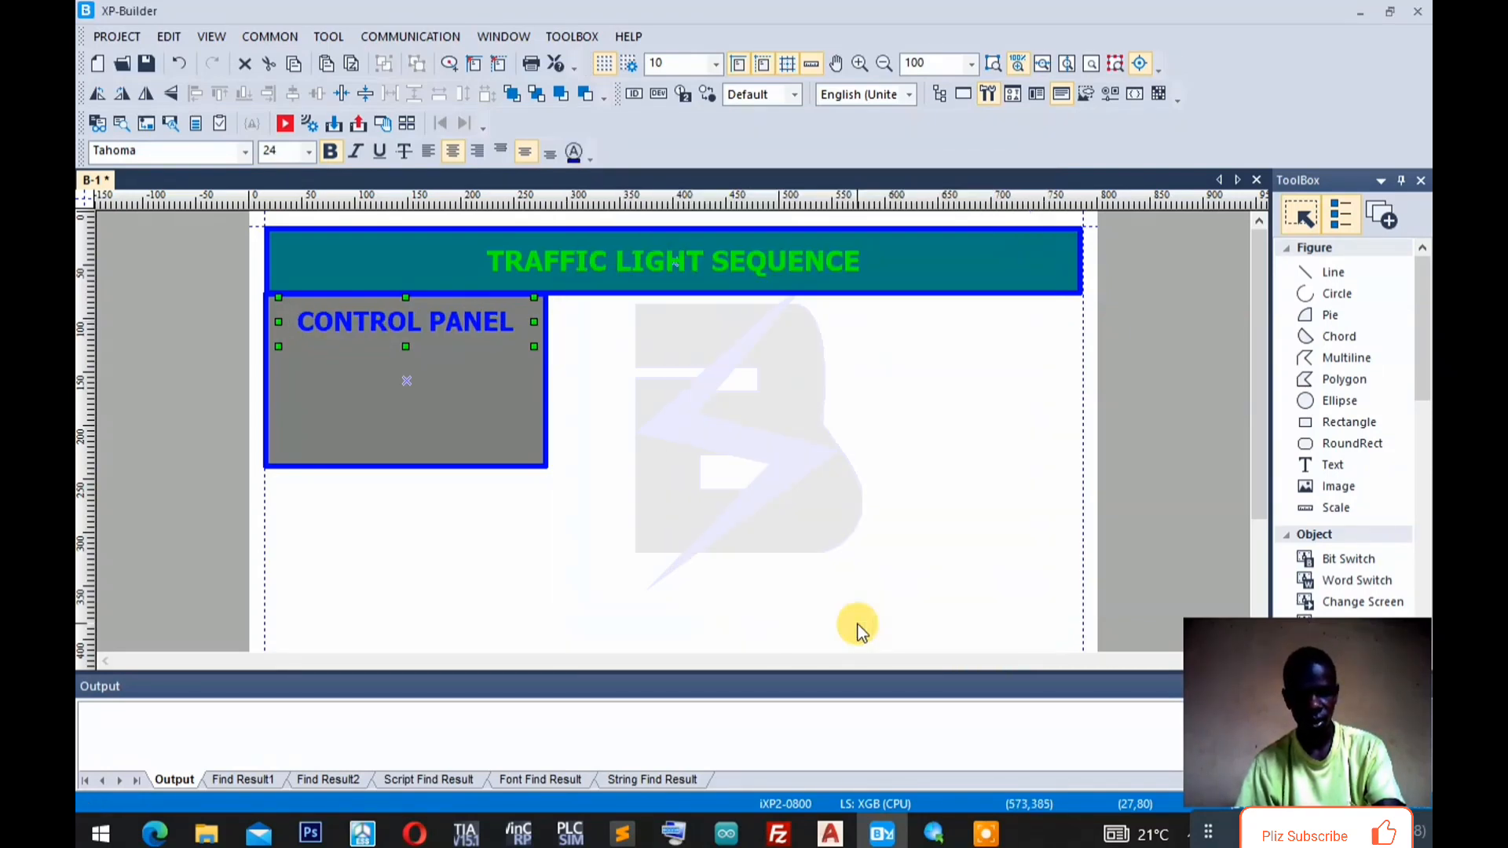
# Narrow the CONTROL PANEL label's frame and nudge the label into the grey rectangle's upper-left corner.
pyautogui.click(470, 322)
pyautogui.moveTo(469, 322)
pyautogui.mouseDown()
pyautogui.moveTo(450, 319)
pyautogui.moveTo(490, 319)
pyautogui.mouseUp()
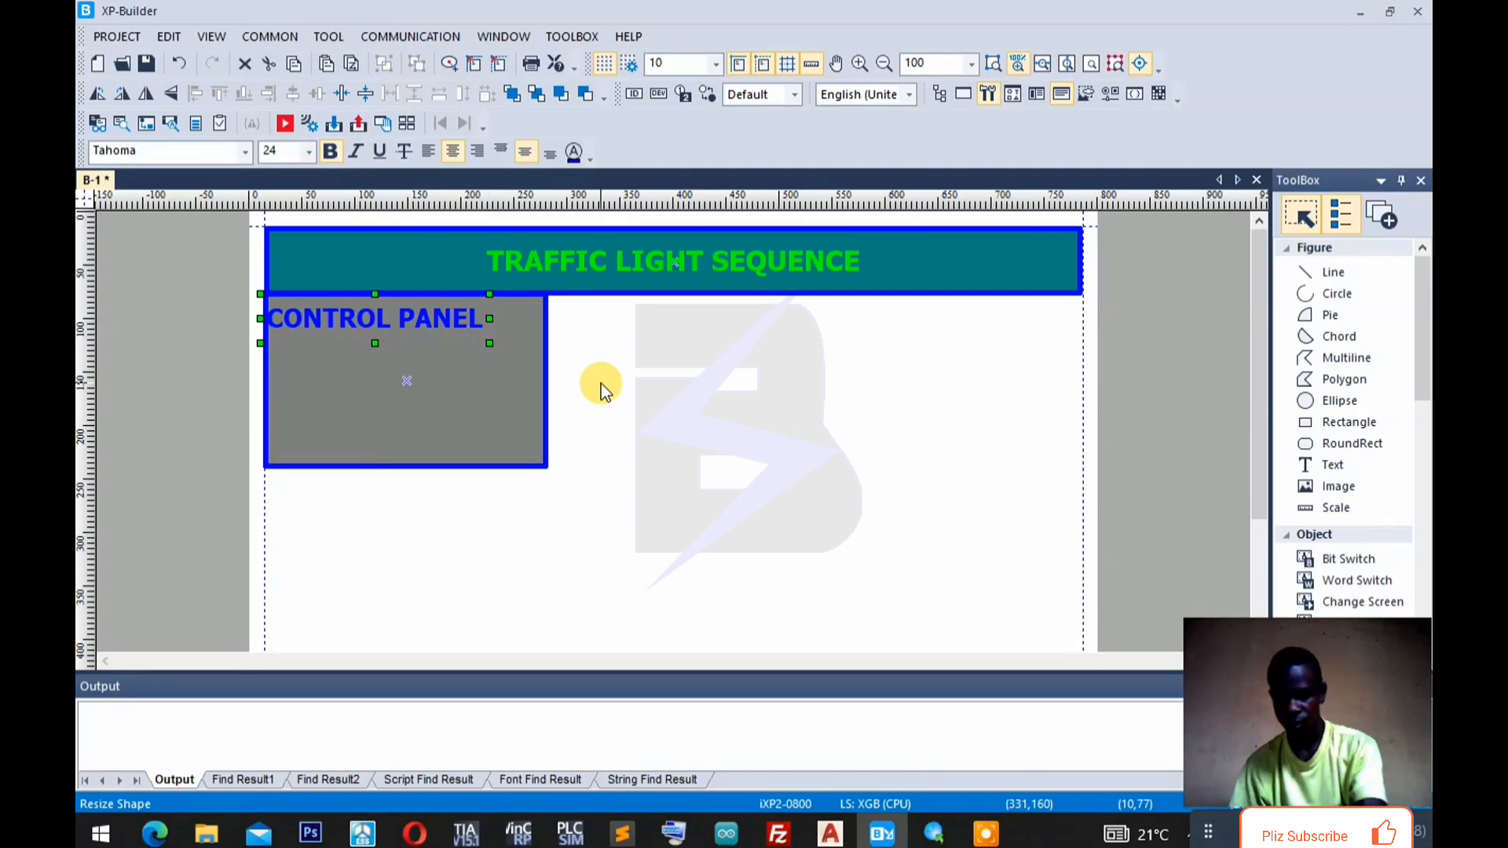
pyautogui.press('Right')
pyautogui.press('Right')
pyautogui.press('Right')
pyautogui.press('Up')
pyautogui.press('Up')
pyautogui.press('Up')
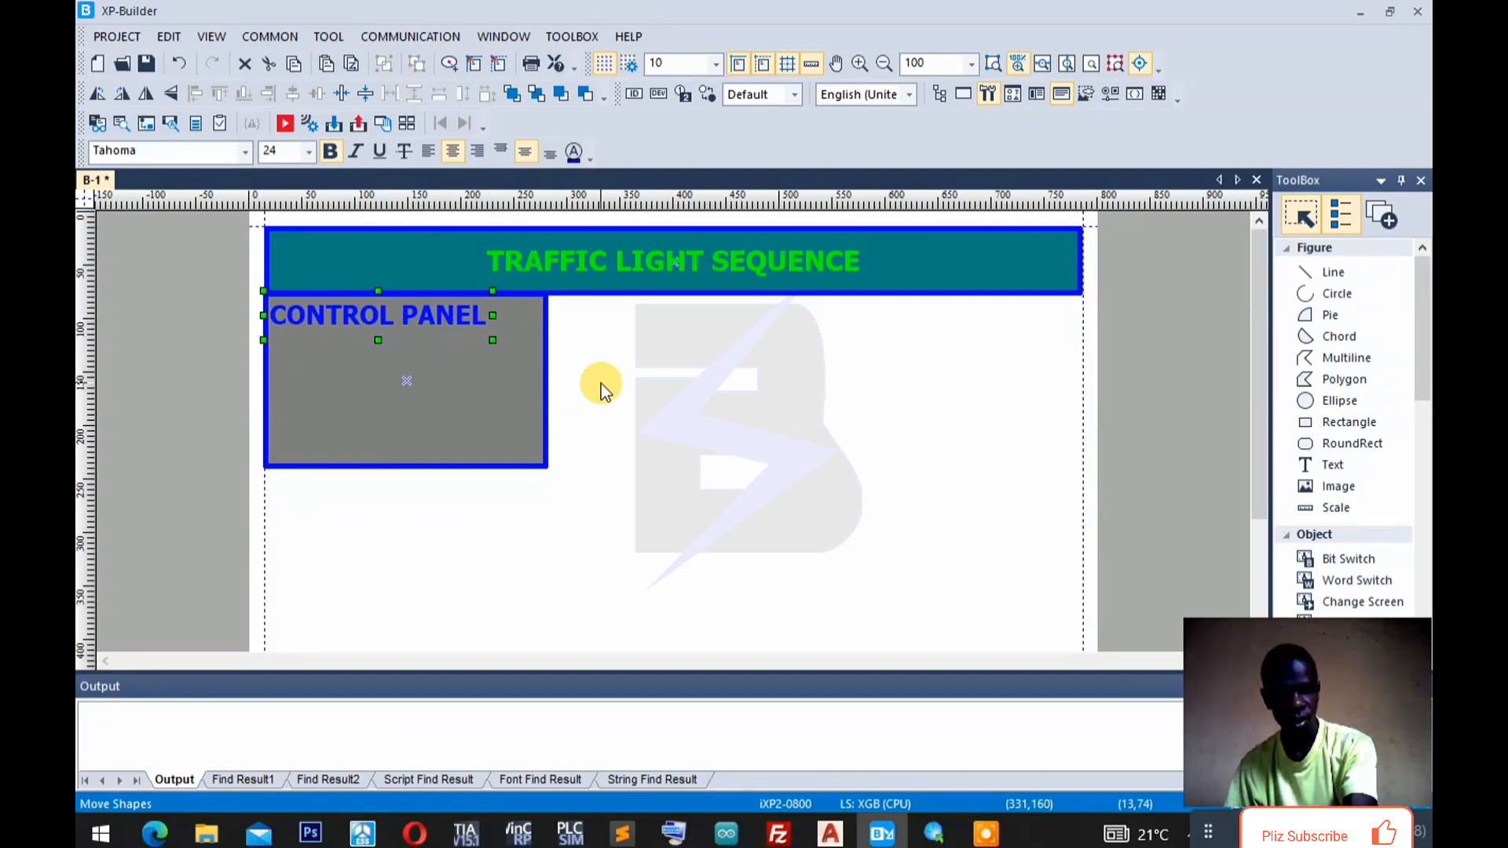
pyautogui.click(681, 406)
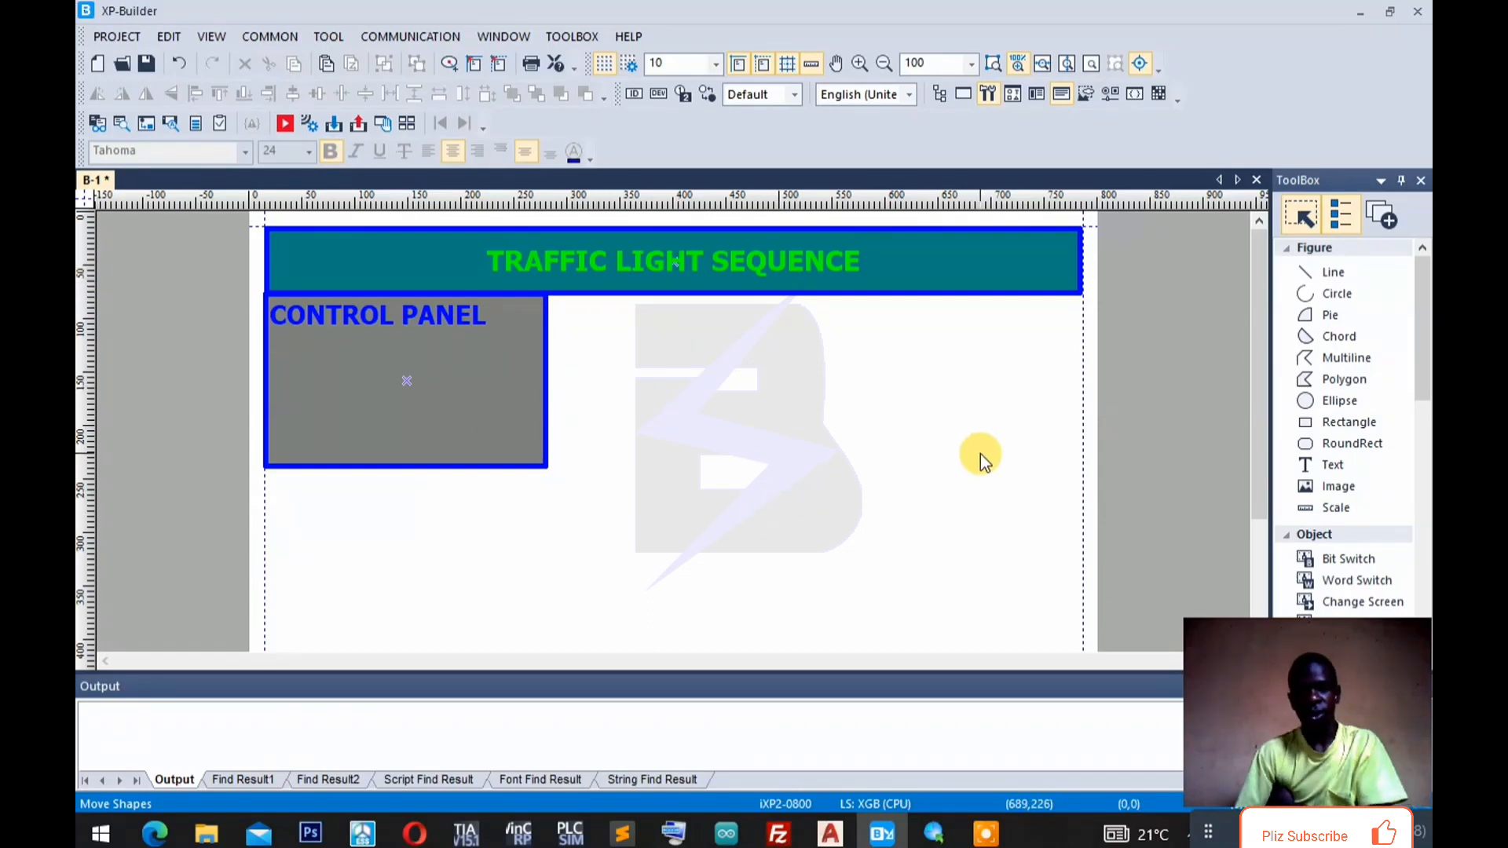
# Draw an upright rectangle about 120 by 230 px below the banner's right end, with a black line of width 5.
pyautogui.click(1348, 424)
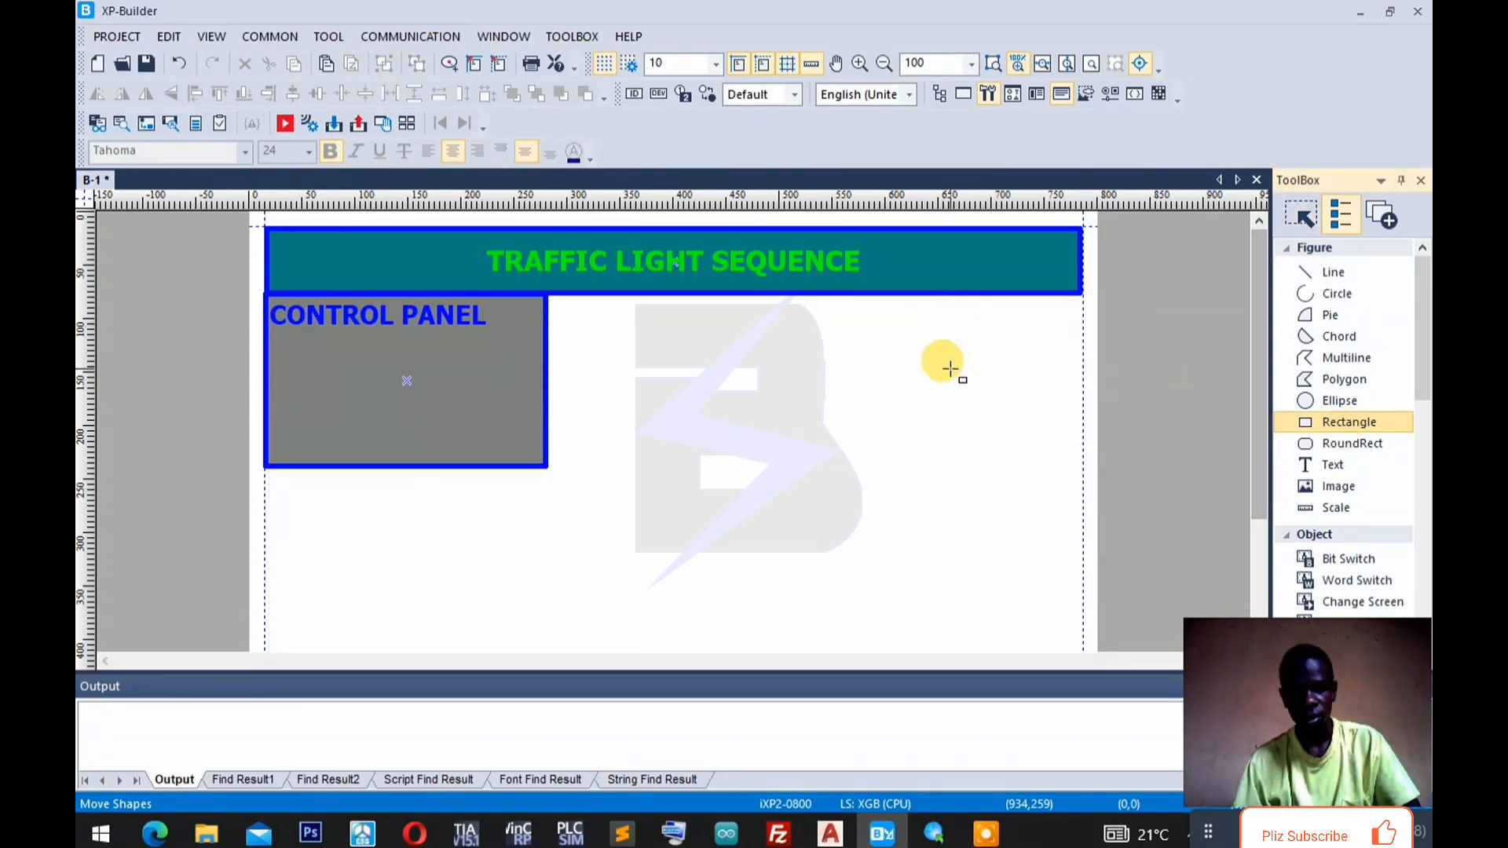
pyautogui.moveTo(941, 331); pyautogui.dragTo(1061, 578)
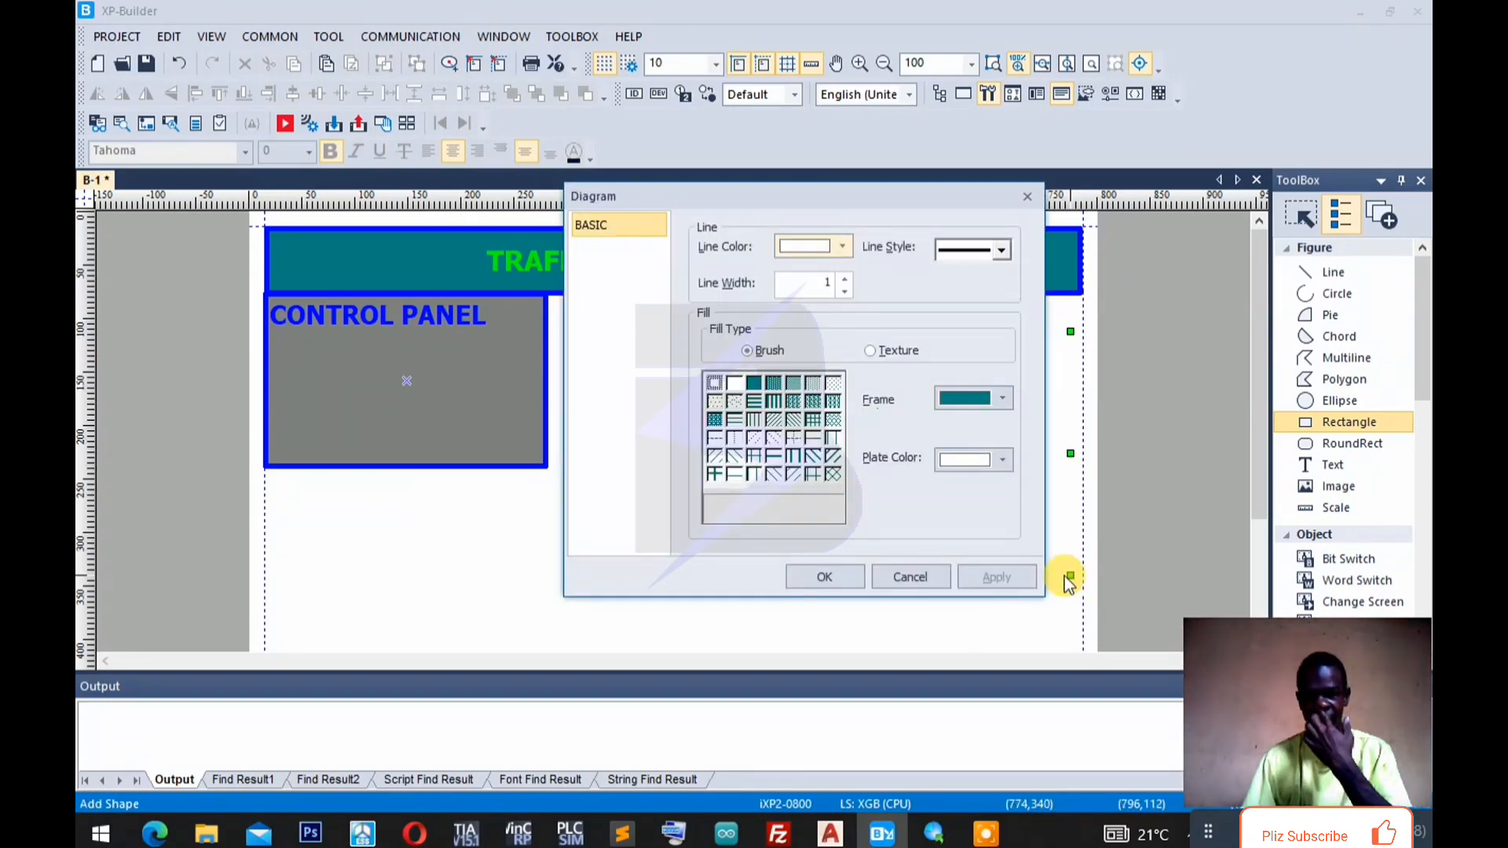
pyautogui.click(843, 245)
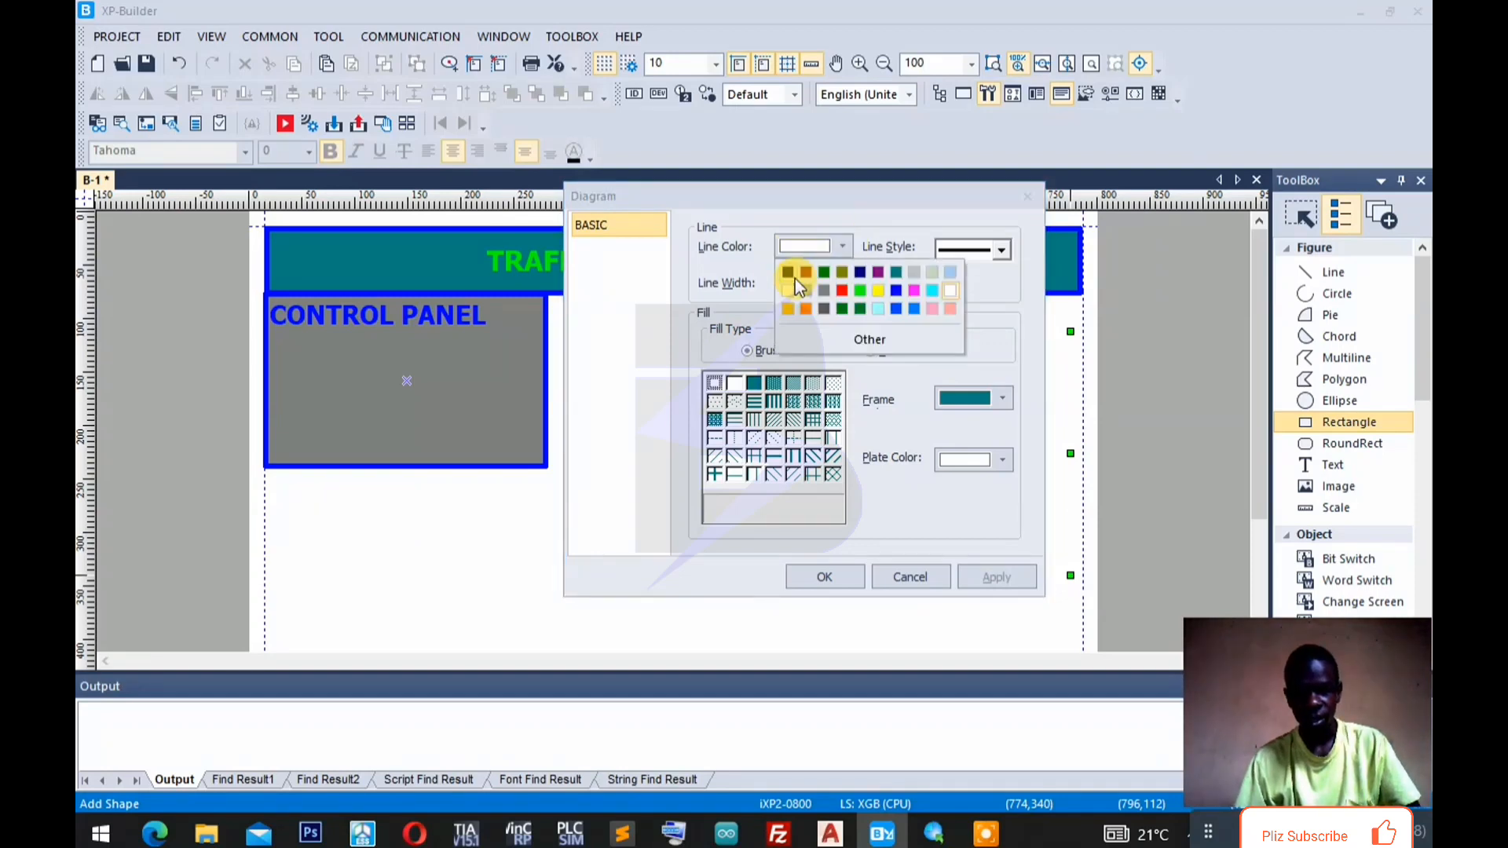
pyautogui.click(786, 272)
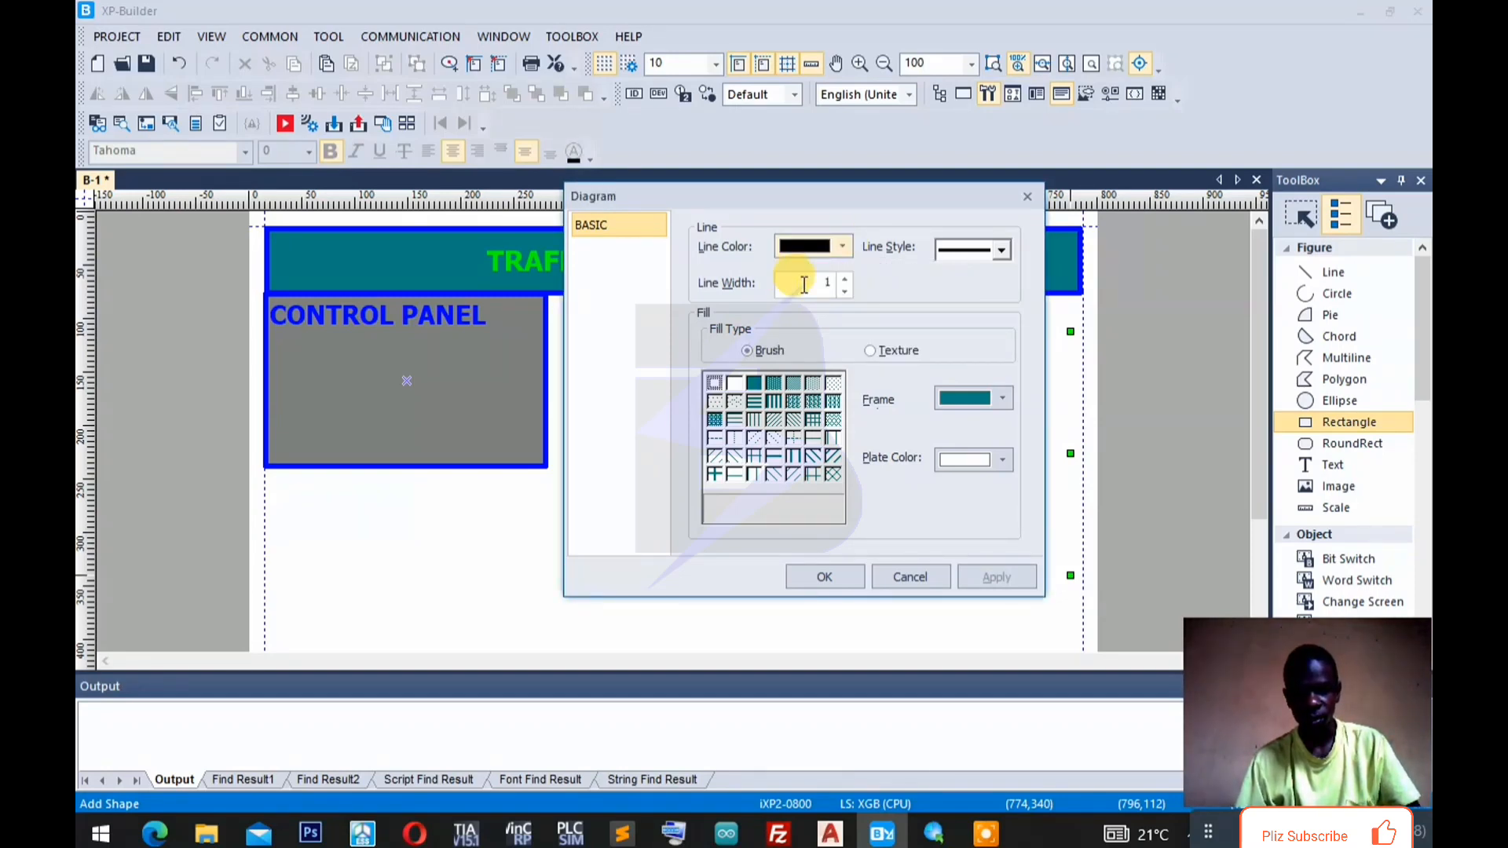
pyautogui.click(823, 283)
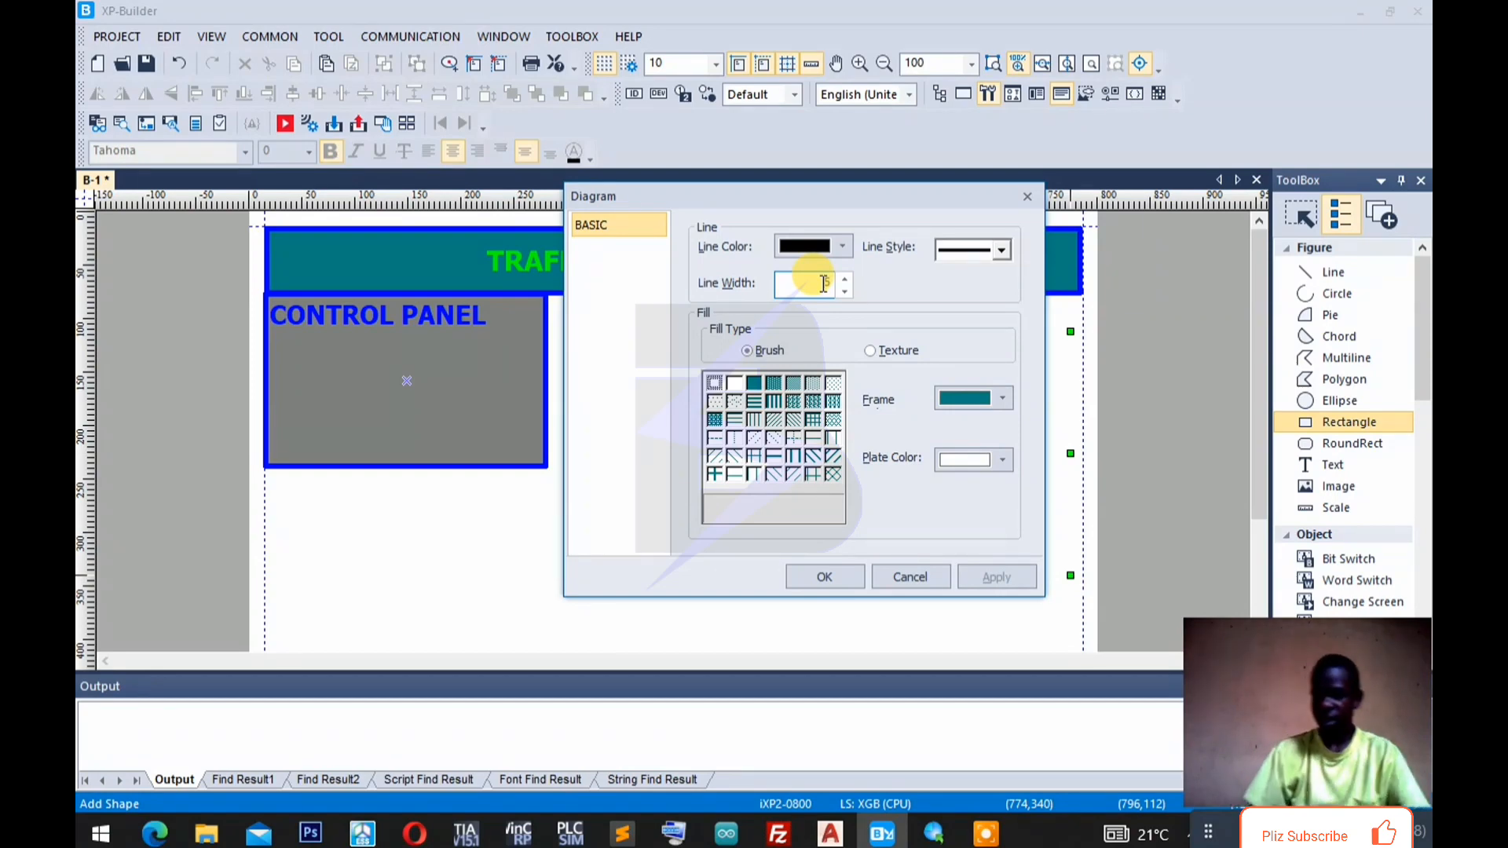
# Fill the upright rectangle with the Hatch2 brush in grey and shift it about 25 px to the left.
pyautogui.click(1004, 398)
pyautogui.click(986, 442)
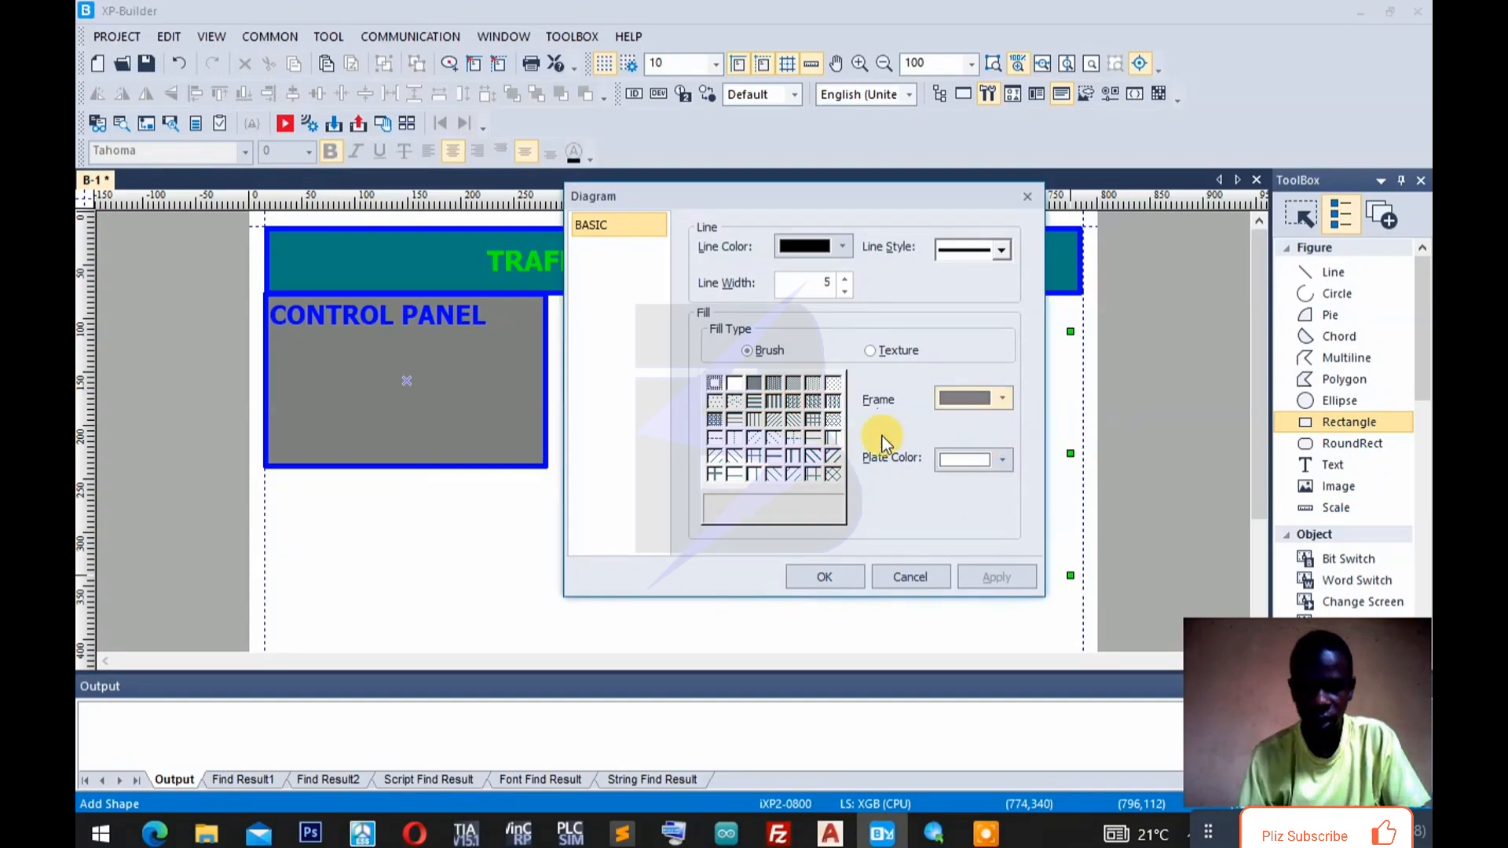
pyautogui.click(751, 384)
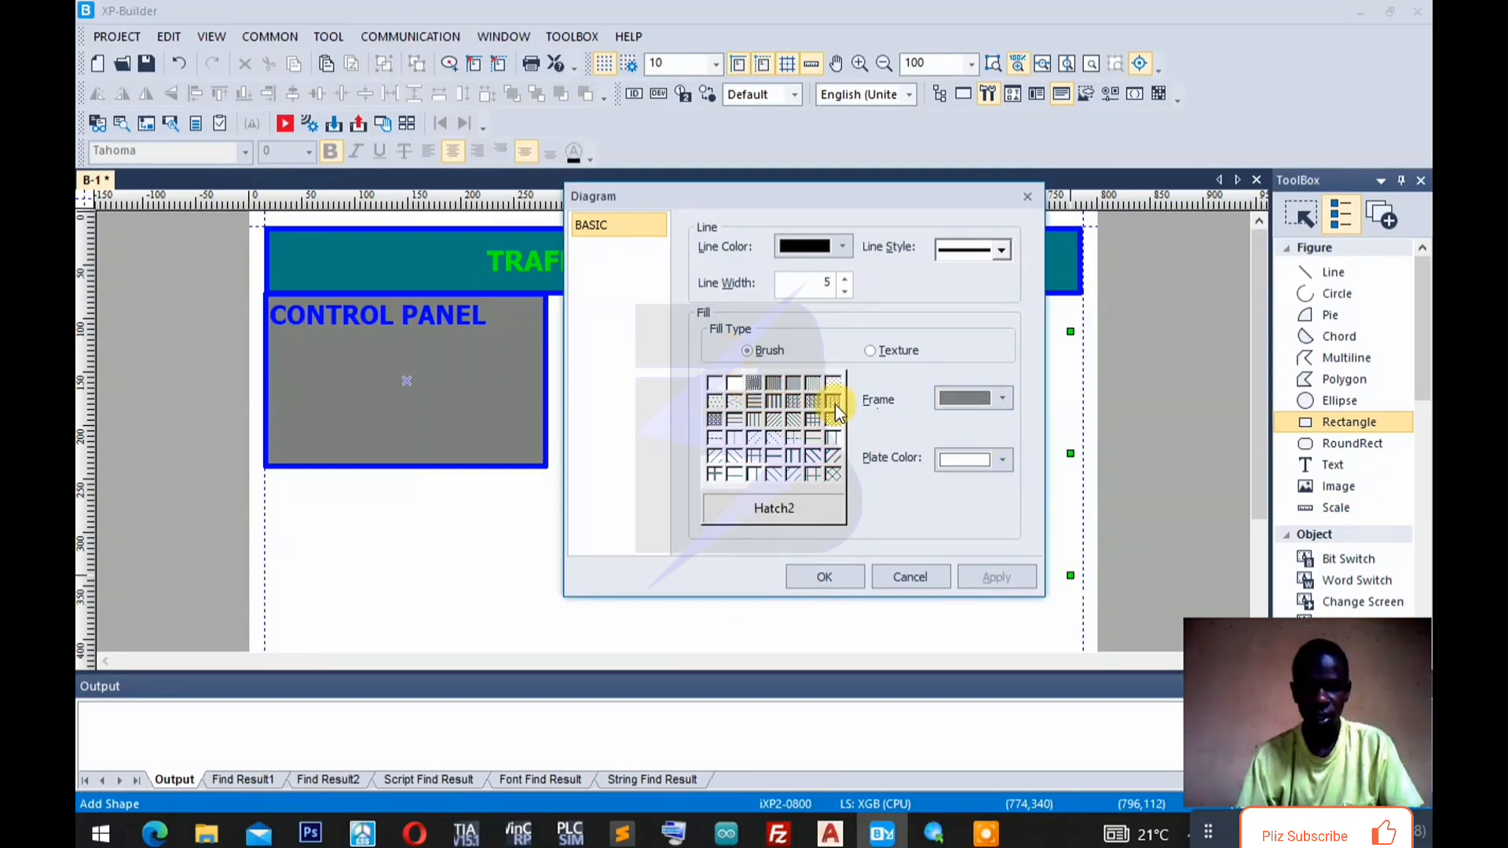
pyautogui.click(826, 577)
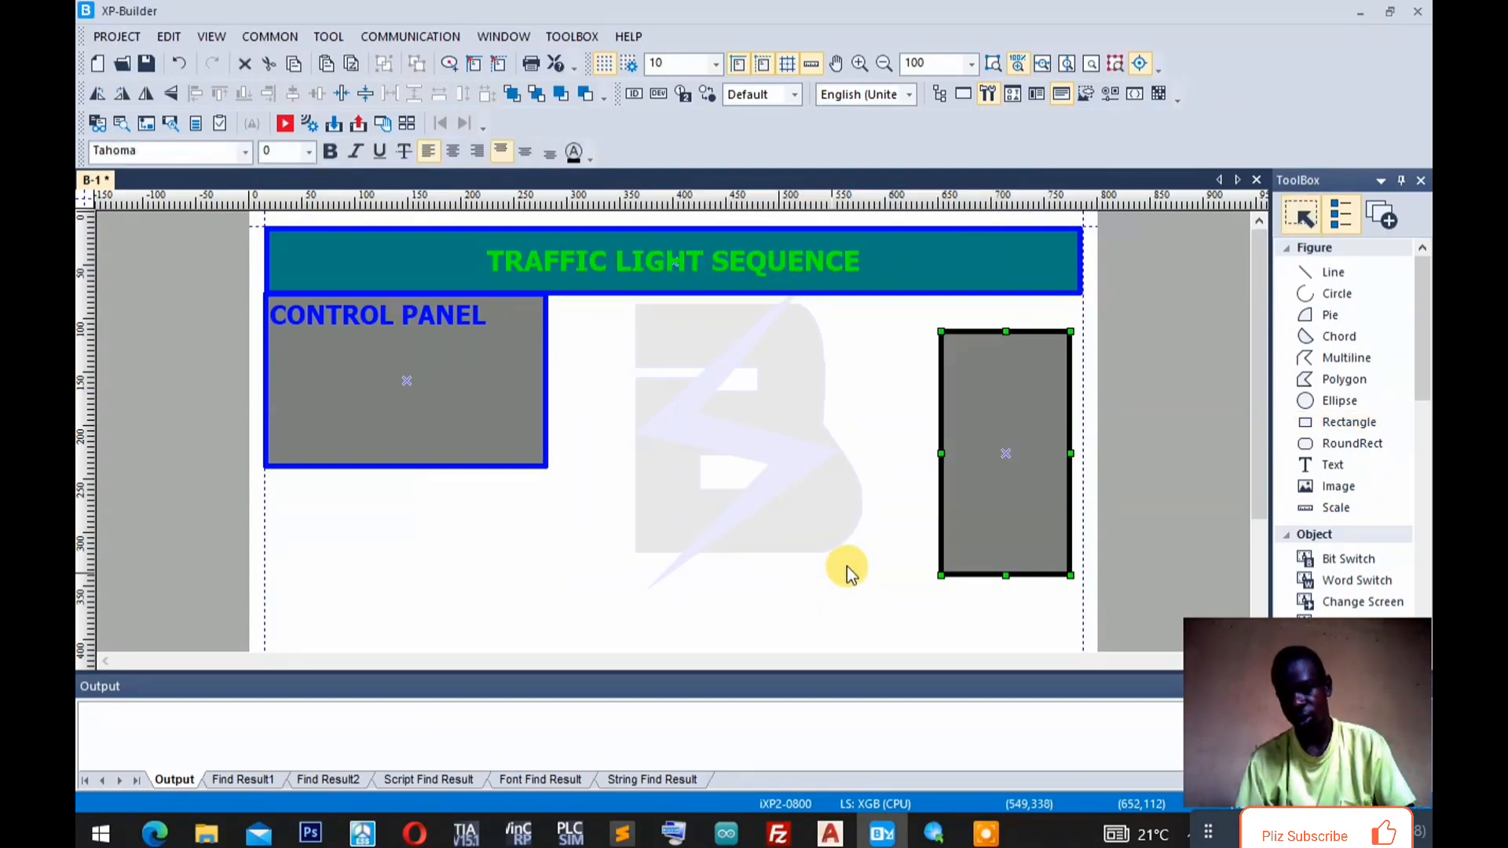
pyautogui.moveTo(993, 431)
pyautogui.mouseDown()
pyautogui.moveTo(959, 421)
pyautogui.moveTo(966, 431)
pyautogui.mouseUp()
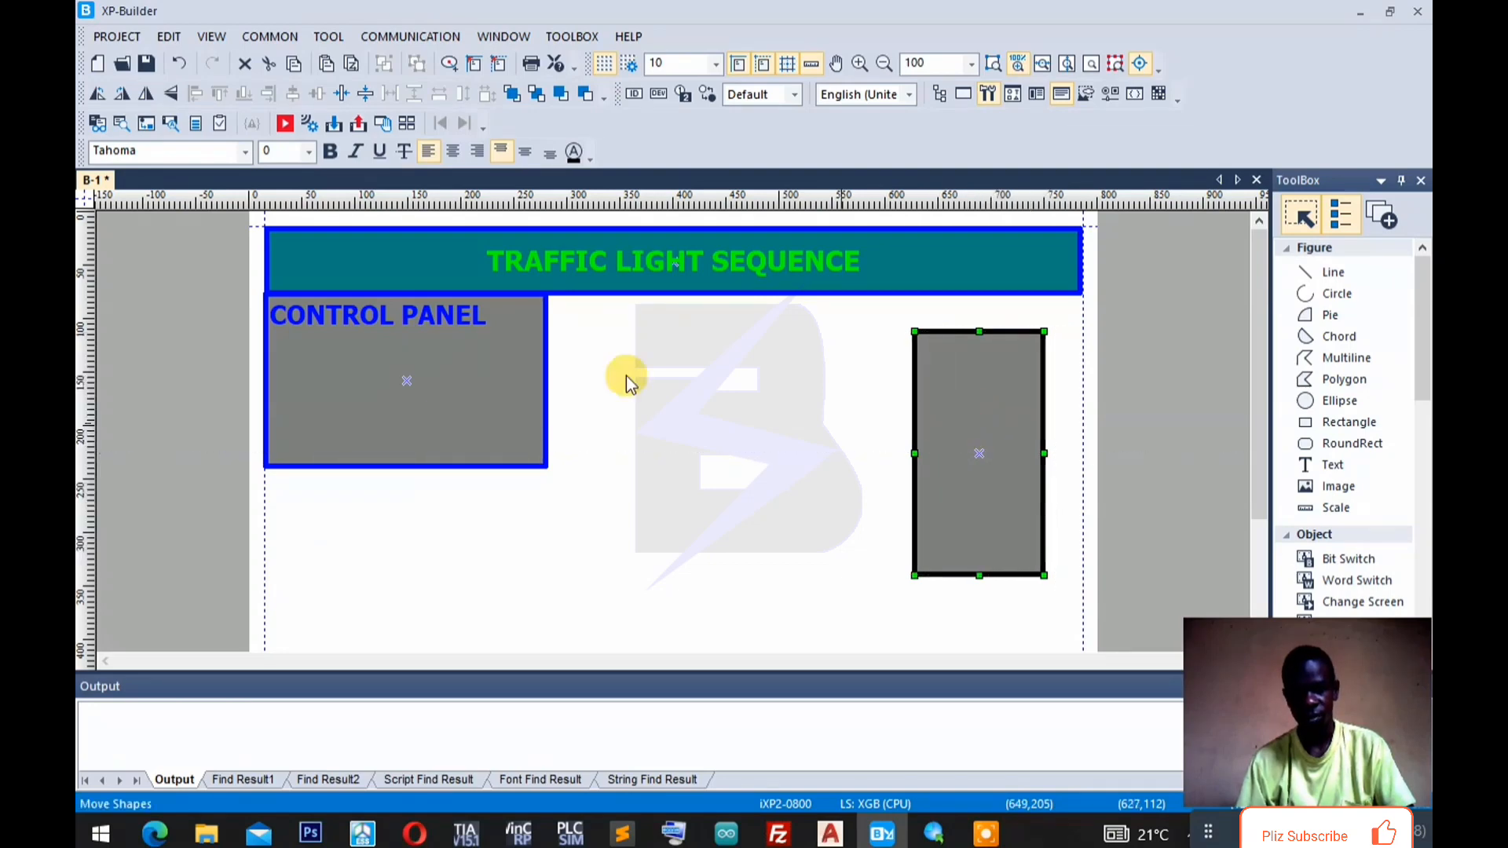
# Duplicate the CONTROL PANEL label above the black-outlined rectangle and change the copy's text to ROAD SIDE.
pyautogui.click(405, 318)
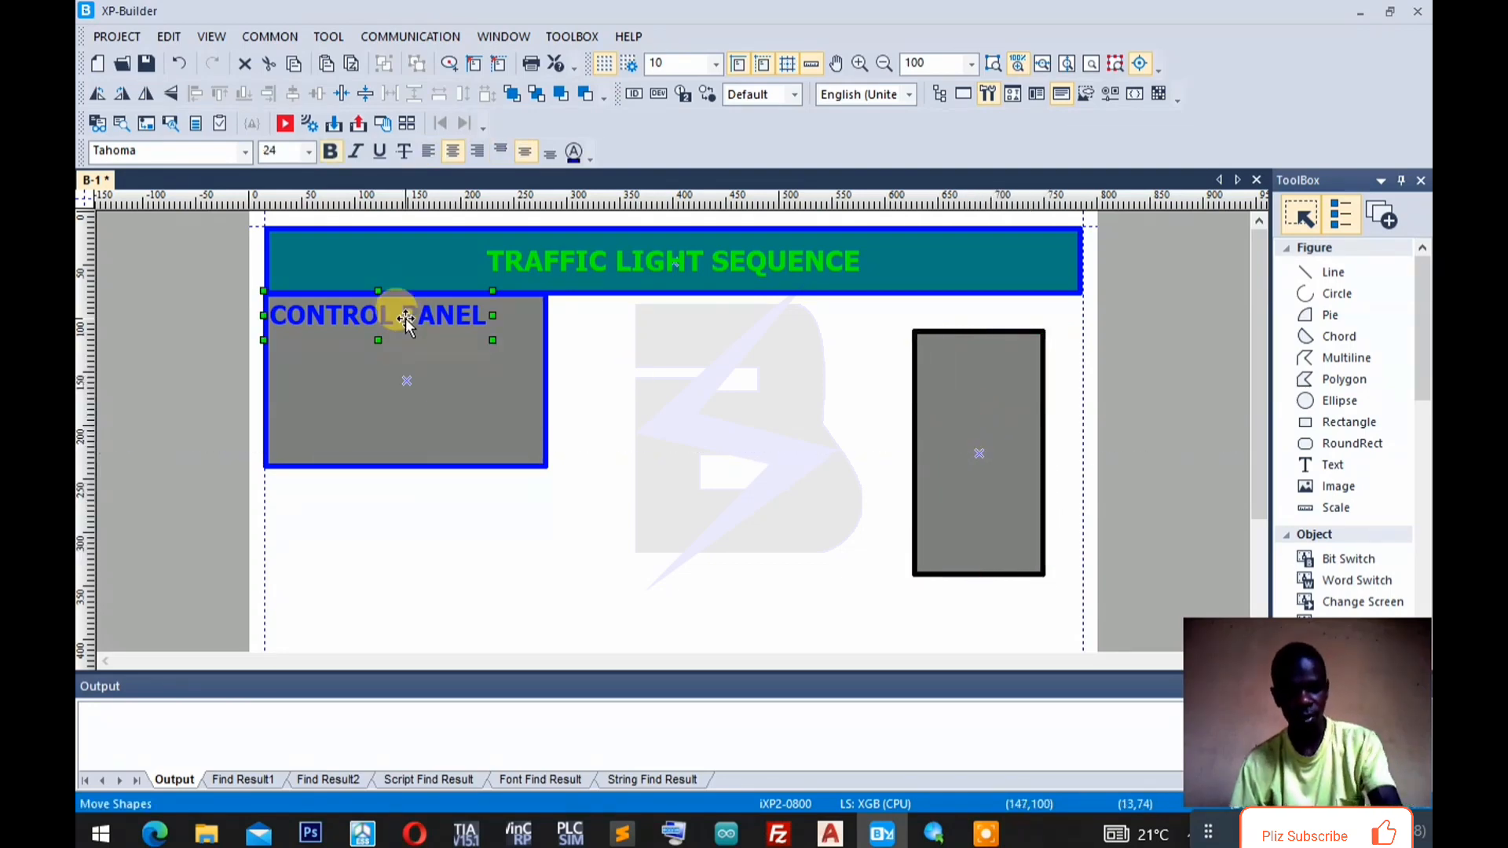
pyautogui.hotkey('ctrl', 'c')
pyautogui.hotkey('ctrl', 'v')
pyautogui.moveTo(431, 333); pyautogui.dragTo(1002, 323)
pyautogui.doubleClick(1001, 322)
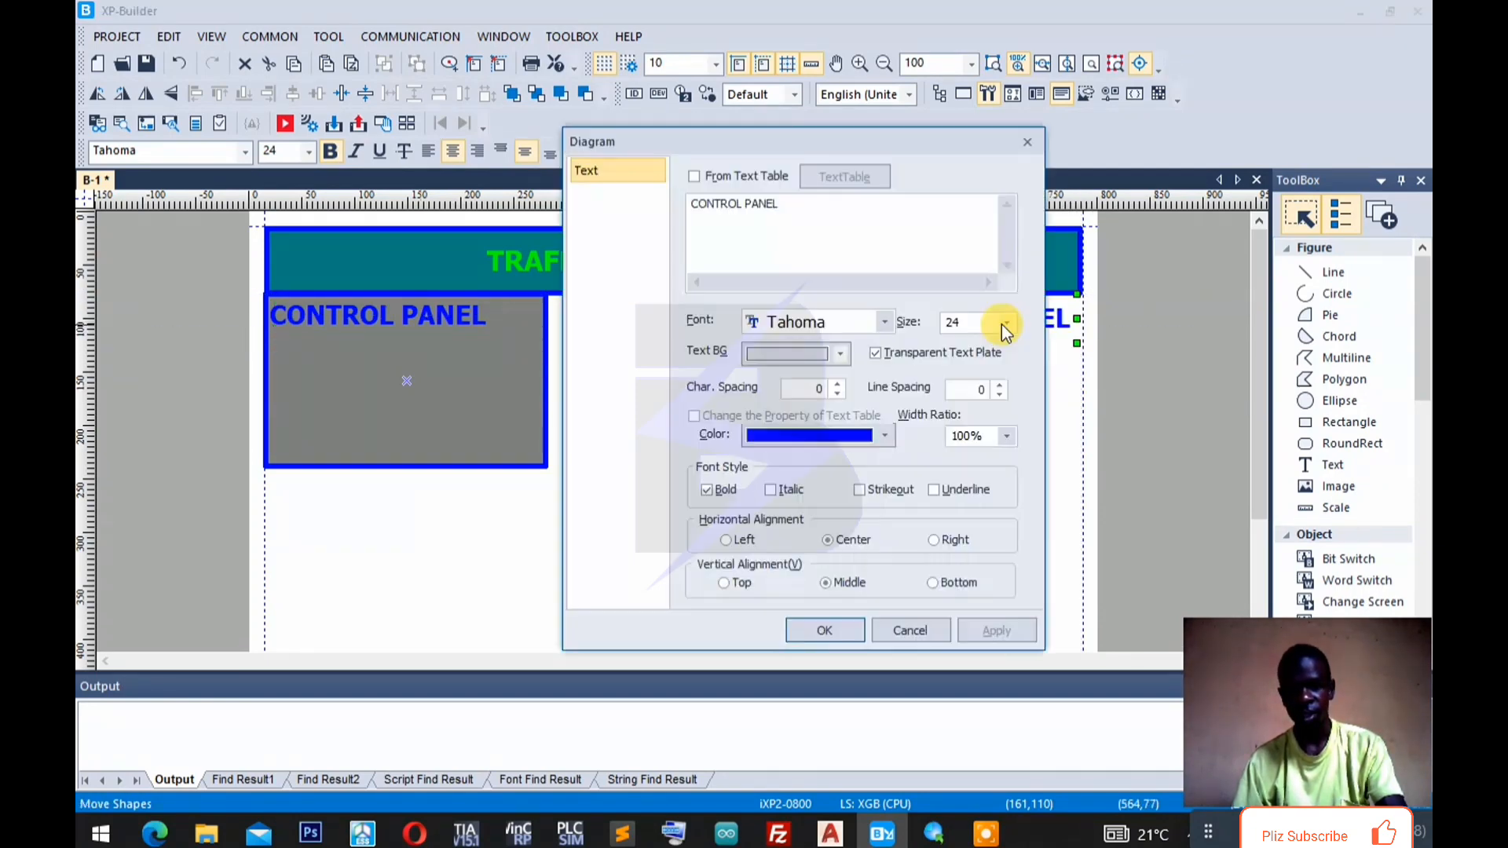
pyautogui.moveTo(790, 204); pyautogui.dragTo(384, 202)
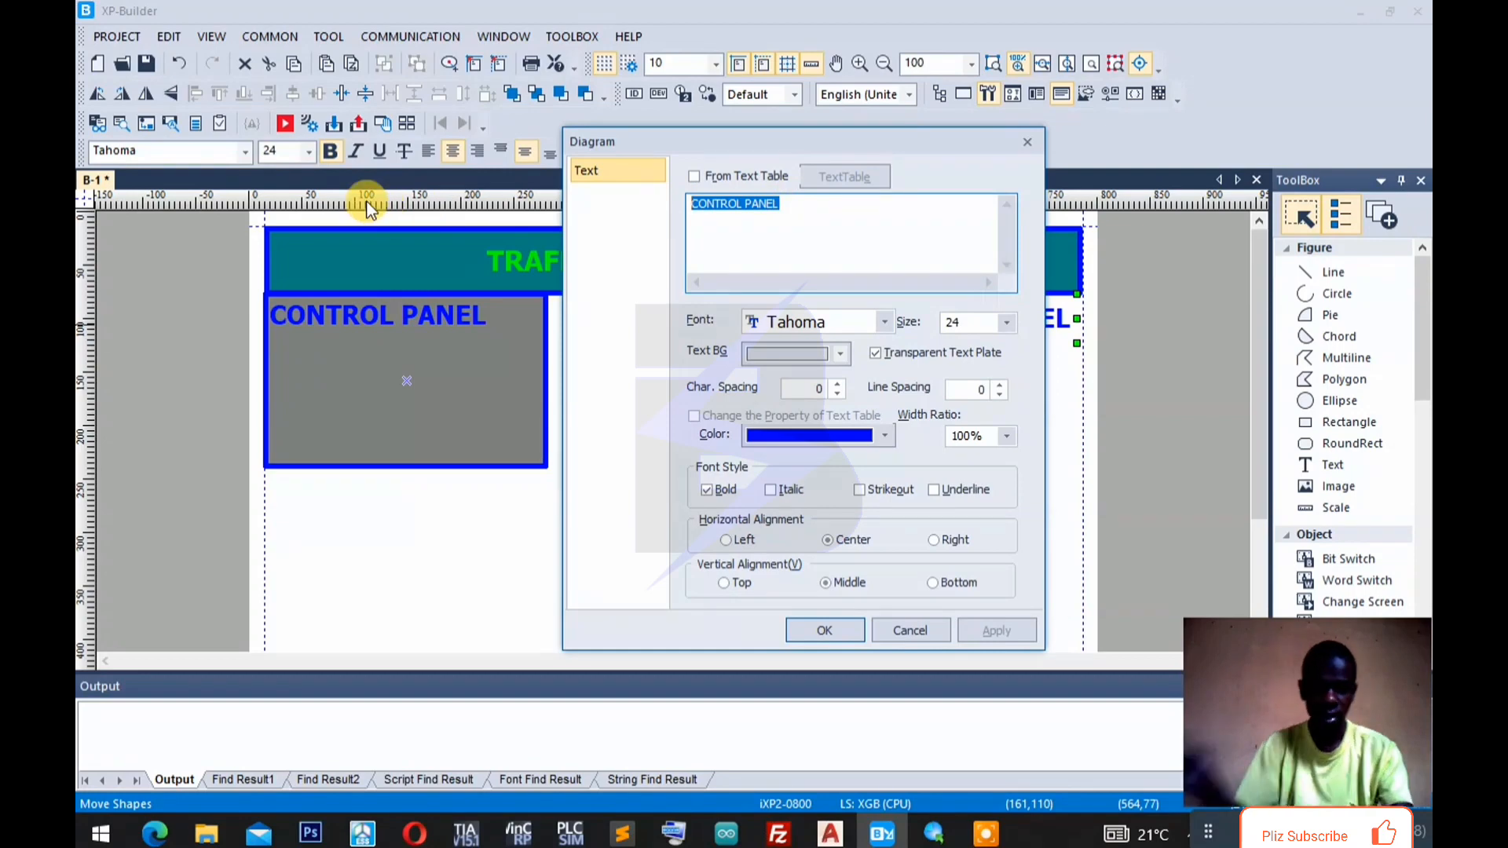
pyautogui.write('ROAD SIDE')
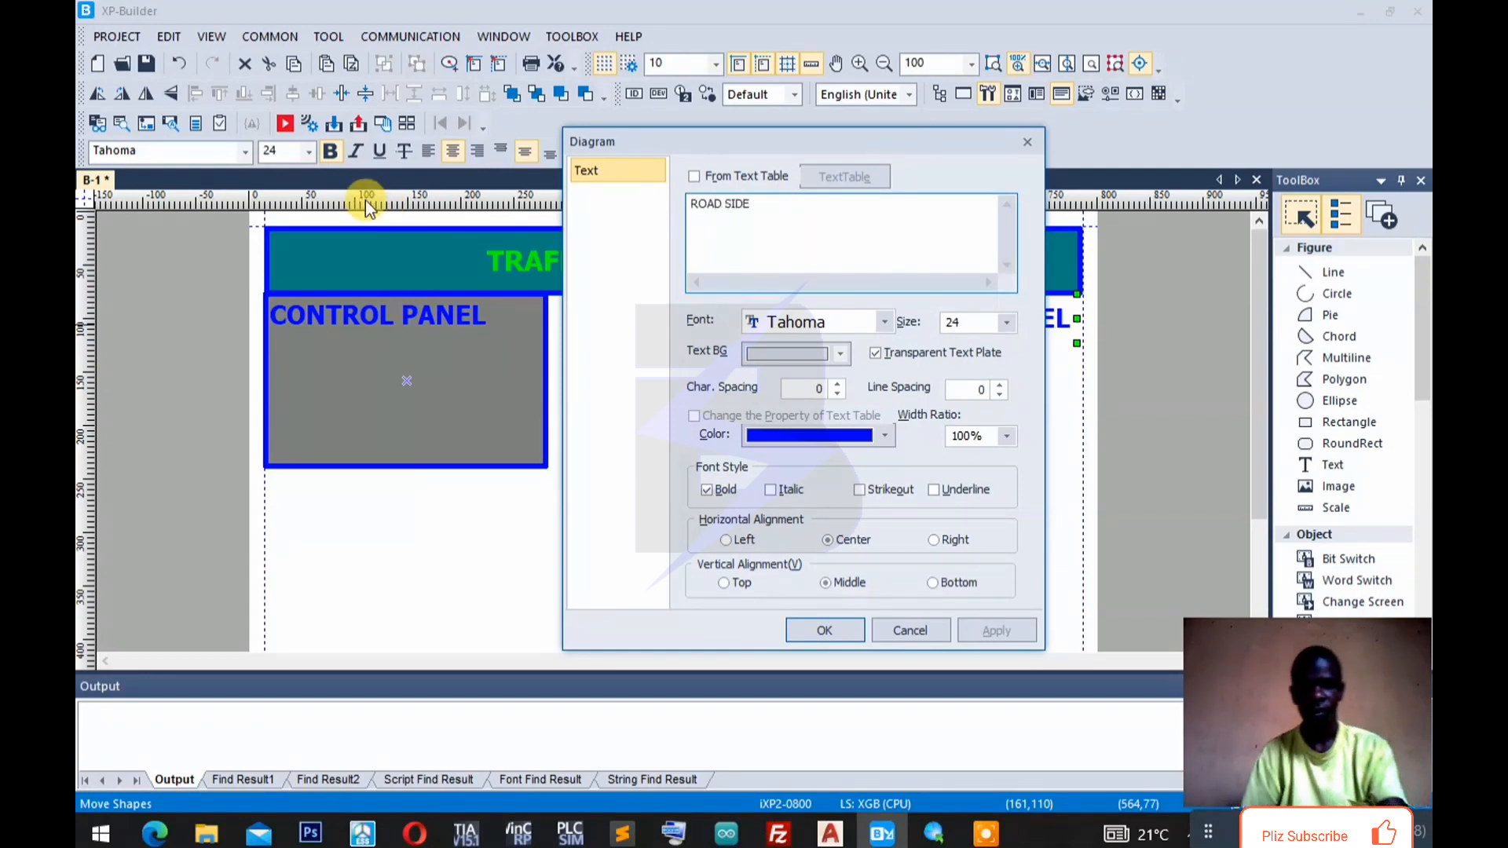
pyautogui.click(828, 629)
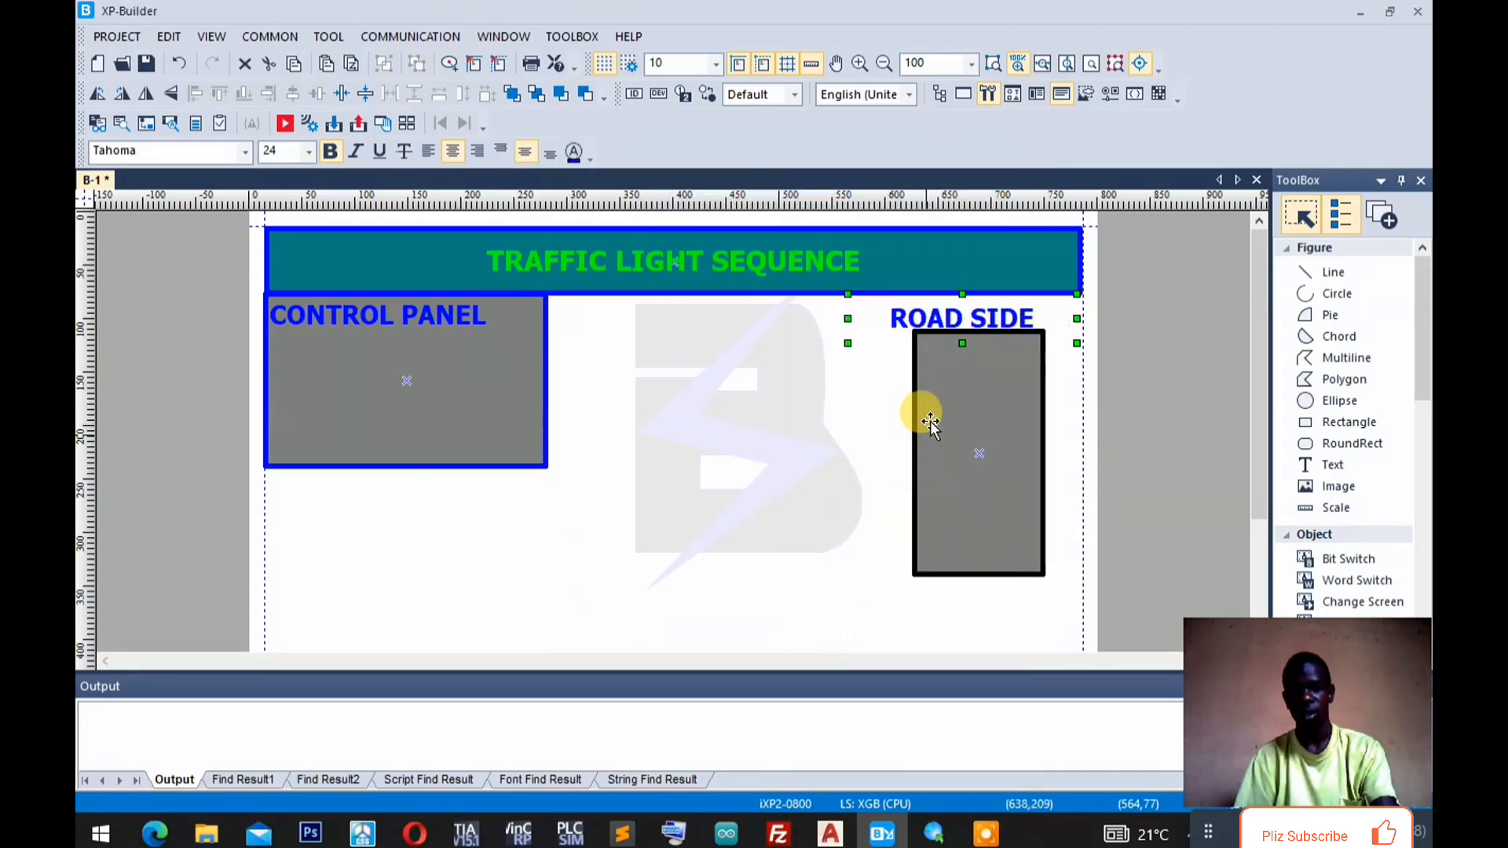
# Move the black-outlined rectangle about 20 px down, clear of the ROAD SIDE label, and nudge it slightly left.
pyautogui.click(952, 379)
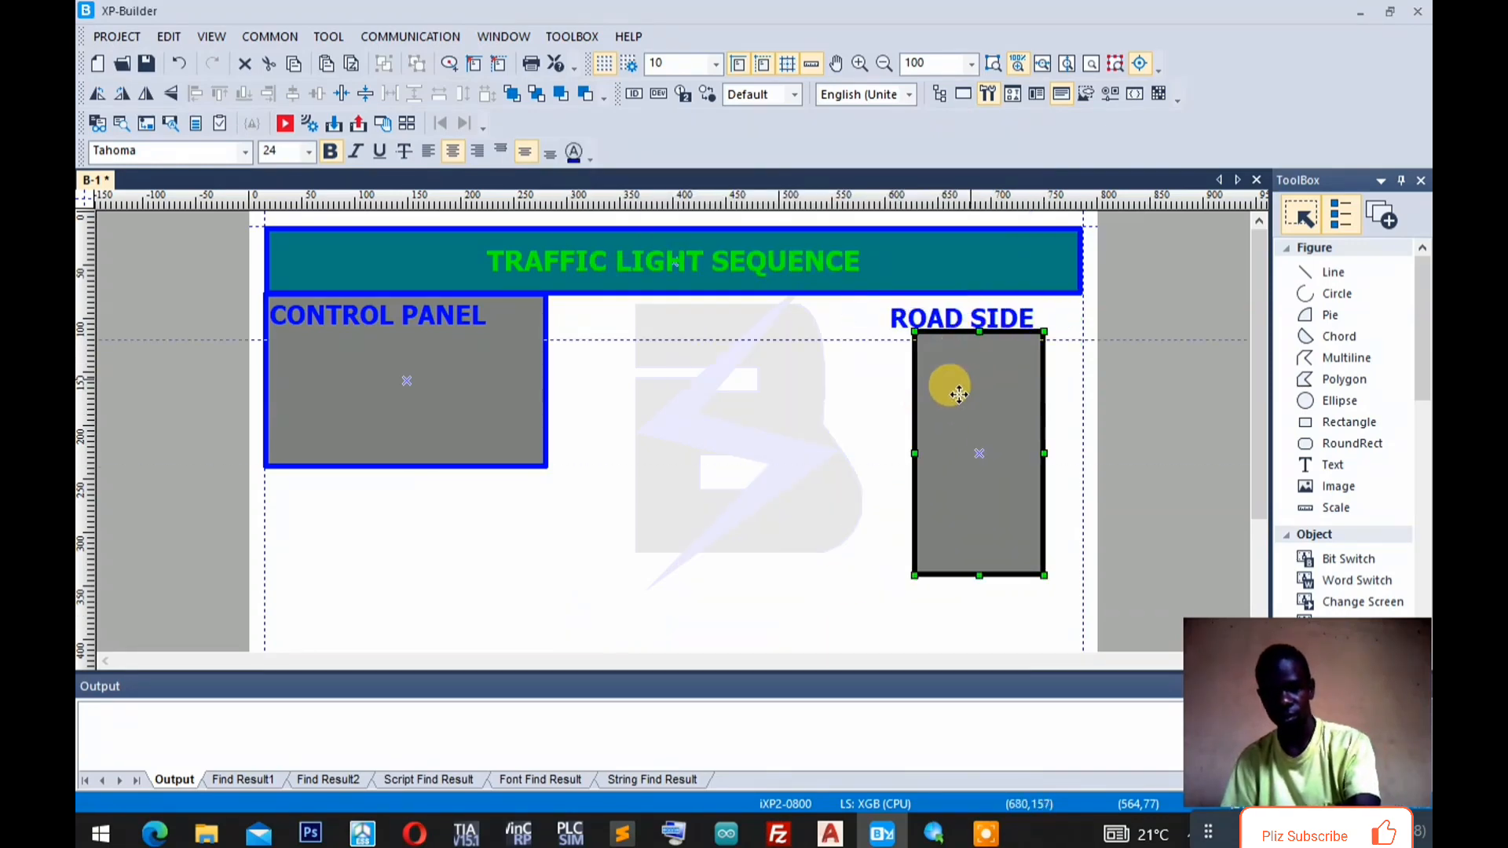
pyautogui.moveTo(971, 400); pyautogui.dragTo(972, 422)
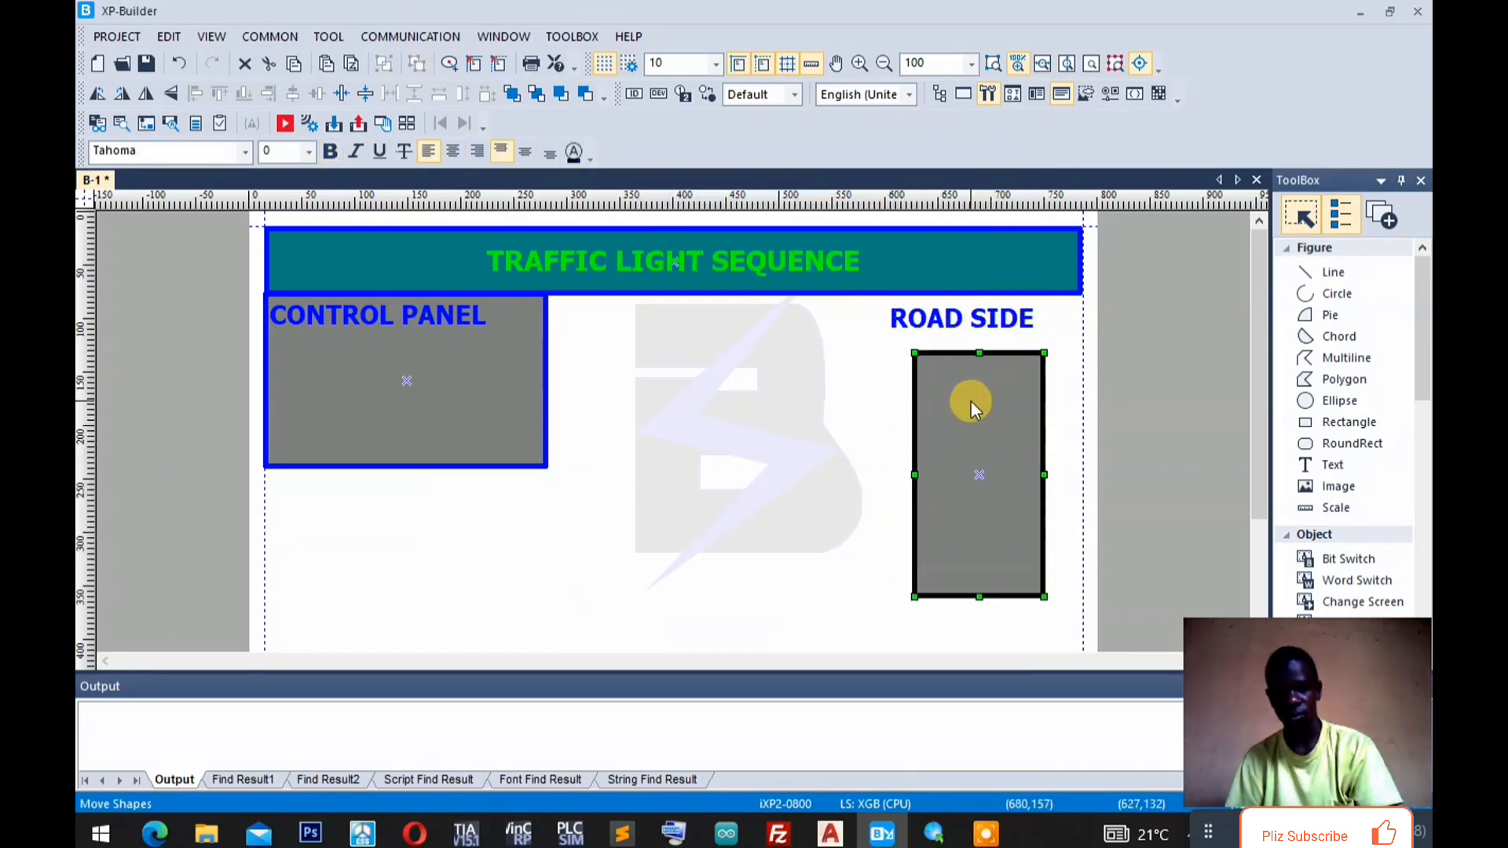
pyautogui.press('Left')
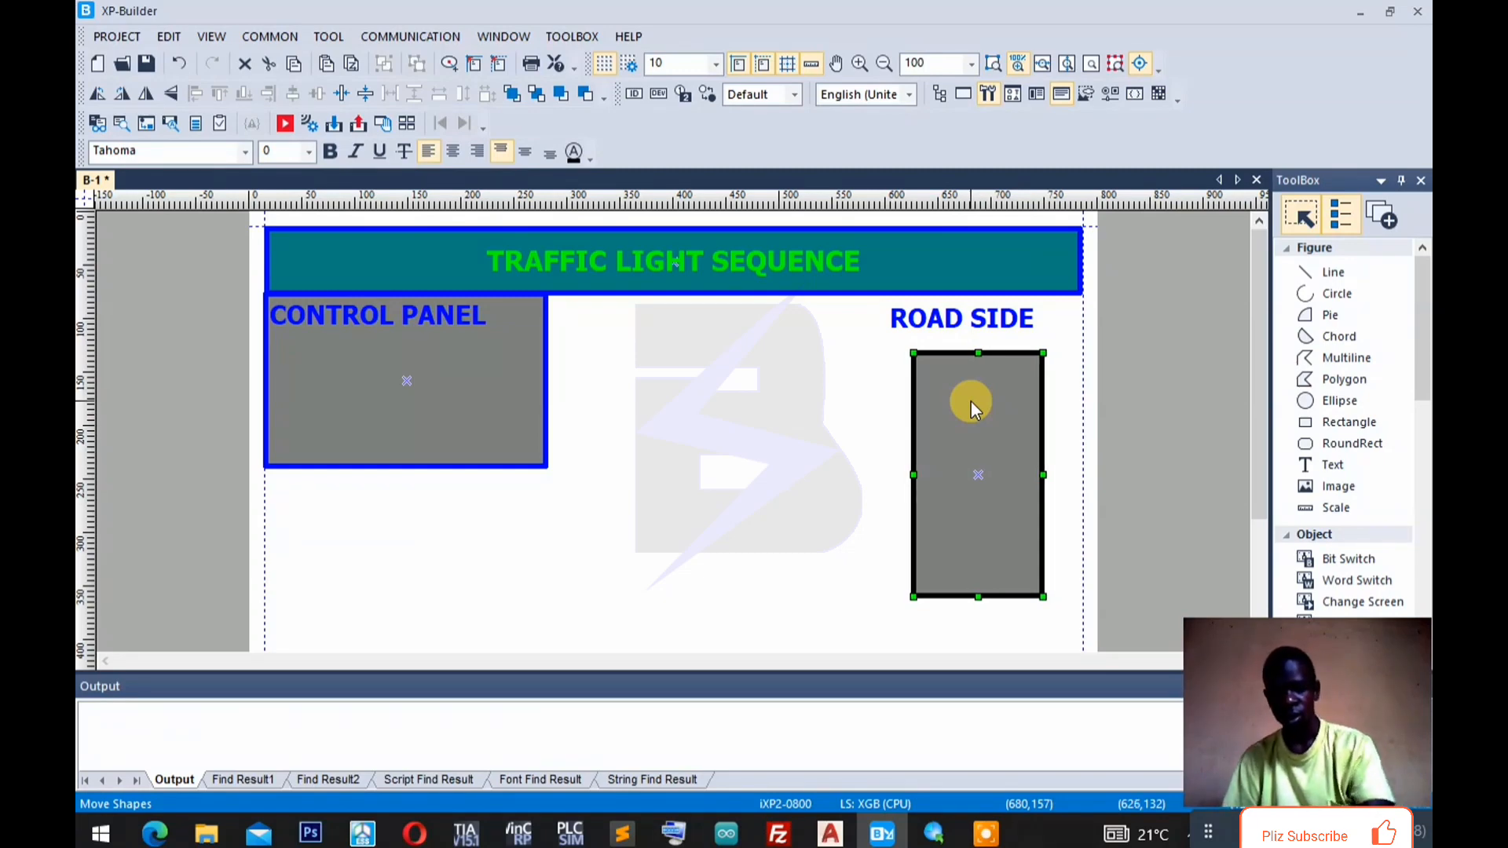
# Draw a narrow upright rectangle about 10 by 163 px as a pole down from the middle of the grey ROAD SIDE rectangle's lower edge.
pyautogui.scroll(-5, 971, 403)
pyautogui.scroll(4, 971, 402)
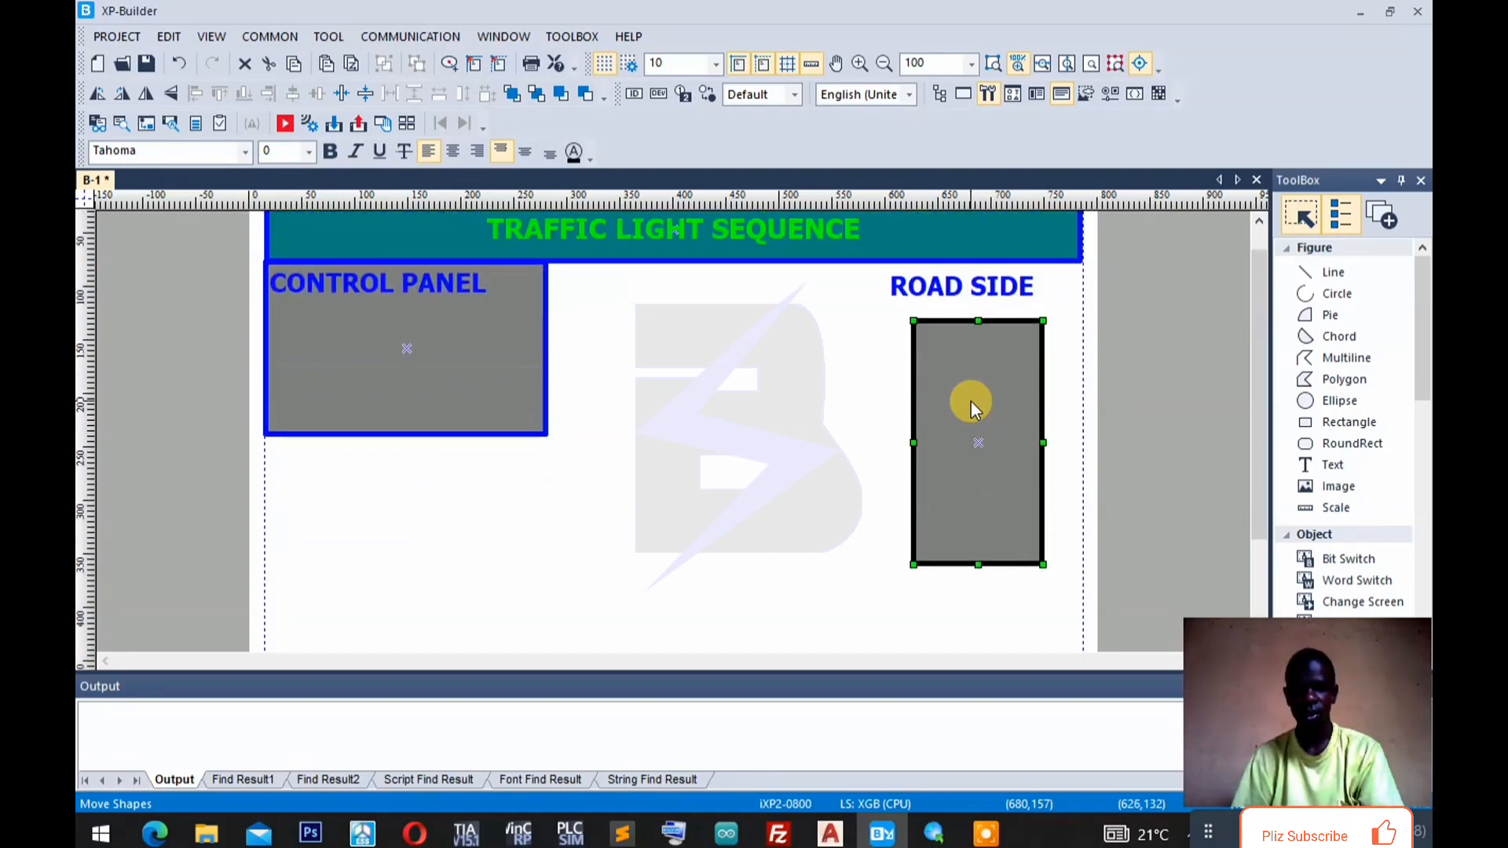
pyautogui.scroll(-1, 971, 402)
pyautogui.scroll(-3, 970, 403)
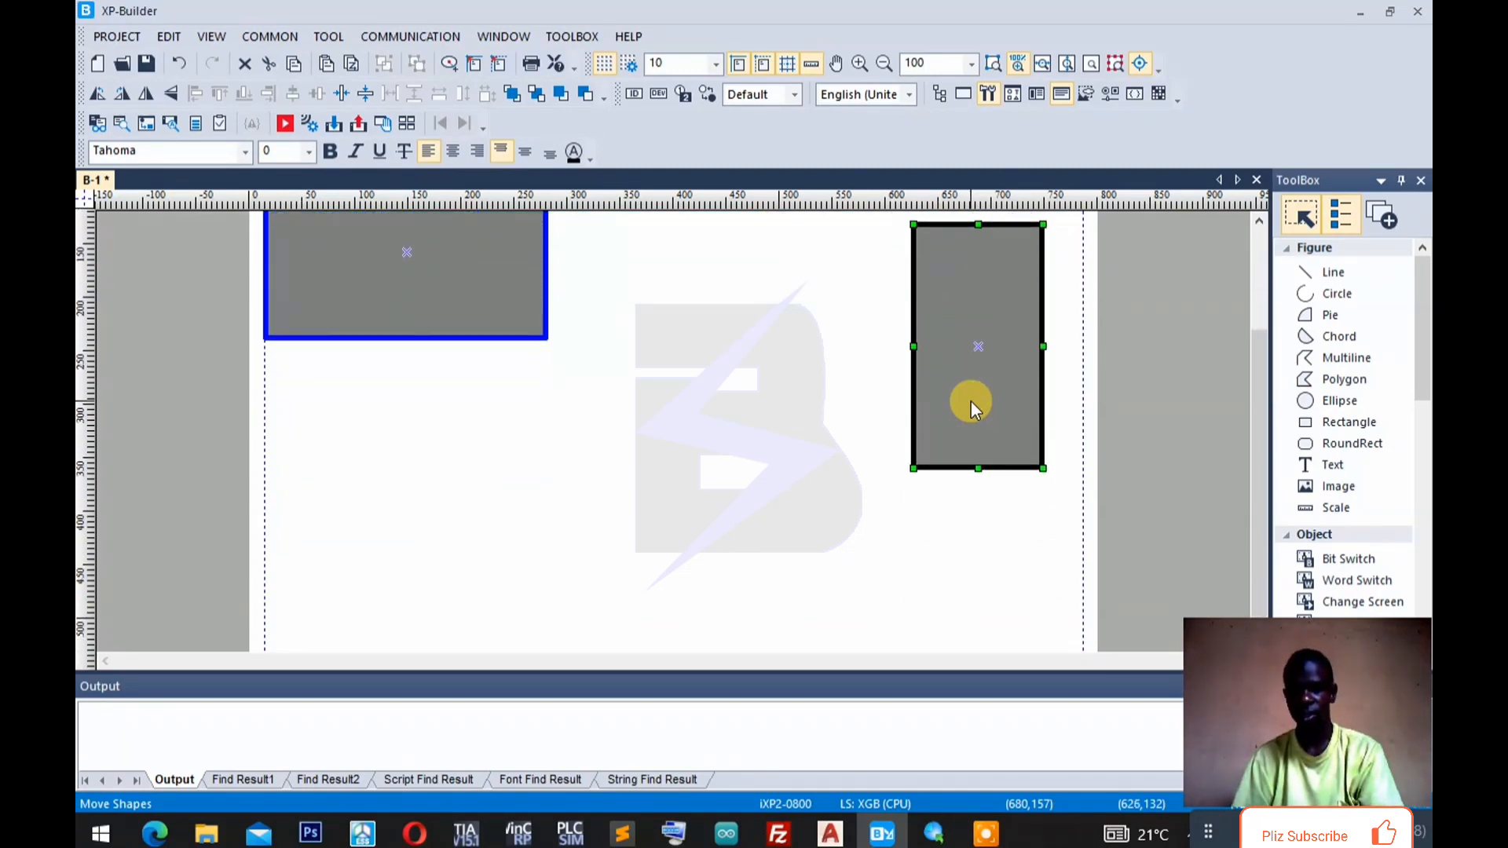
pyautogui.click(1335, 421)
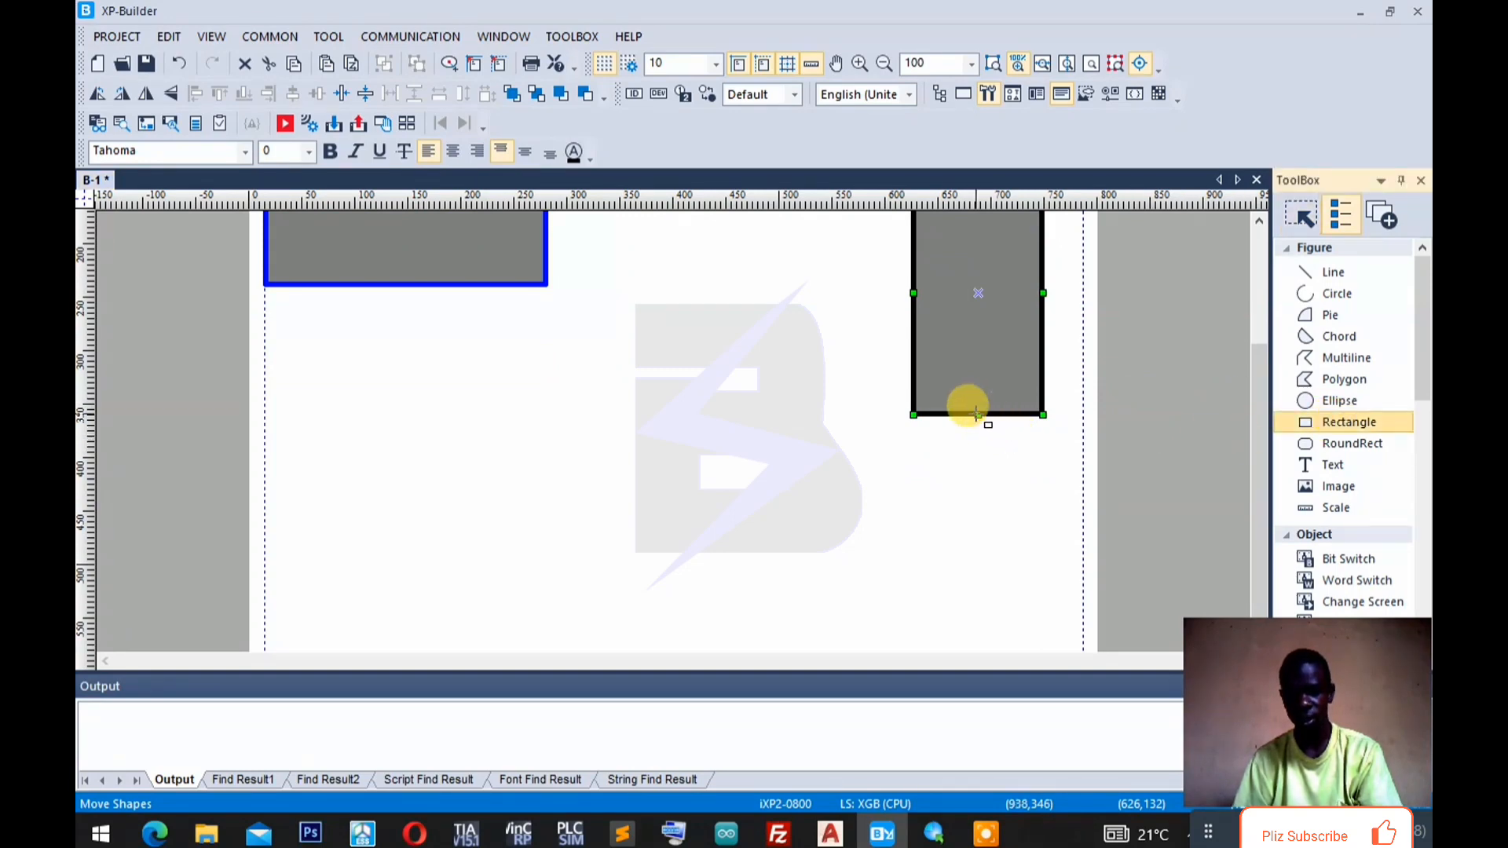
pyautogui.moveTo(977, 414); pyautogui.dragTo(986, 587)
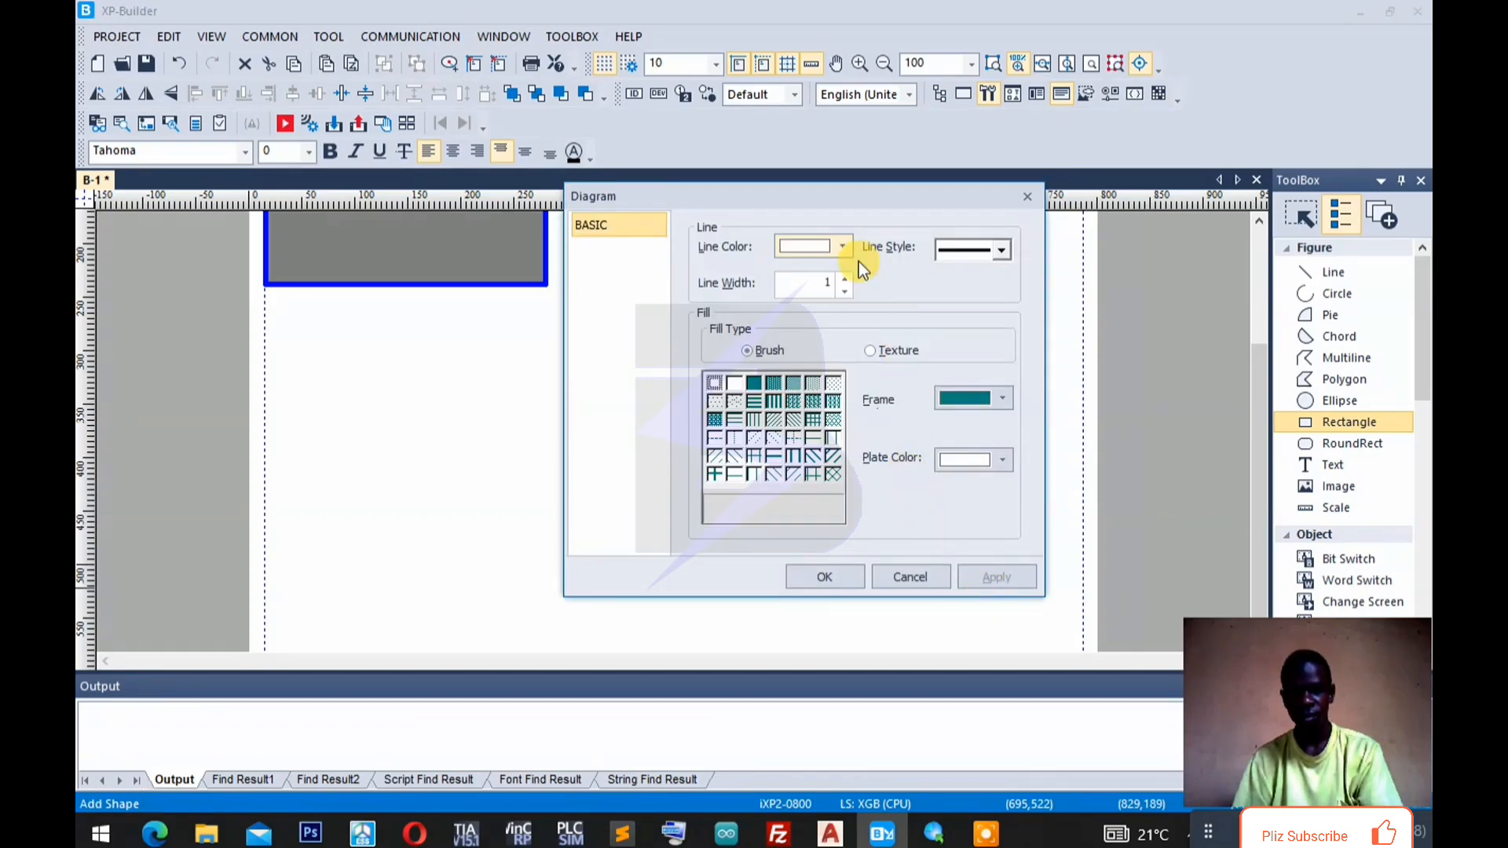
# Give the pole rectangle a black line and fill it with the Hatch2 brush in black.
pyautogui.click(843, 248)
pyautogui.click(788, 273)
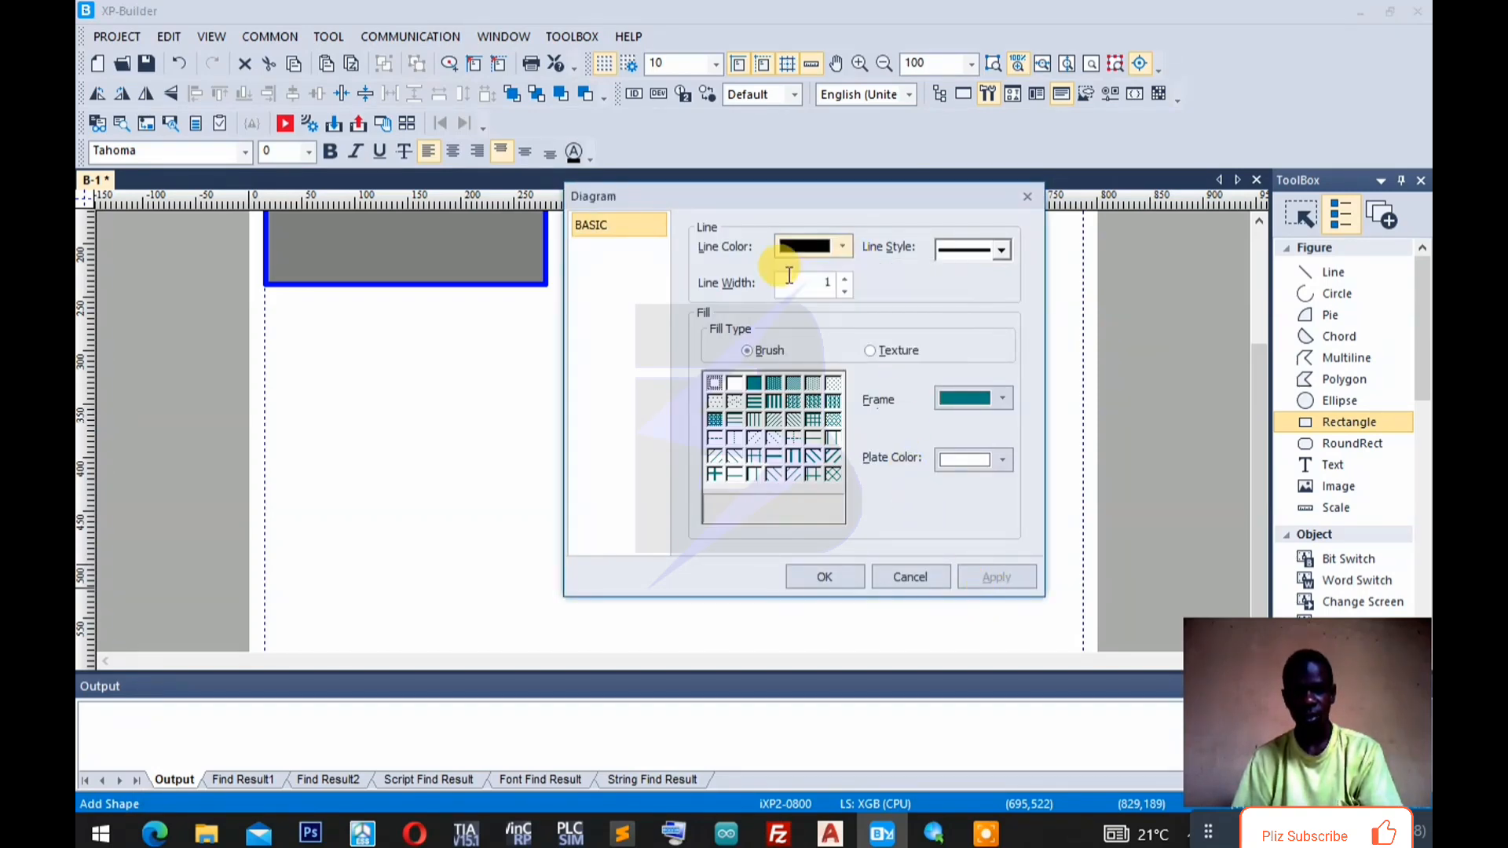
pyautogui.click(1005, 397)
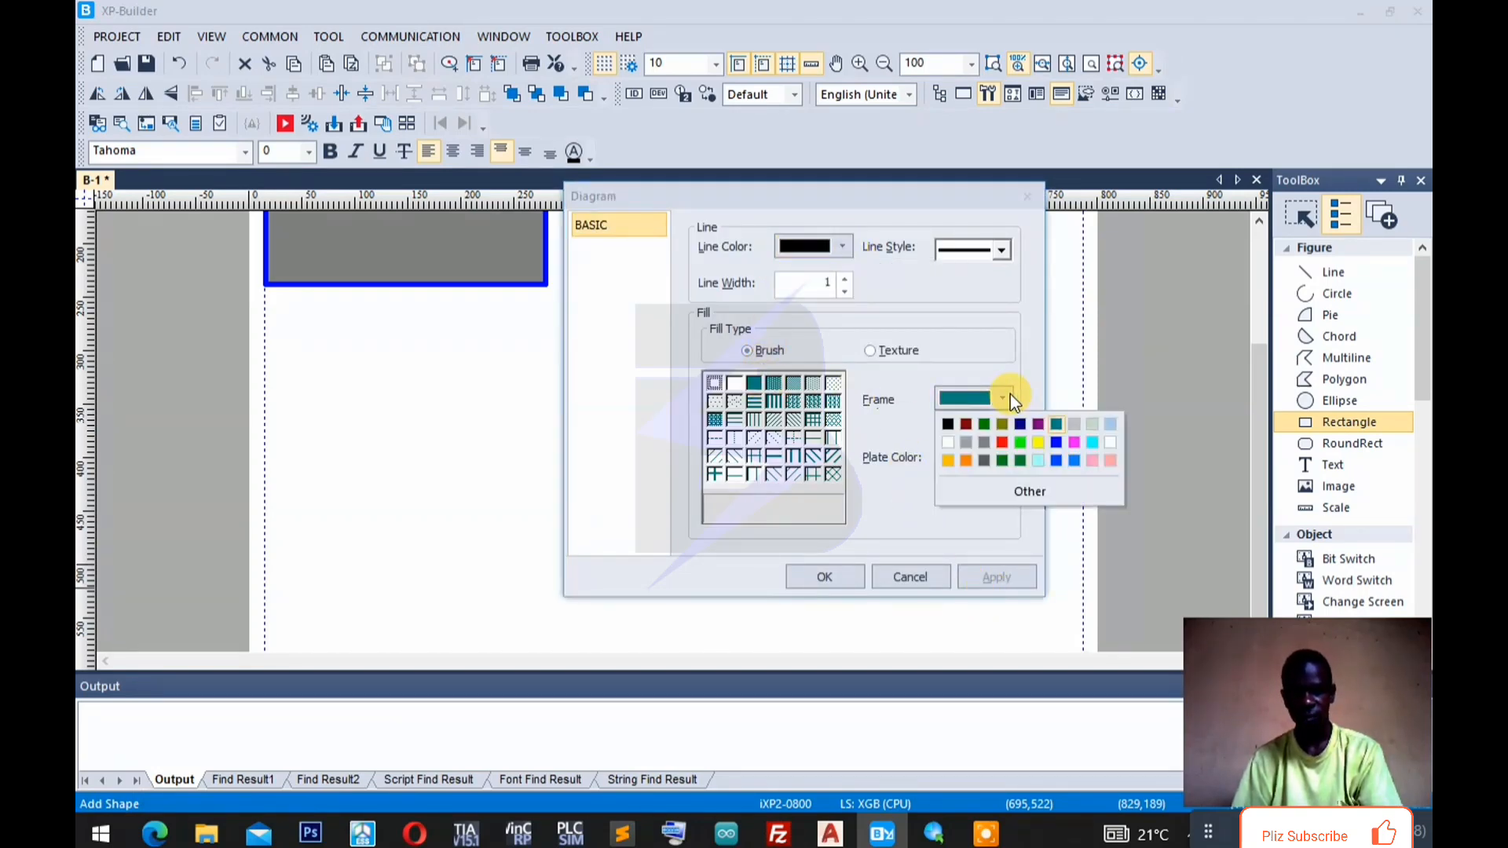
pyautogui.click(948, 431)
pyautogui.click(754, 382)
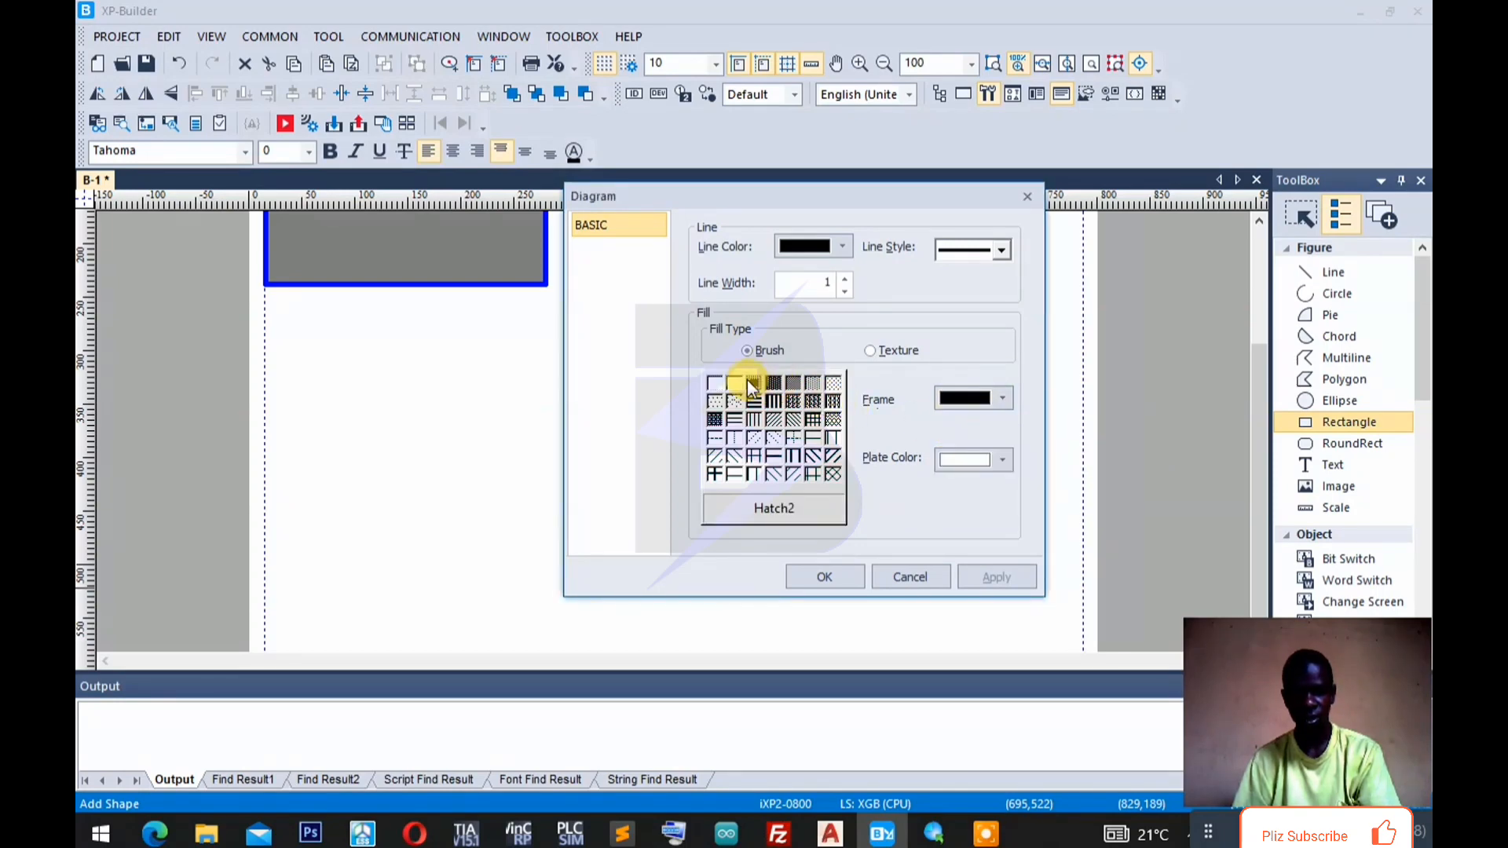
pyautogui.click(825, 577)
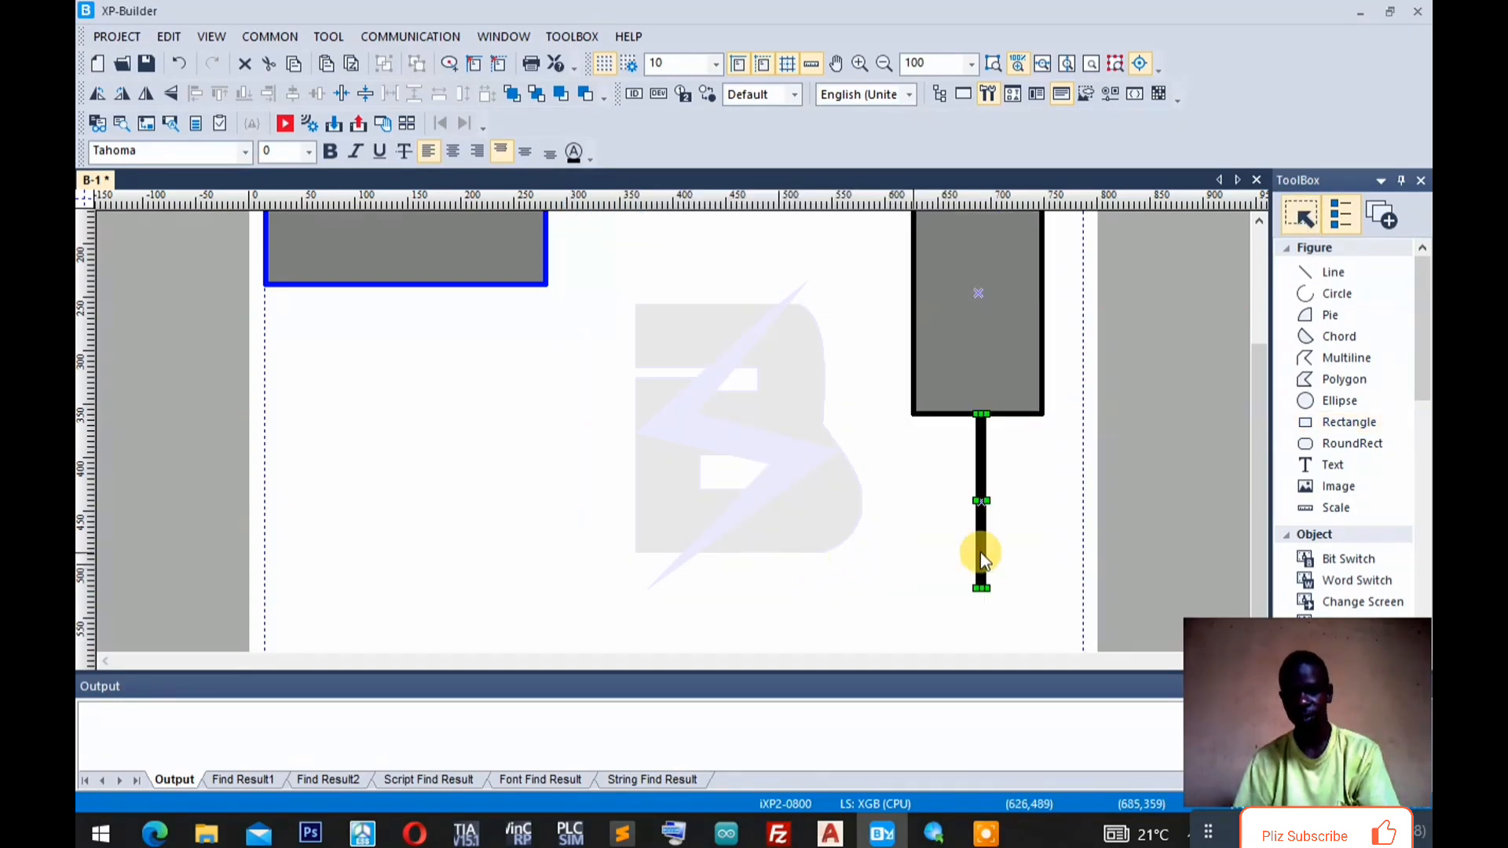
# Draw a flat rectangle about 80 px wide across the foot of the pole as its base.
pyautogui.click(1339, 422)
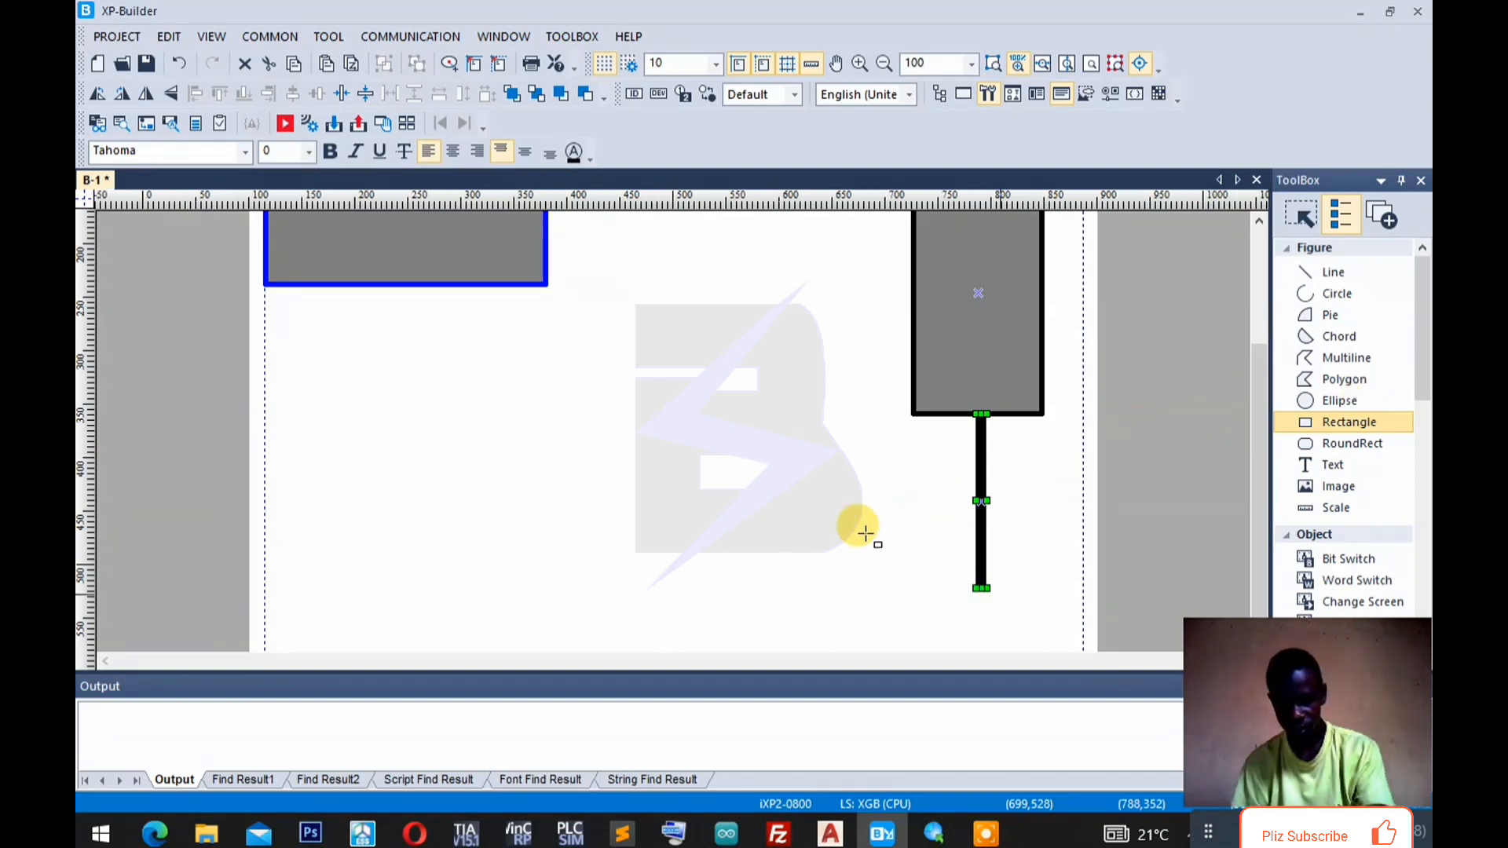
pyautogui.moveTo(933, 588); pyautogui.dragTo(1000, 595)
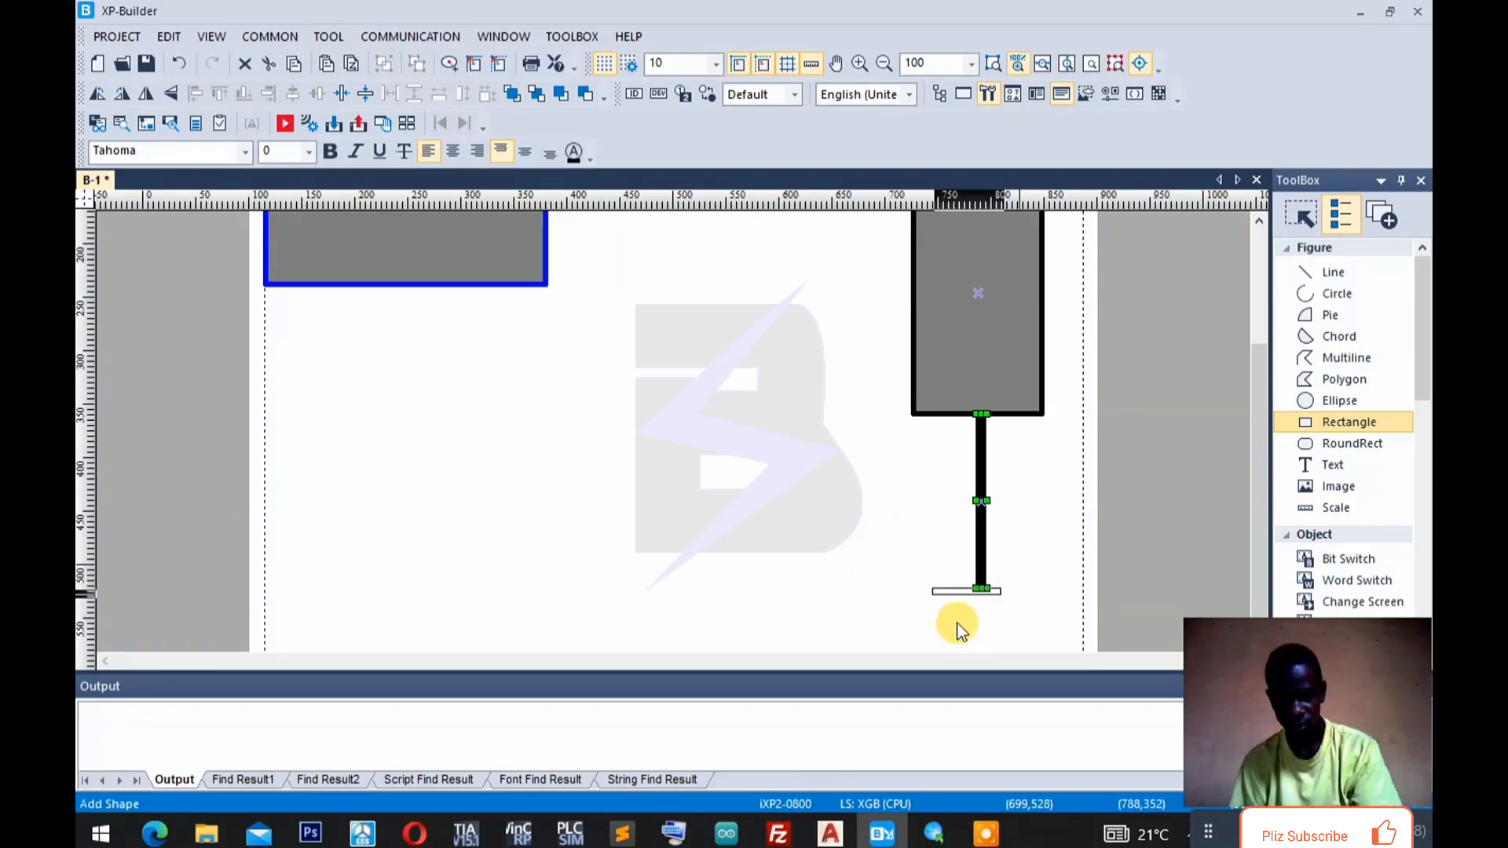
pyautogui.click(965, 614)
pyautogui.click(970, 595)
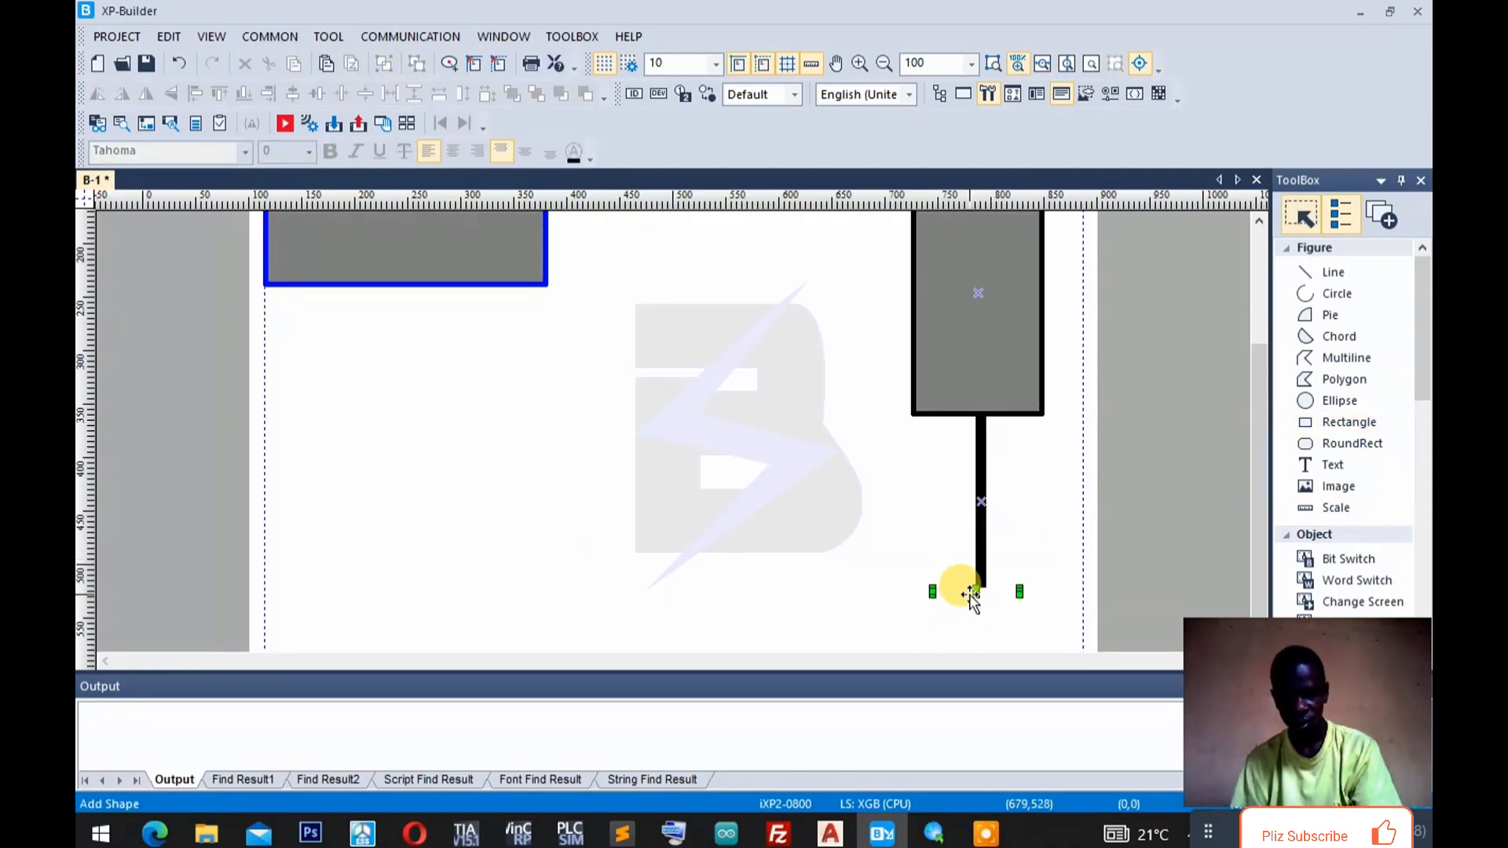
# Give the base rectangle a black line and a black Hatch2 fill, and make it slightly thicker.
pyautogui.doubleClick(970, 595)
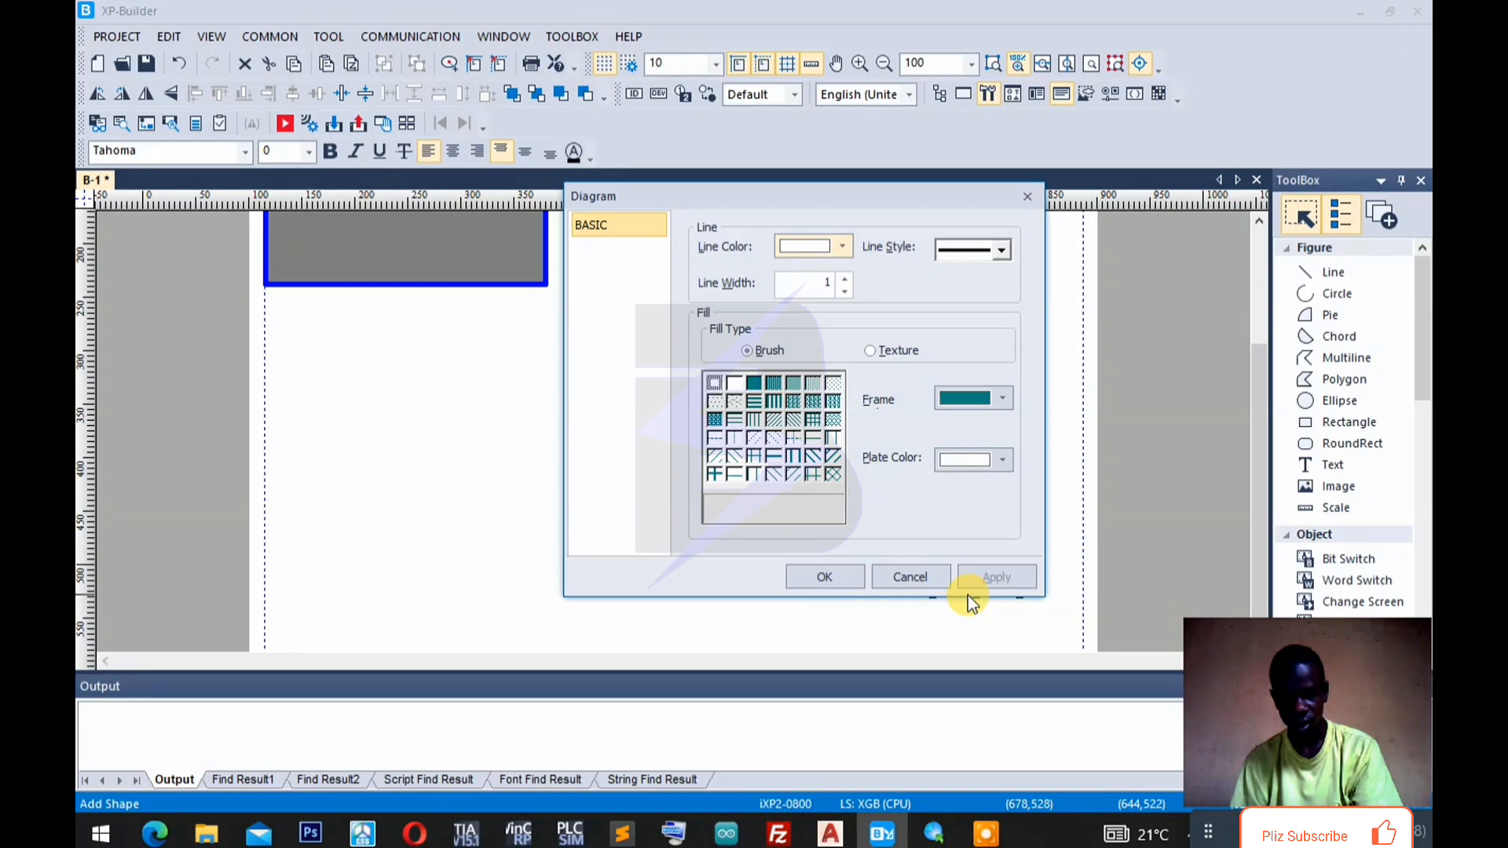
pyautogui.click(844, 248)
pyautogui.click(786, 271)
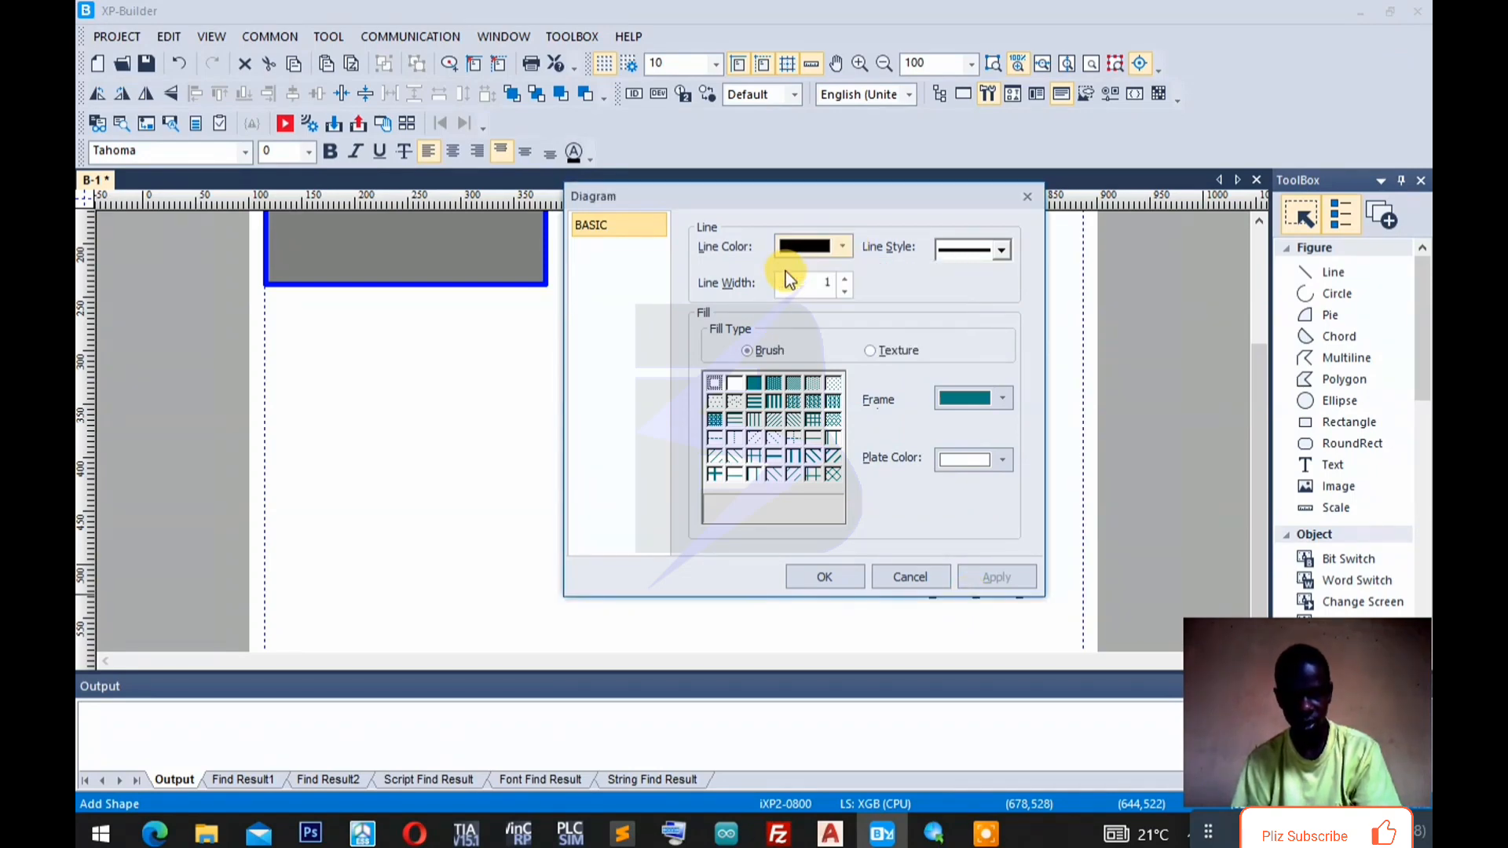
pyautogui.click(1002, 399)
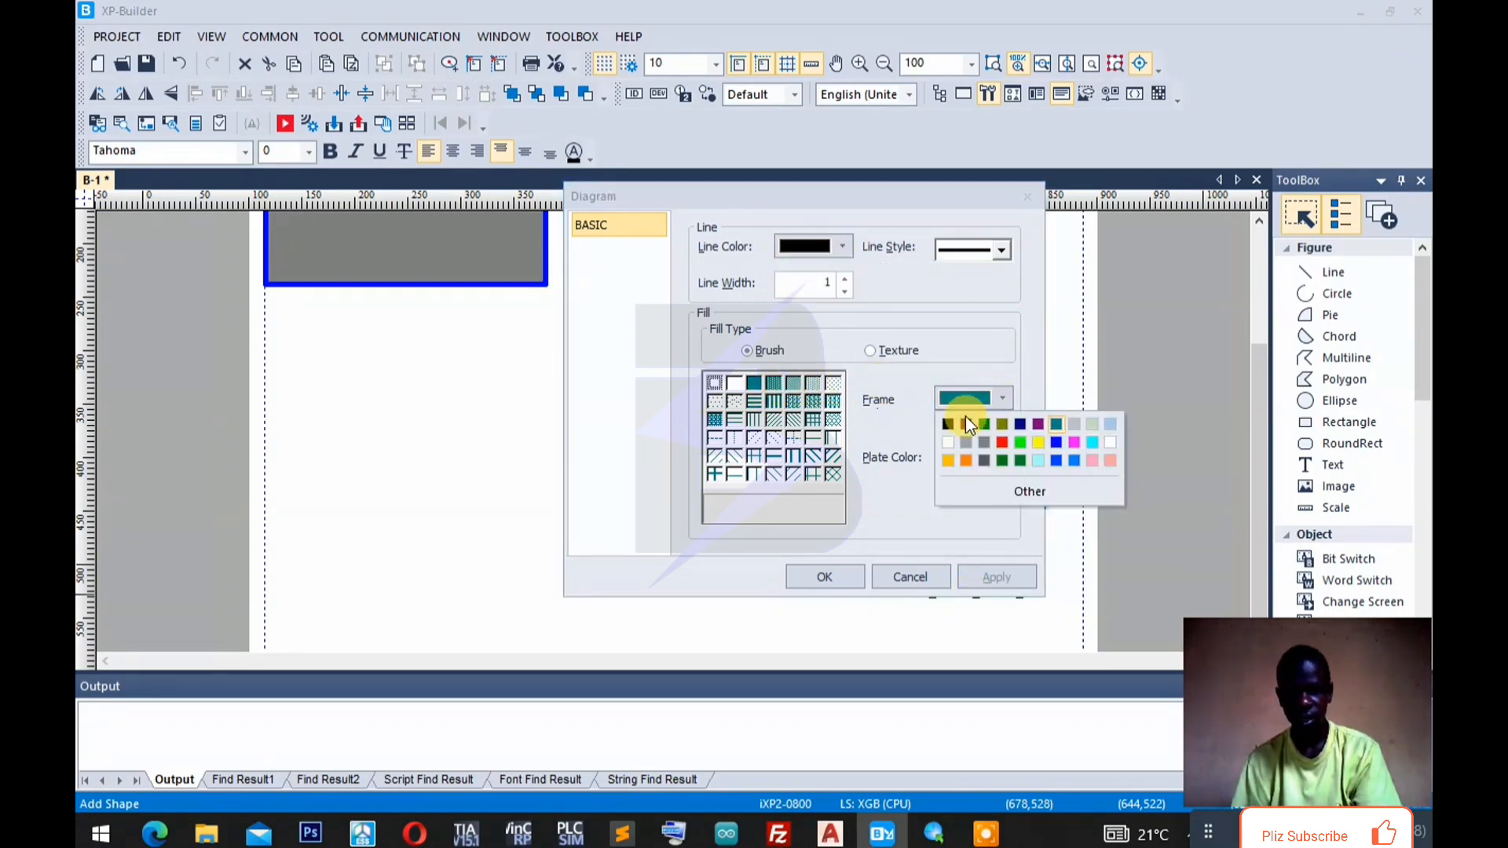
pyautogui.click(950, 422)
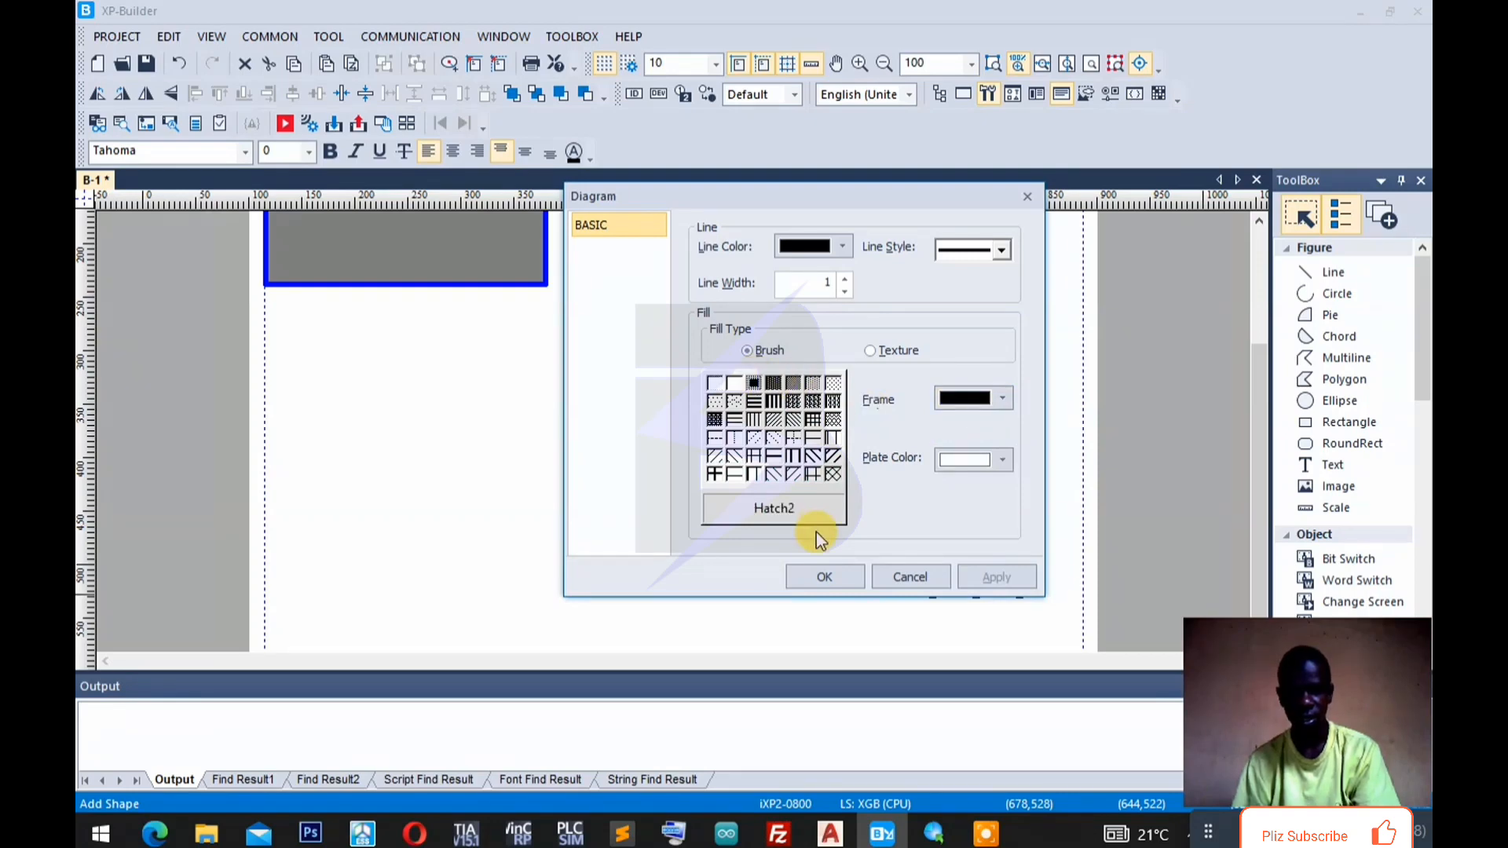
pyautogui.click(821, 579)
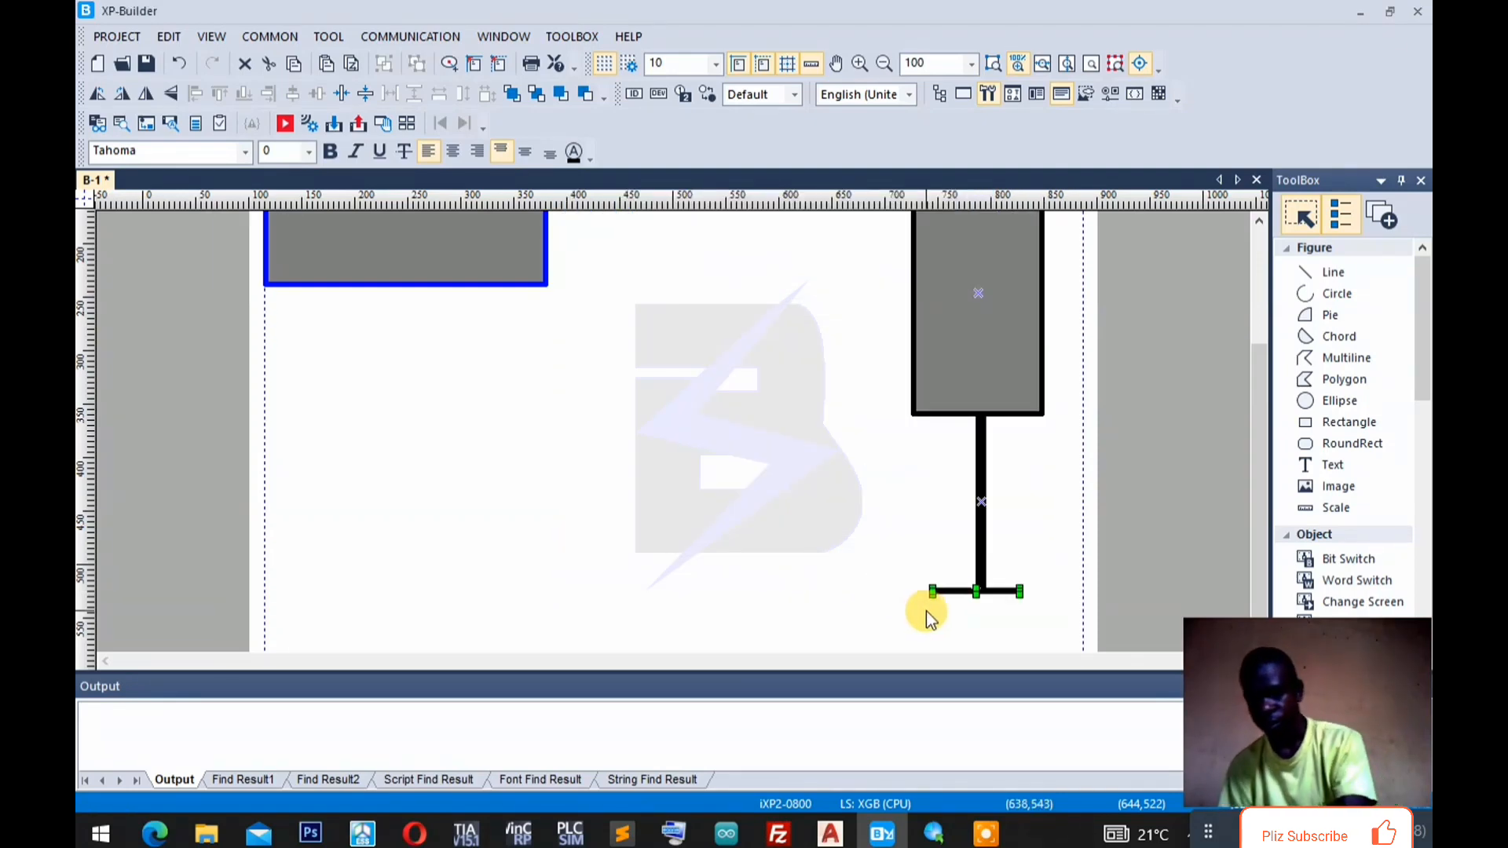
pyautogui.moveTo(978, 593); pyautogui.dragTo(978, 599)
pyautogui.click(803, 496)
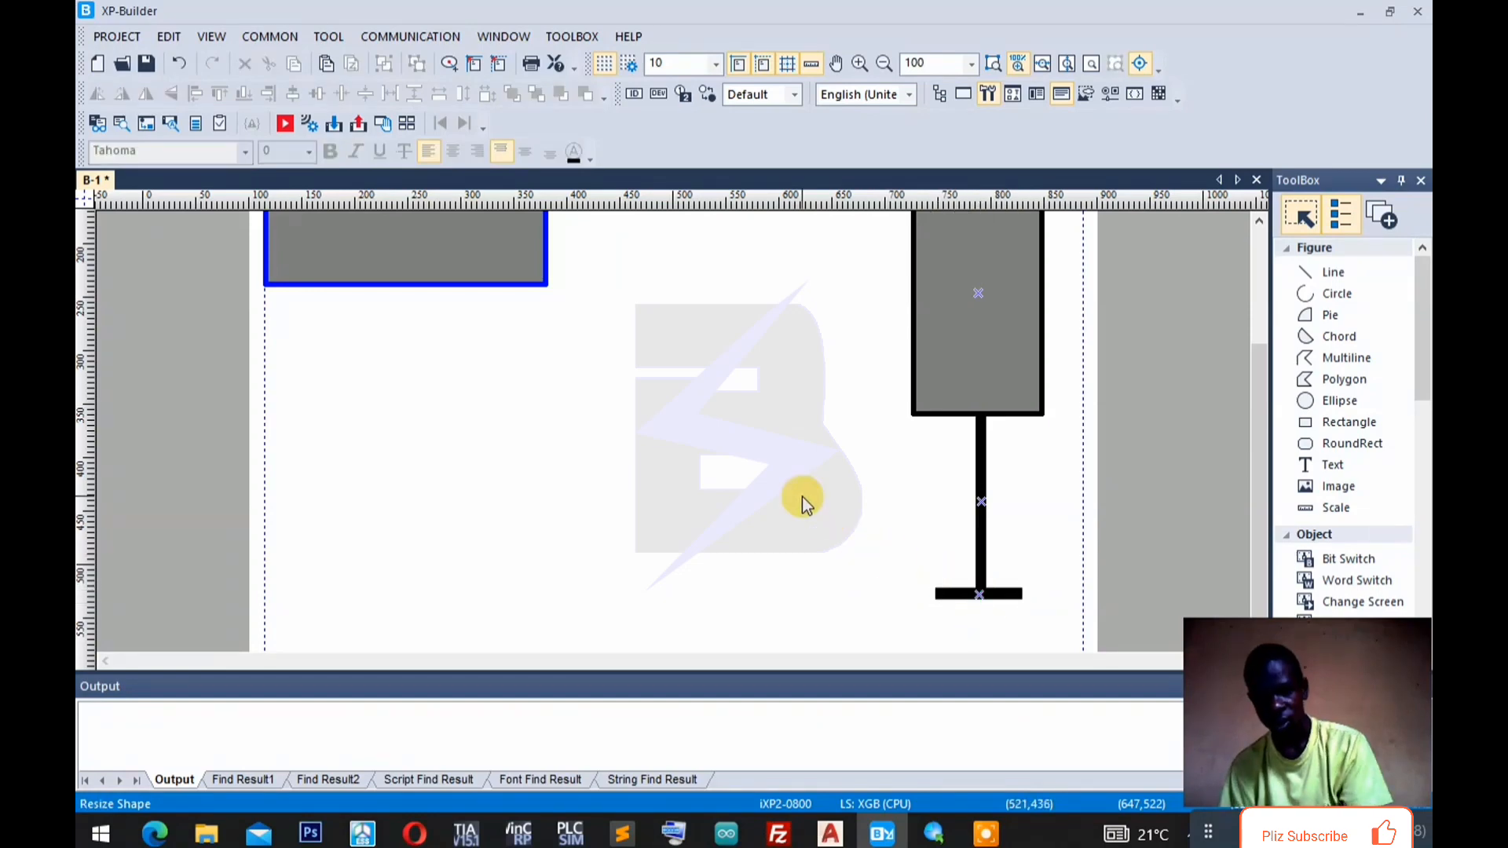
# Move the ROAD SIDE label about 15 px to the right so it is centred above the grey rectangle.
pyautogui.scroll(3, 867, 487)
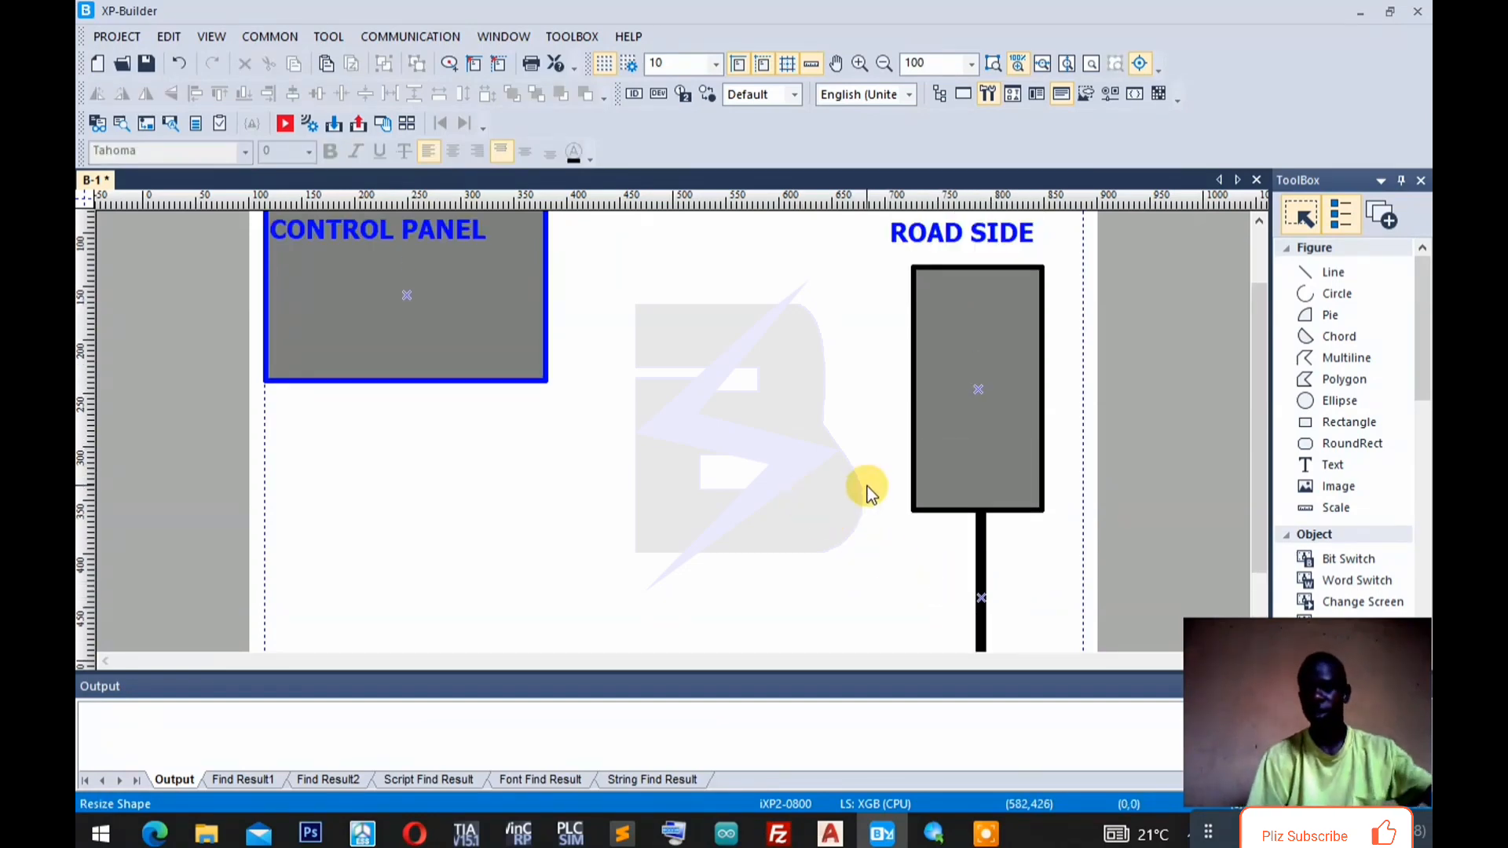
pyautogui.scroll(1, 964, 431)
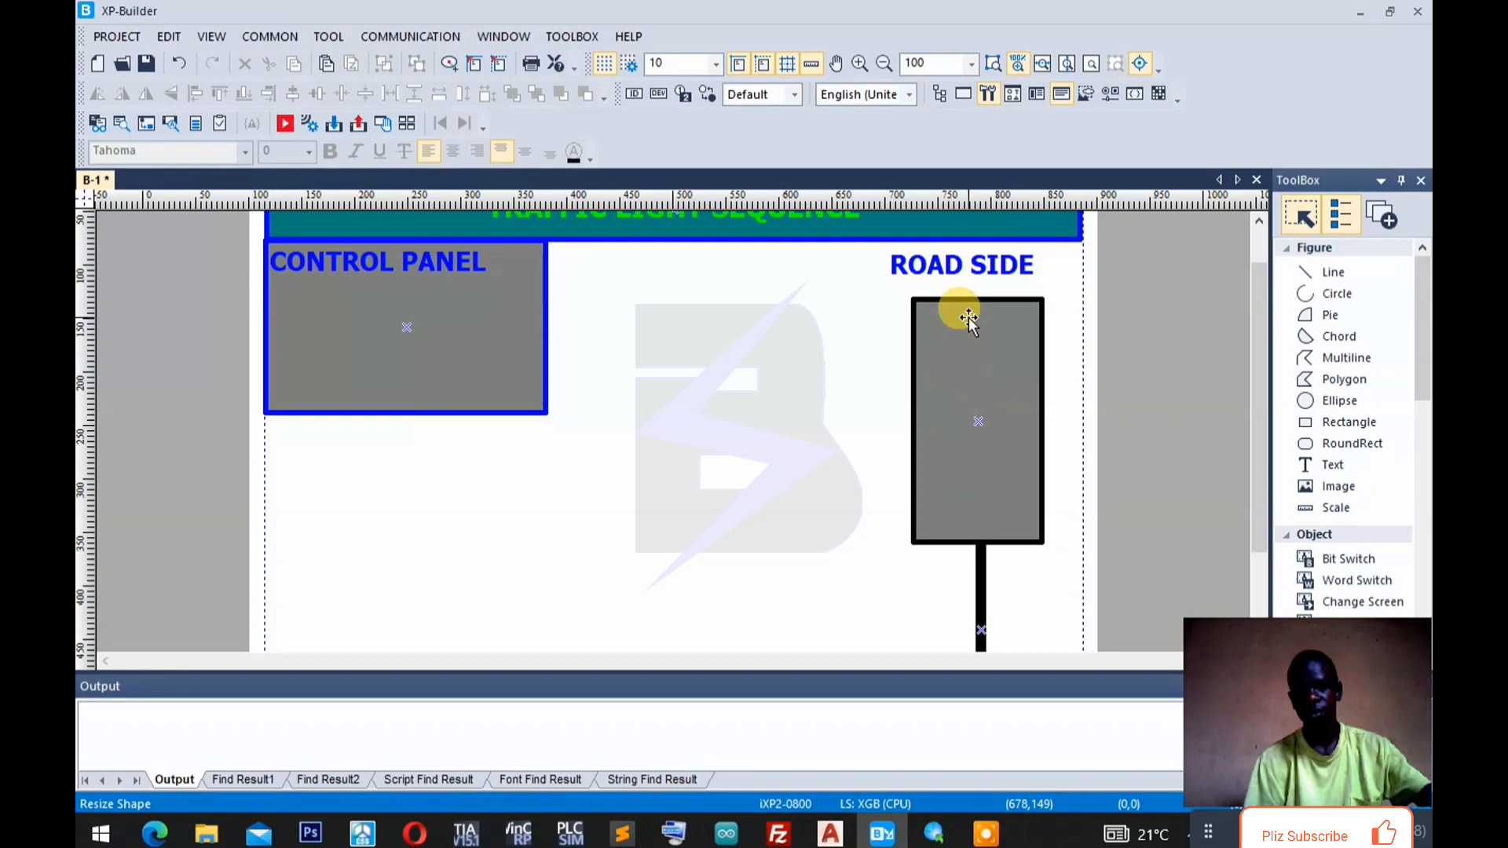
pyautogui.click(973, 269)
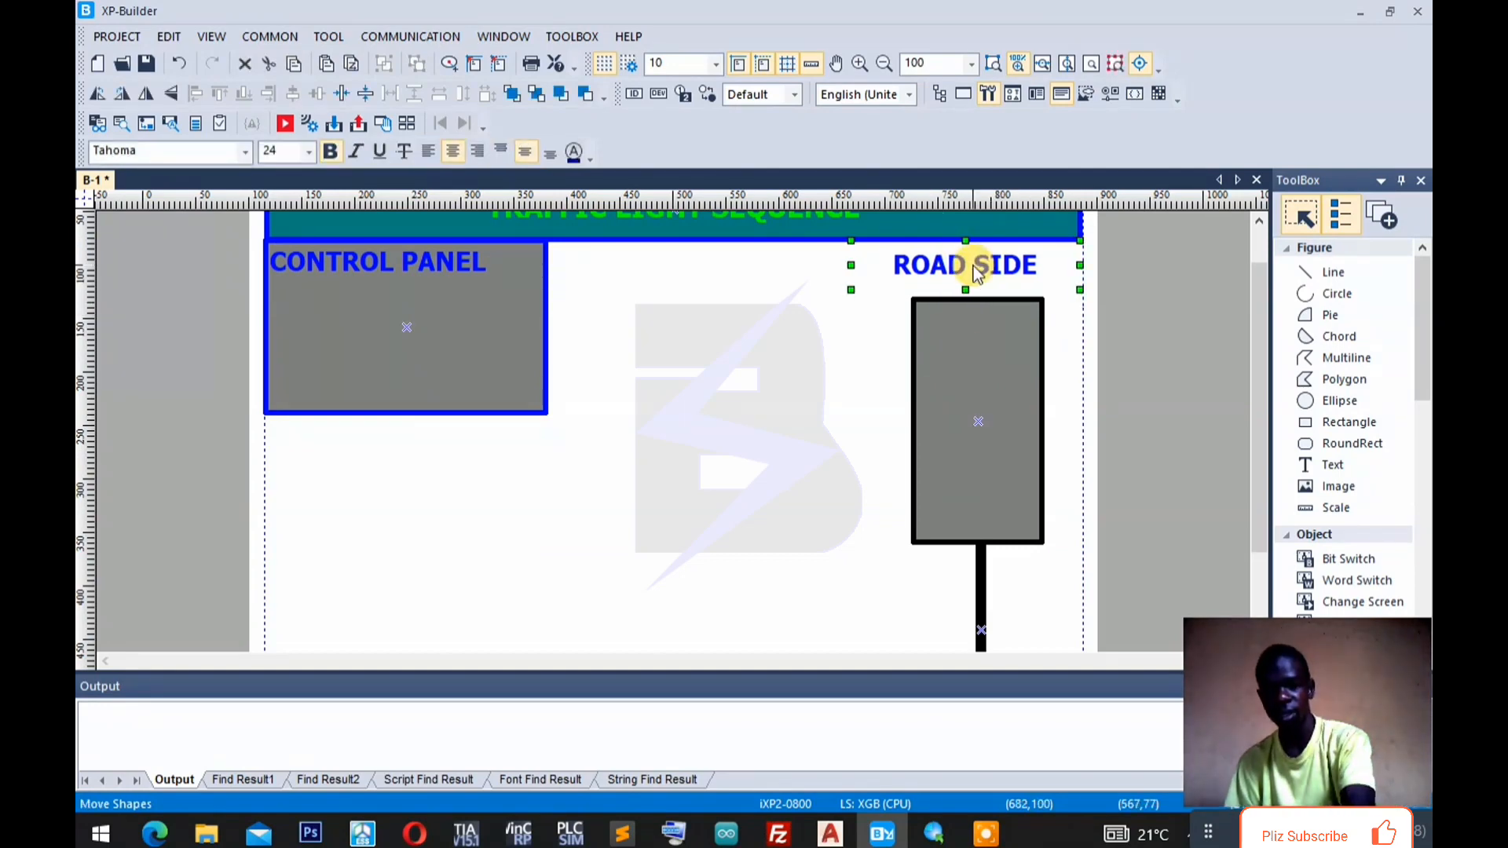
pyautogui.moveTo(974, 266); pyautogui.dragTo(988, 266)
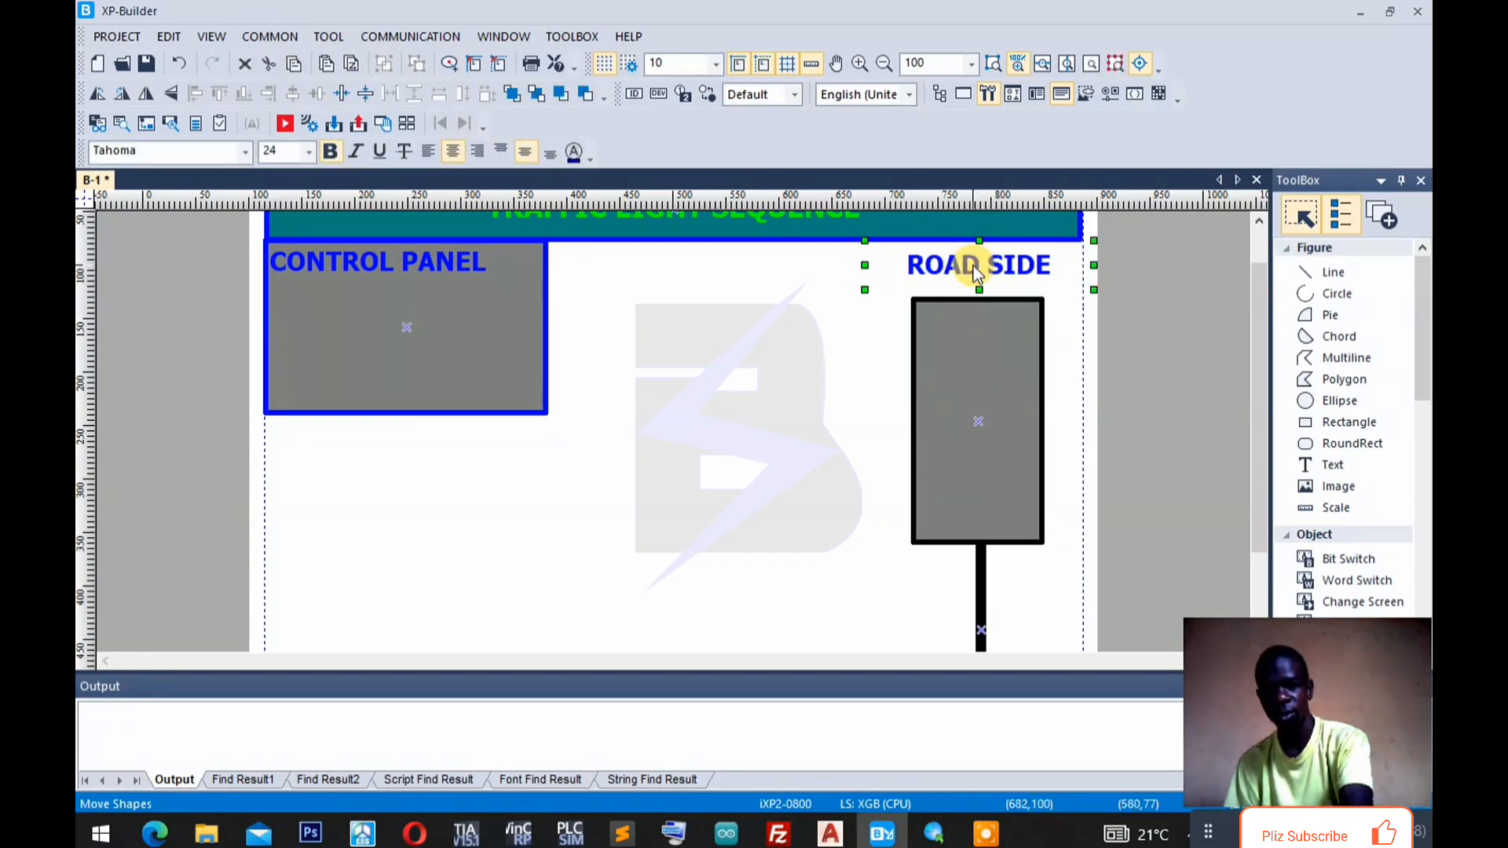
pyautogui.click(845, 401)
pyautogui.scroll(2, 844, 399)
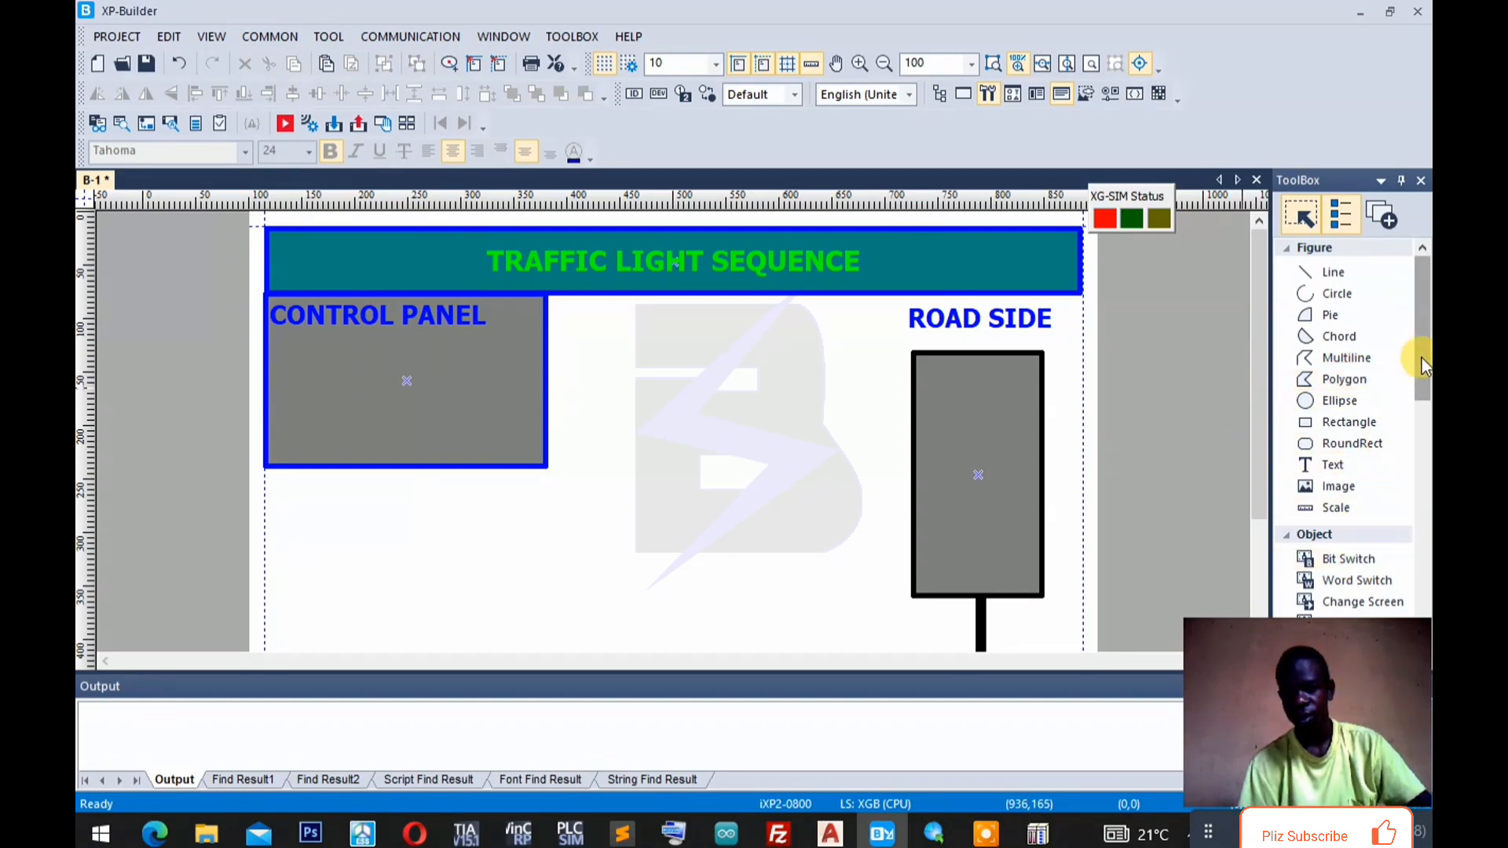
# Place a Bit Switch about 77 by 60 px in the empty area below the CONTROL PANEL box.
pyautogui.moveTo(1421, 358); pyautogui.dragTo(1420, 426)
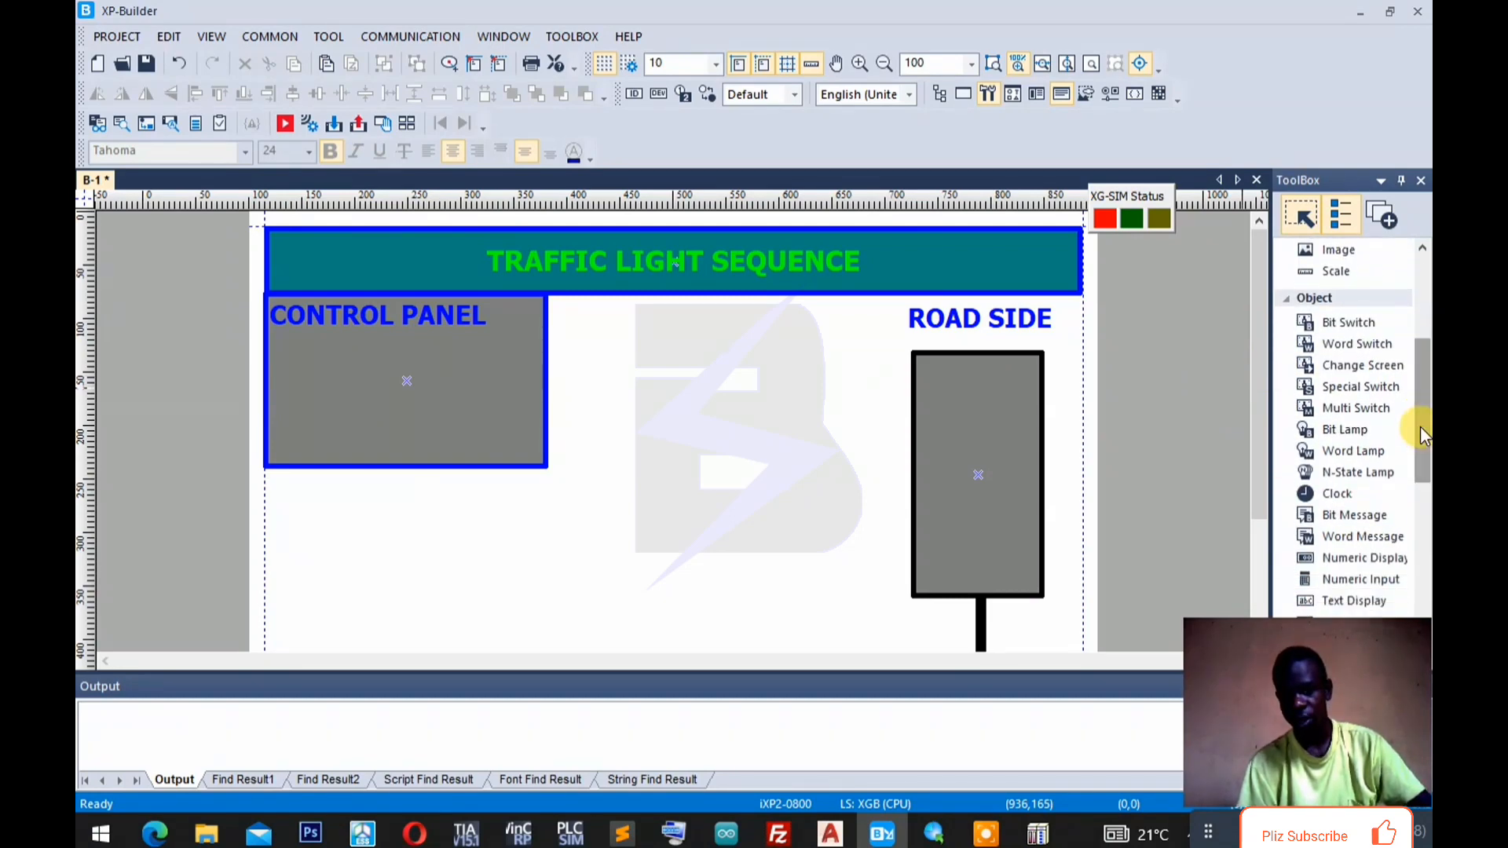
pyautogui.click(1348, 322)
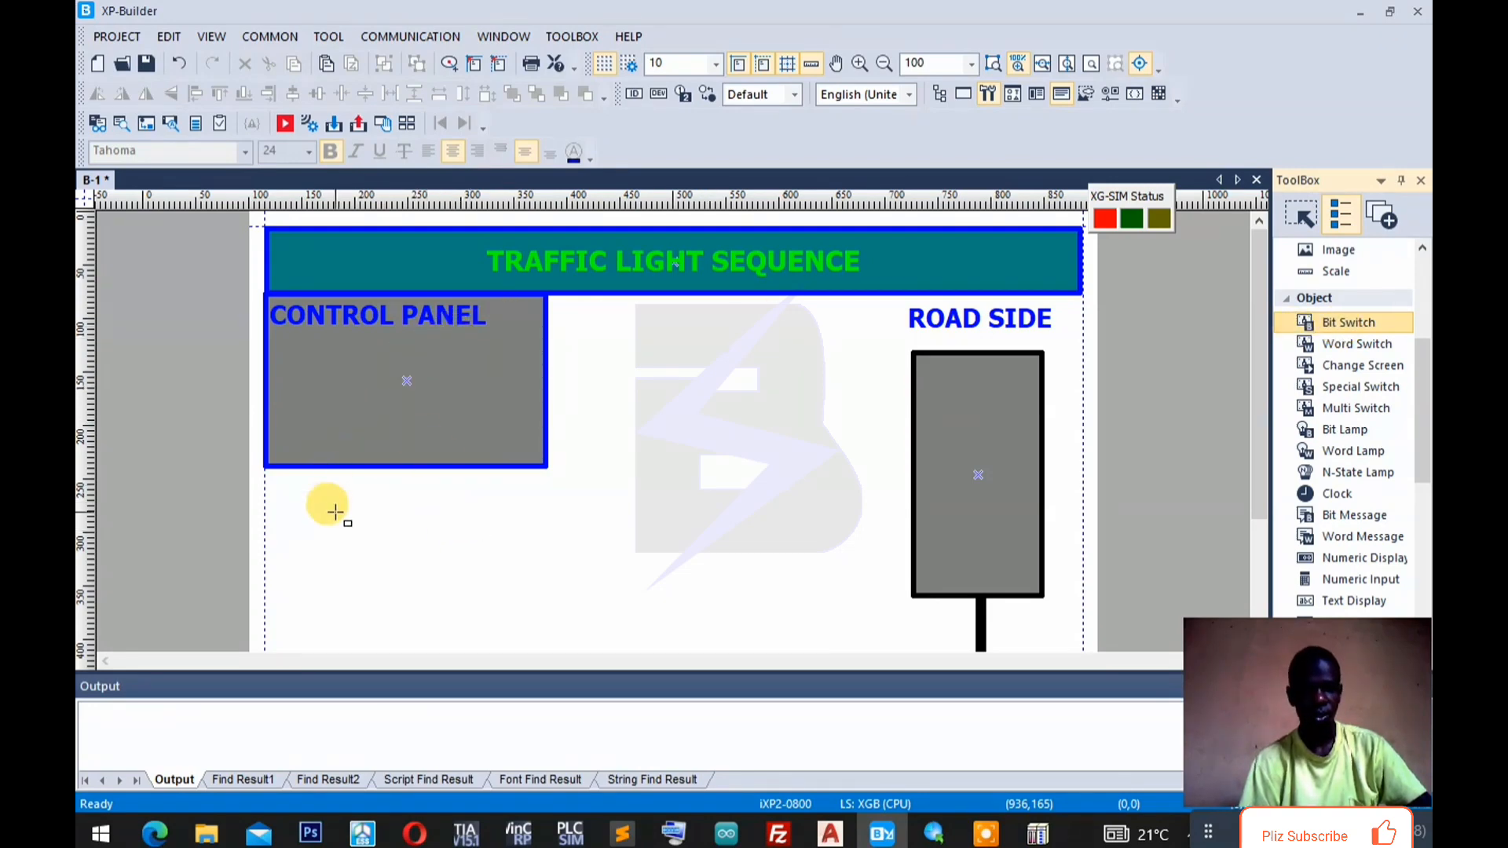
pyautogui.moveTo(335, 513); pyautogui.dragTo(417, 577)
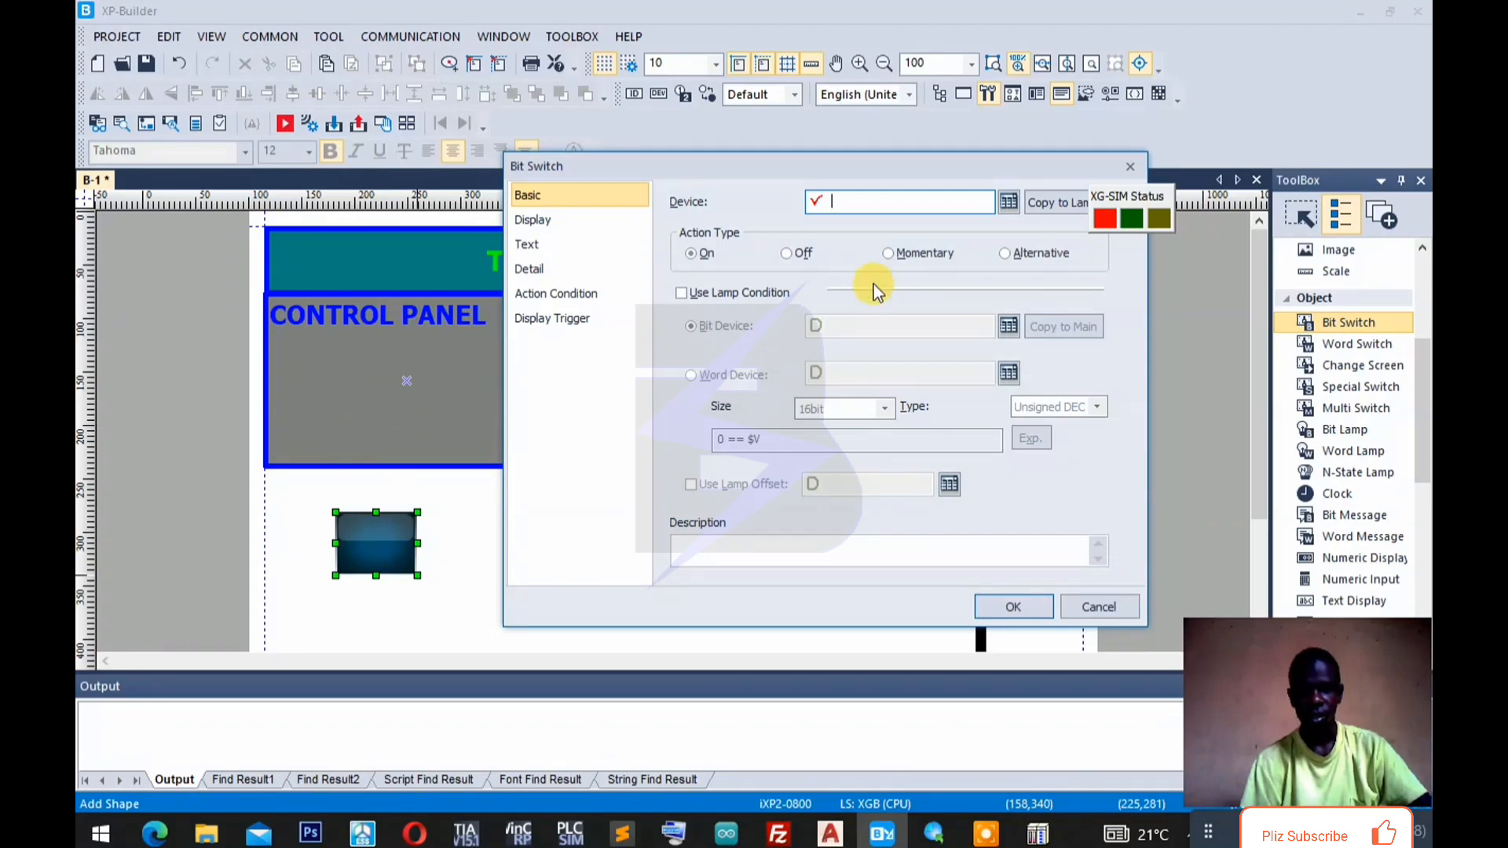
# Switch to XG5000, stop monitoring, check the stop and start contact addresses in the ladder program, and return to XP-Builder.
pyautogui.click(932, 839)
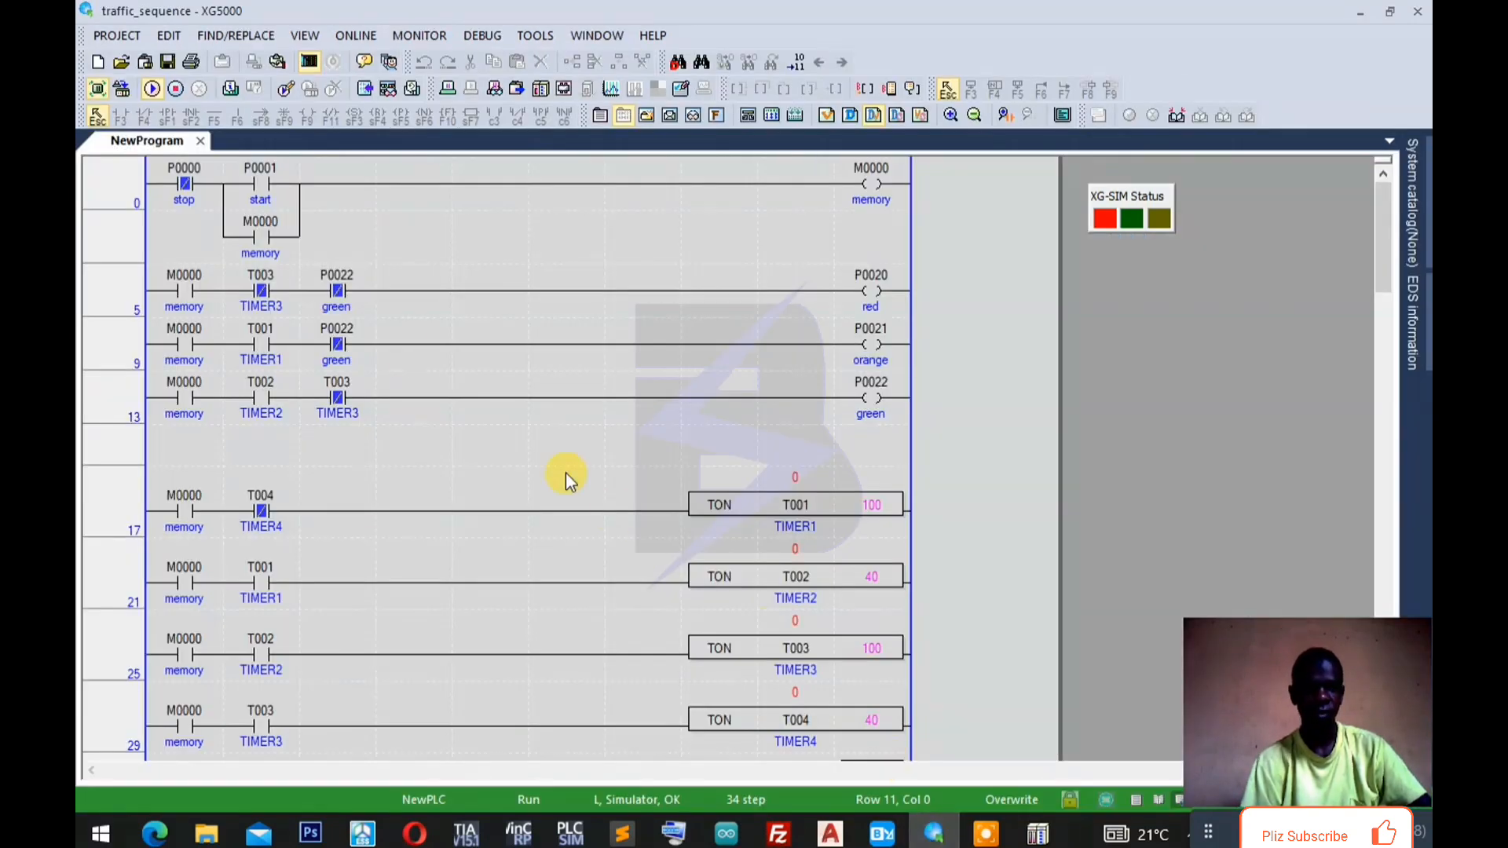
pyautogui.click(311, 59)
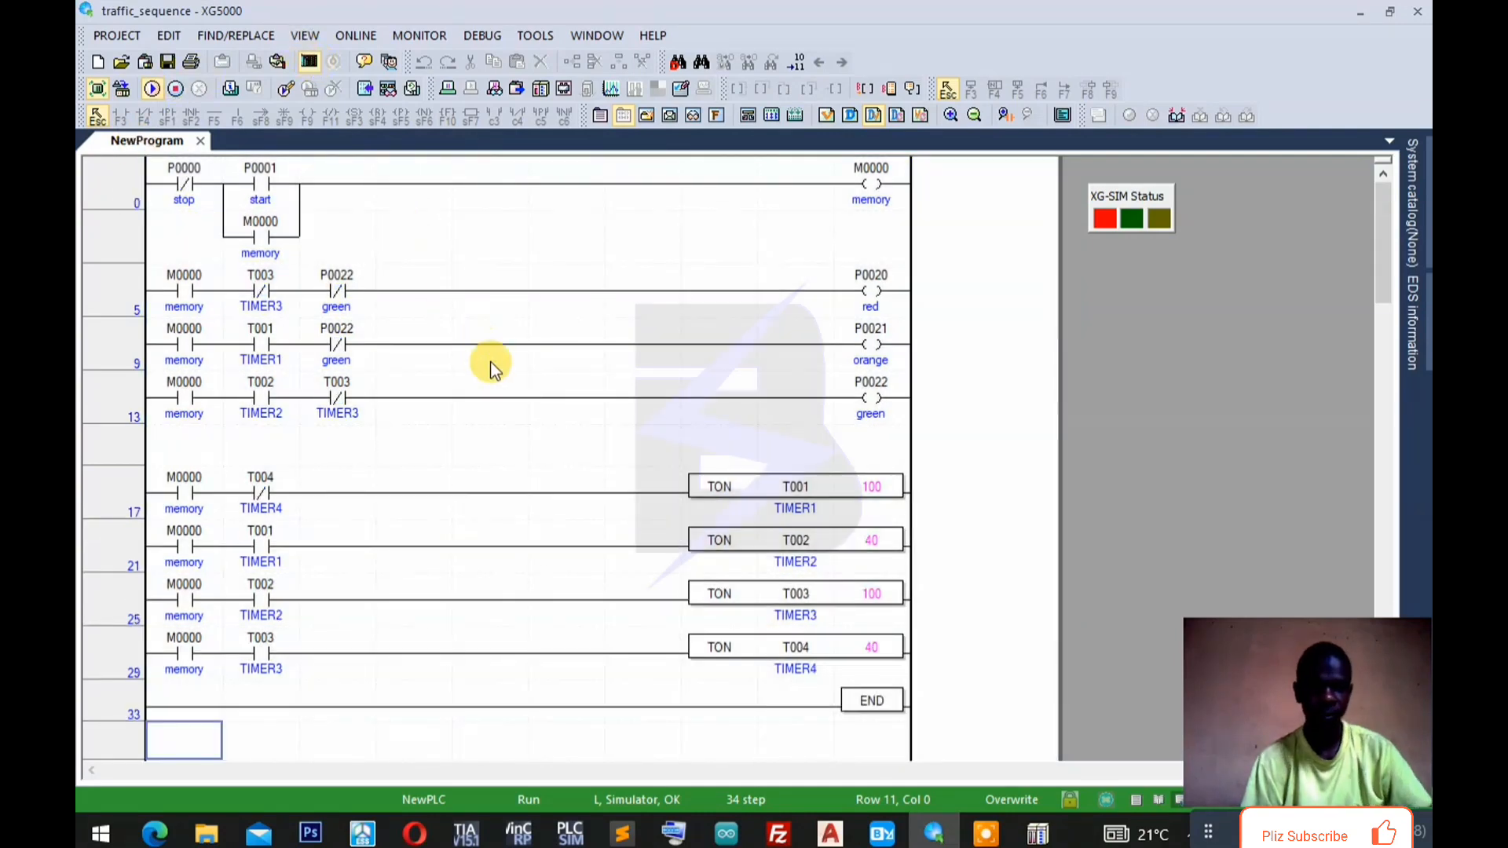
pyautogui.click(882, 833)
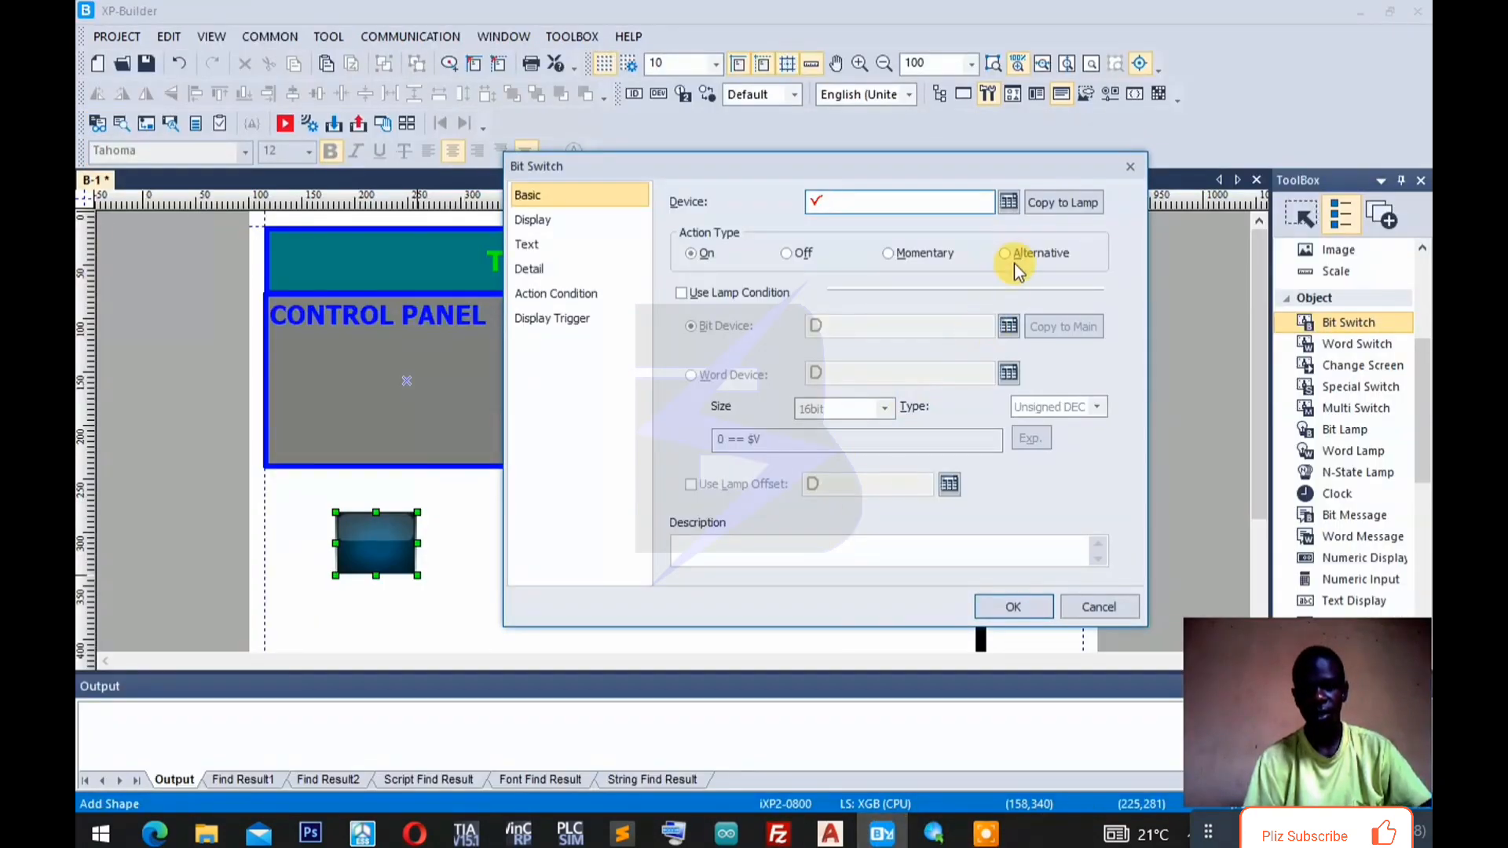
# Assign device P0 to the bit switch and set its action type to Momentary.
pyautogui.click(1008, 201)
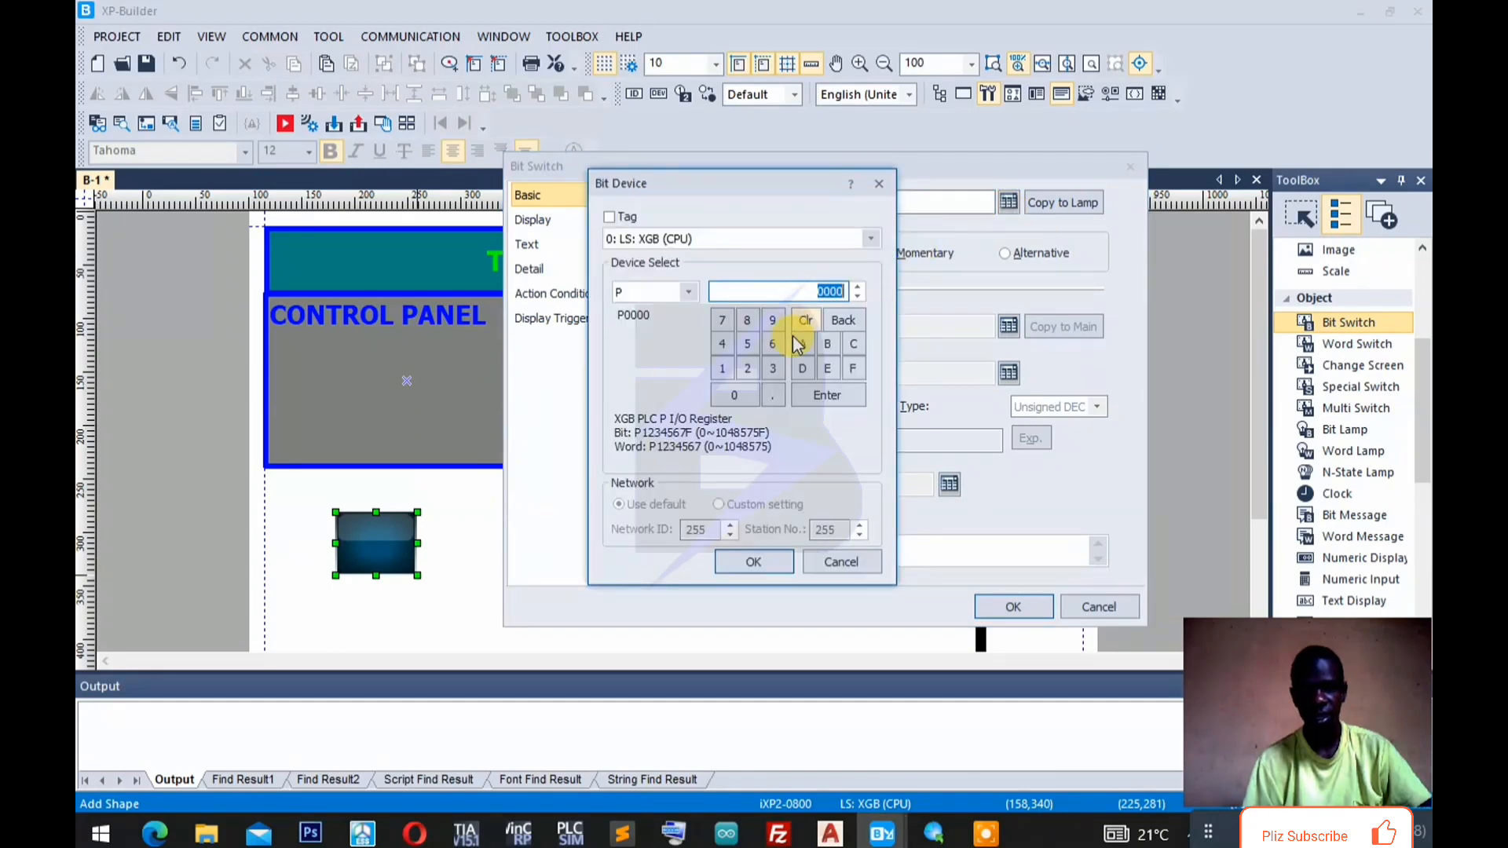
pyautogui.click(734, 395)
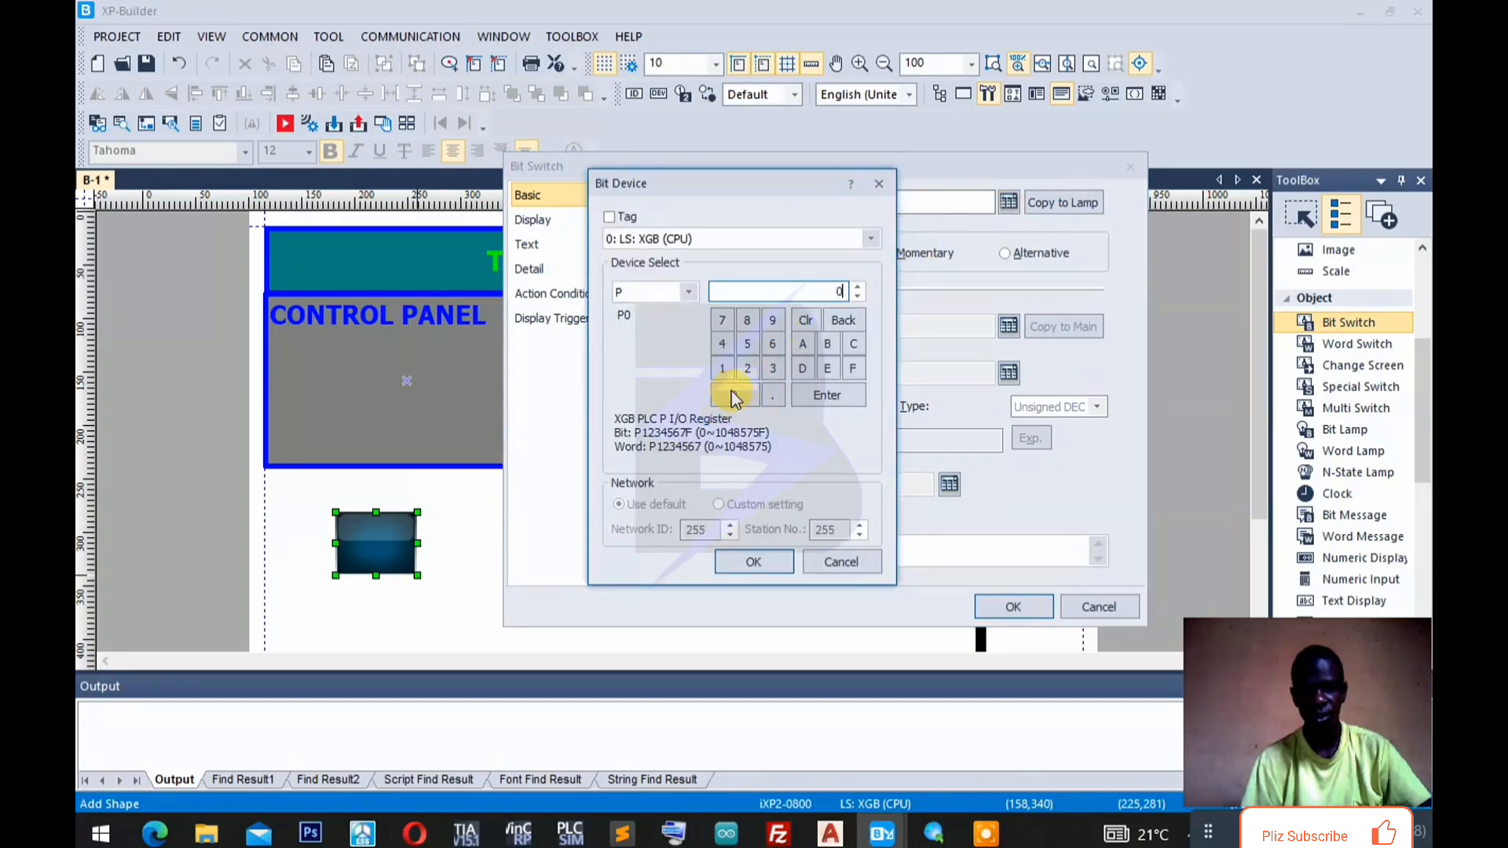
pyautogui.click(768, 567)
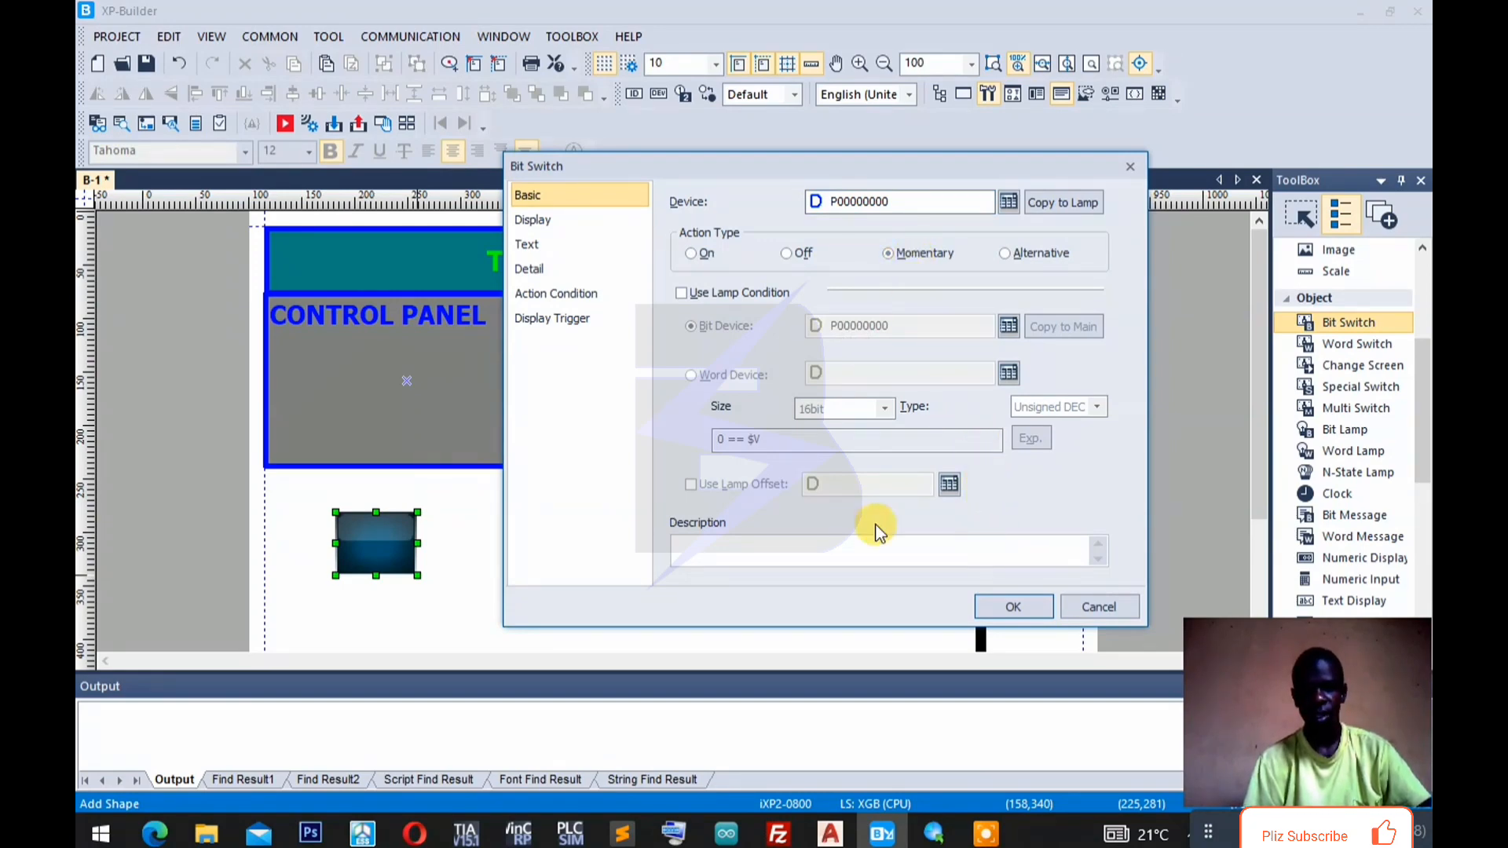
# Set the switch's image type to Same Image & Change Color/Pattern and choose the sixth round red button from the graphic library.
pyautogui.click(544, 227)
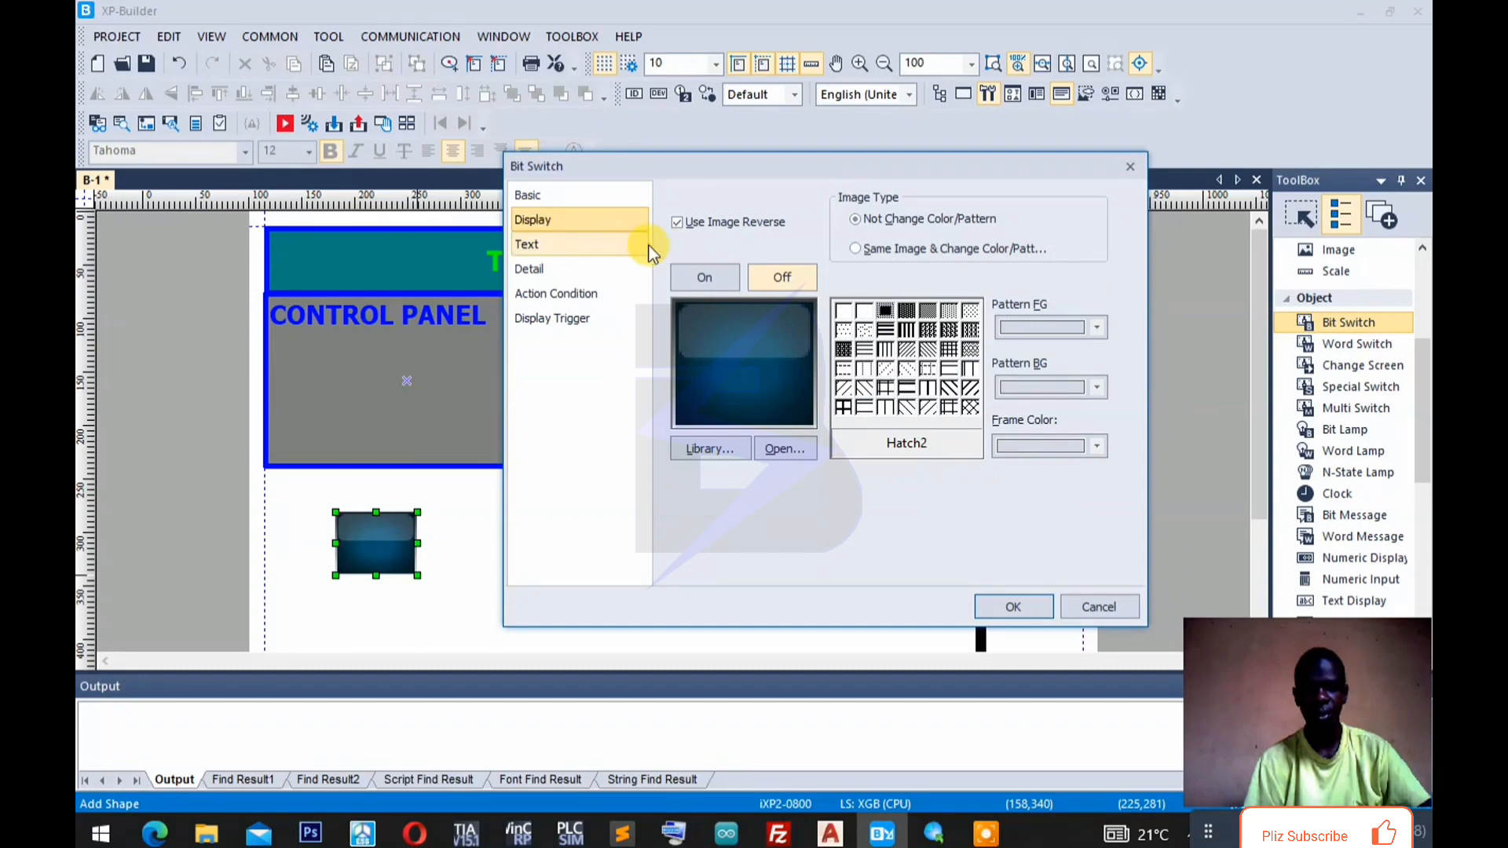
pyautogui.click(883, 249)
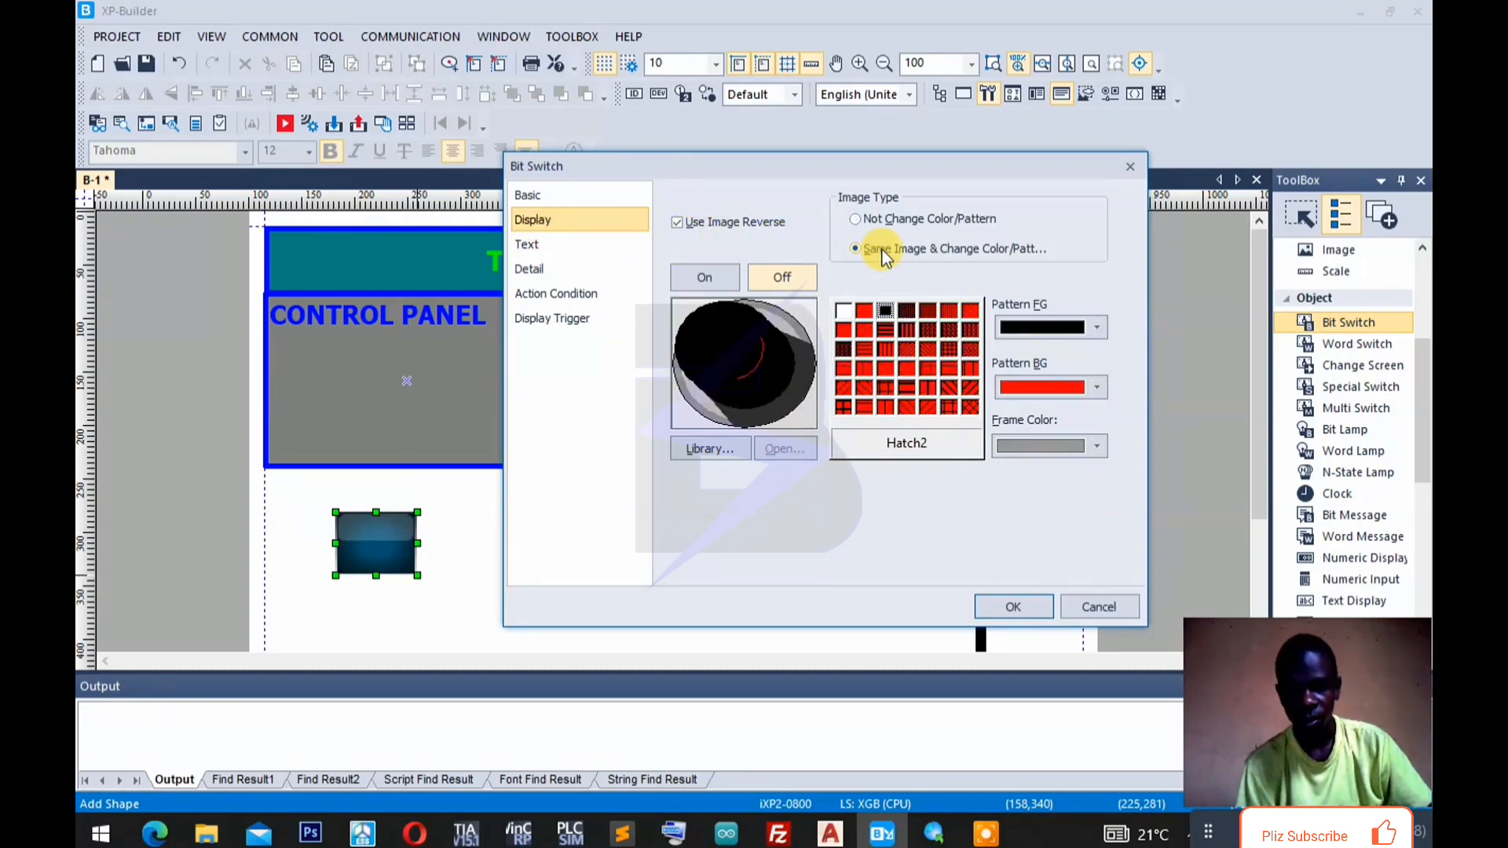
pyautogui.click(731, 277)
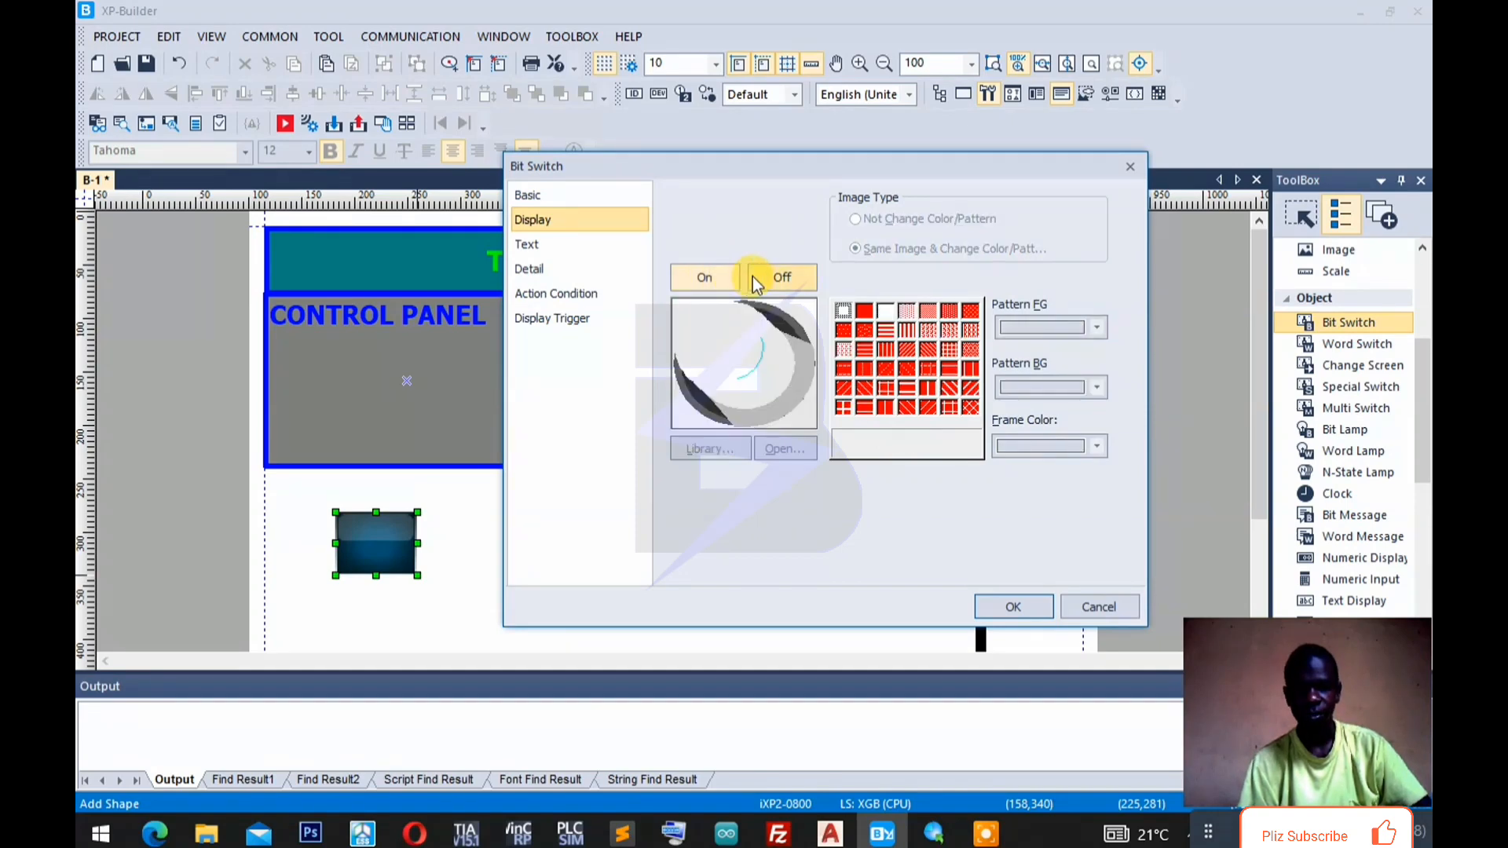
pyautogui.click(752, 277)
pyautogui.click(735, 448)
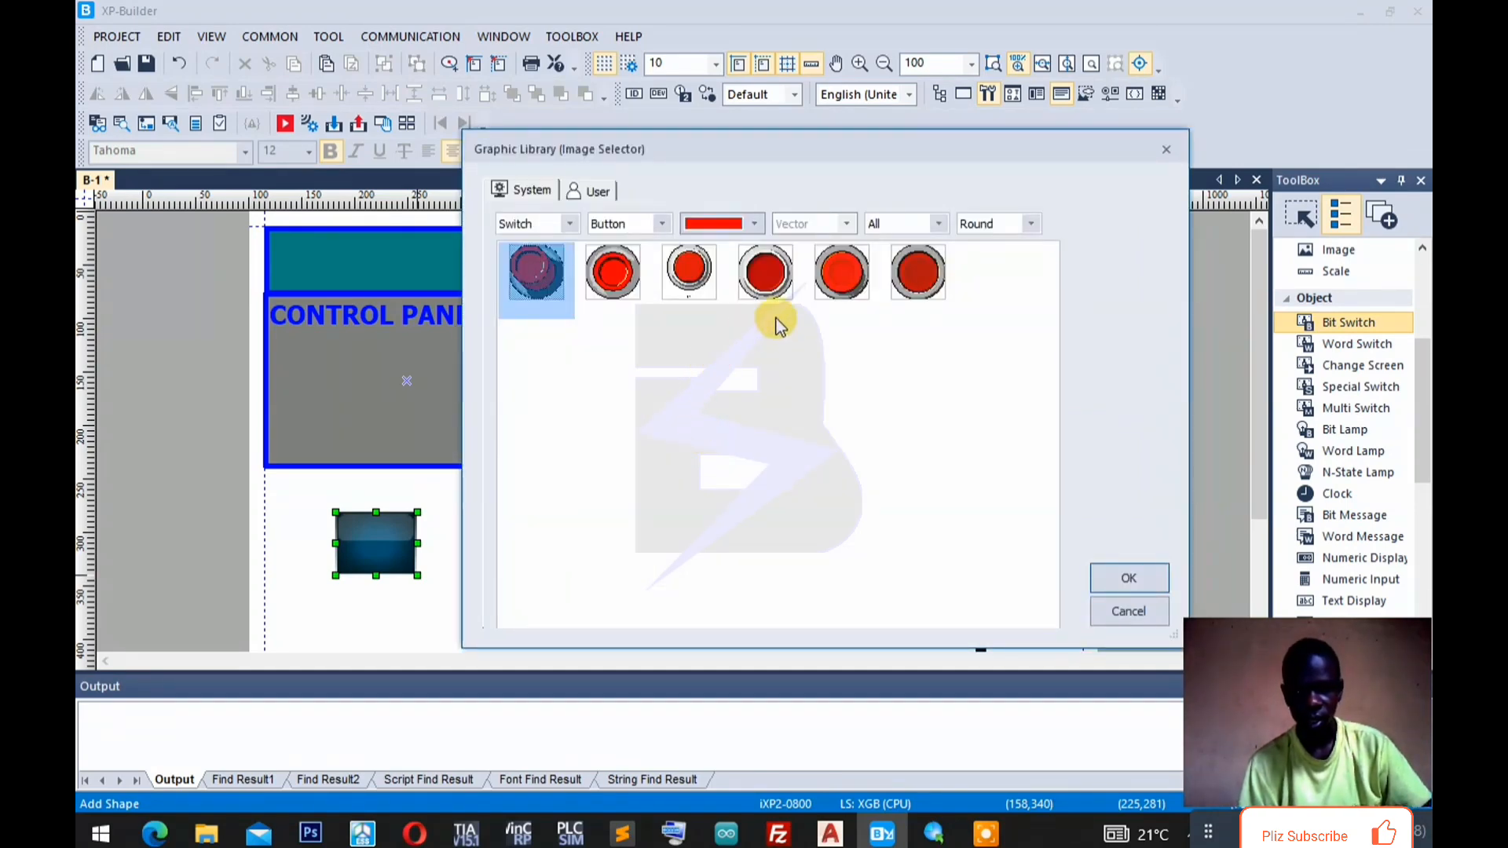
pyautogui.click(924, 294)
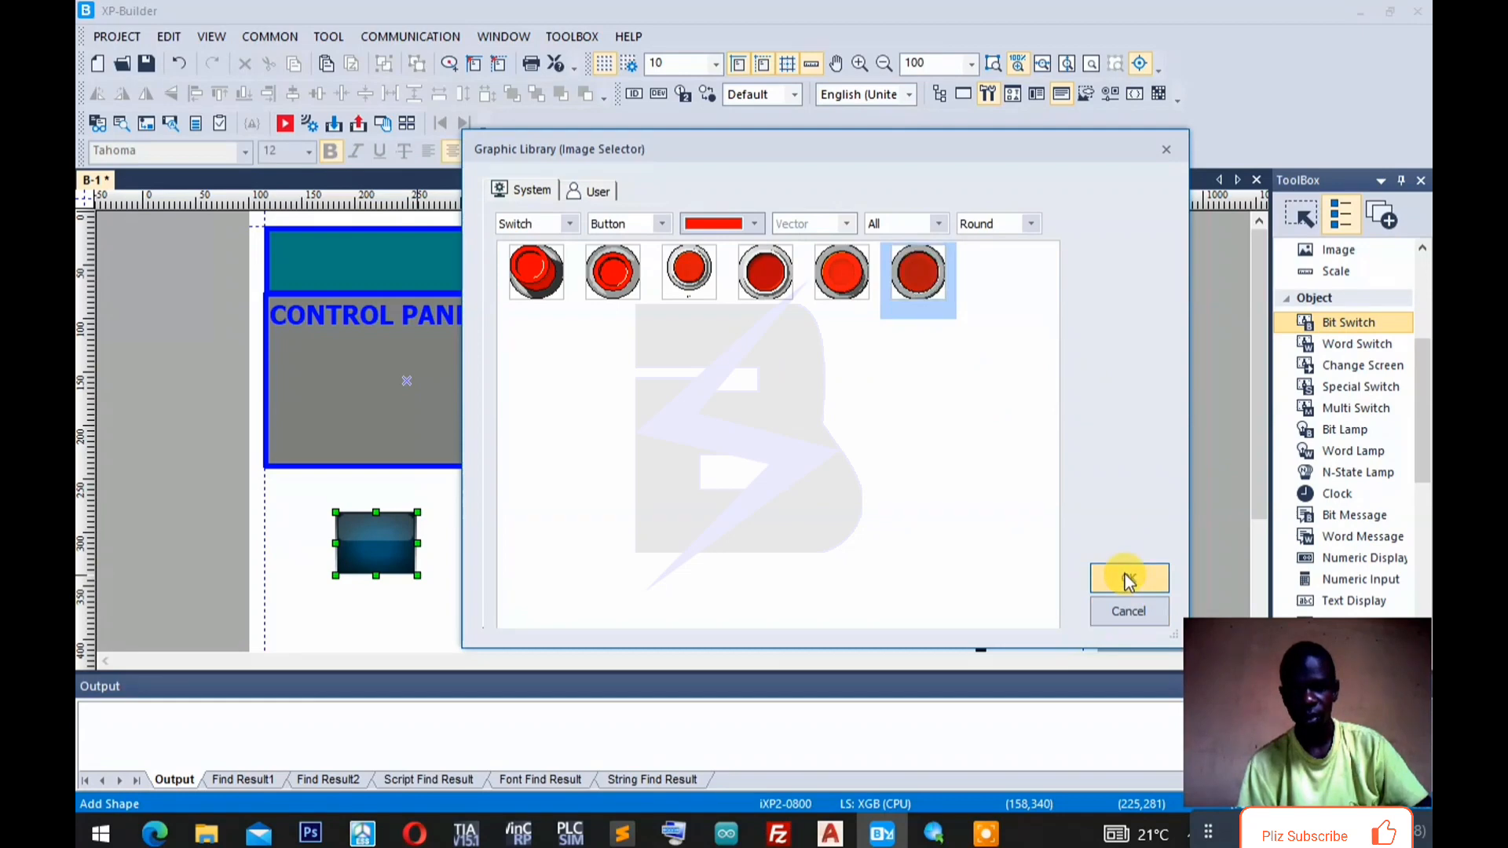
pyautogui.click(1128, 578)
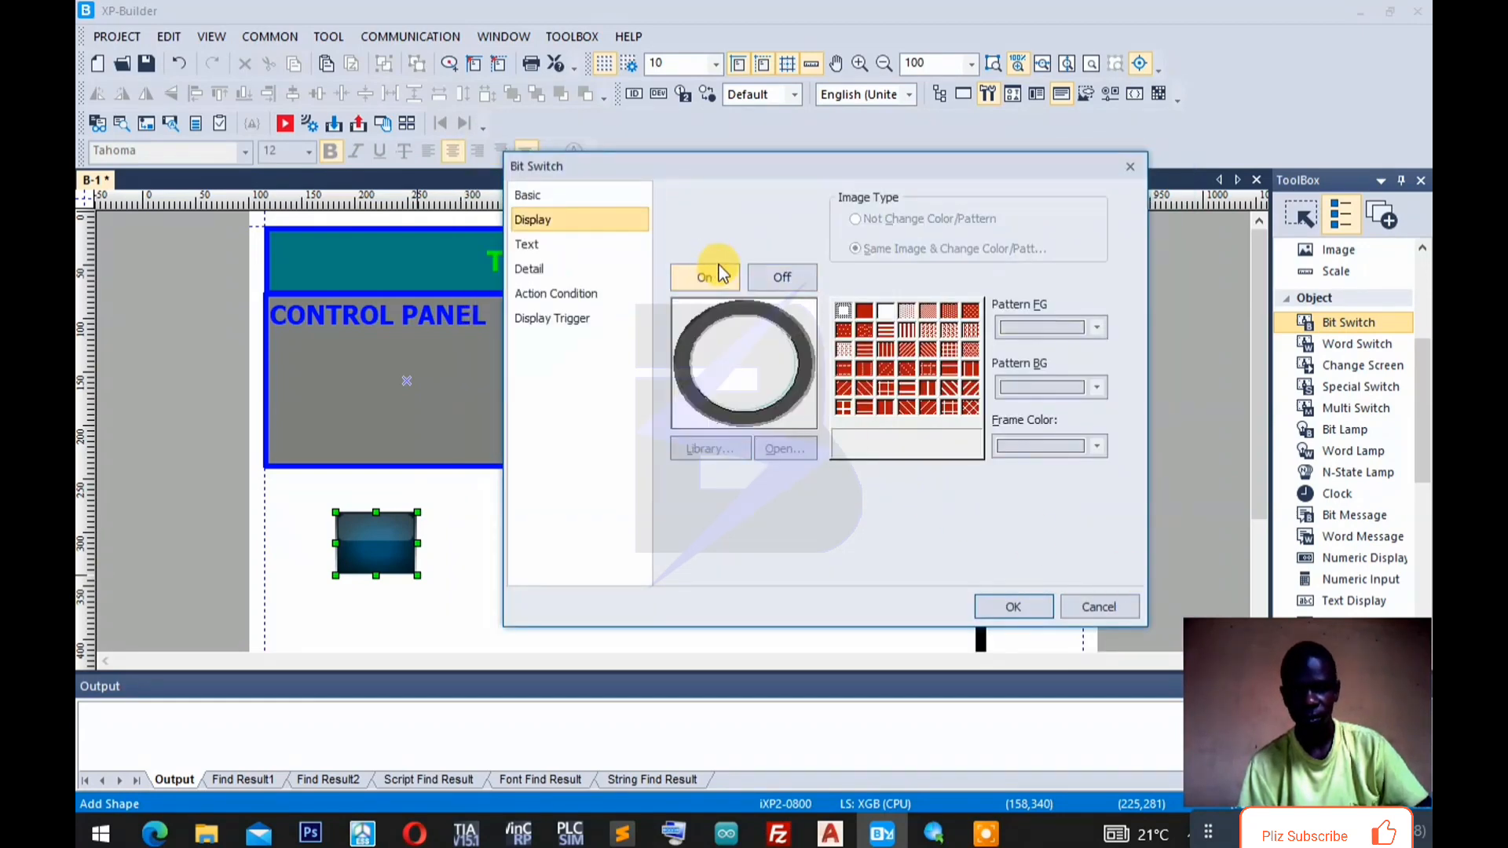
# Set the Off-state pattern foreground colour of the bit switch to dark red and compare it with the On-state image.
pyautogui.click(774, 280)
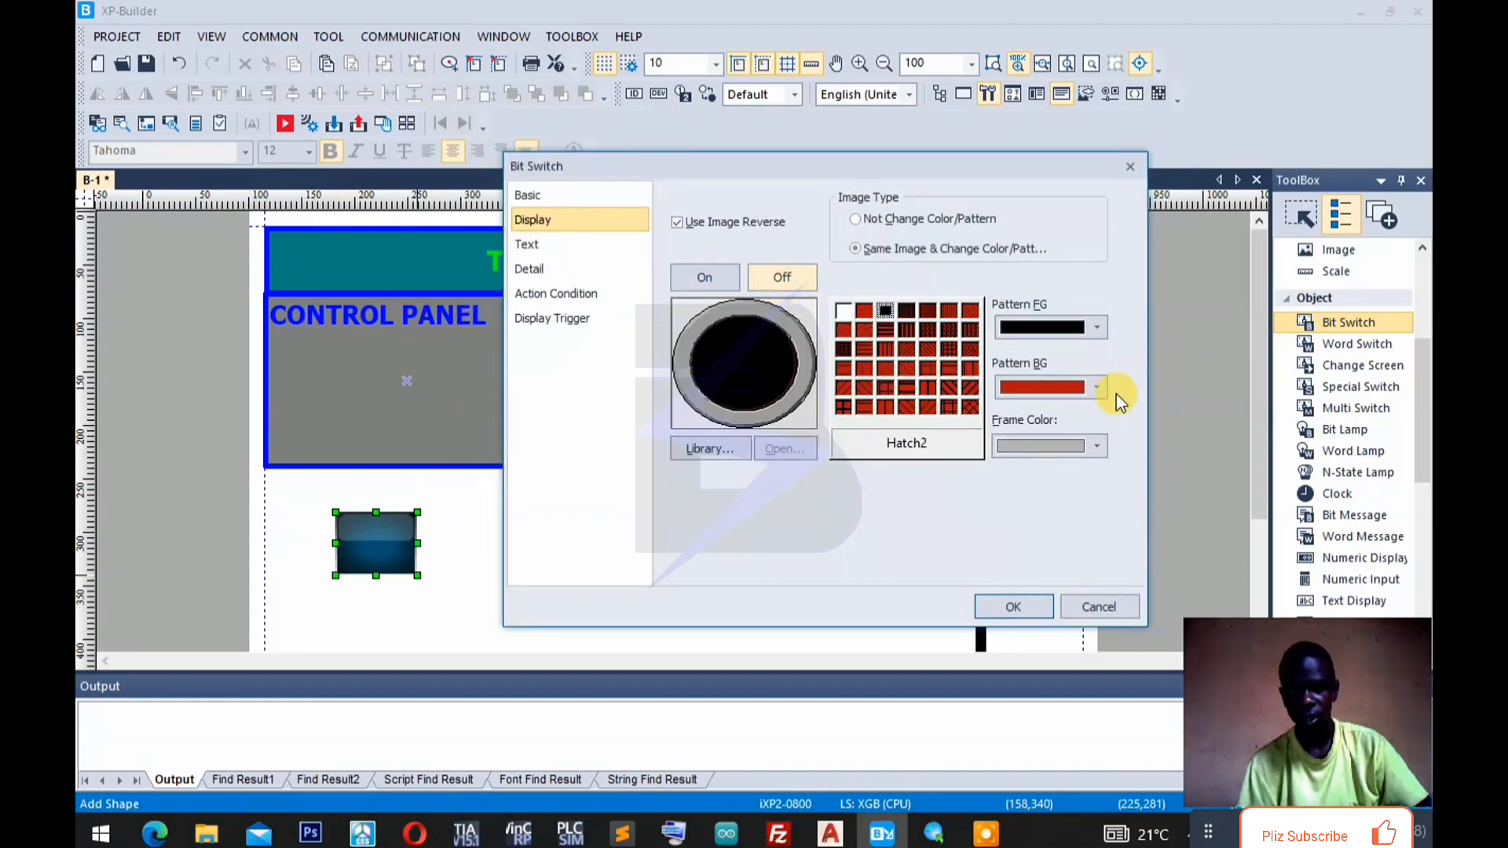
pyautogui.click(1095, 328)
pyautogui.click(1021, 355)
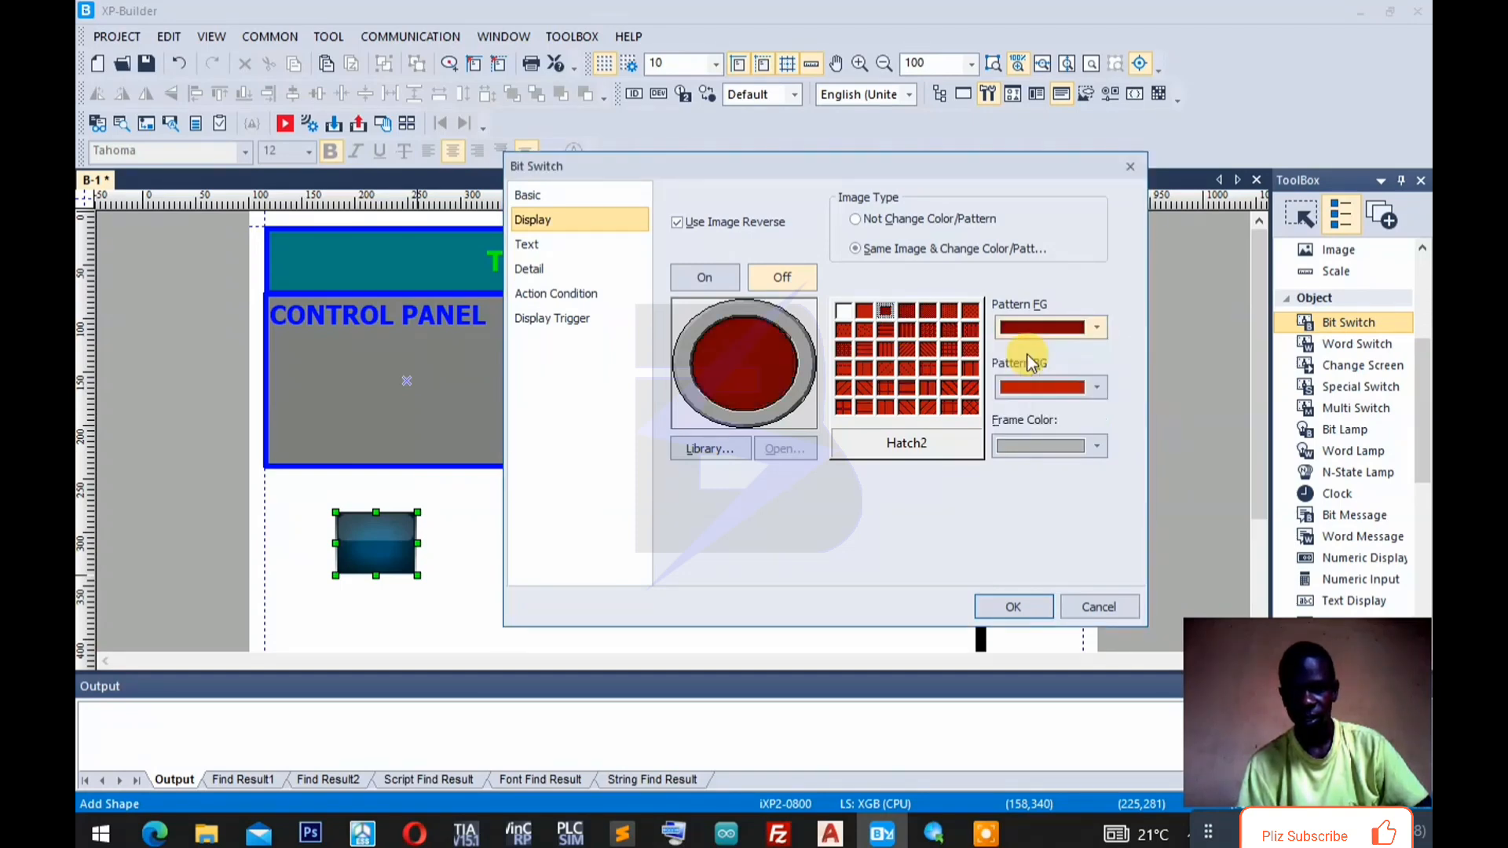
pyautogui.click(711, 281)
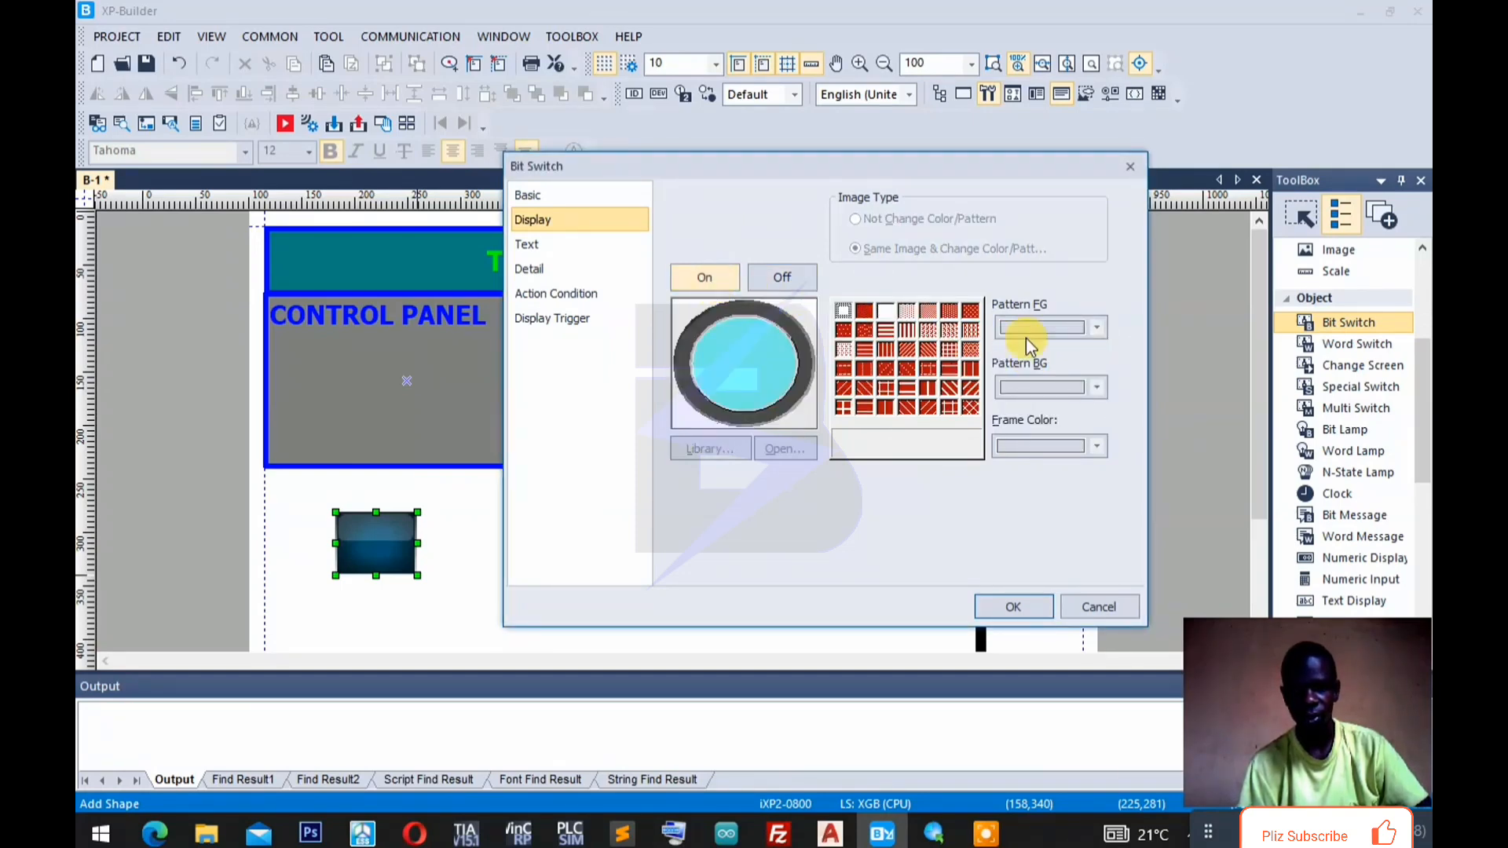
pyautogui.click(785, 277)
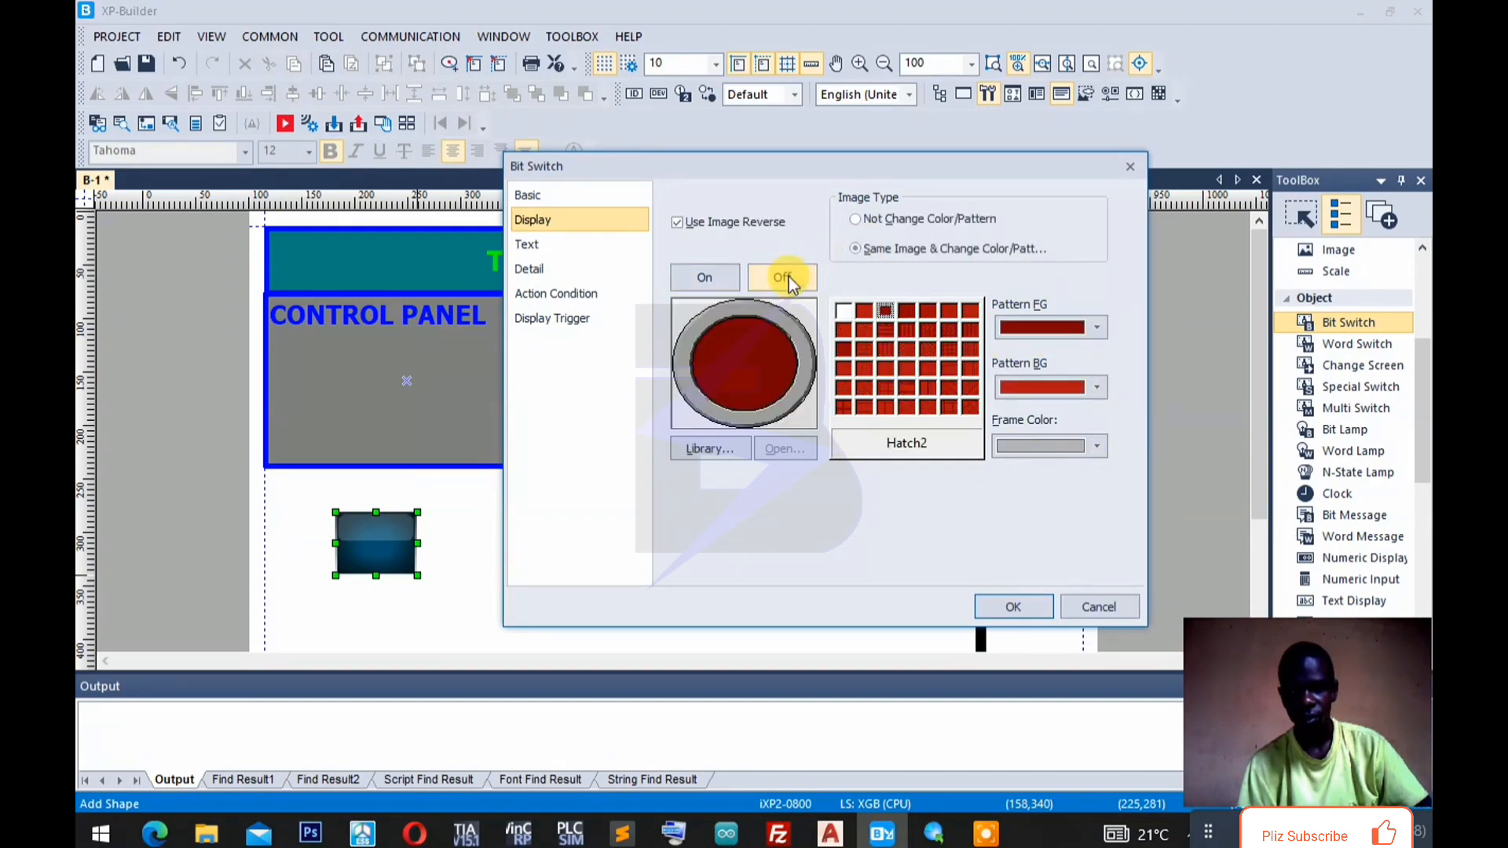
# Turn off image reverse, give the On state a dark red pattern foreground with the Hatch2 pattern, and apply the switch settings.
pyautogui.click(717, 222)
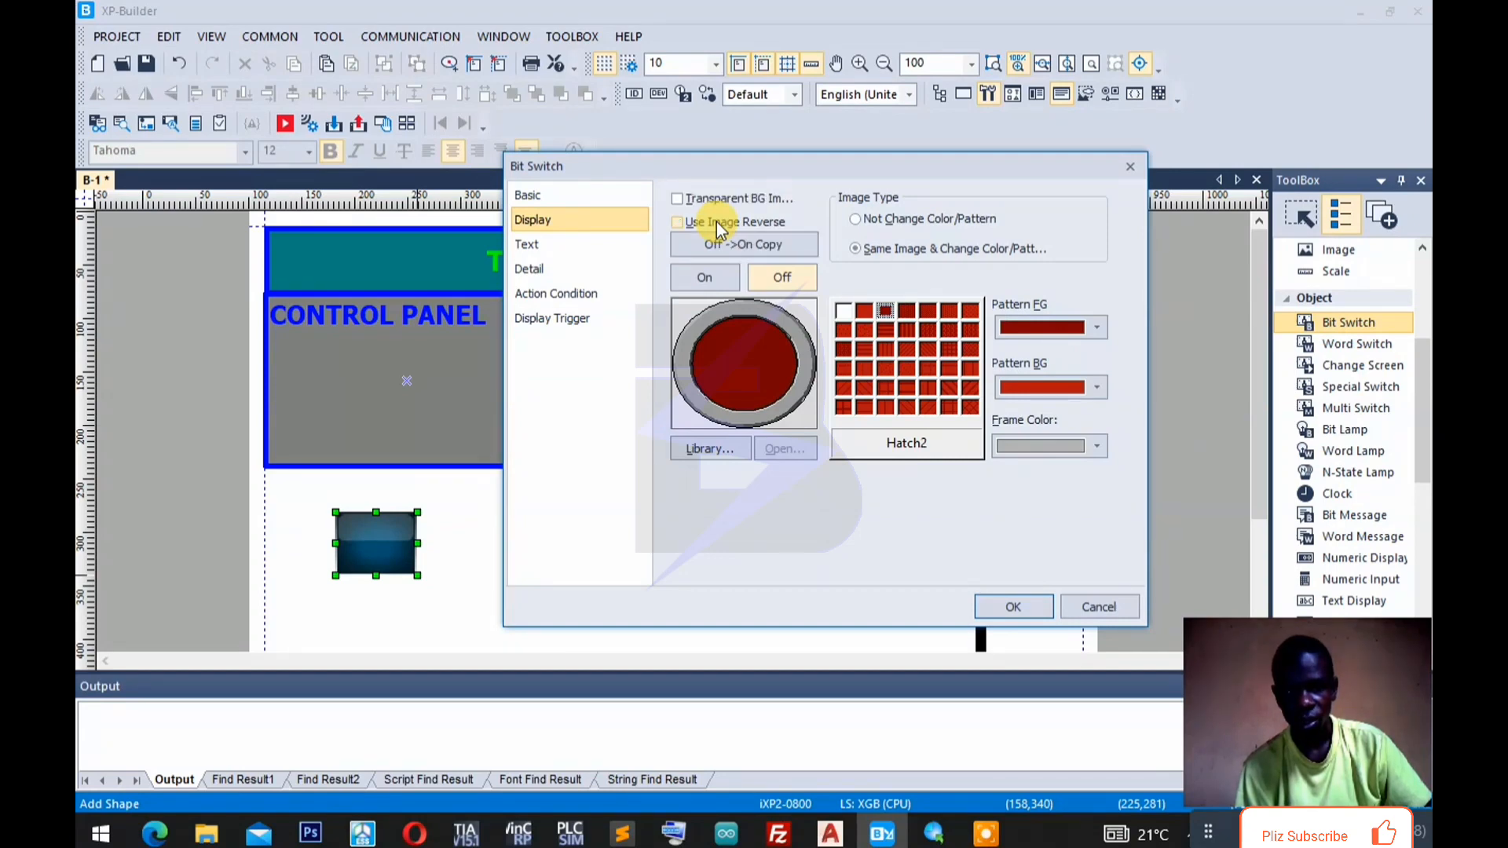
pyautogui.click(742, 279)
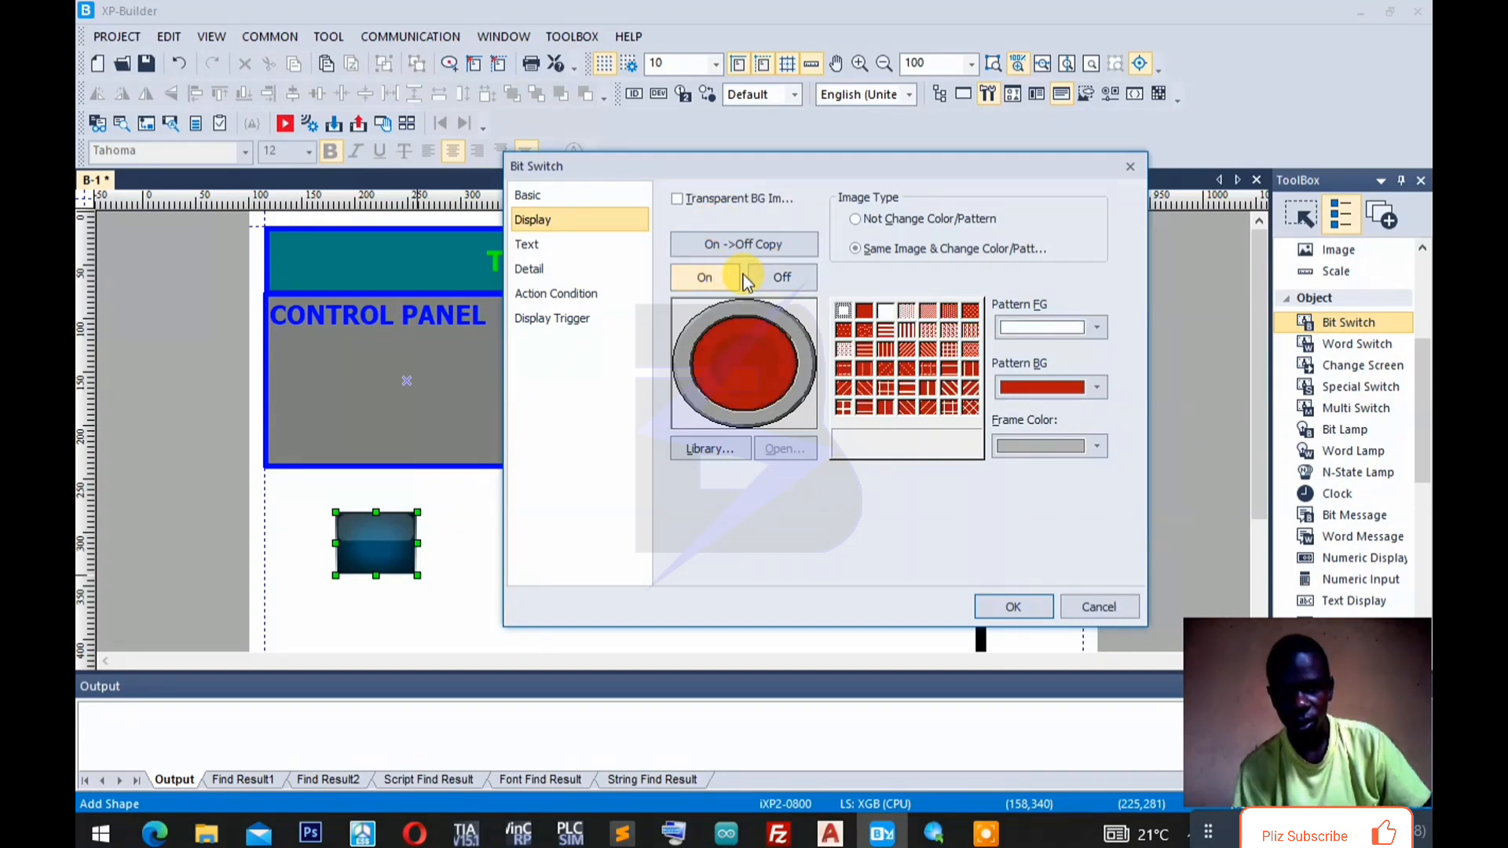
pyautogui.click(1098, 327)
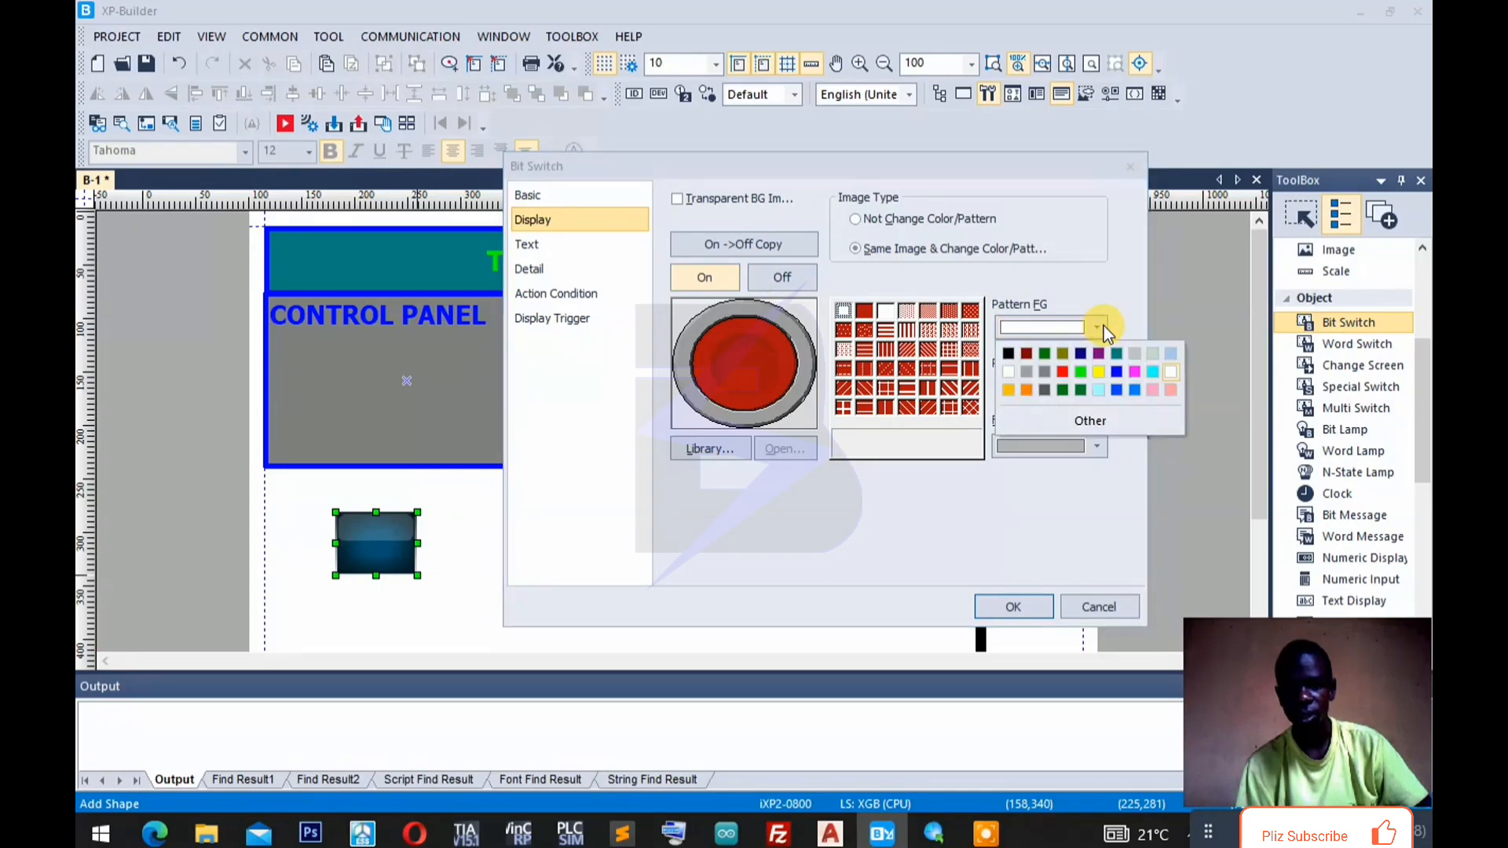
pyautogui.click(1029, 353)
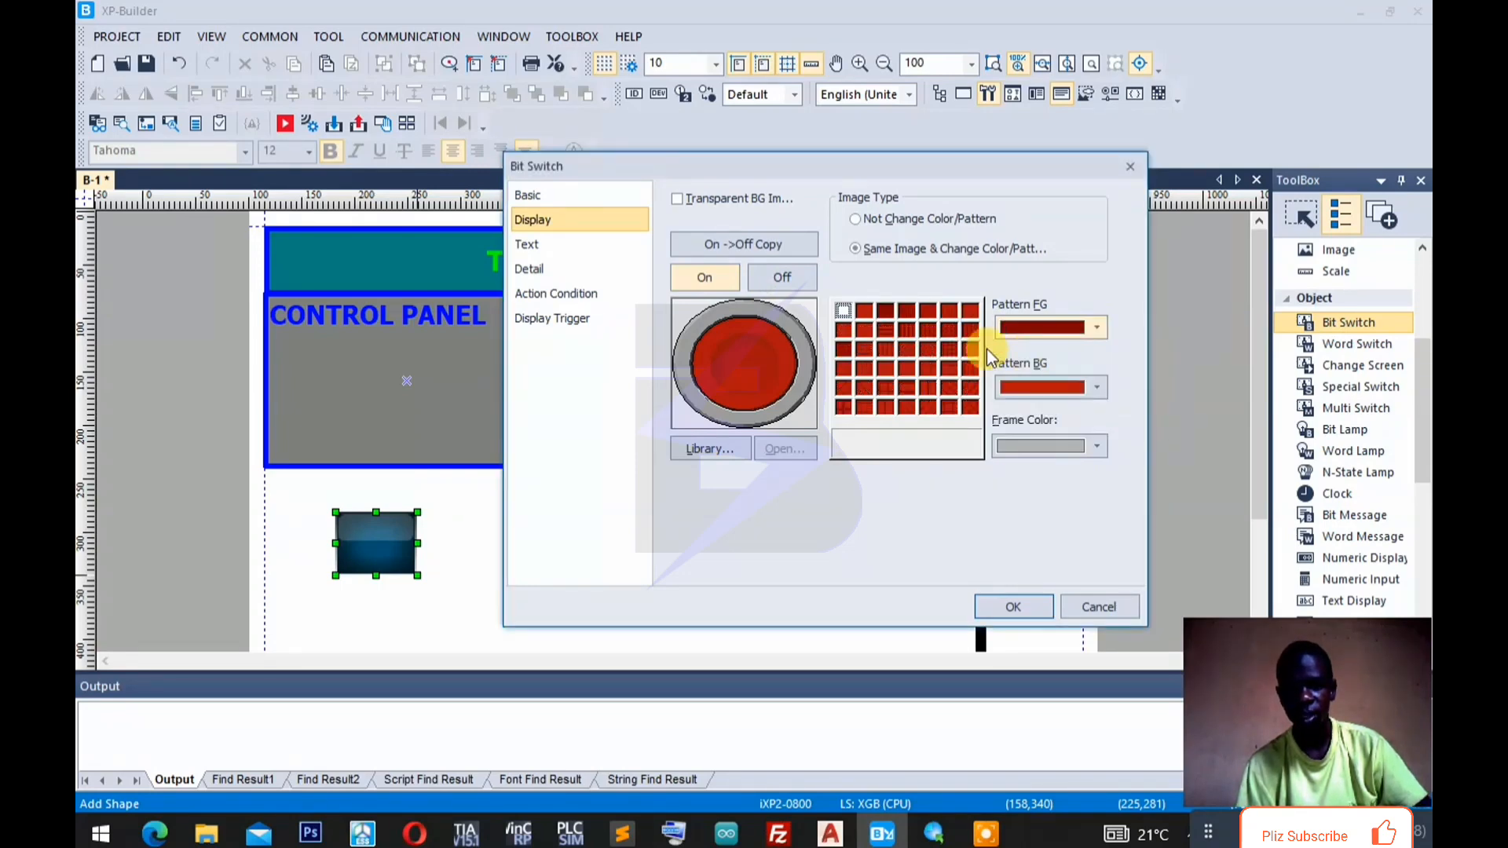
pyautogui.click(886, 311)
pyautogui.click(776, 281)
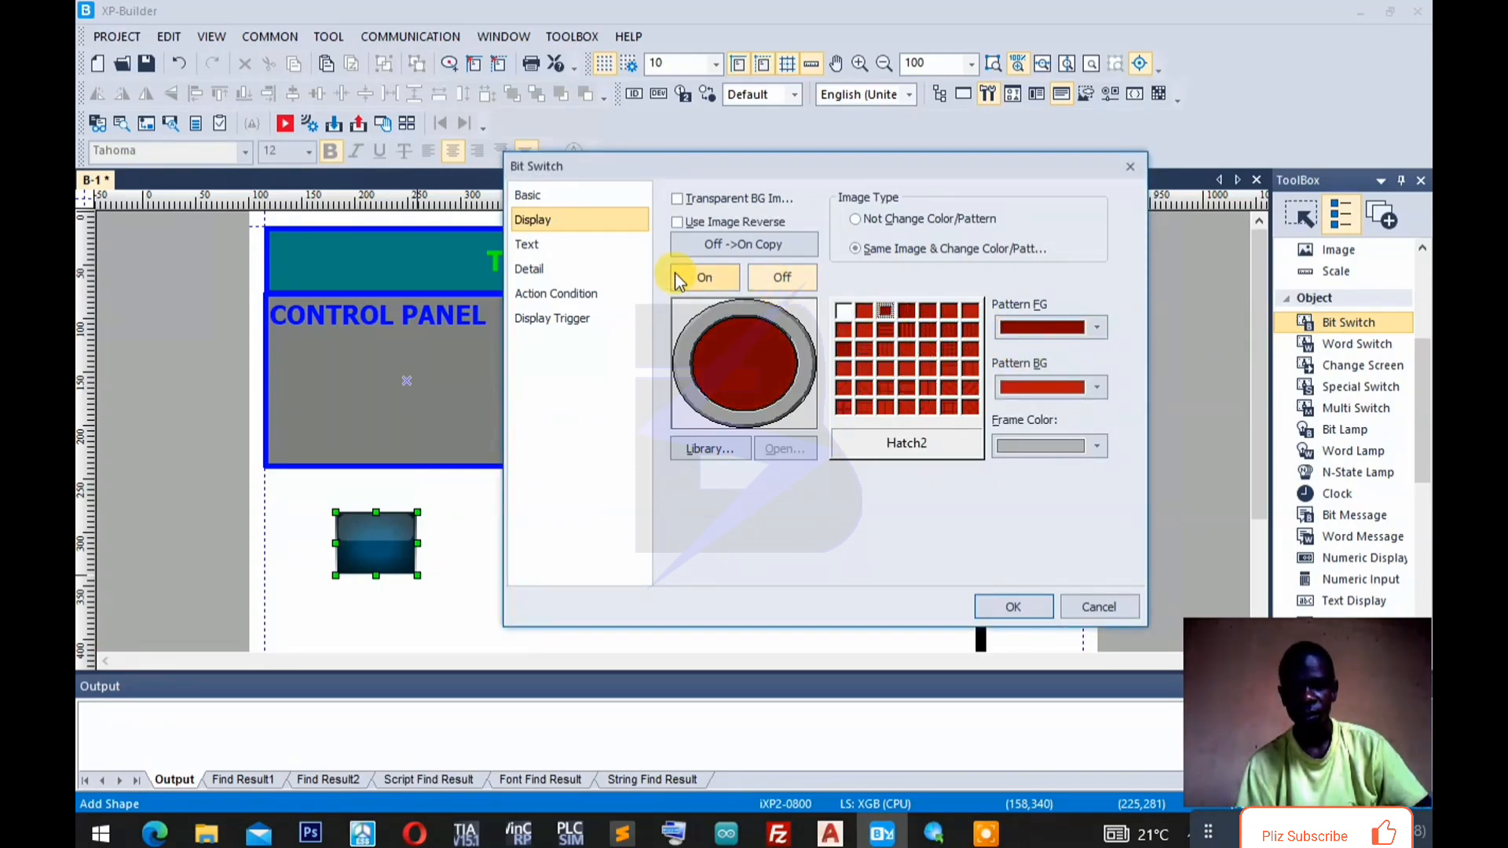
pyautogui.click(680, 281)
pyautogui.click(759, 279)
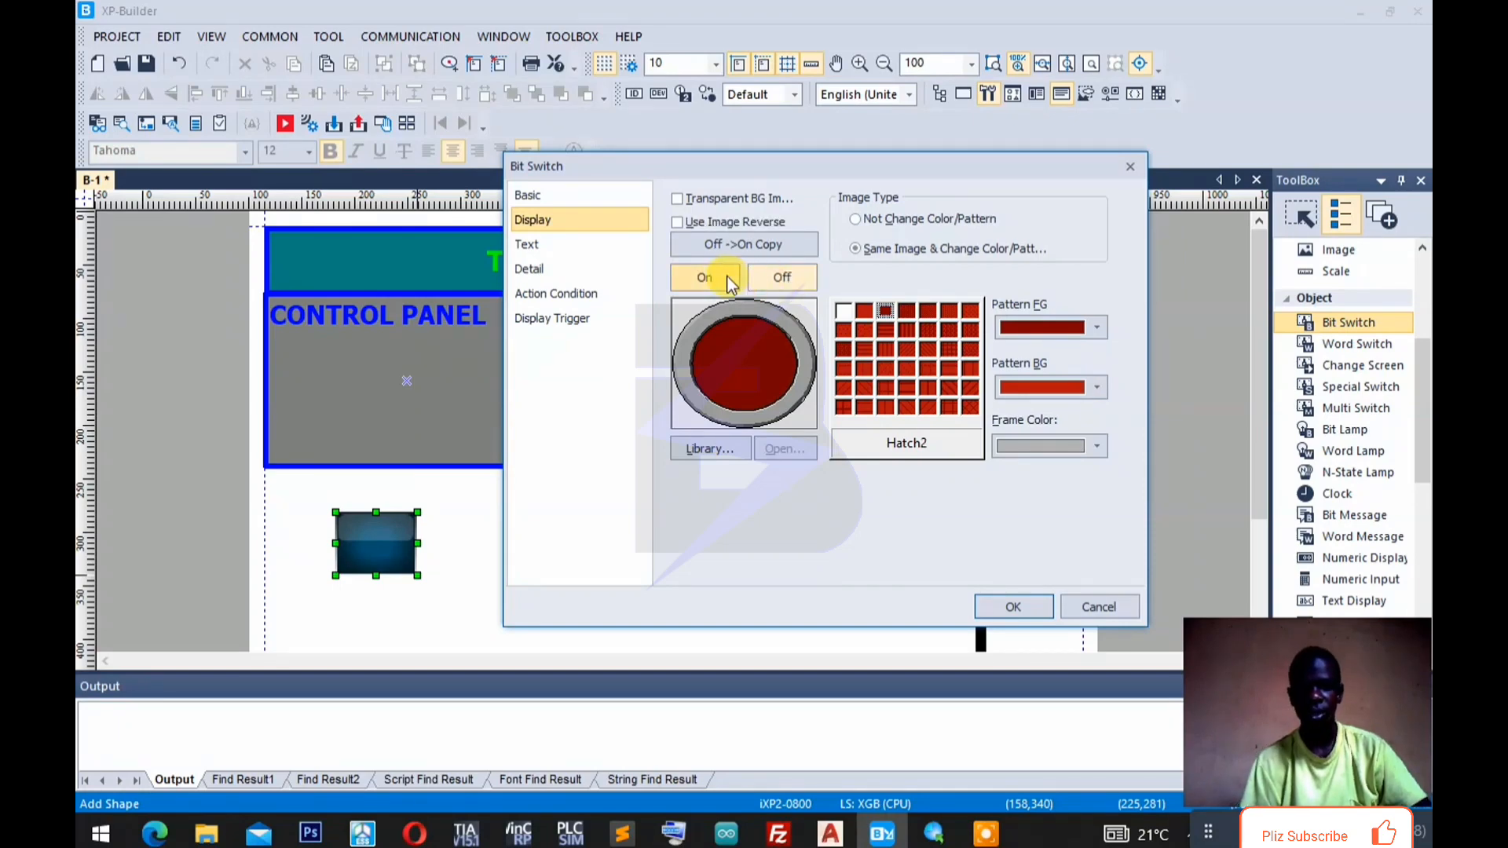
pyautogui.click(730, 282)
pyautogui.click(799, 281)
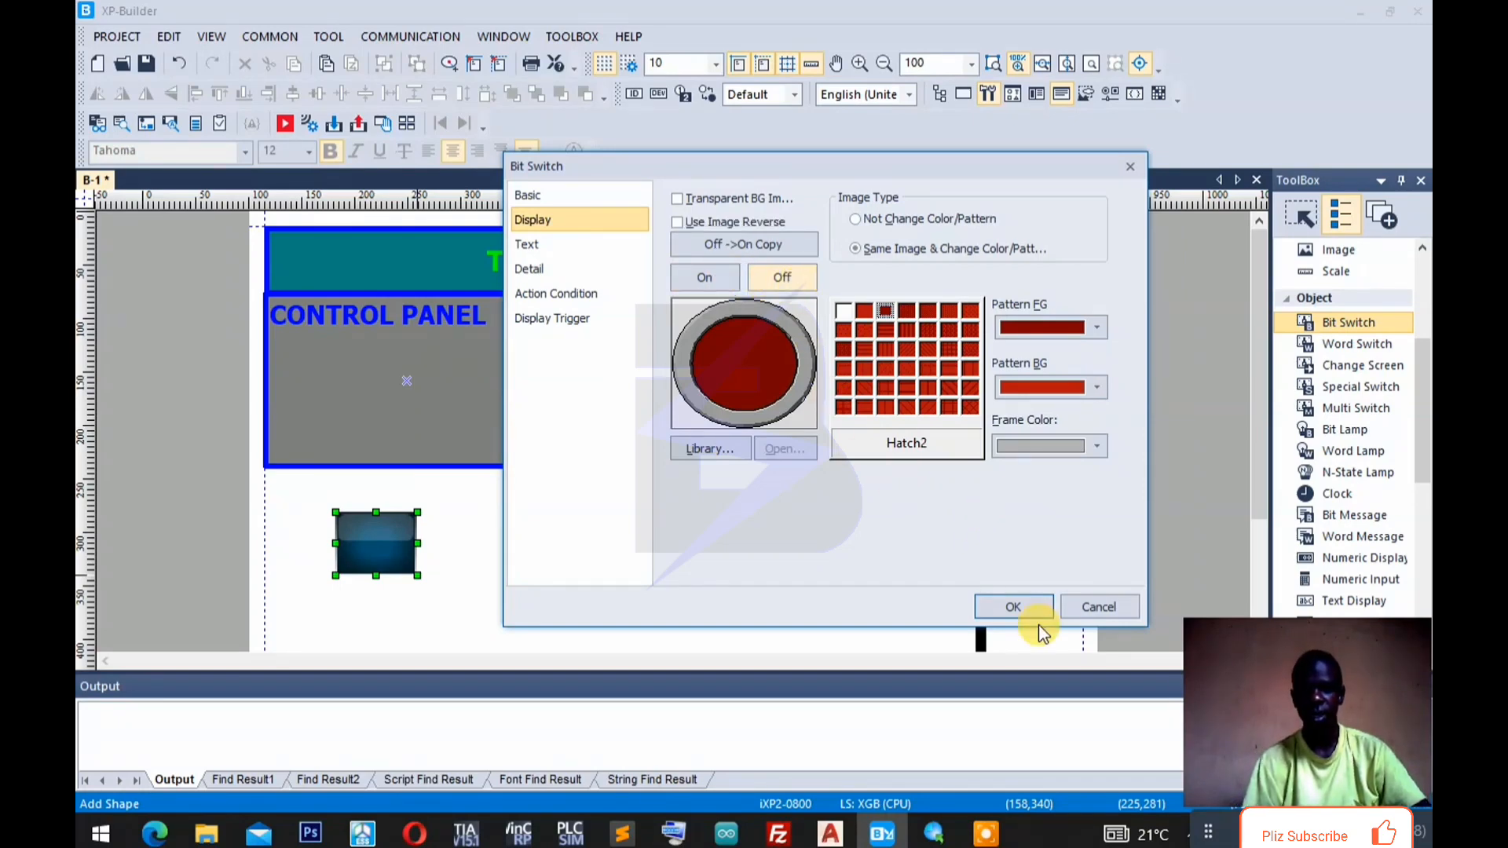
pyautogui.click(1013, 606)
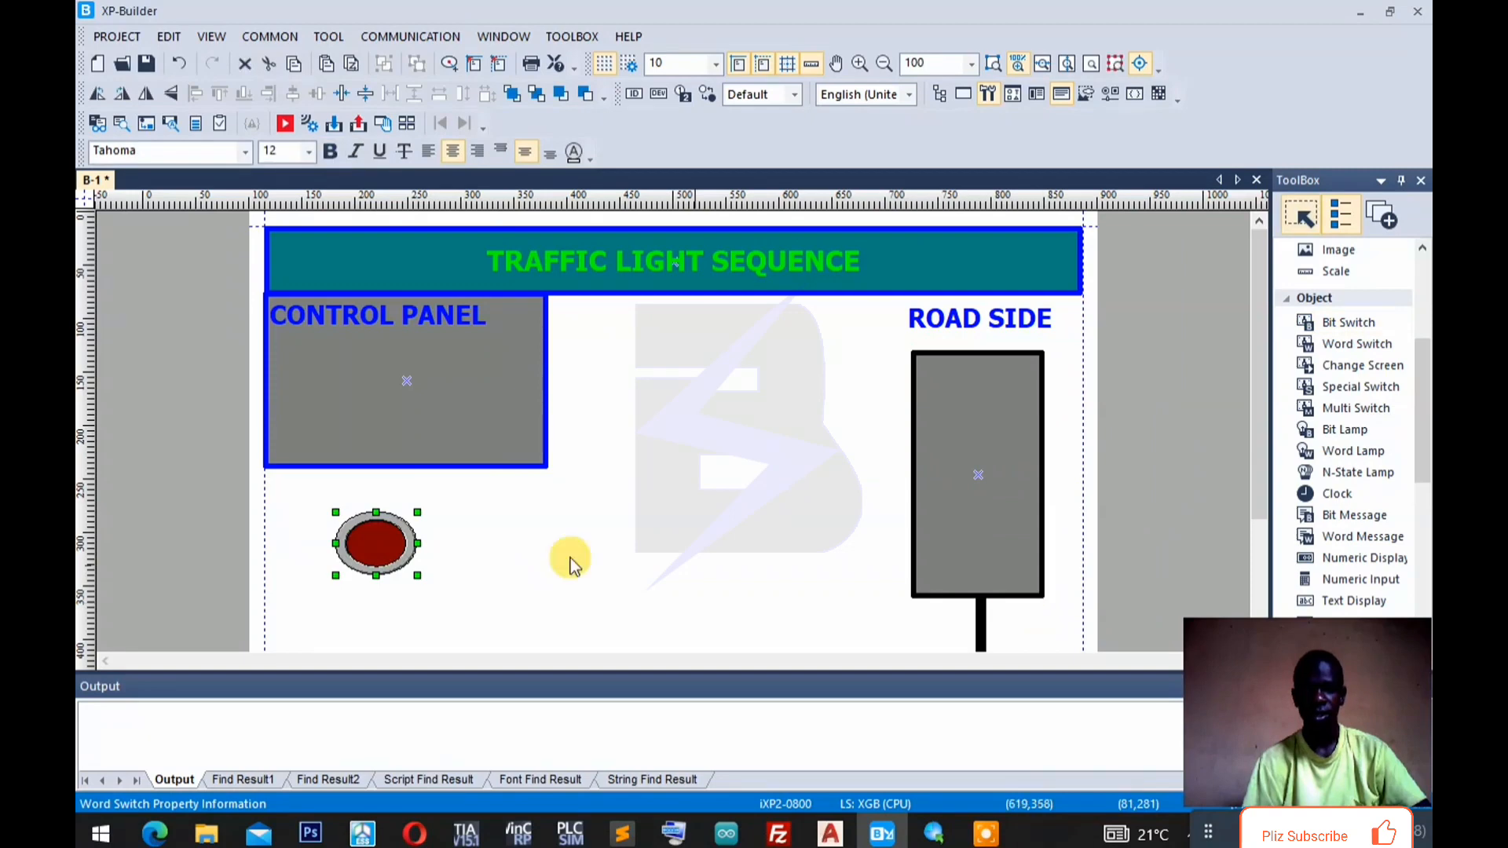
# Enable captions on the red bit switch and set the On caption to STOP in size 18, black and bold.
pyautogui.doubleClick(389, 546)
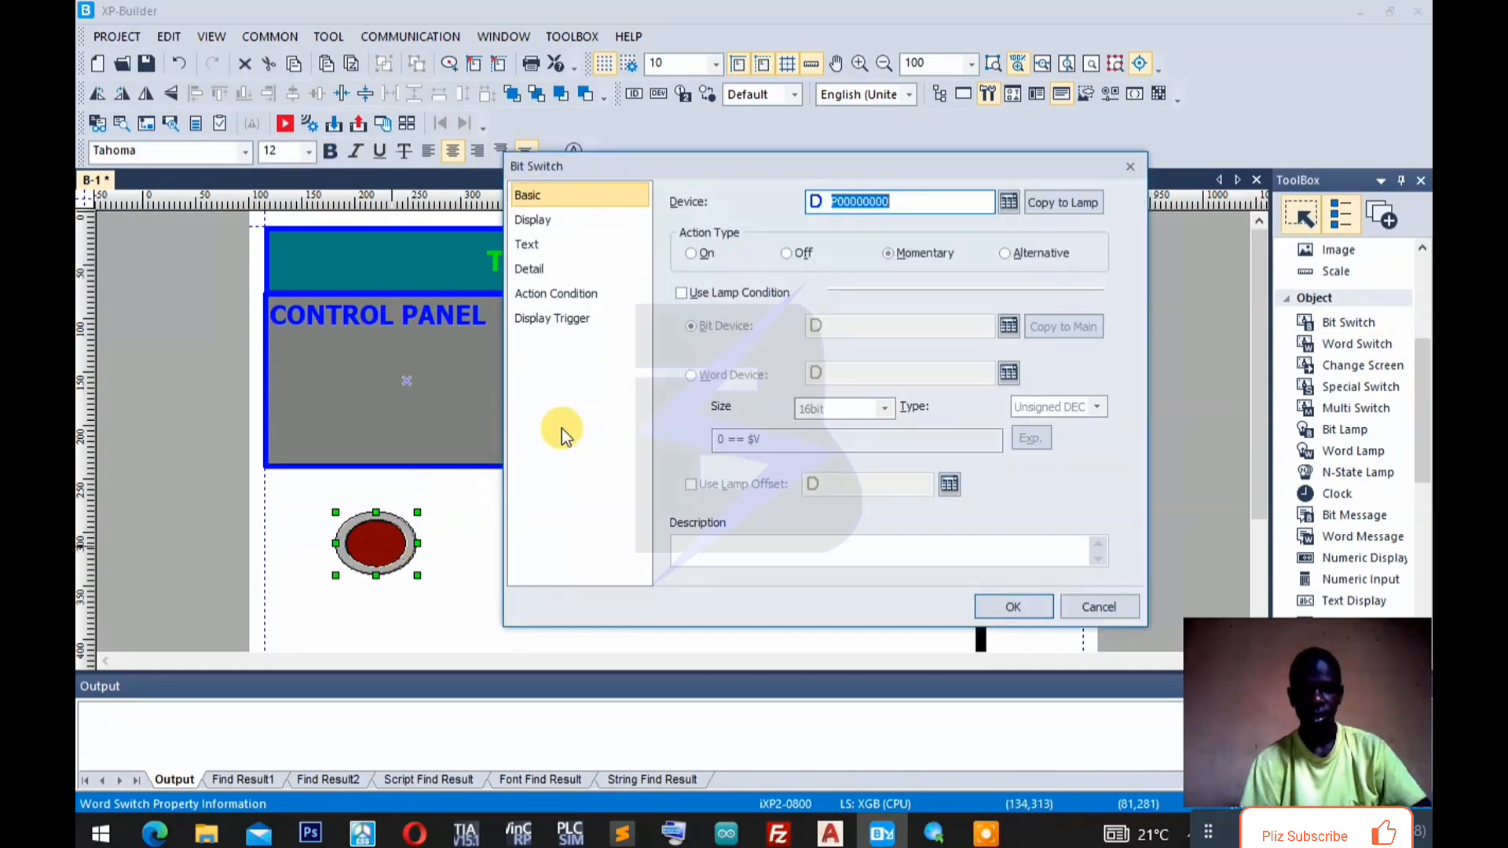
pyautogui.click(554, 248)
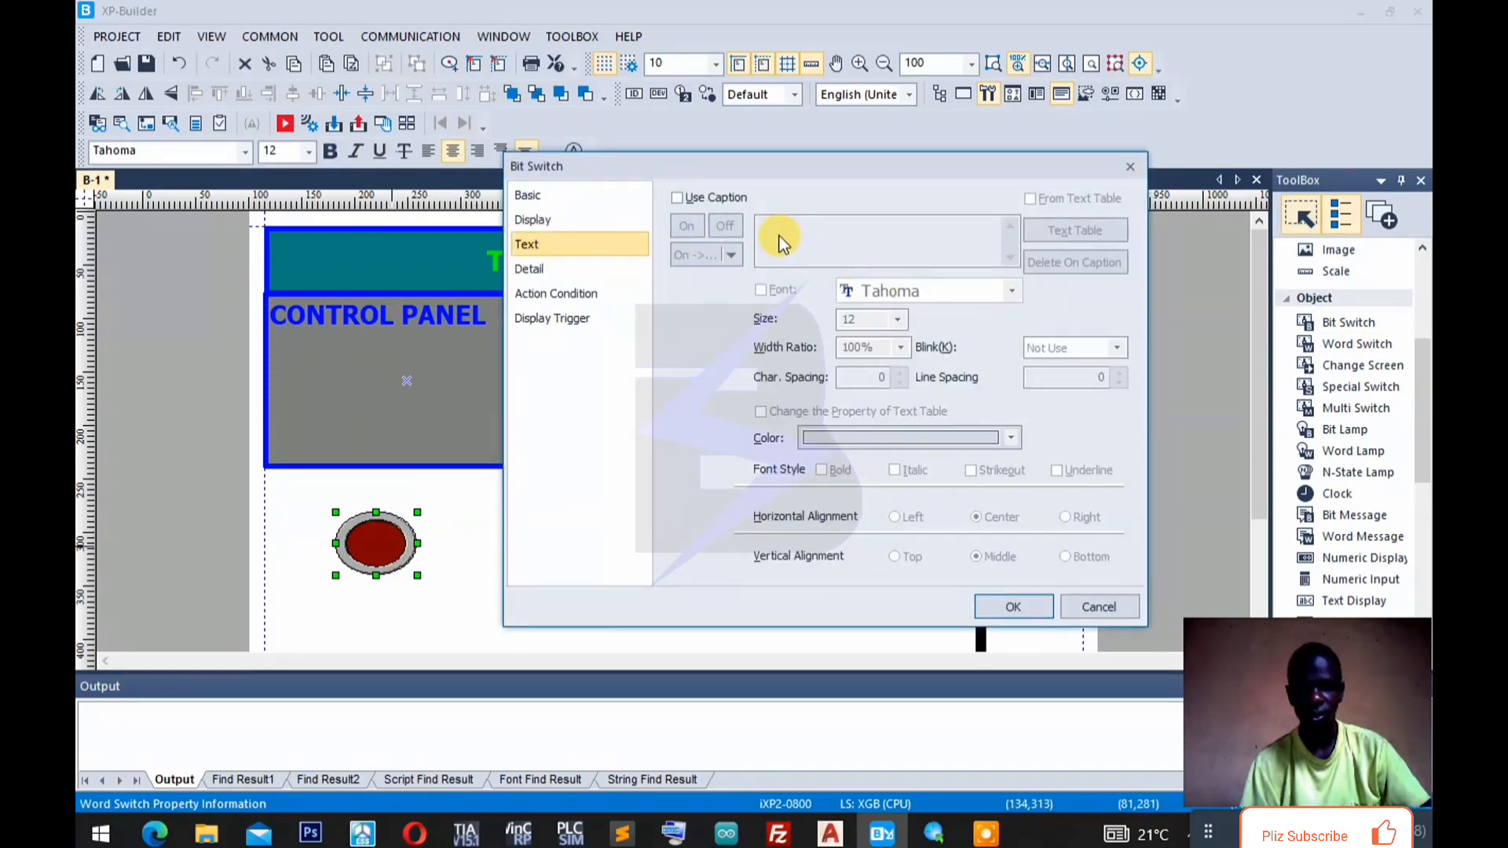
pyautogui.click(690, 198)
pyautogui.click(793, 232)
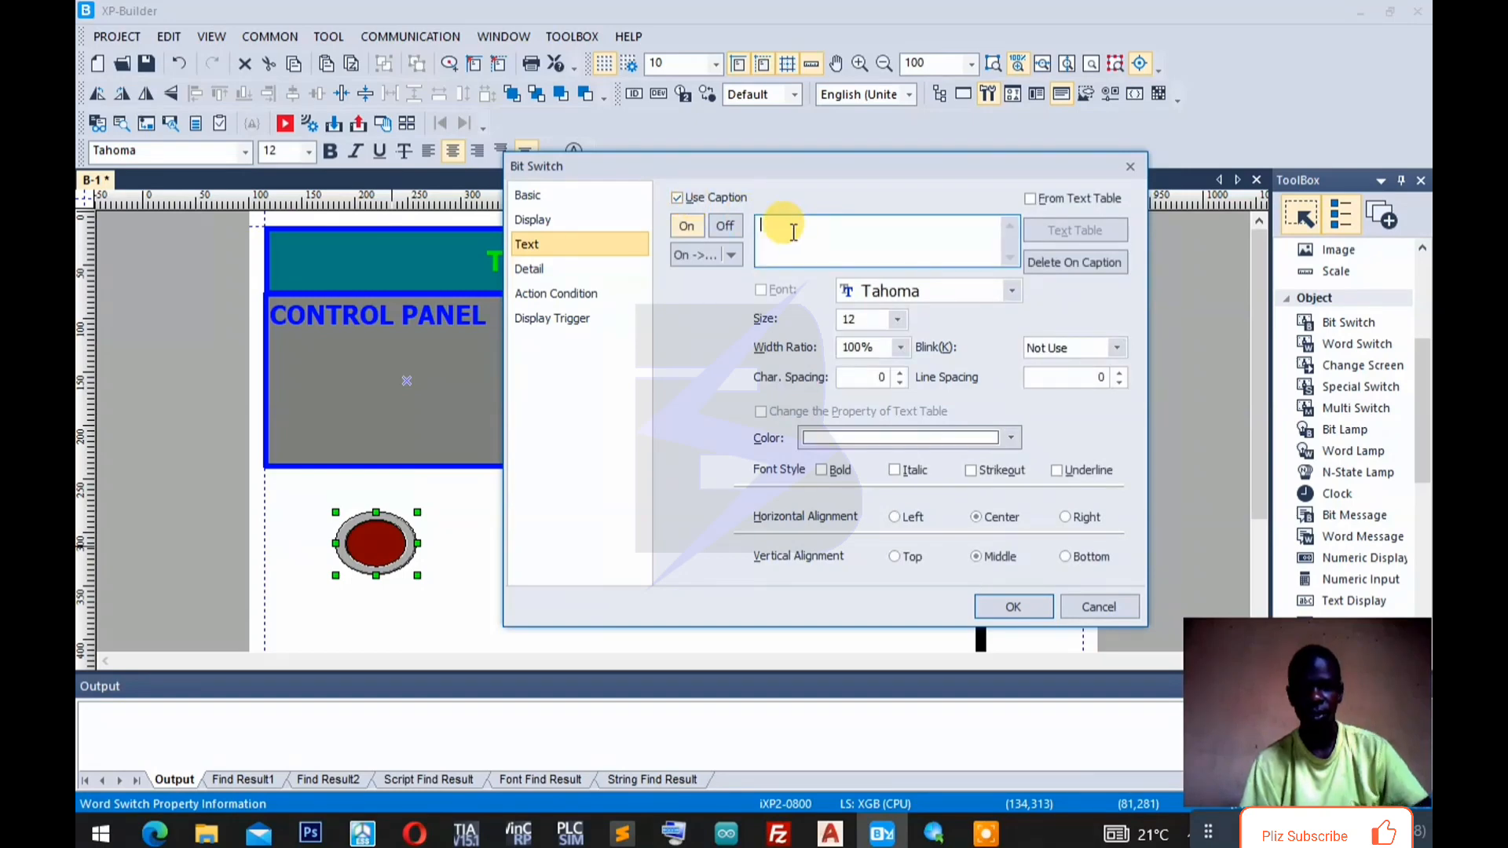
pyautogui.write('STOP')
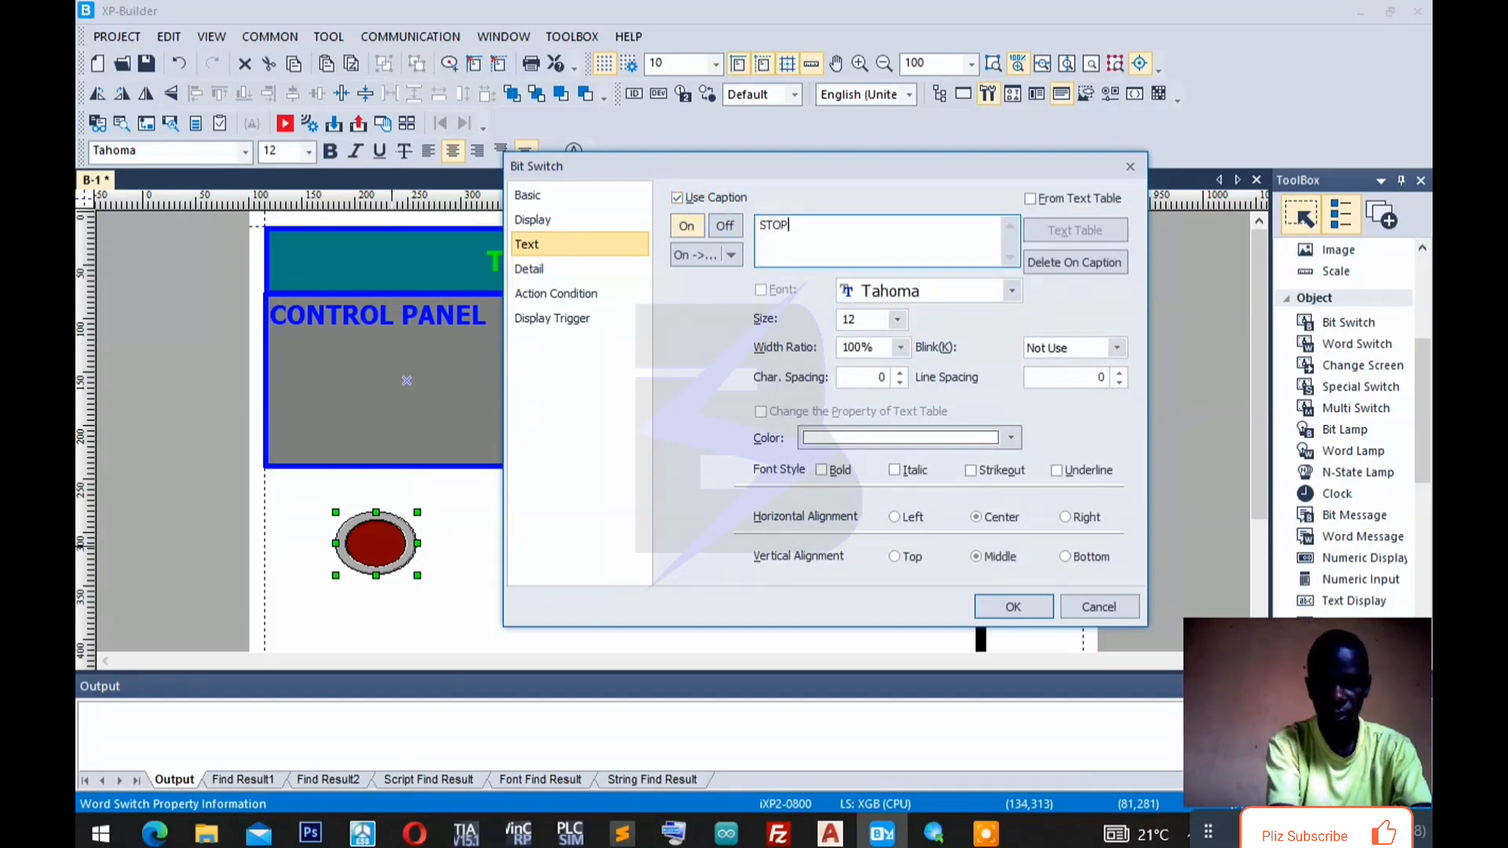
pyautogui.click(897, 318)
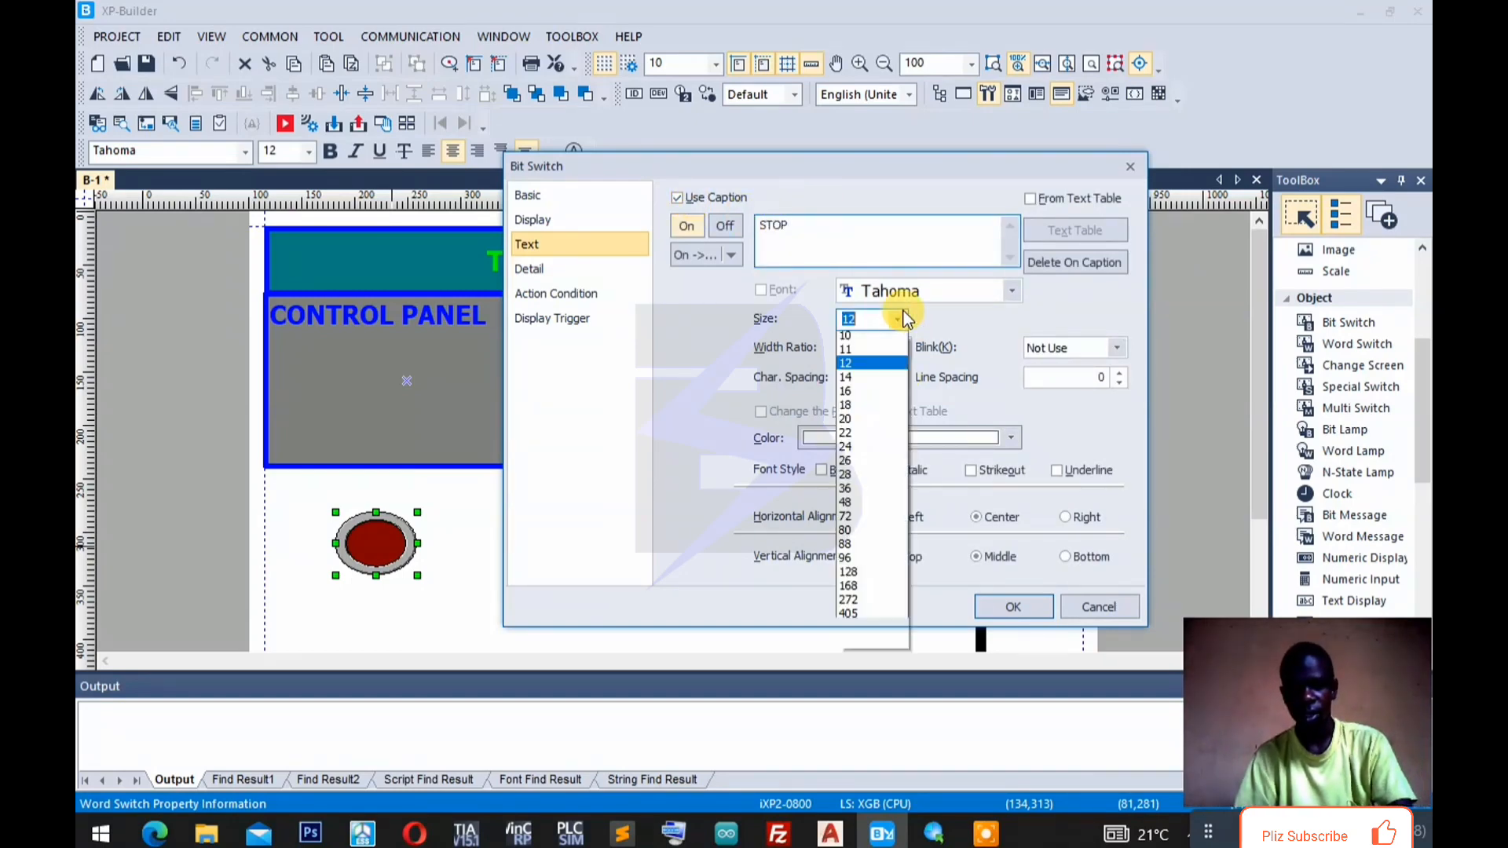
pyautogui.click(879, 430)
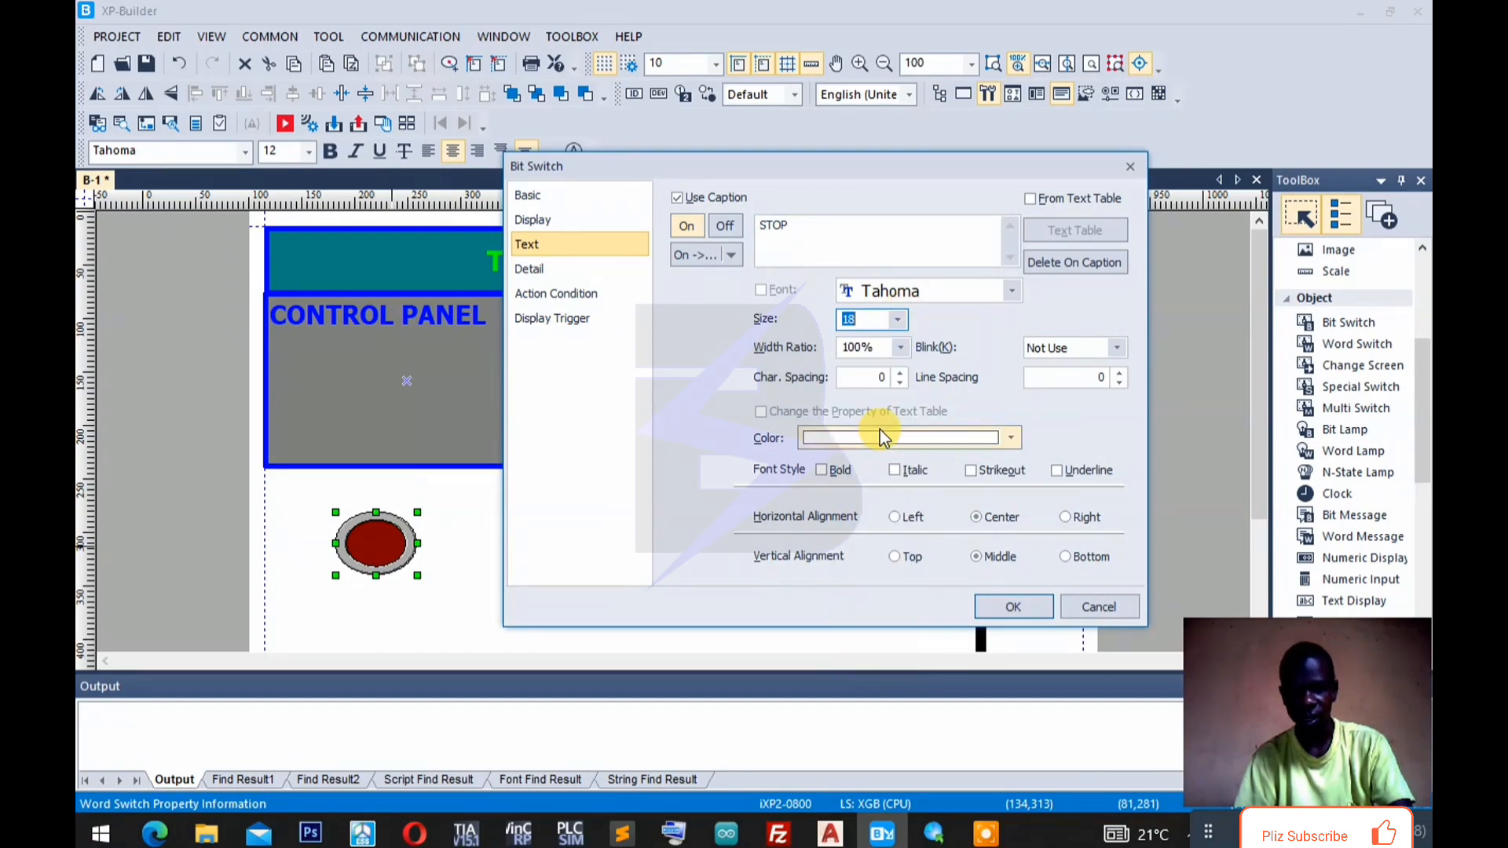
pyautogui.click(1010, 437)
pyautogui.click(814, 464)
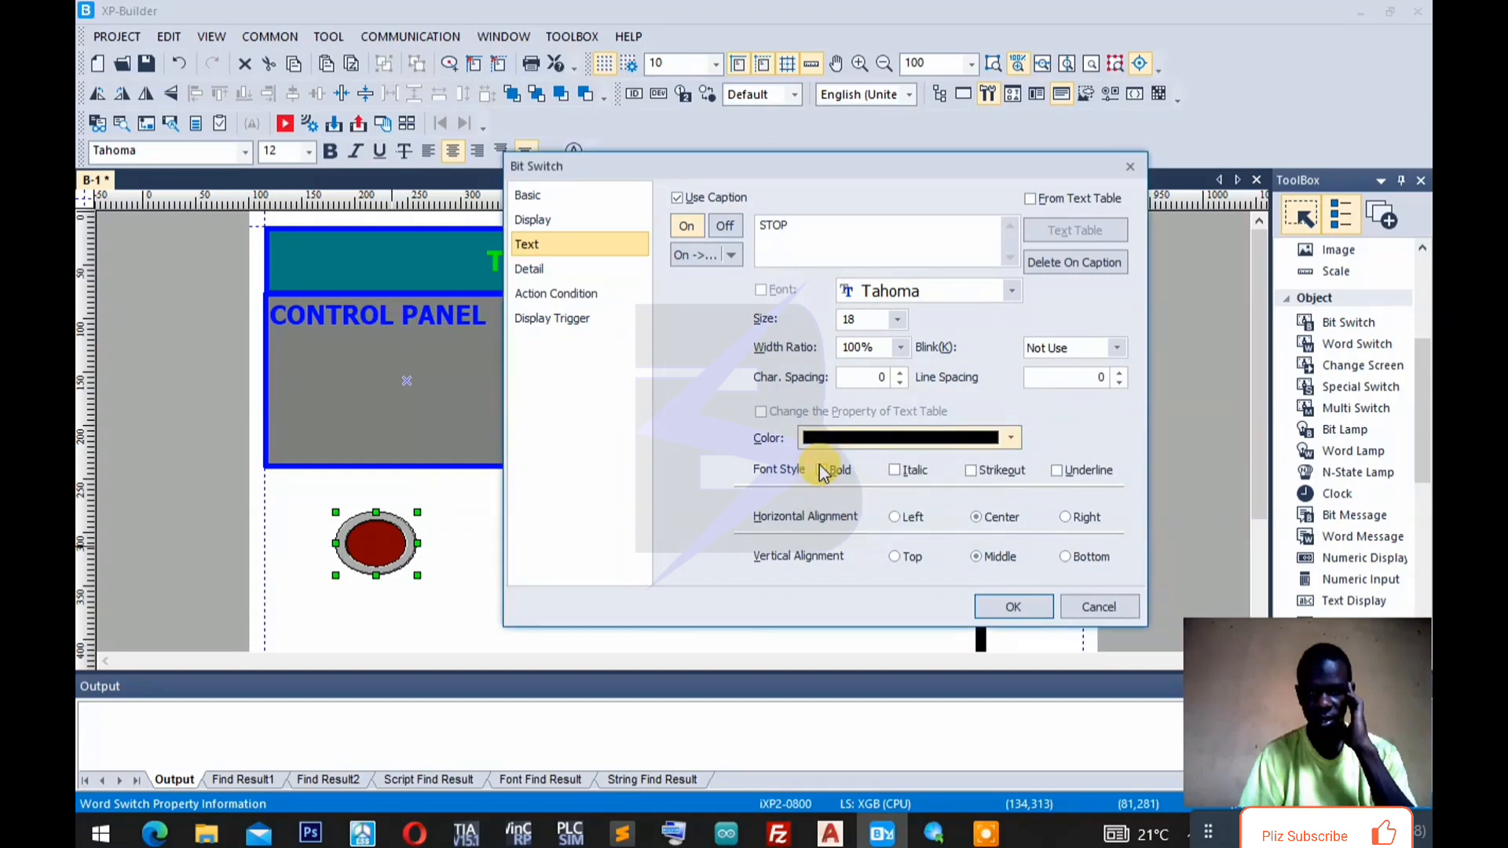
# Set the Off caption to STOP in size 16, black and bold, and apply the caption settings.
pyautogui.click(727, 227)
pyautogui.click(772, 226)
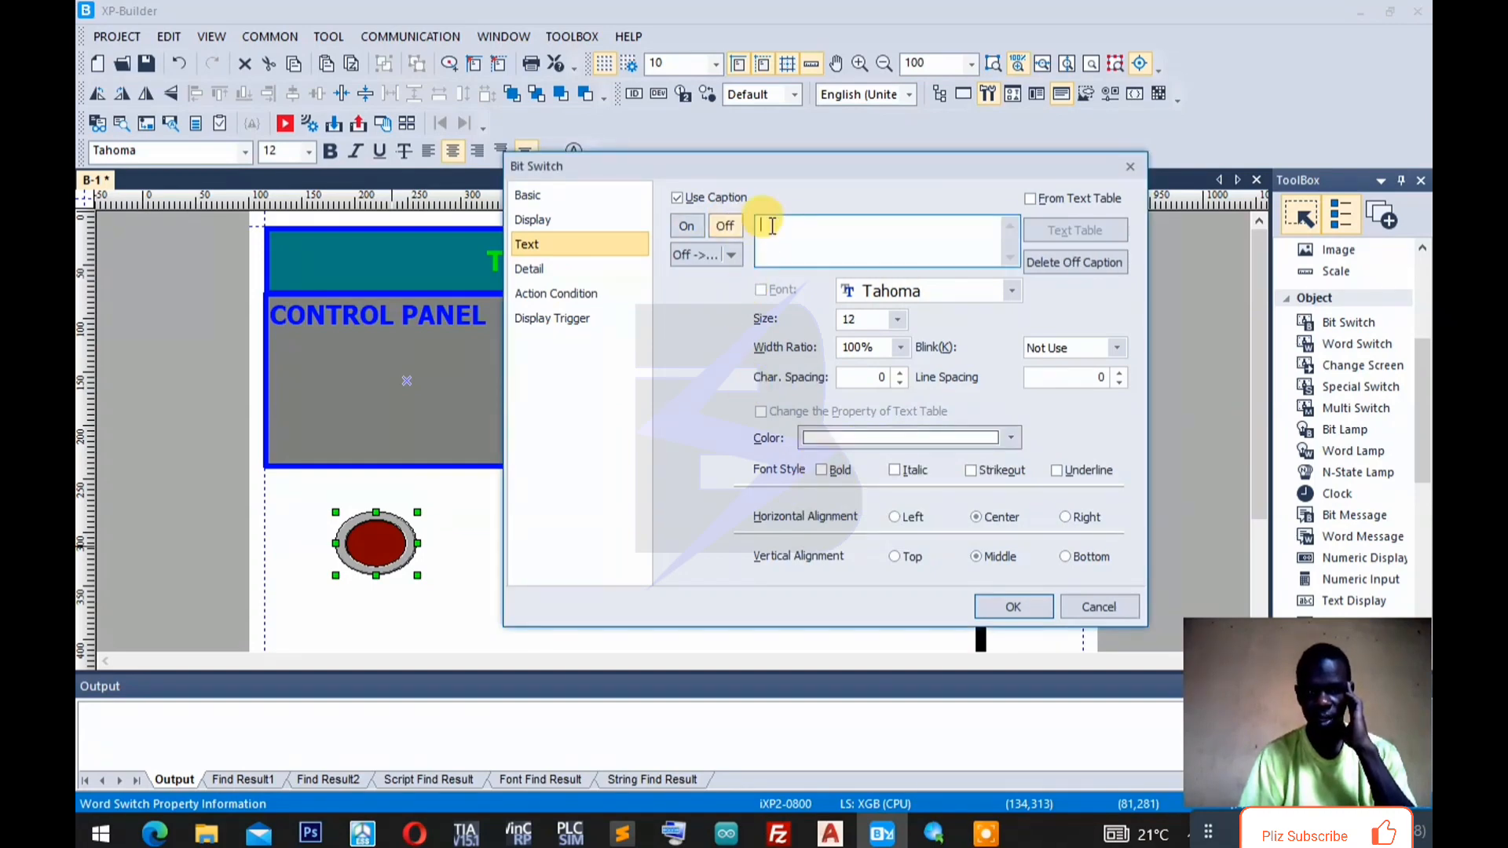
pyautogui.write('STOP')
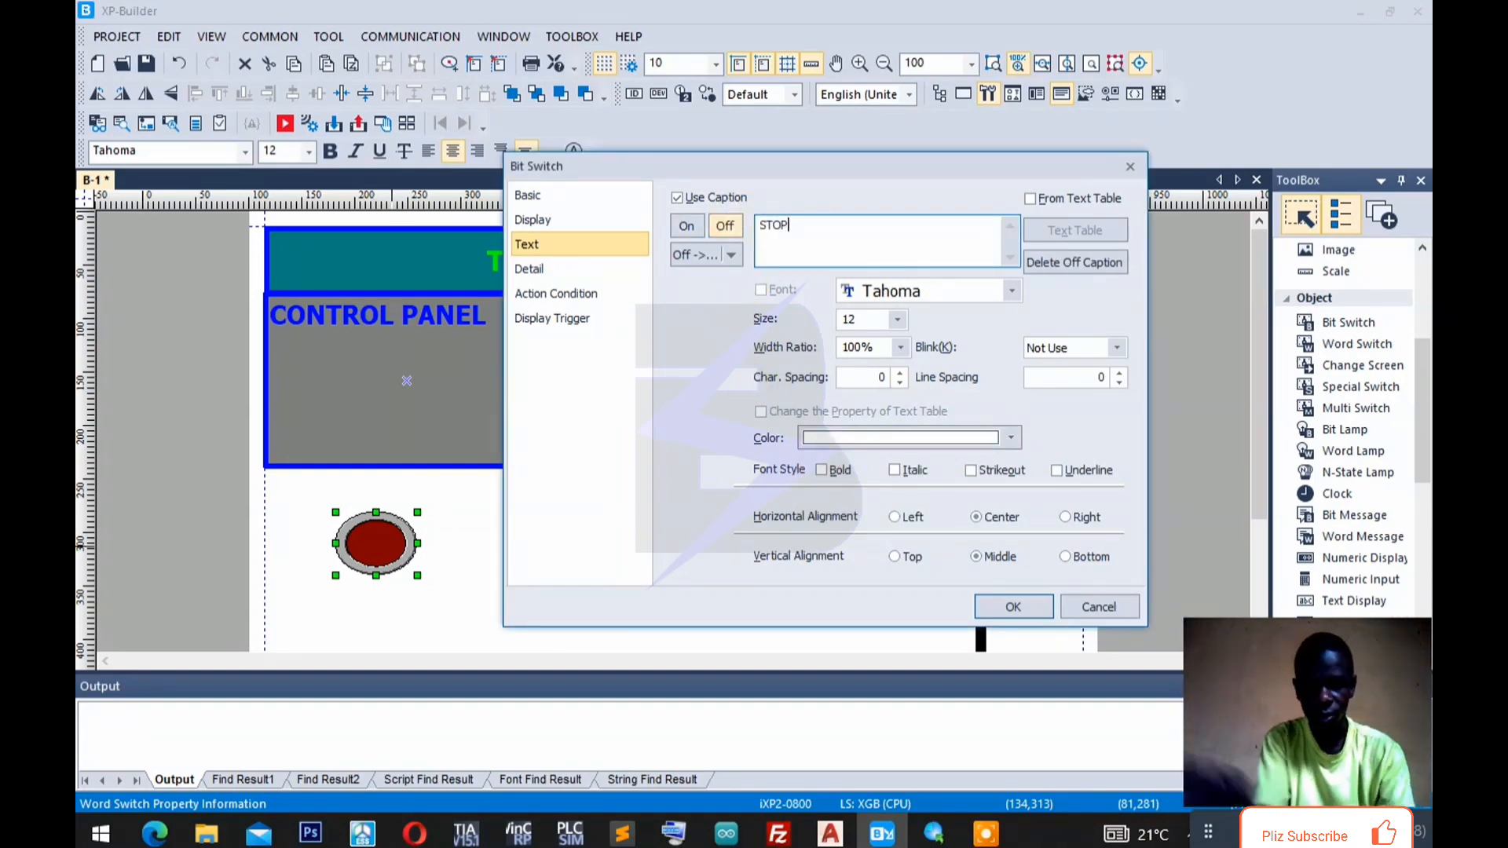
pyautogui.click(898, 314)
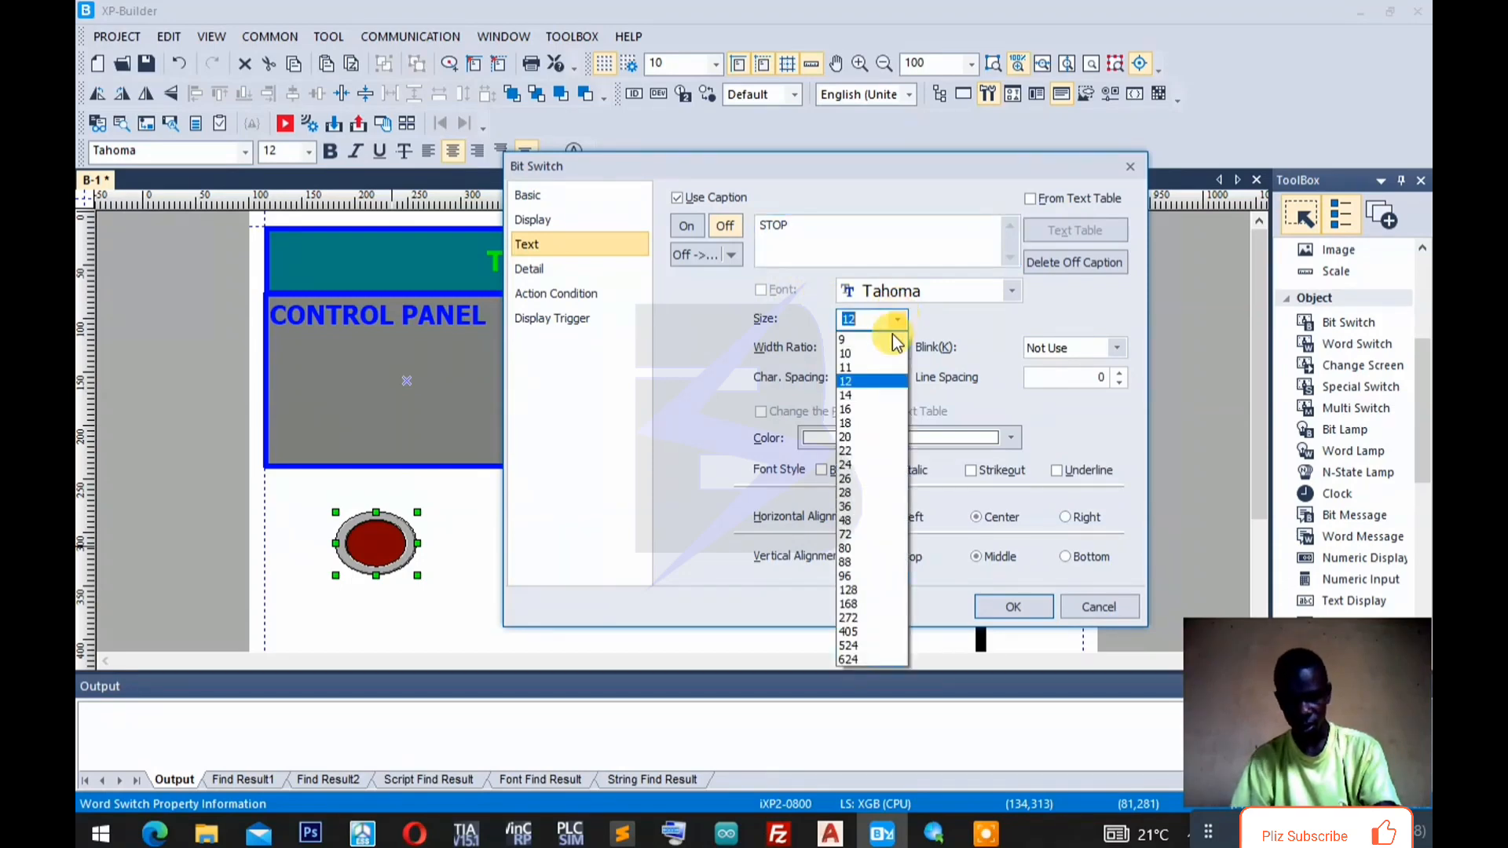
pyautogui.click(873, 409)
pyautogui.click(1012, 437)
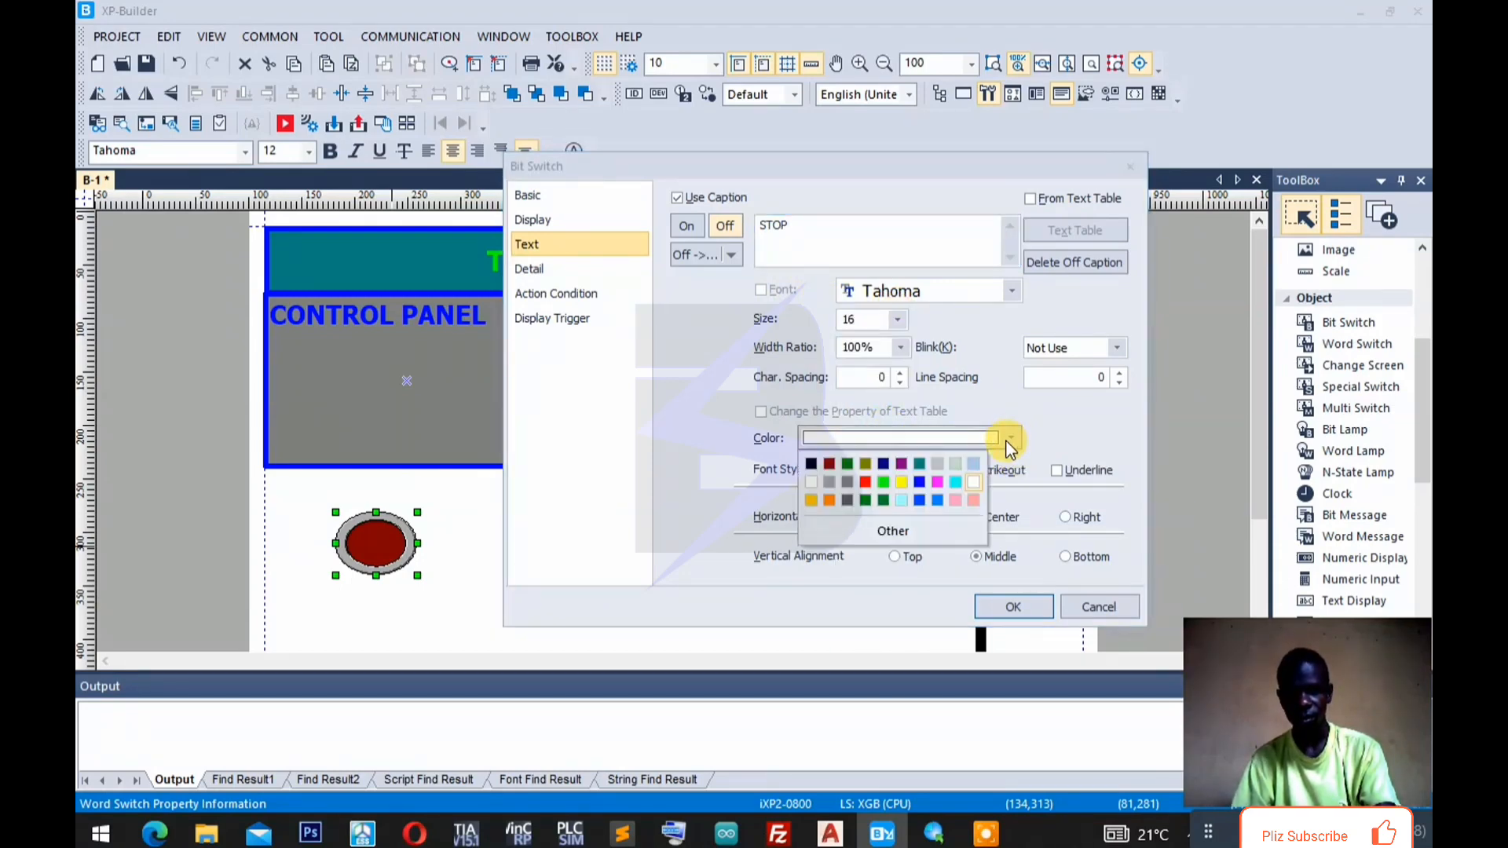
pyautogui.click(810, 463)
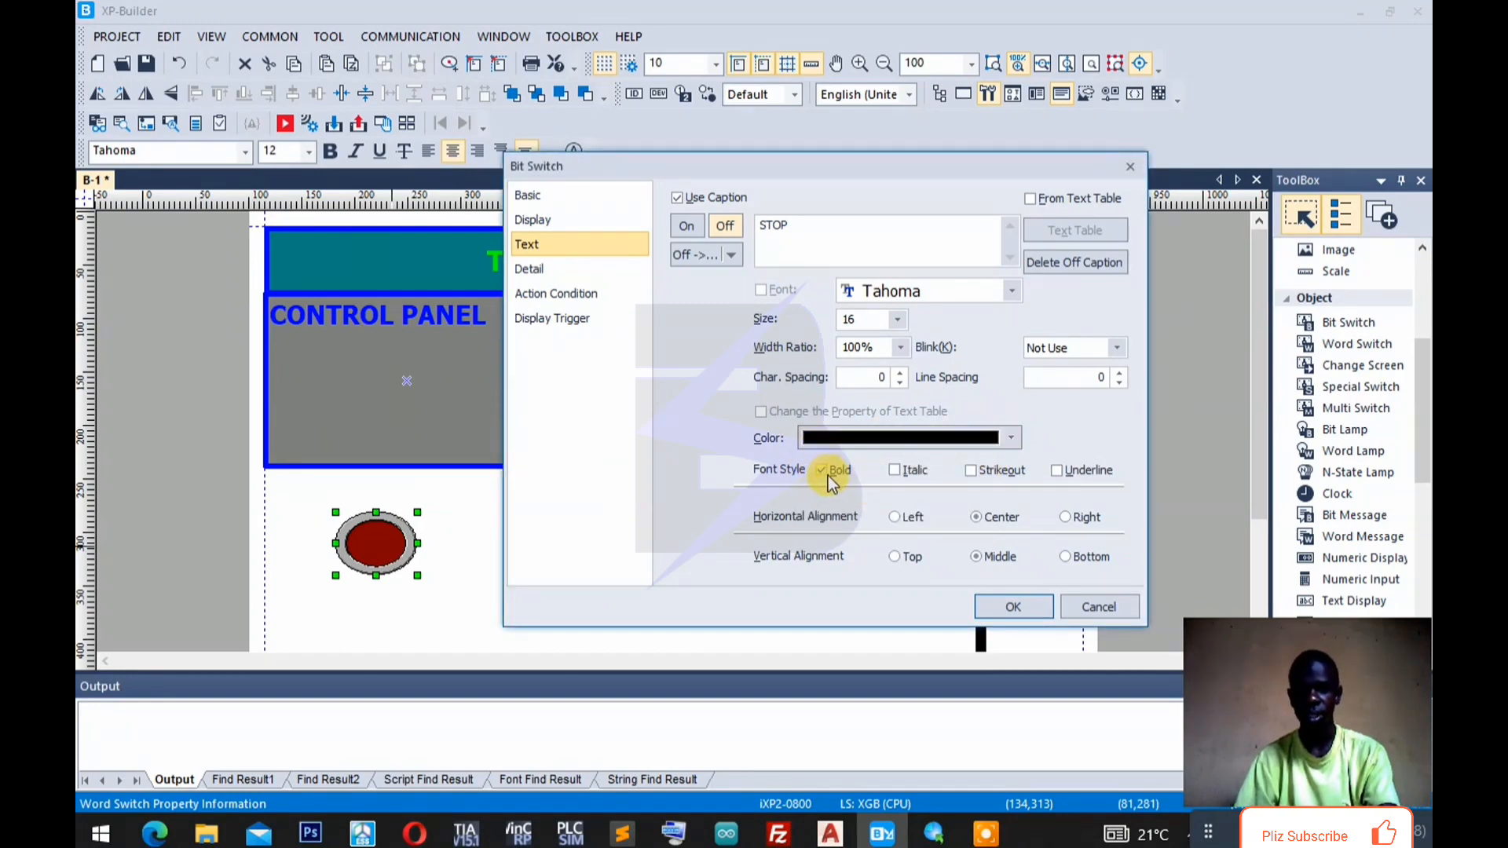
pyautogui.click(688, 226)
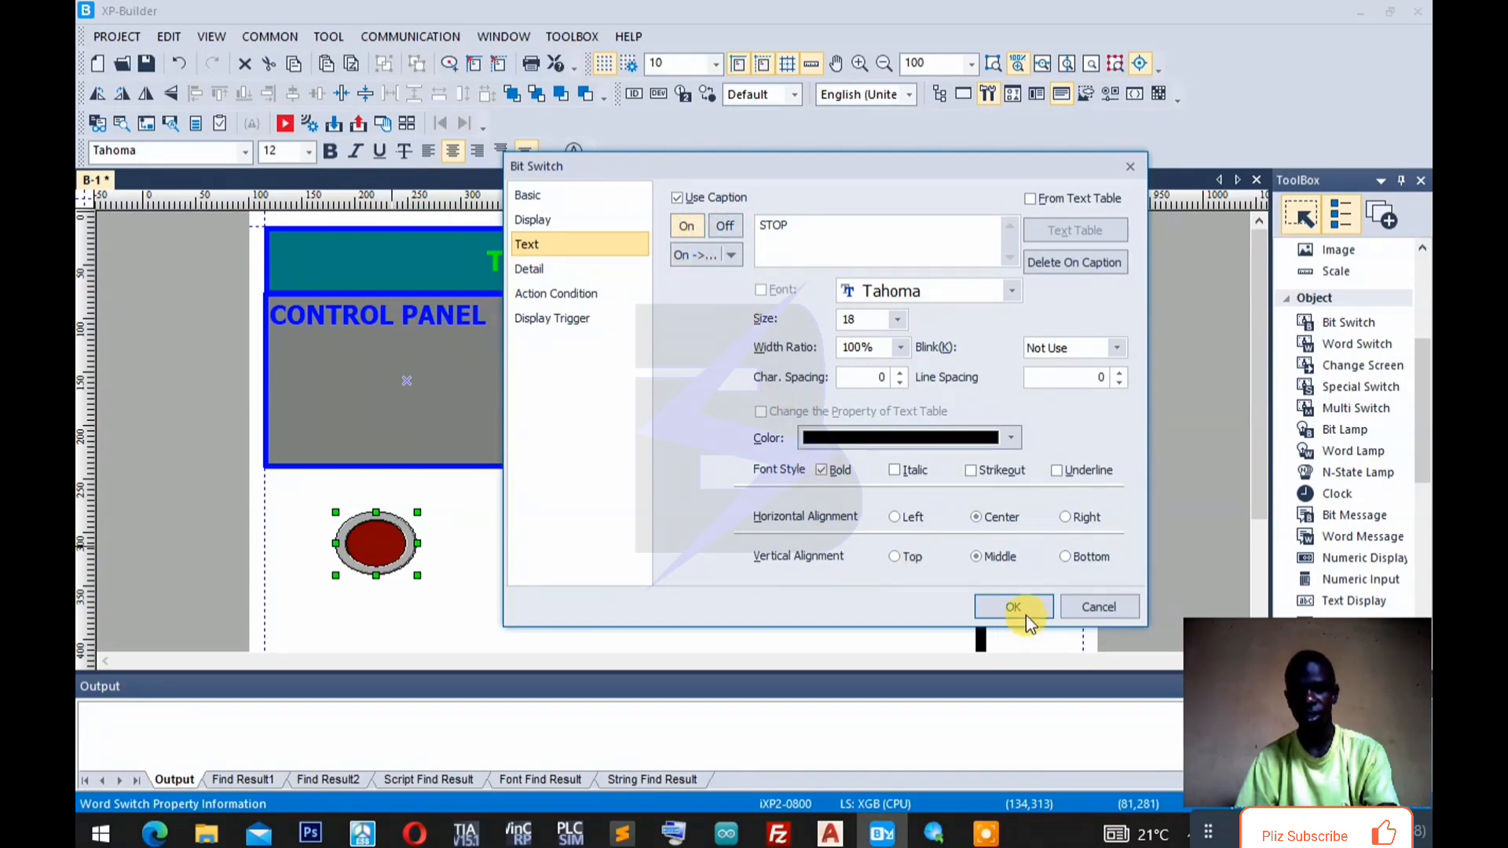
pyautogui.click(1013, 607)
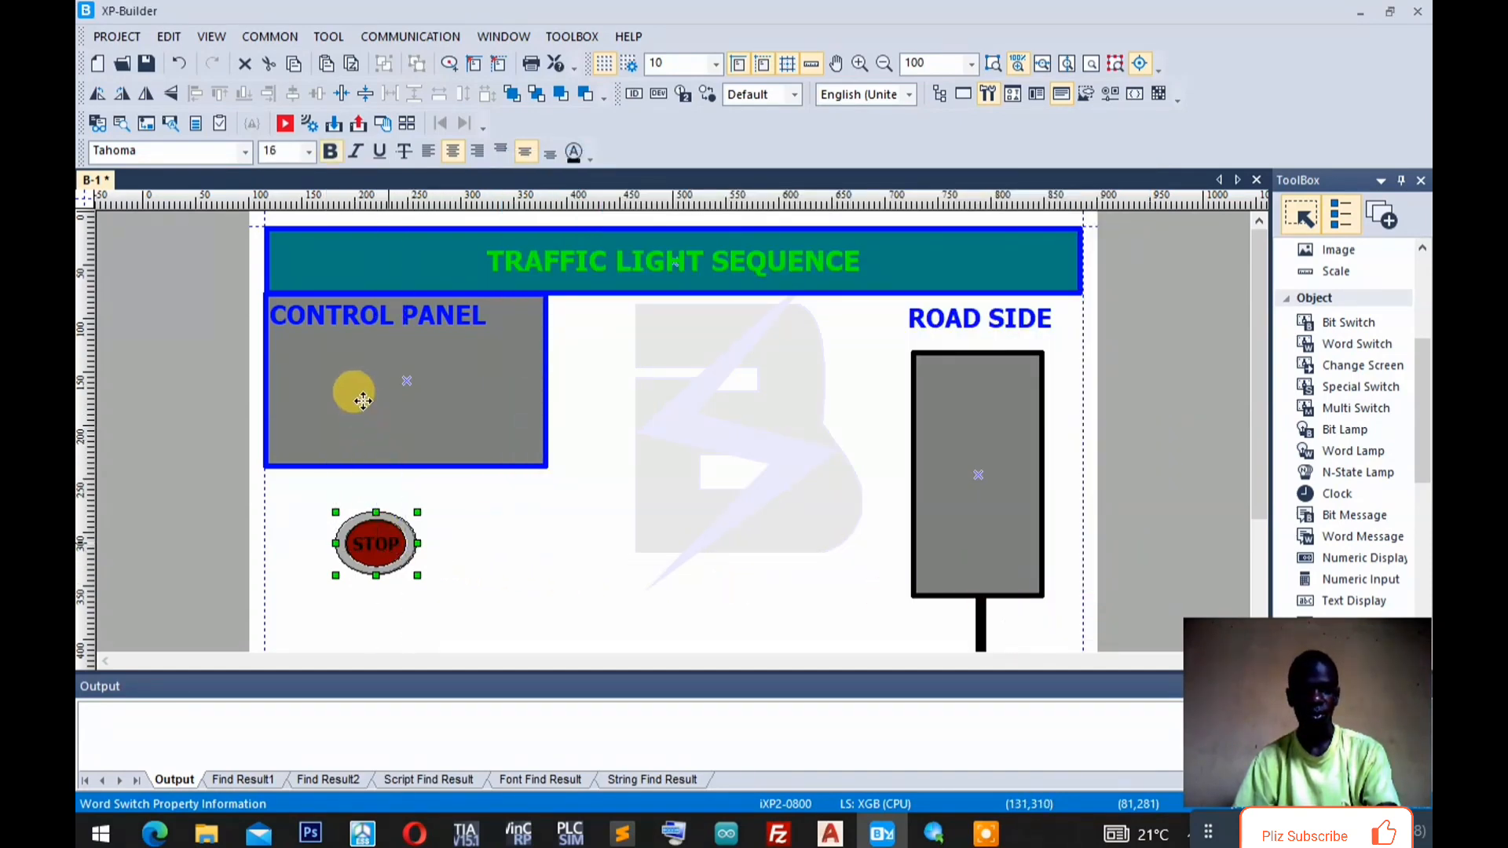
# Move the STOP switch to the left part of the CONTROL PANEL box and stretch it to about 80 px high.
pyautogui.moveTo(363, 401); pyautogui.dragTo(321, 444)
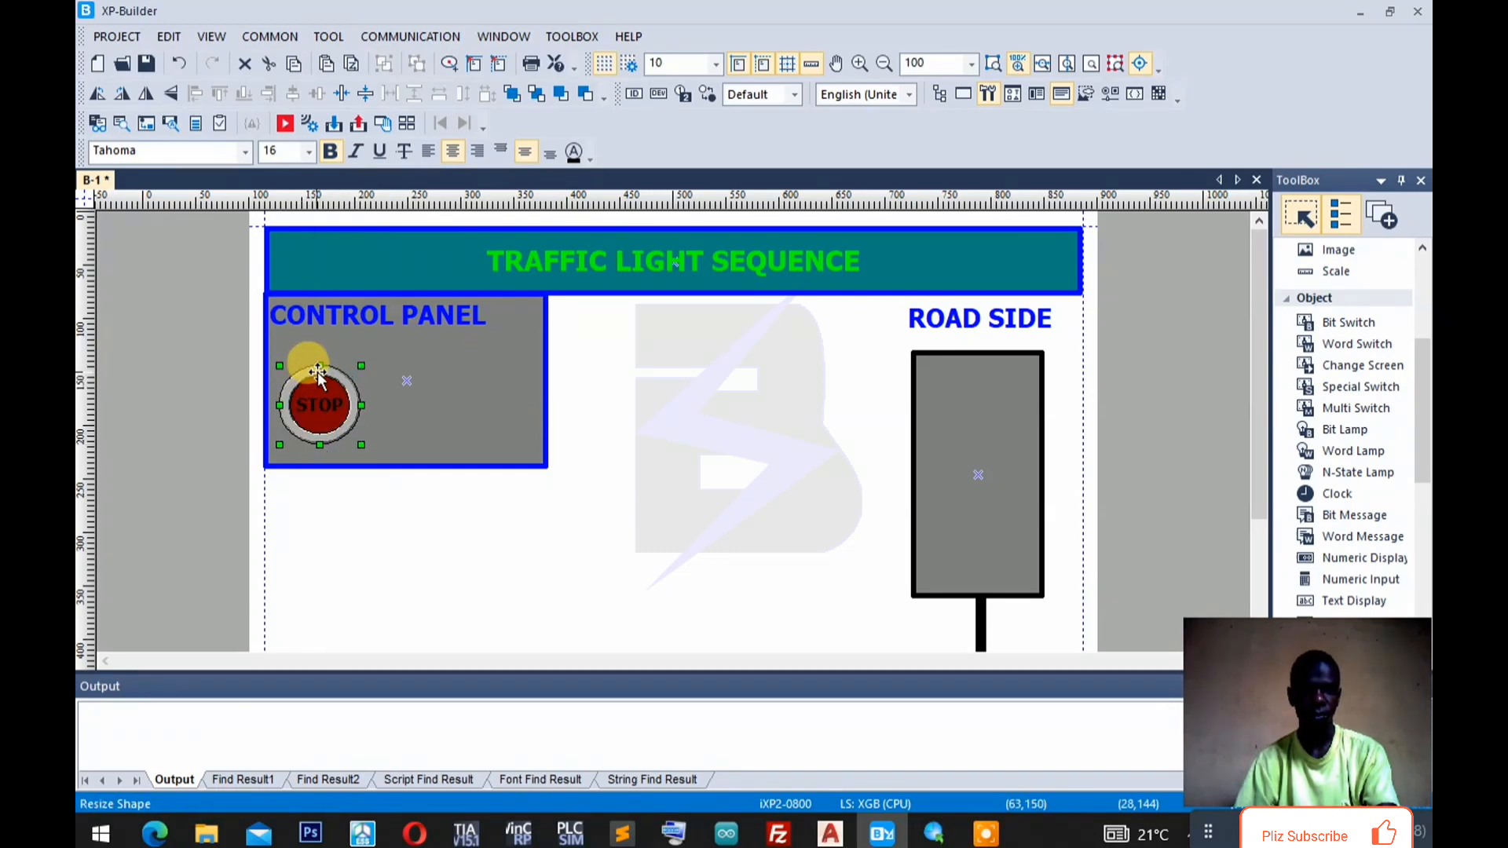
pyautogui.moveTo(319, 366); pyautogui.dragTo(318, 358)
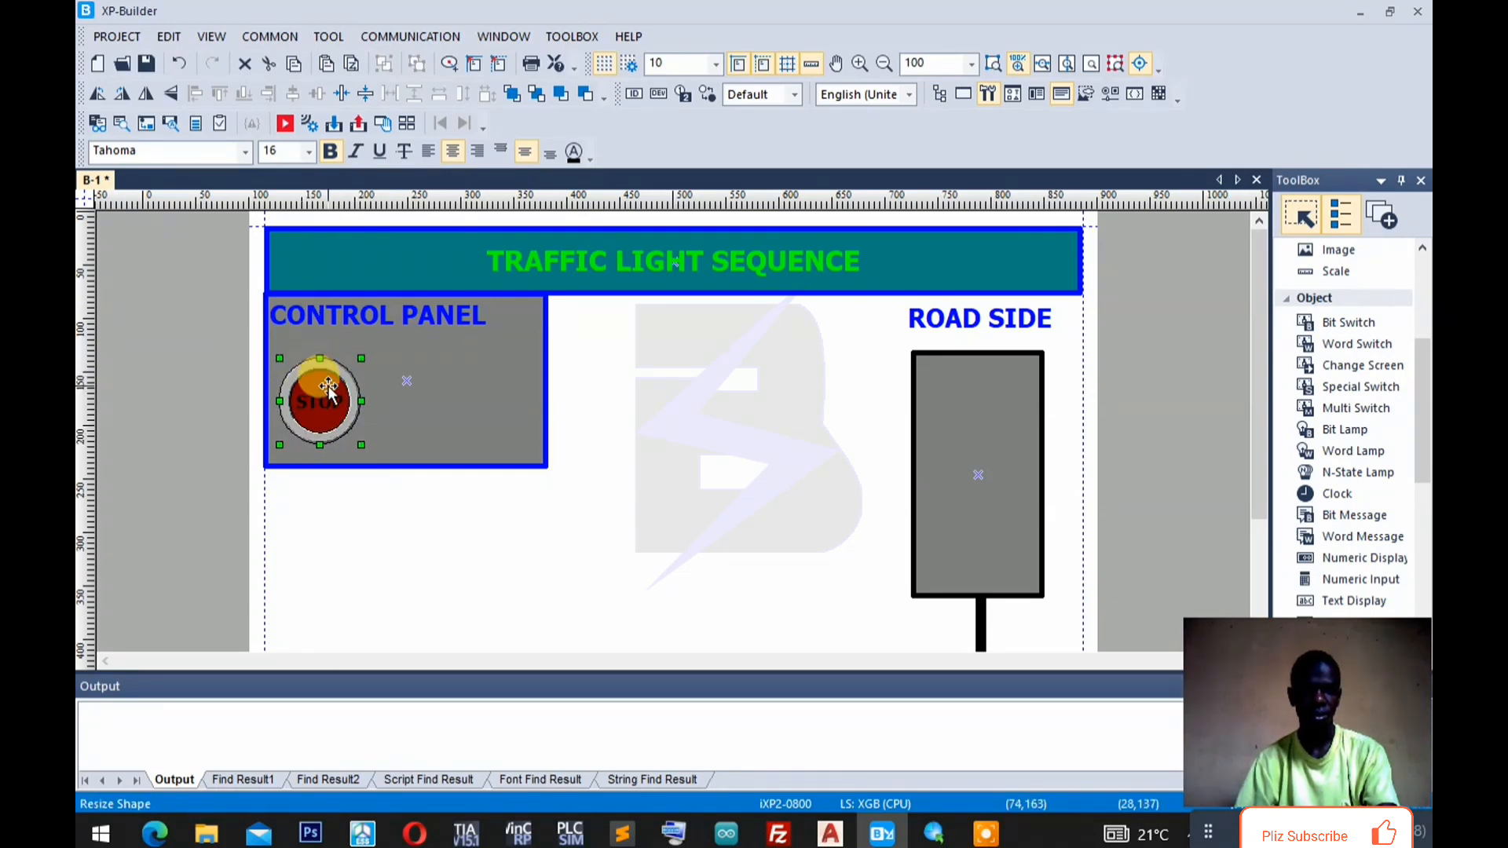
# Duplicate the STOP switch and place the copy to the right of the original inside the CONTROL PANEL box.
pyautogui.hotkey('ctrl', 'c')
pyautogui.hotkey('ctrl', 'v')
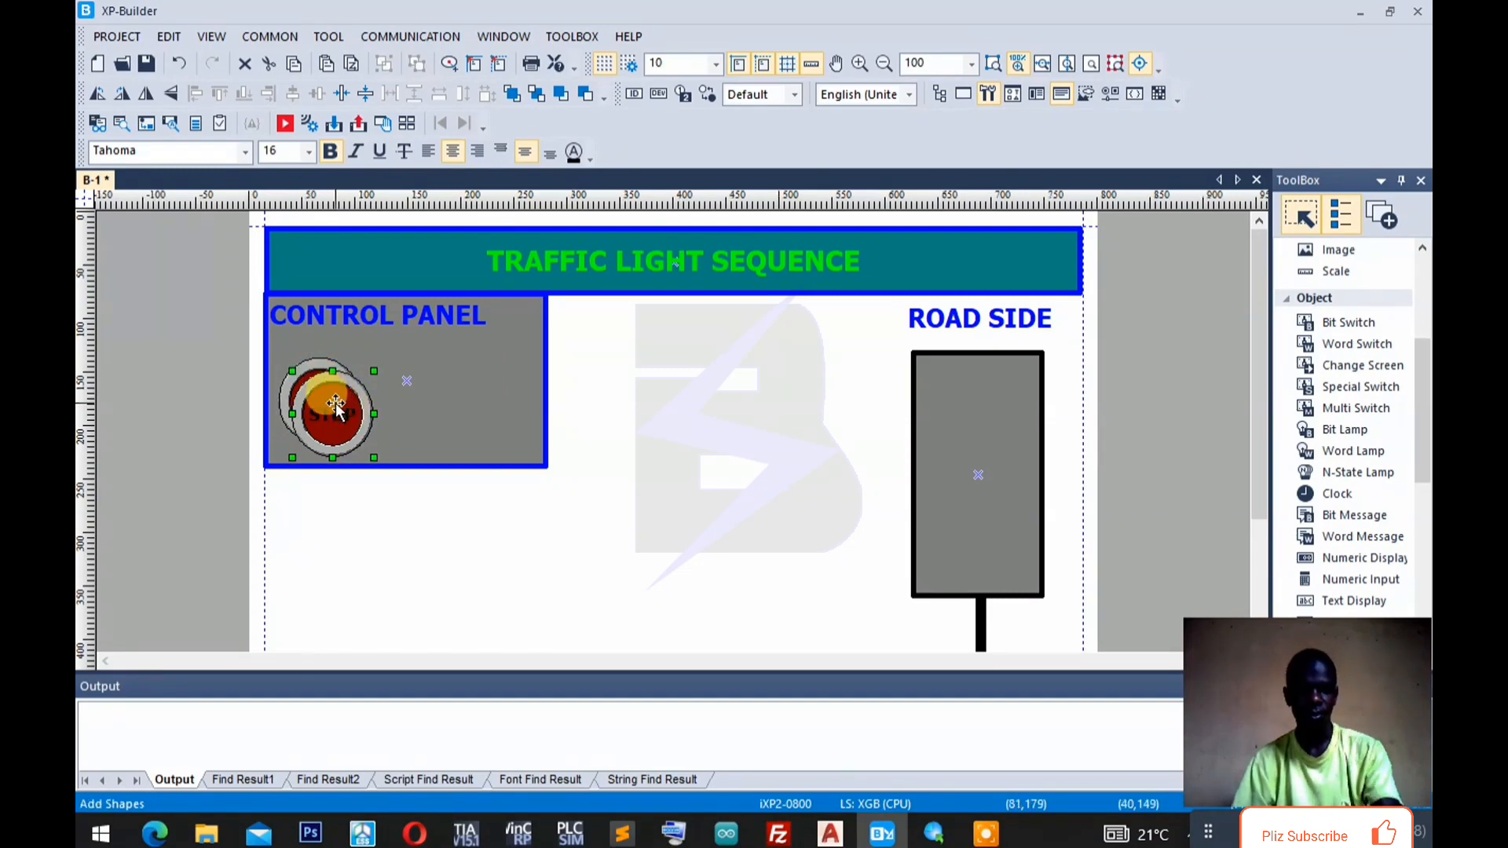
pyautogui.click(456, 409)
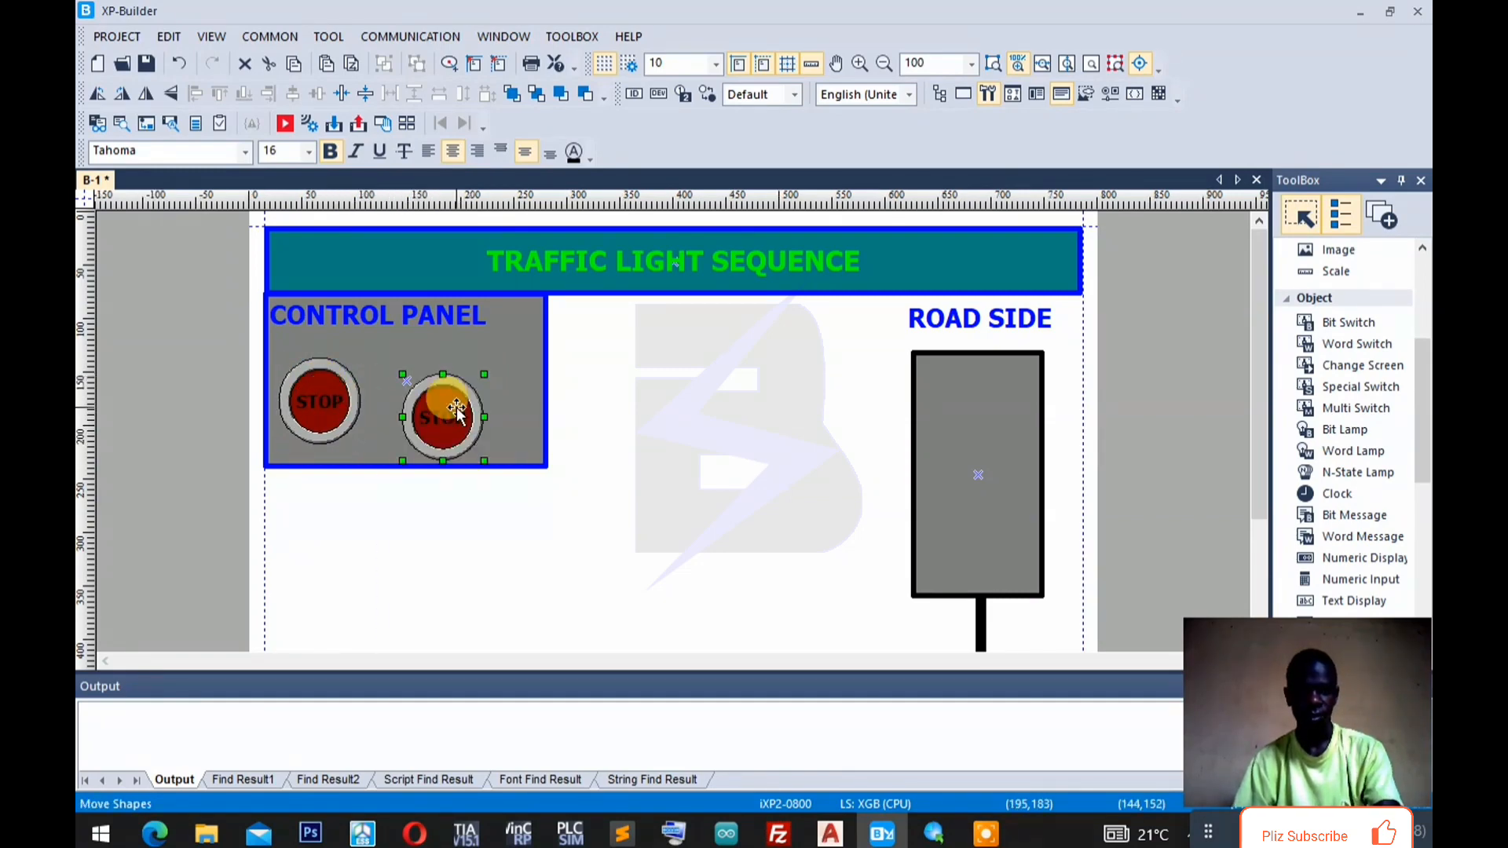
# Nudge the copied switch slightly right and upward until it is level with the original STOP switch.
pyautogui.press('Right')
pyautogui.press('Right')
pyautogui.press('Up')
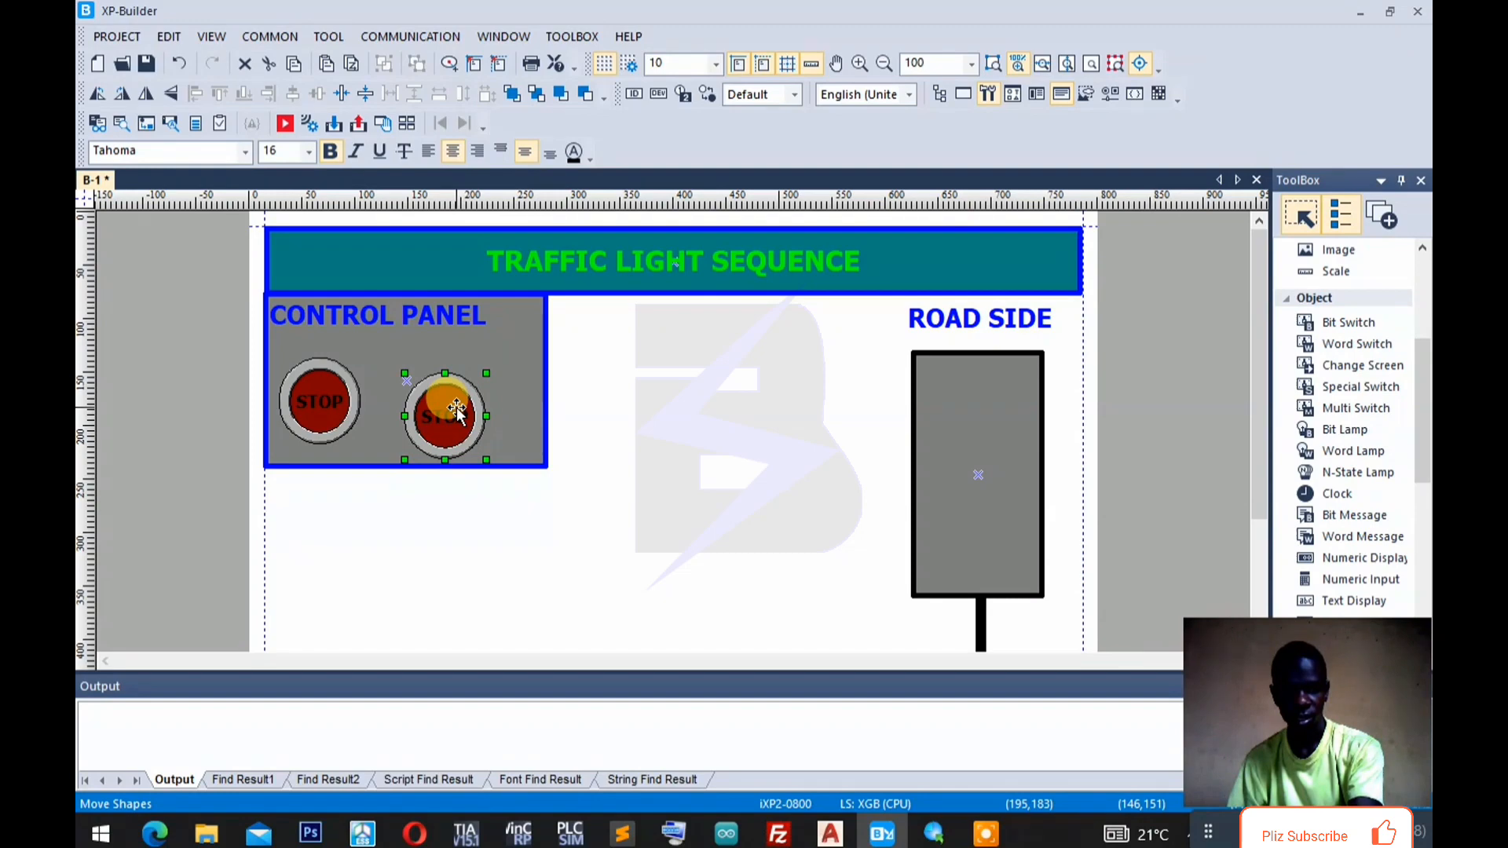
pyautogui.press('Up')
pyautogui.press('Up')
pyautogui.press('Up')
pyautogui.press('Up')
pyautogui.press('Up')
pyautogui.press('Up')
pyautogui.press('Up')
pyautogui.press('Up')
pyautogui.press('Up')
pyautogui.press('Up')
pyautogui.press('Up')
pyautogui.press('Up')
pyautogui.press('Up')
pyautogui.press('Up')
pyautogui.press('Up')
pyautogui.press('Up')
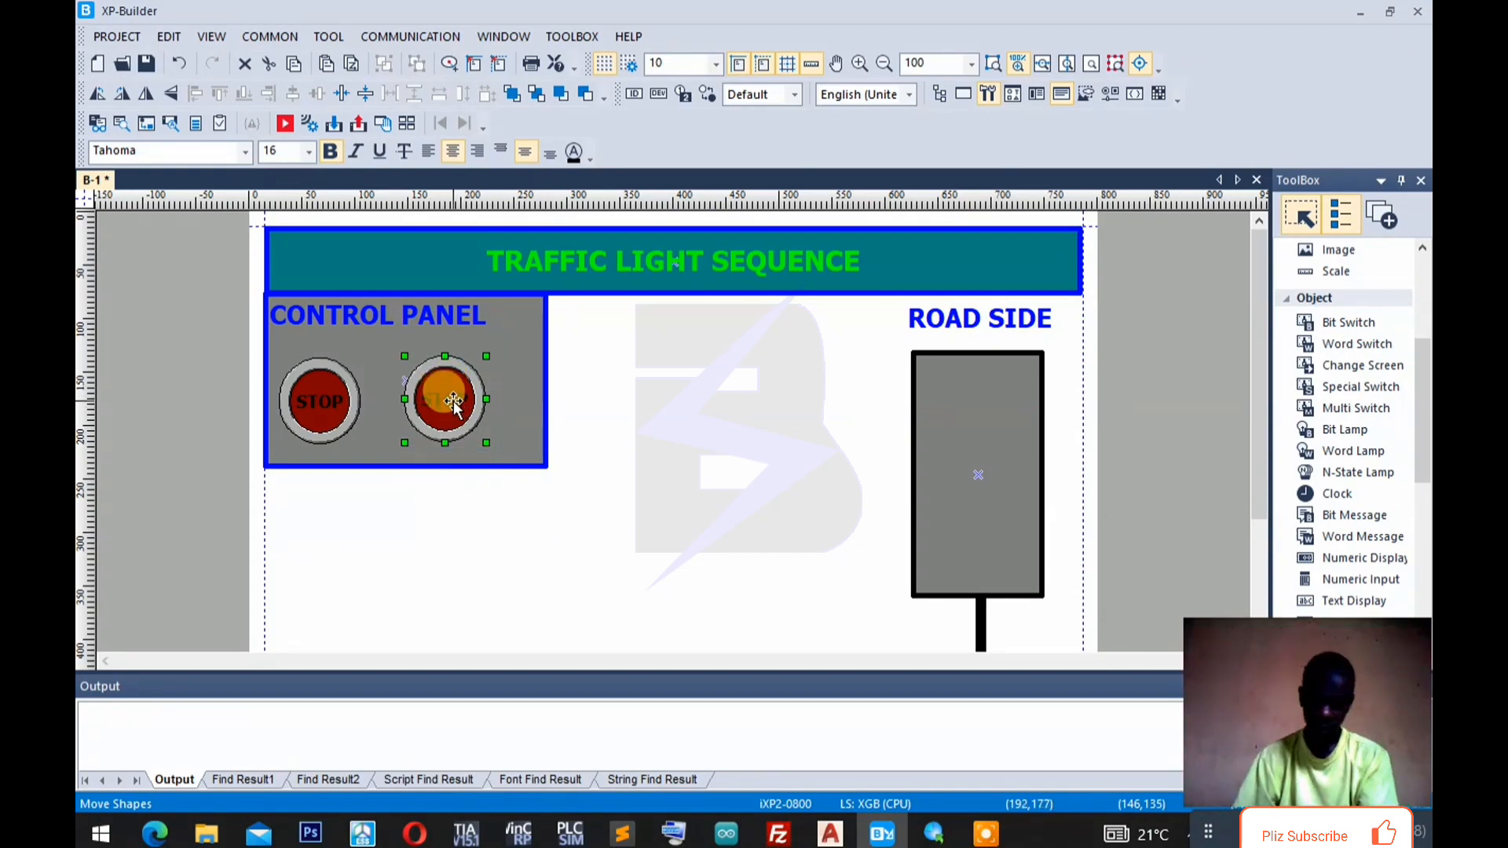
pyautogui.press('Down')
pyautogui.press('Down')
pyautogui.press('Down')
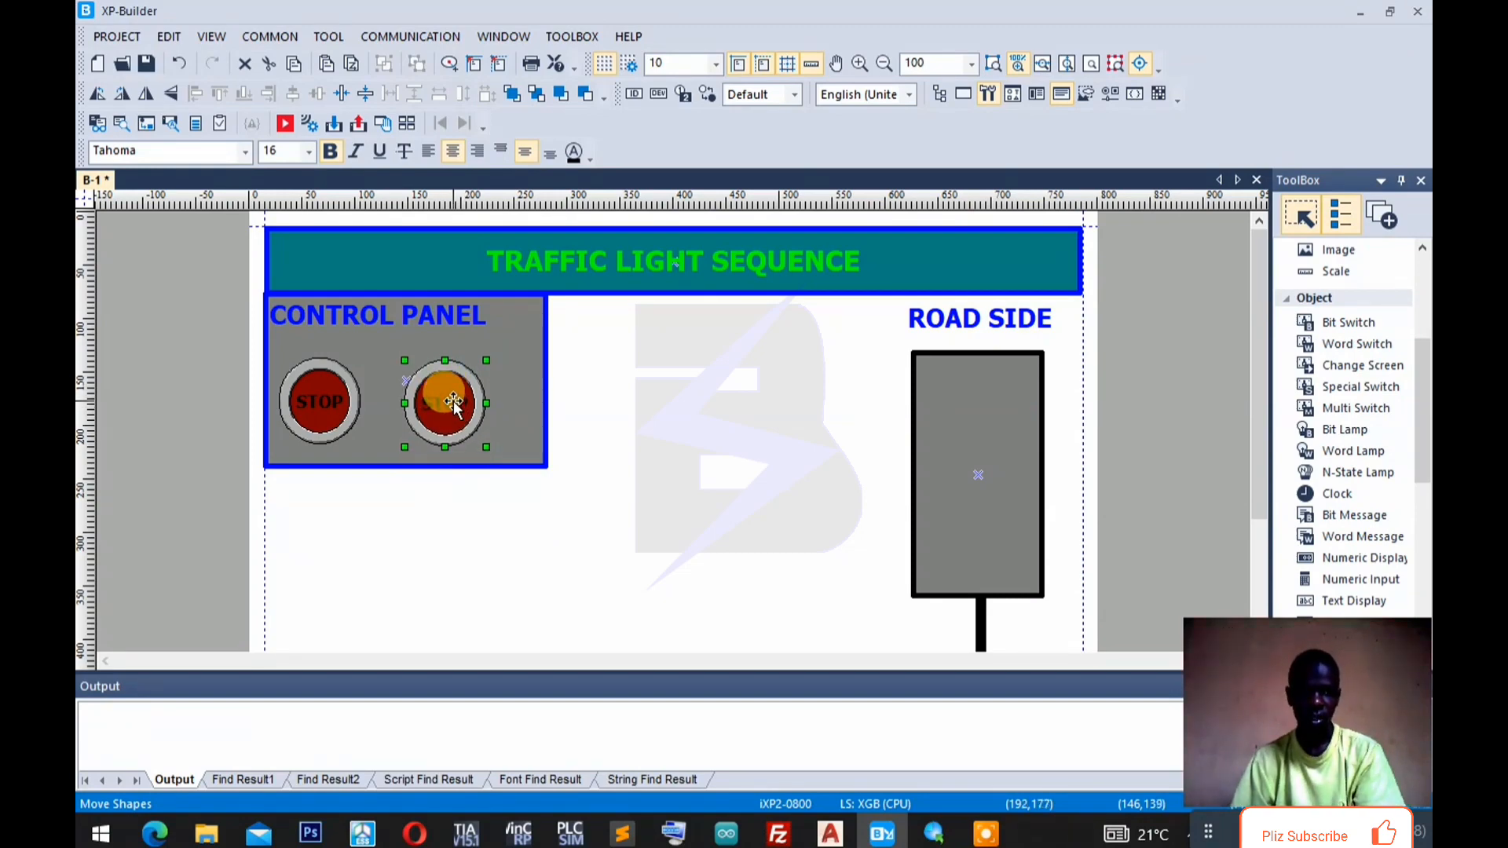
# Change both the On and Off captions of the copied switch to START.
pyautogui.doubleClick(454, 402)
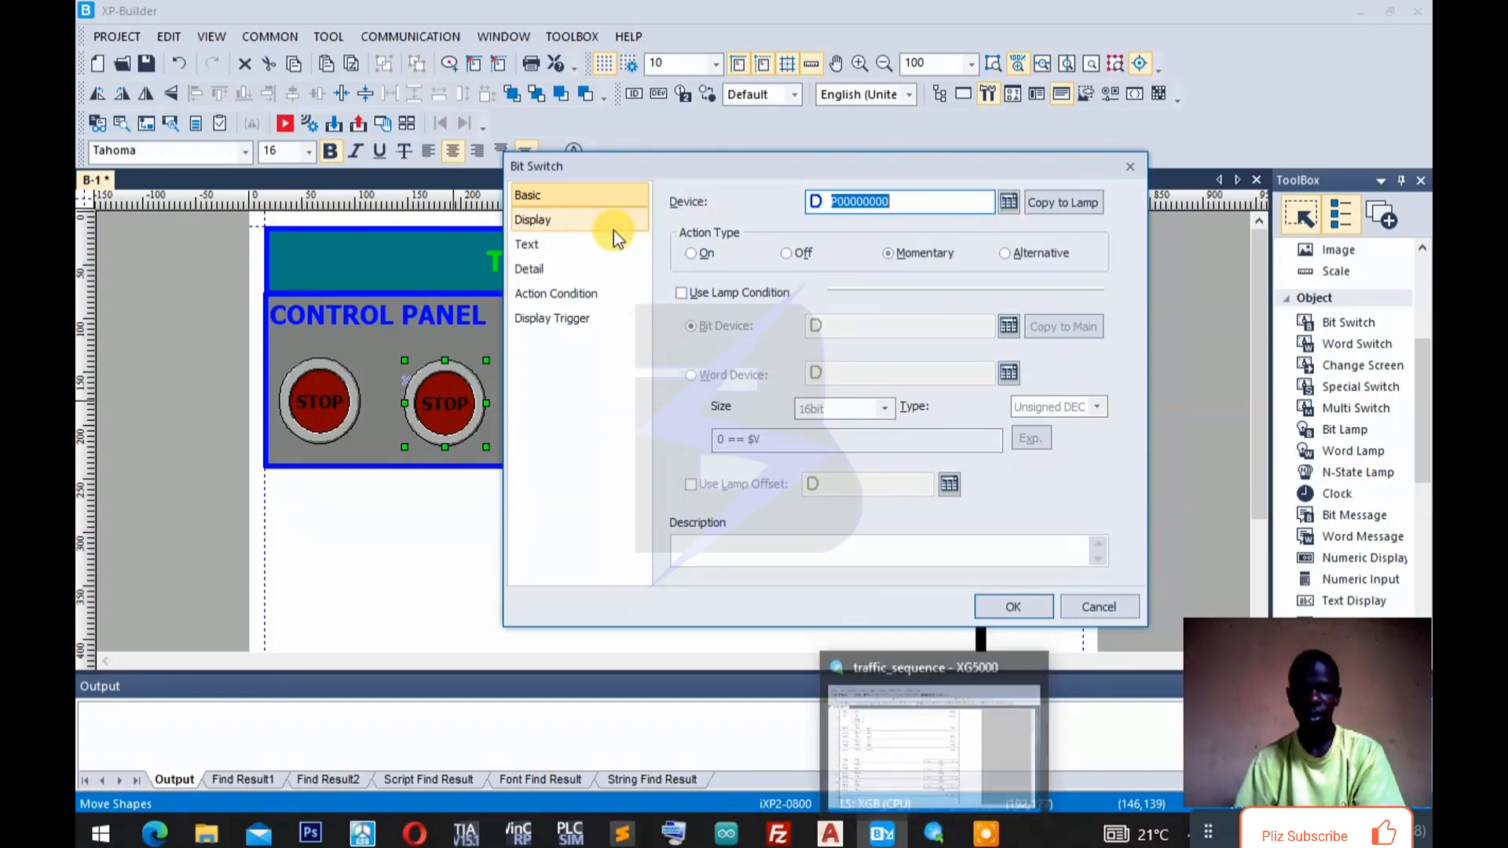
pyautogui.click(593, 245)
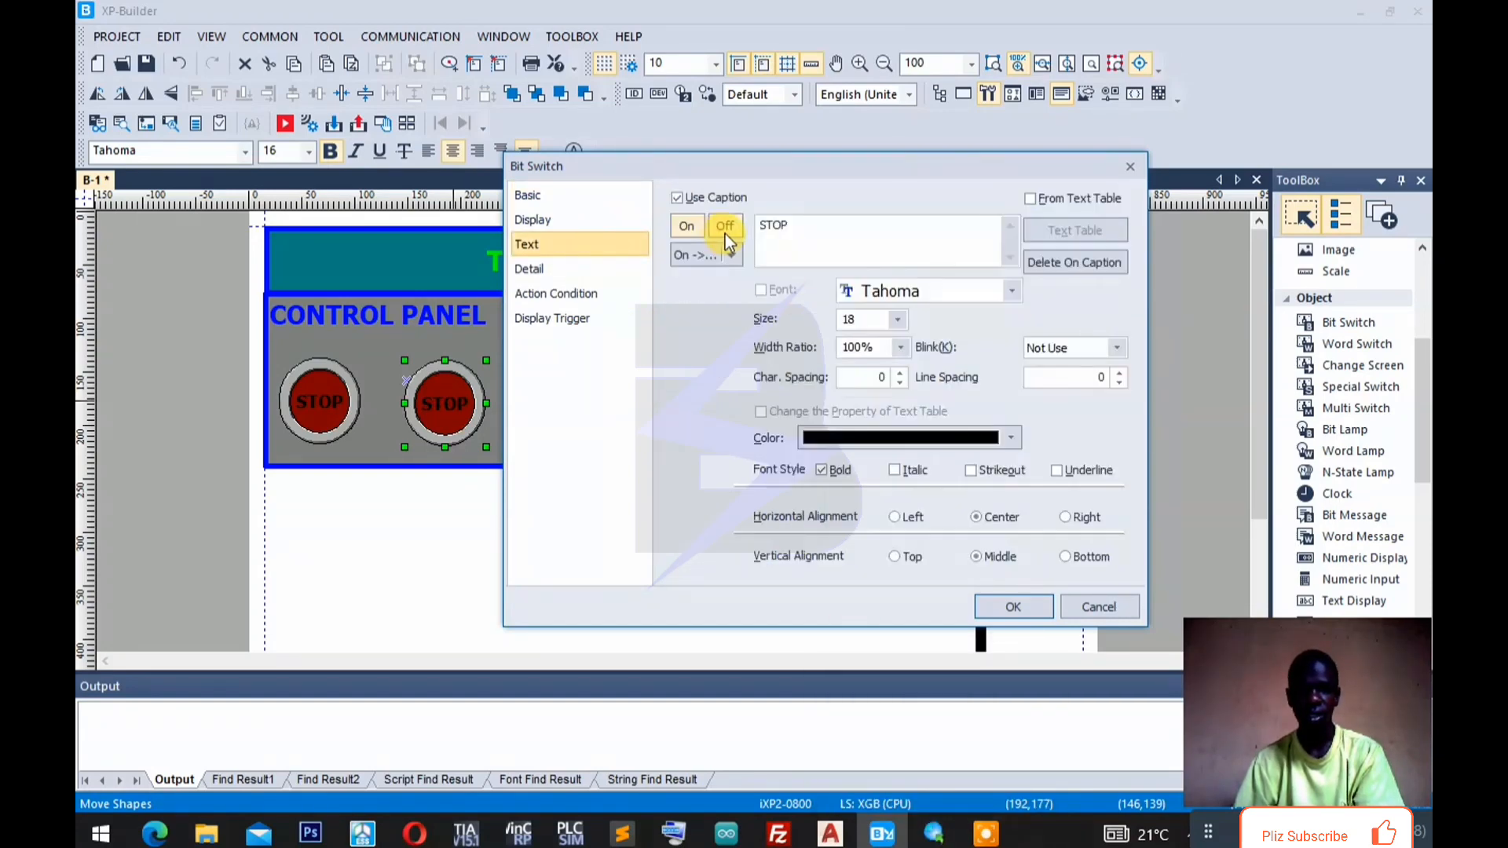
pyautogui.click(785, 232)
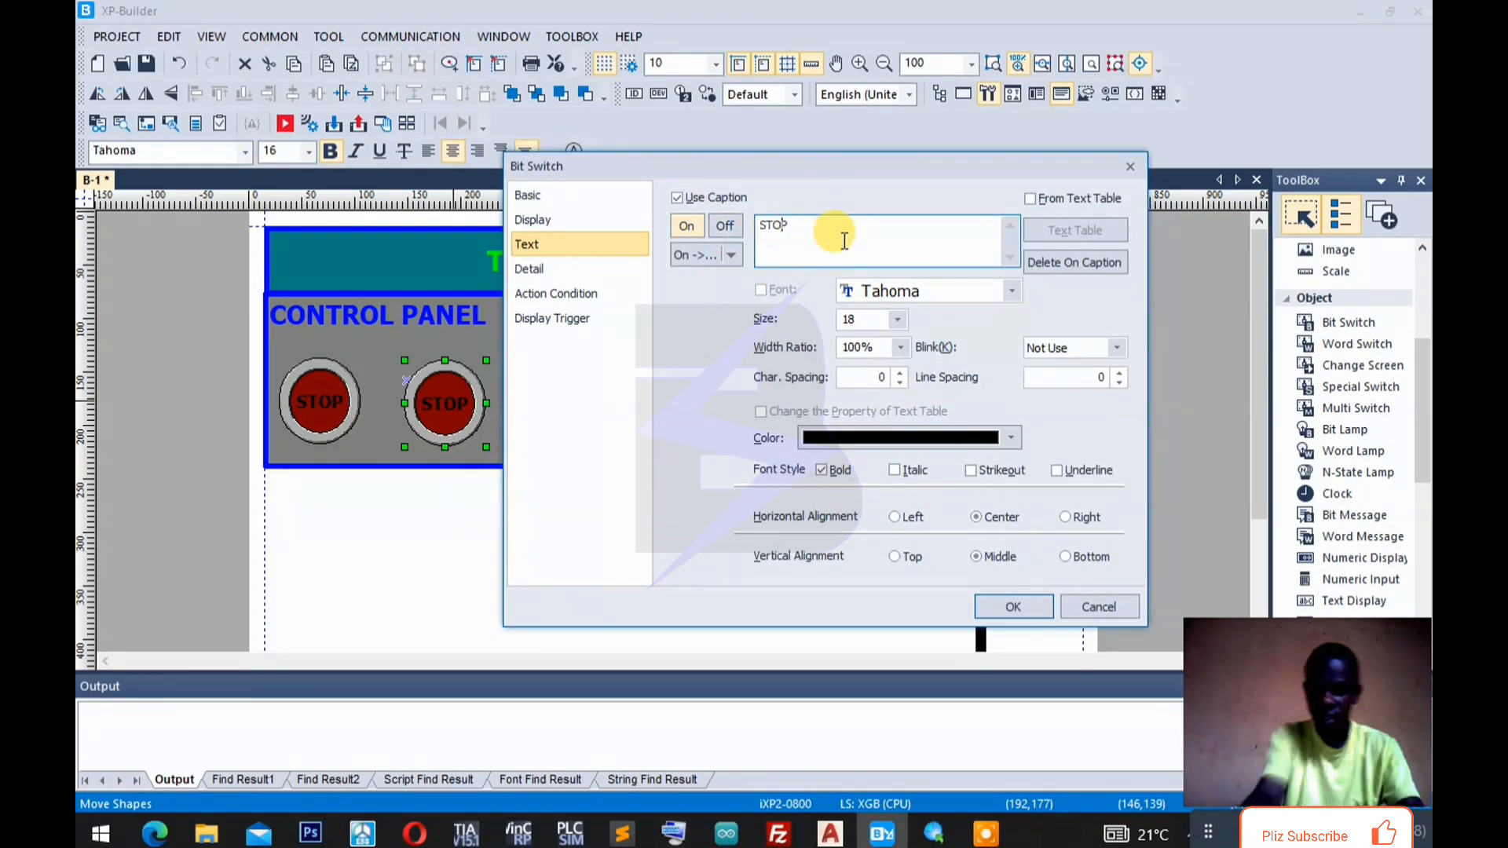
pyautogui.press('BackSpace')
pyautogui.write('ART')
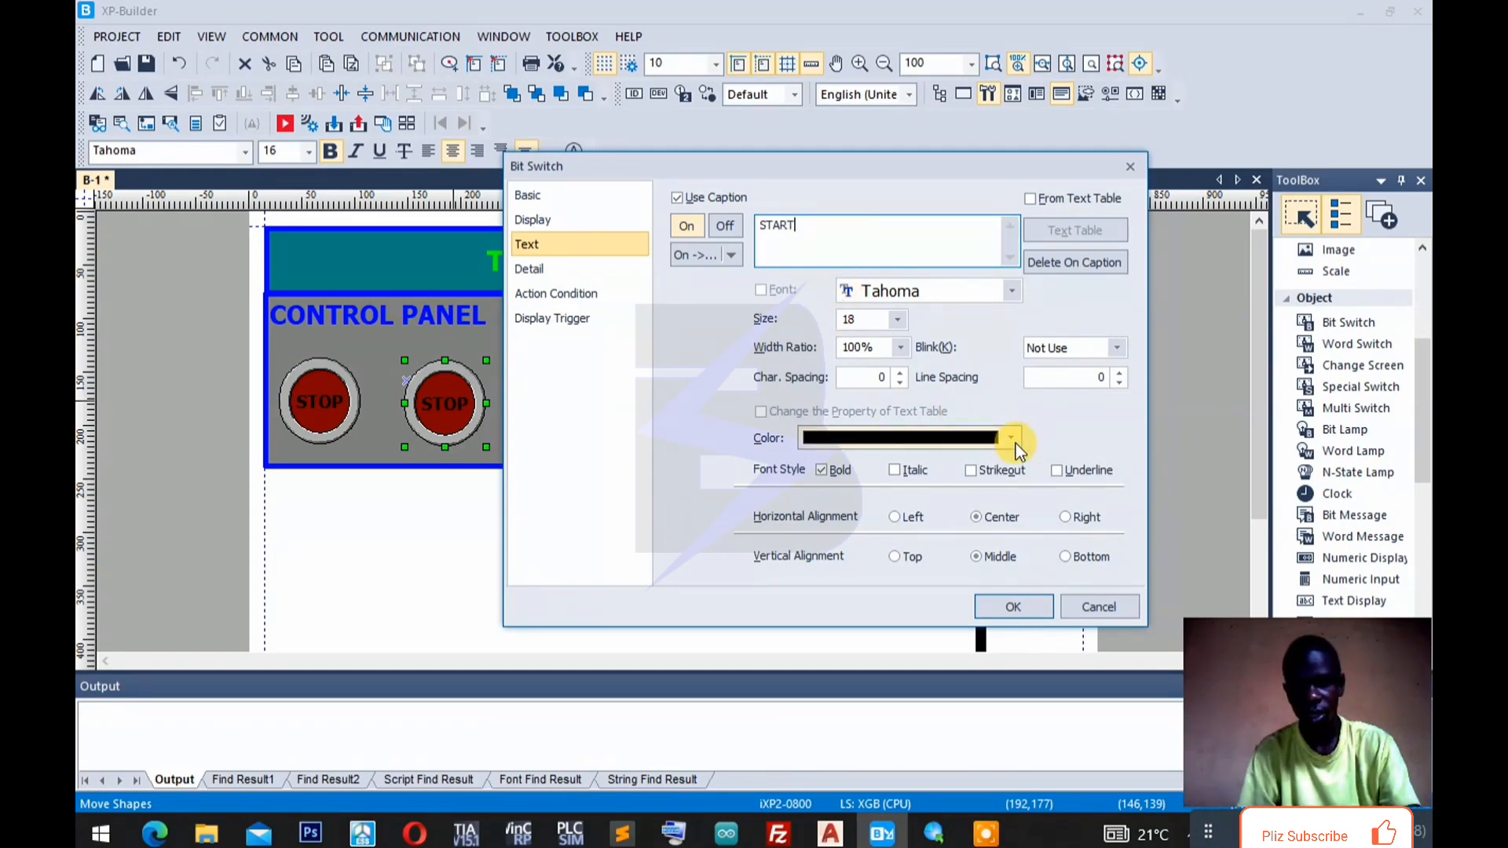
pyautogui.click(724, 226)
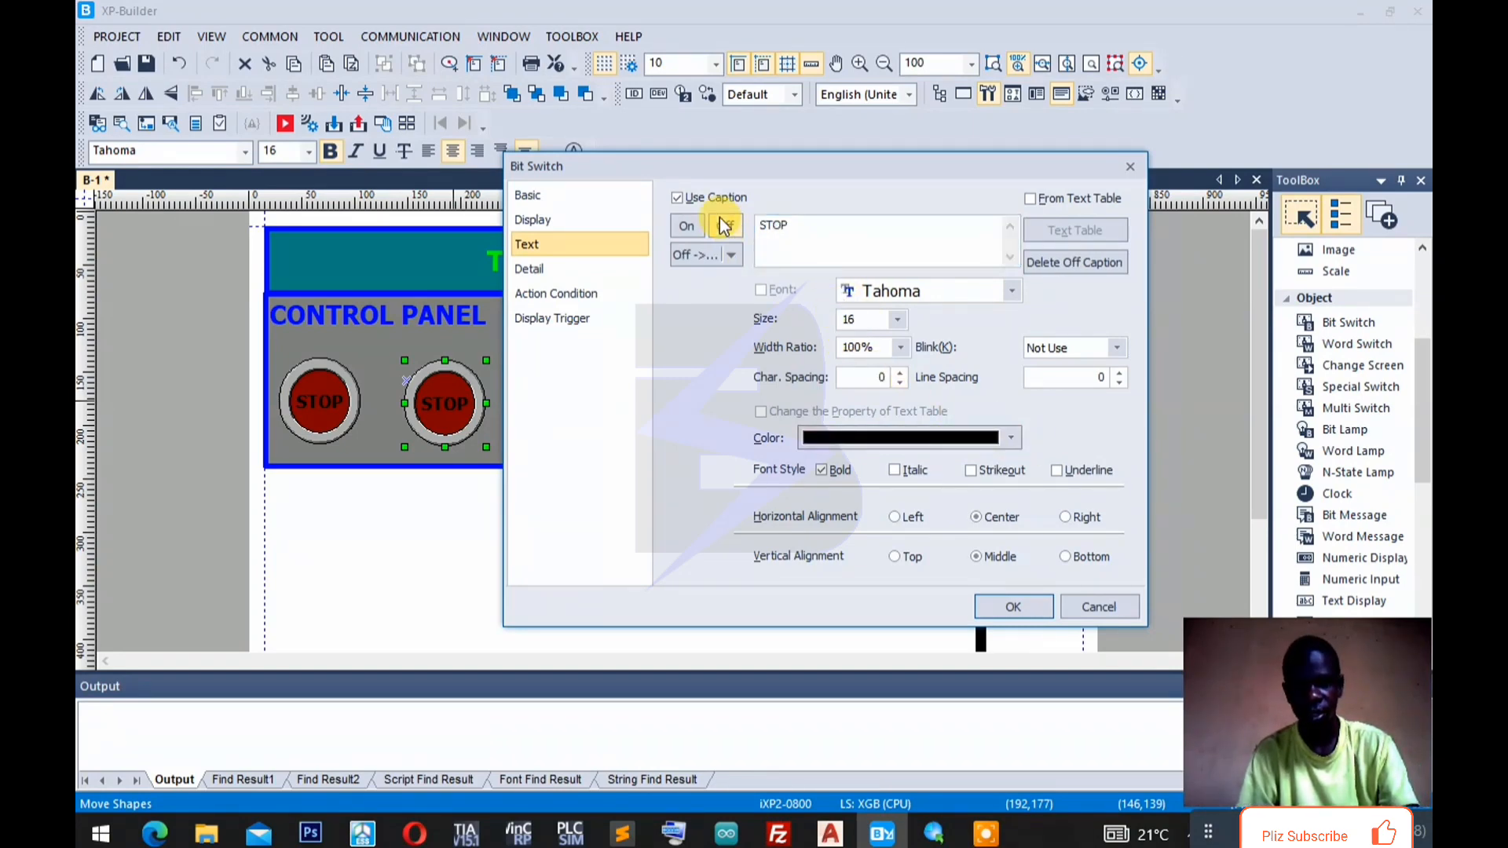
pyautogui.click(805, 228)
pyautogui.press('BackSpace')
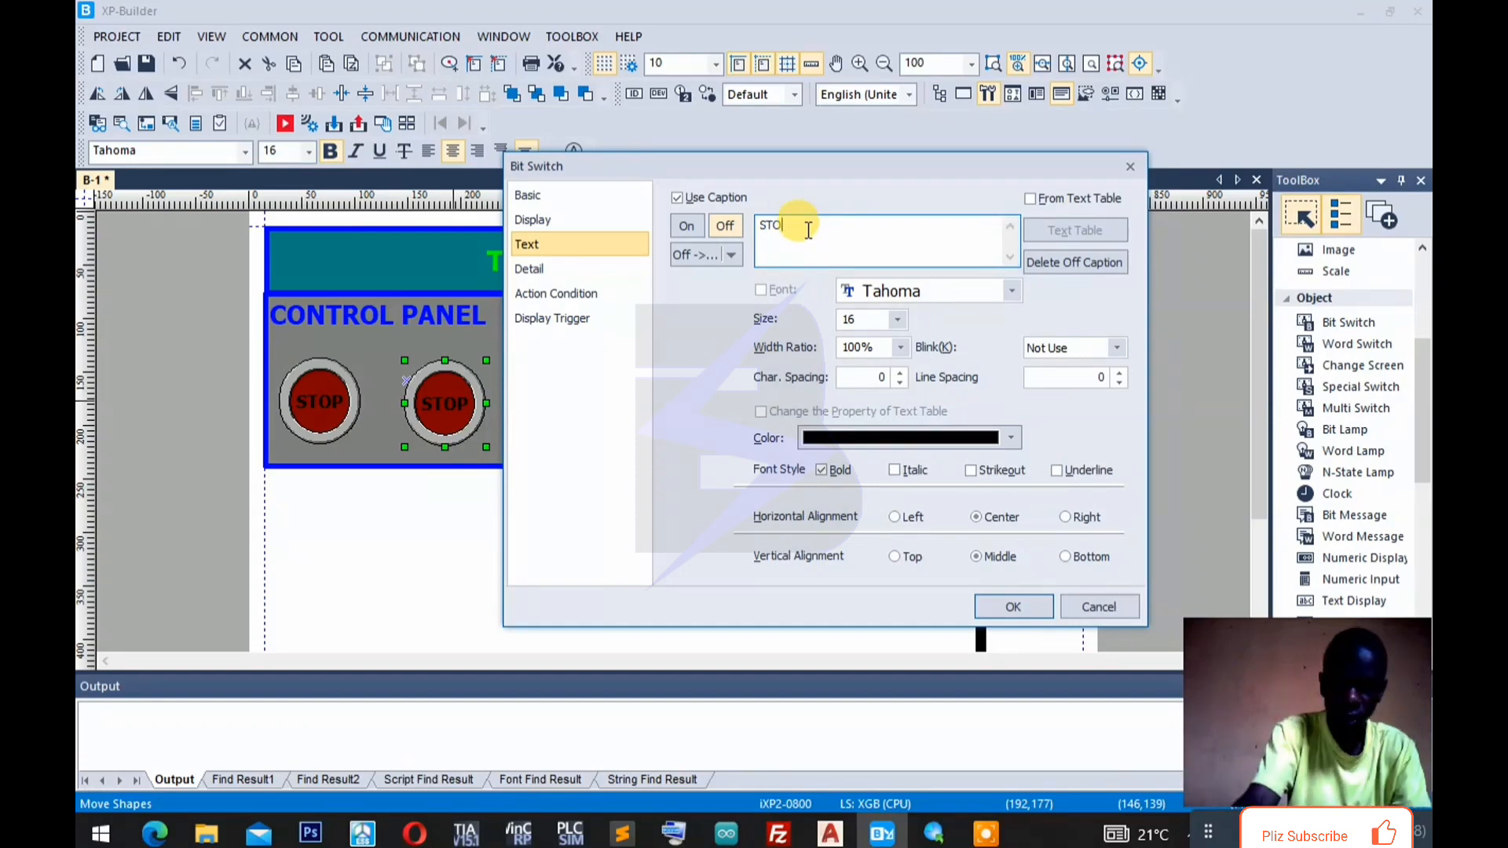
pyautogui.write('ART')
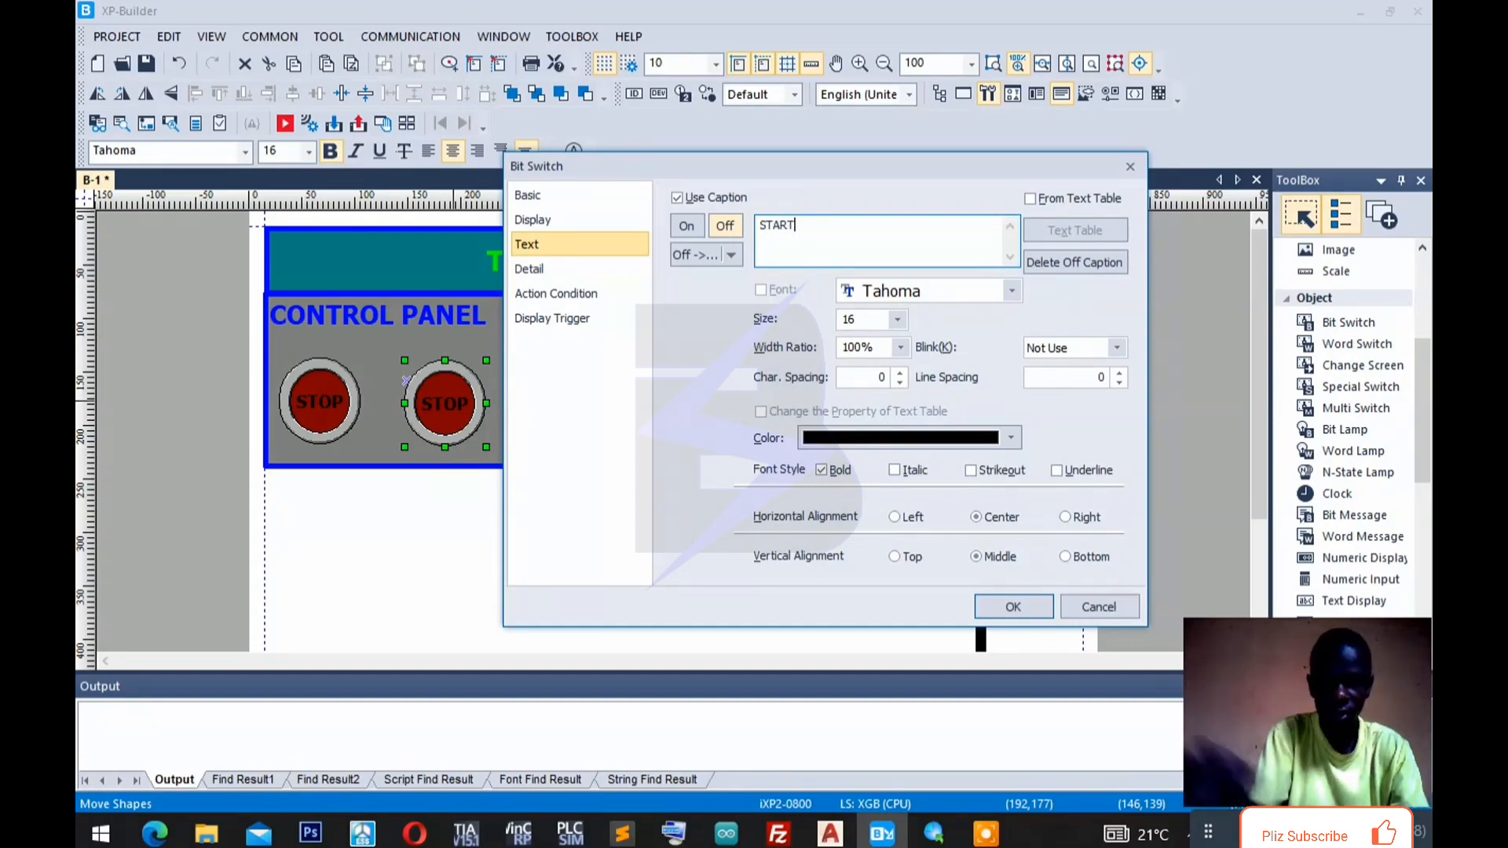
# Give the copied switch a dark green pattern foreground in both its Off and On states.
pyautogui.click(531, 220)
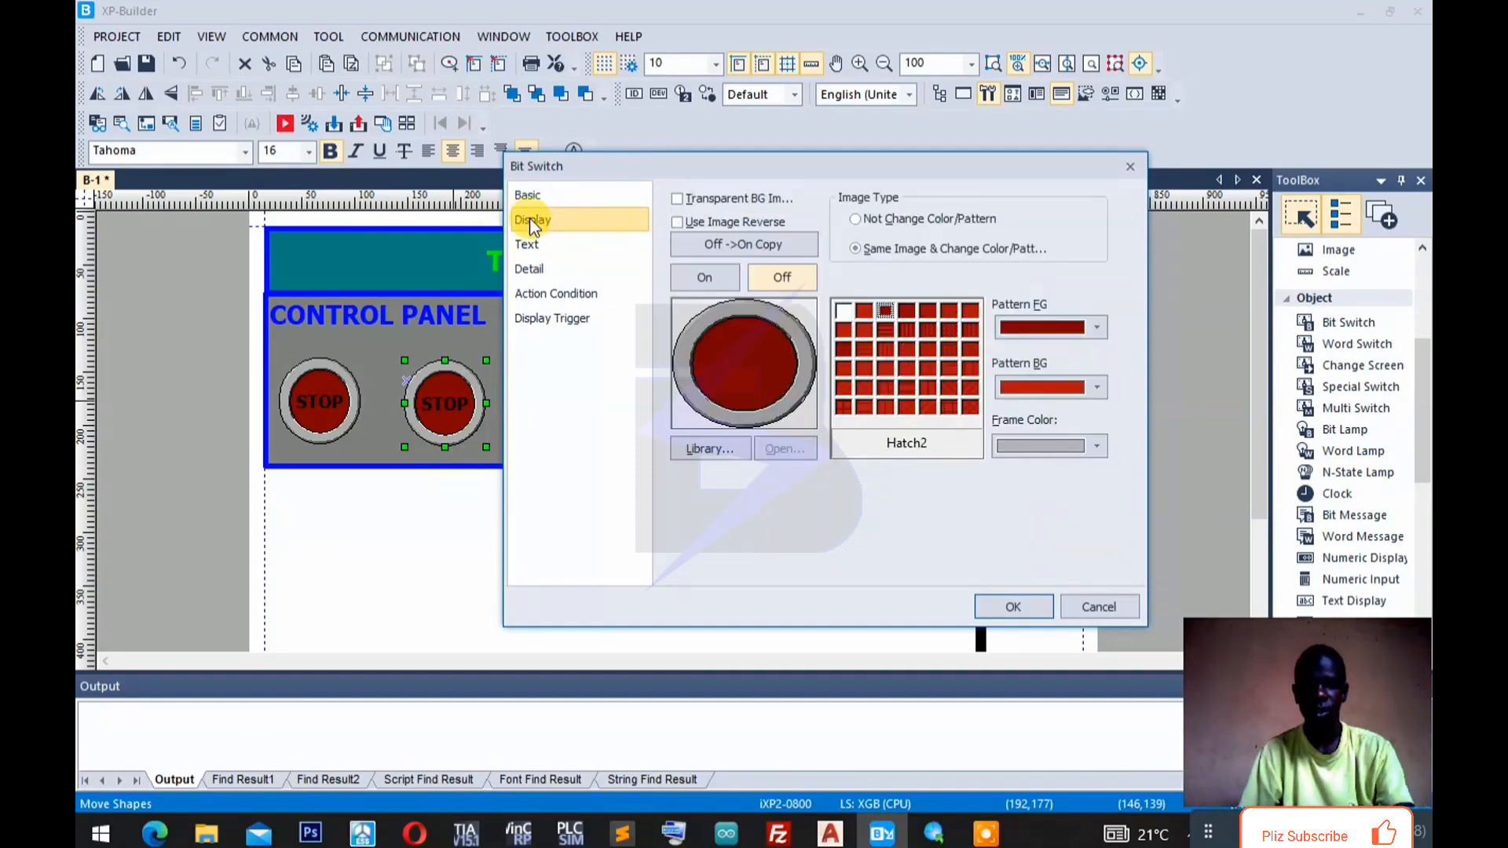
pyautogui.click(1095, 328)
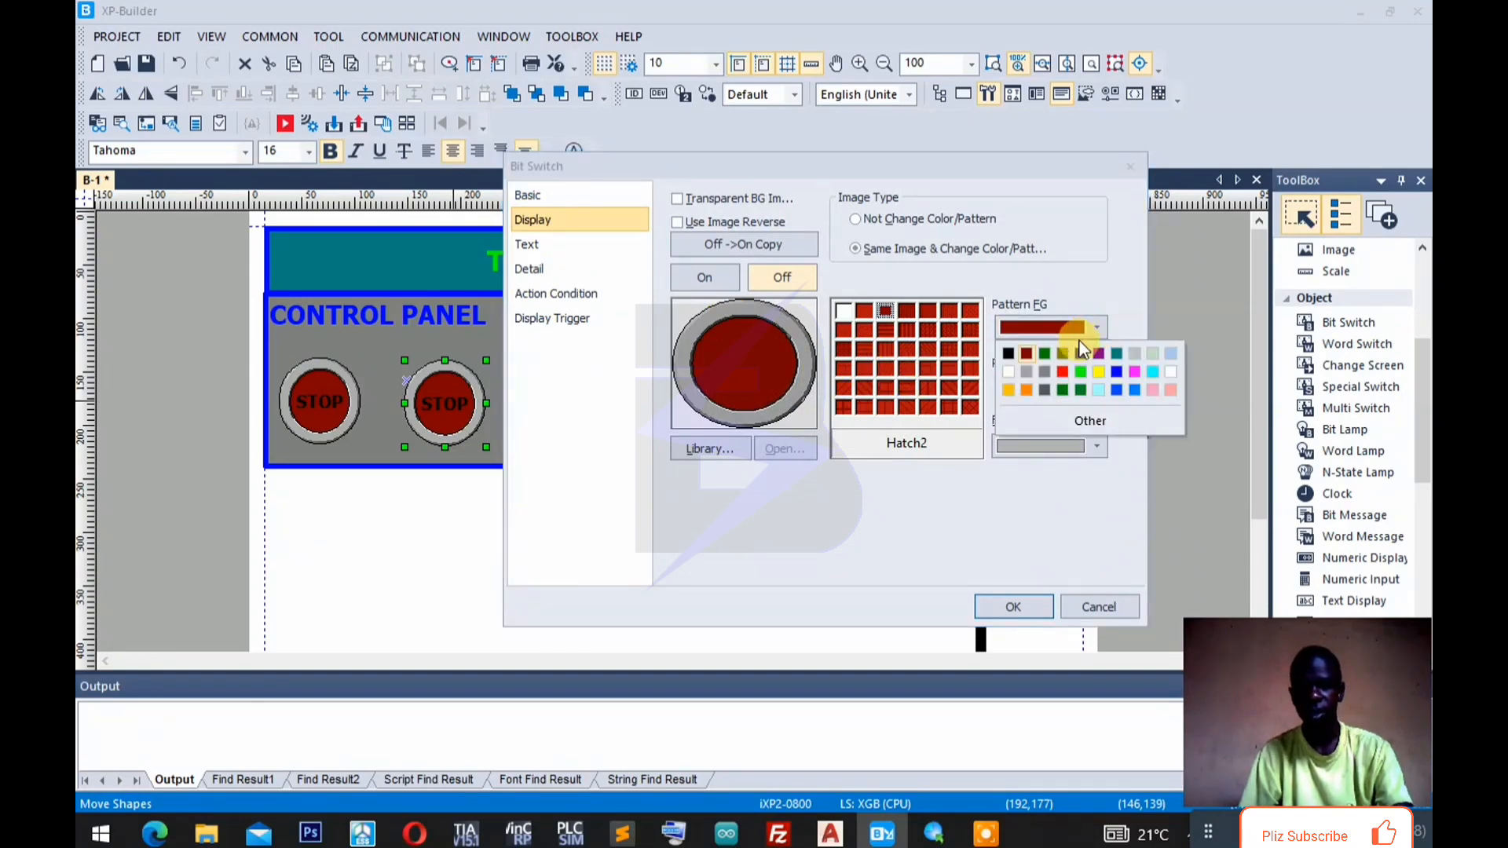
pyautogui.click(1077, 384)
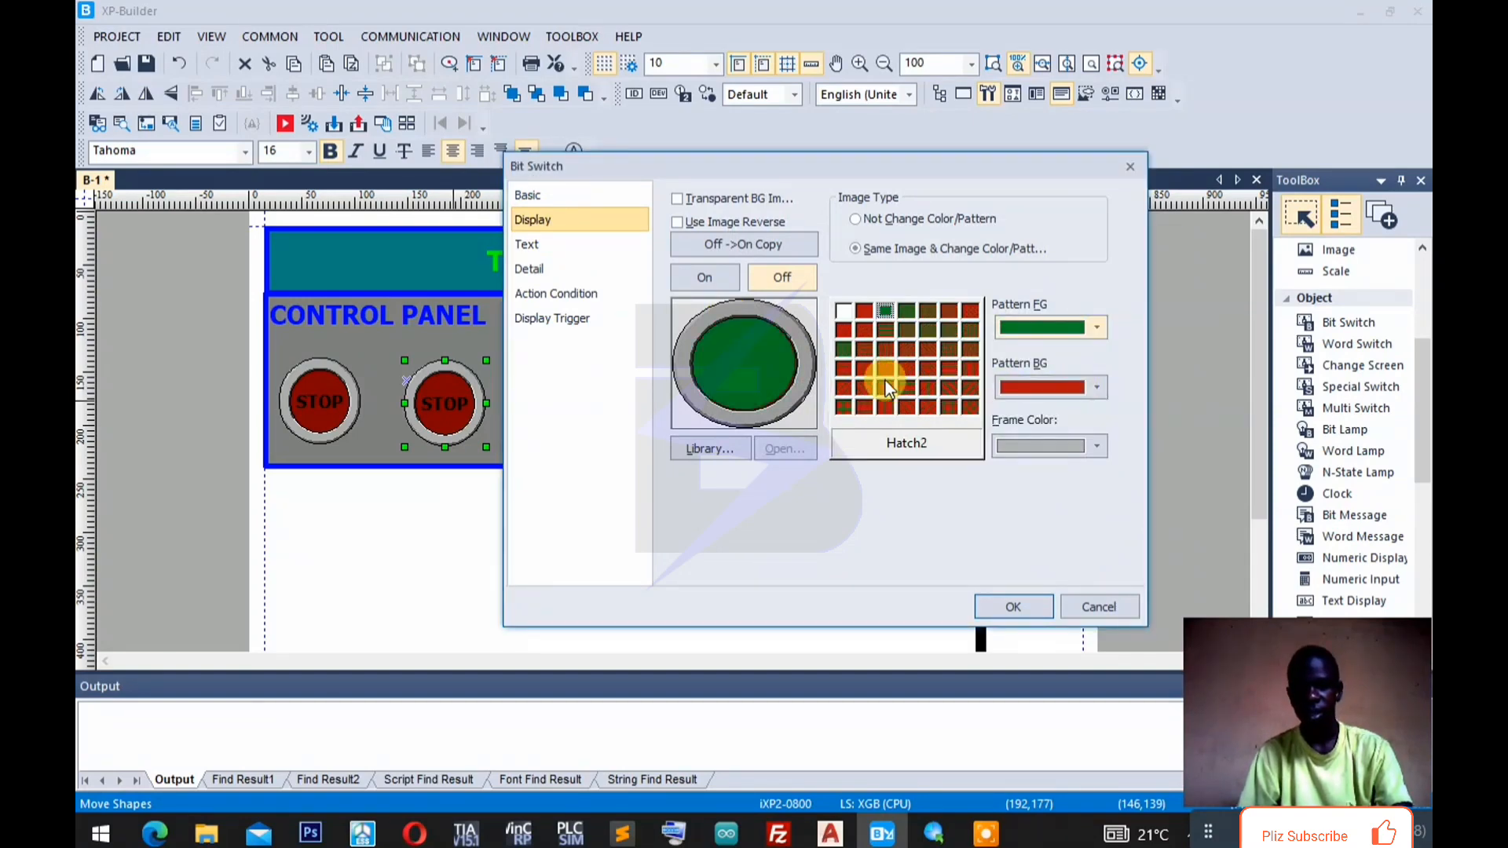
pyautogui.click(701, 275)
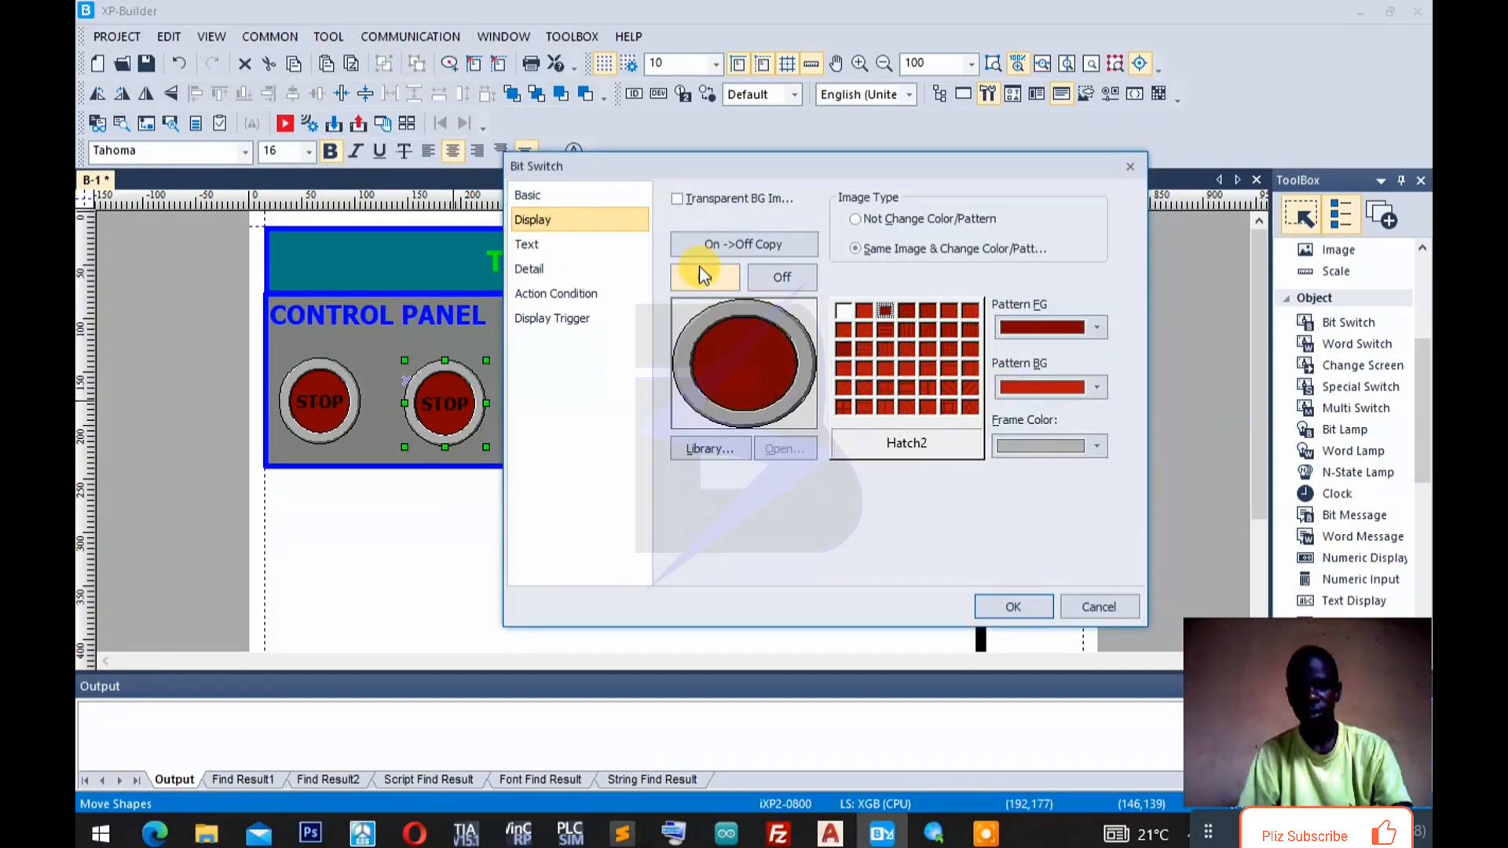
pyautogui.click(1098, 388)
pyautogui.click(1096, 336)
pyautogui.click(1098, 326)
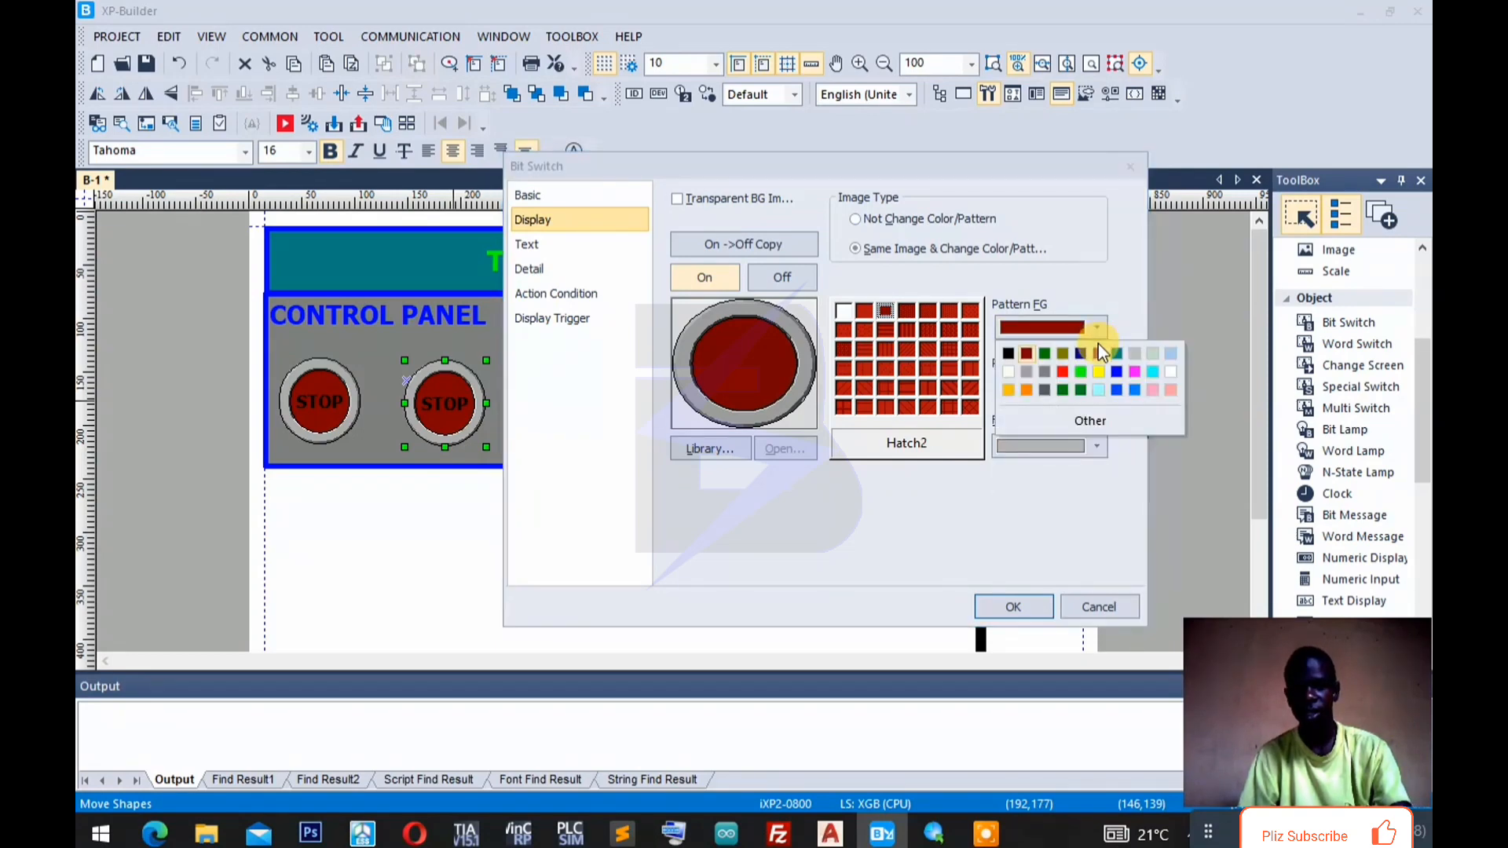
pyautogui.click(1040, 353)
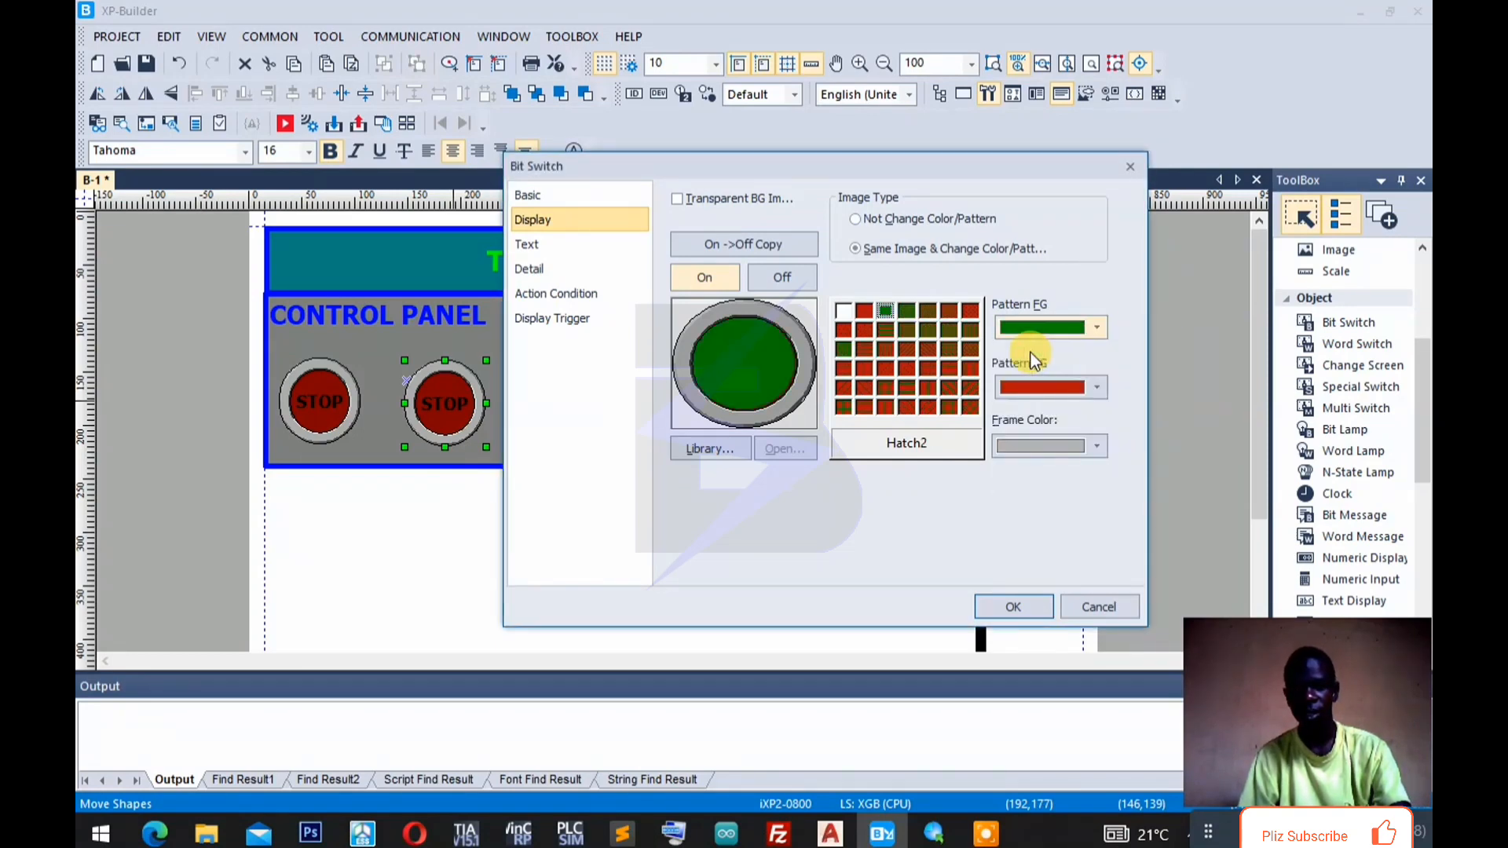
pyautogui.click(782, 281)
pyautogui.click(734, 278)
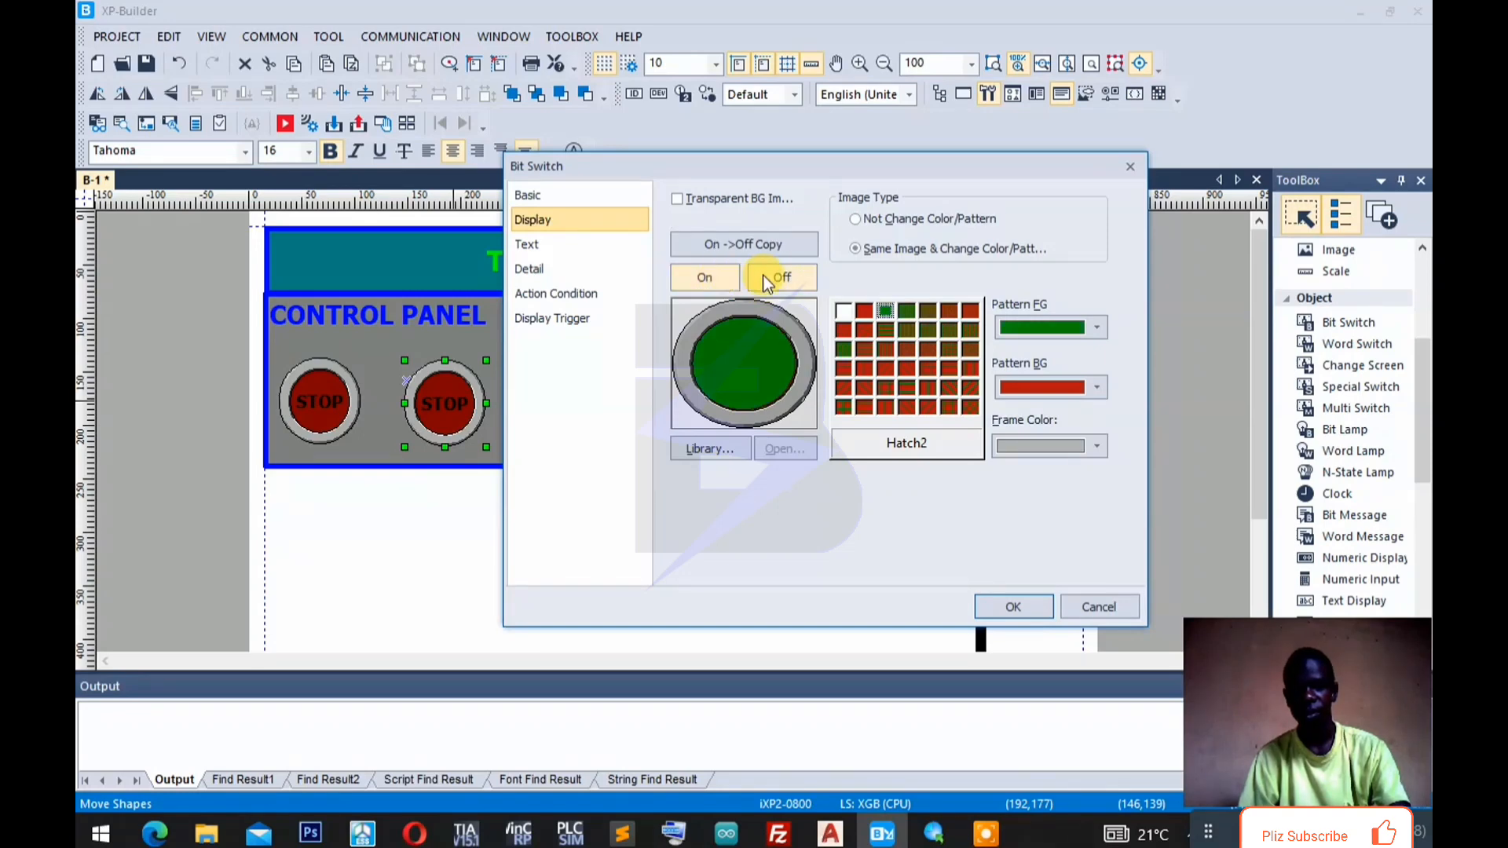
pyautogui.click(782, 280)
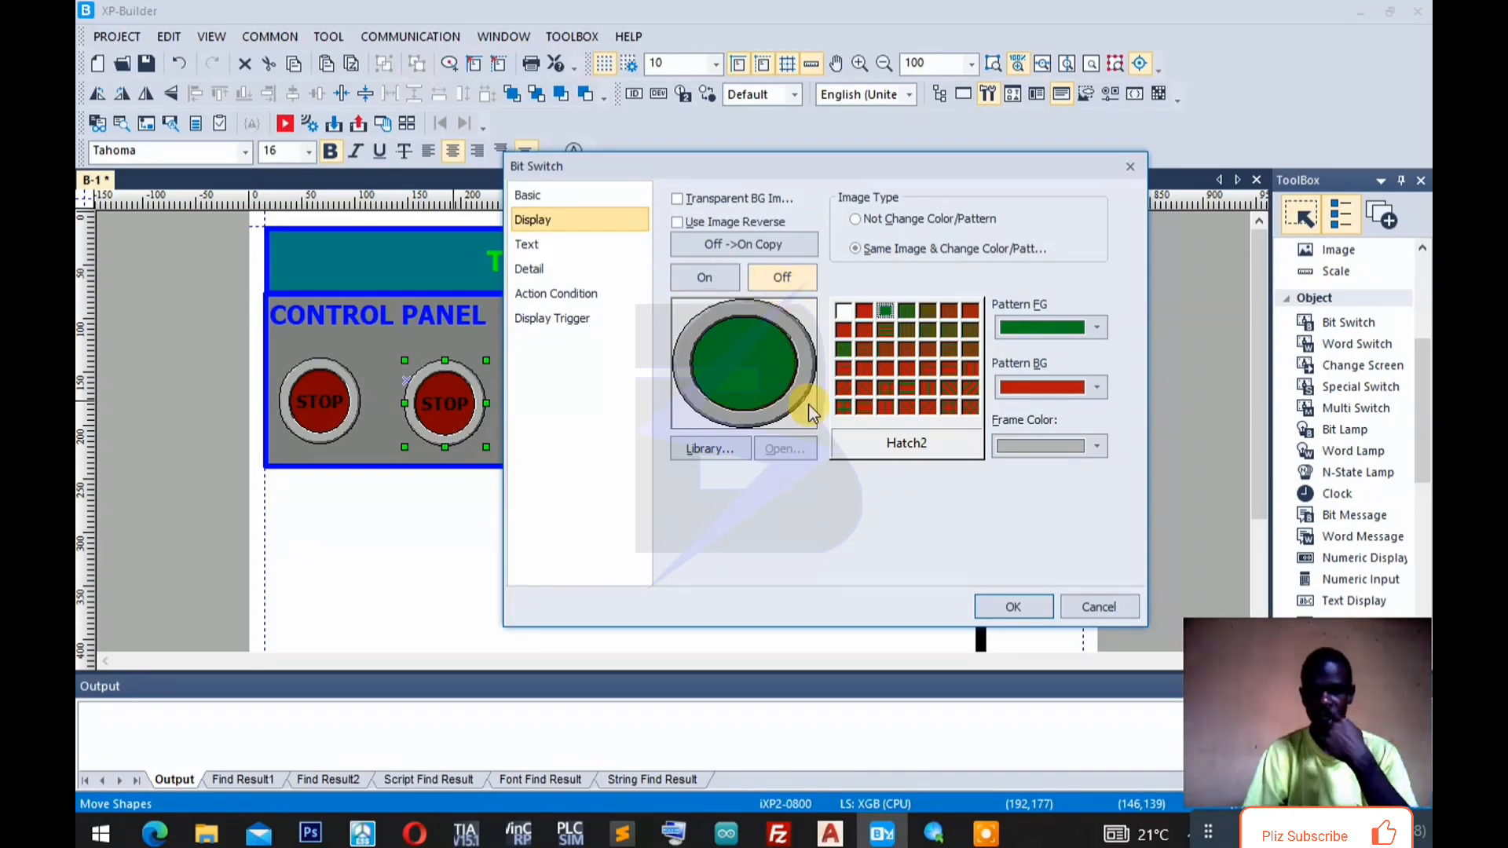
# Assign device P1 to the copied switch and check the address against the start contact in the XG5000 ladder program.
pyautogui.click(549, 195)
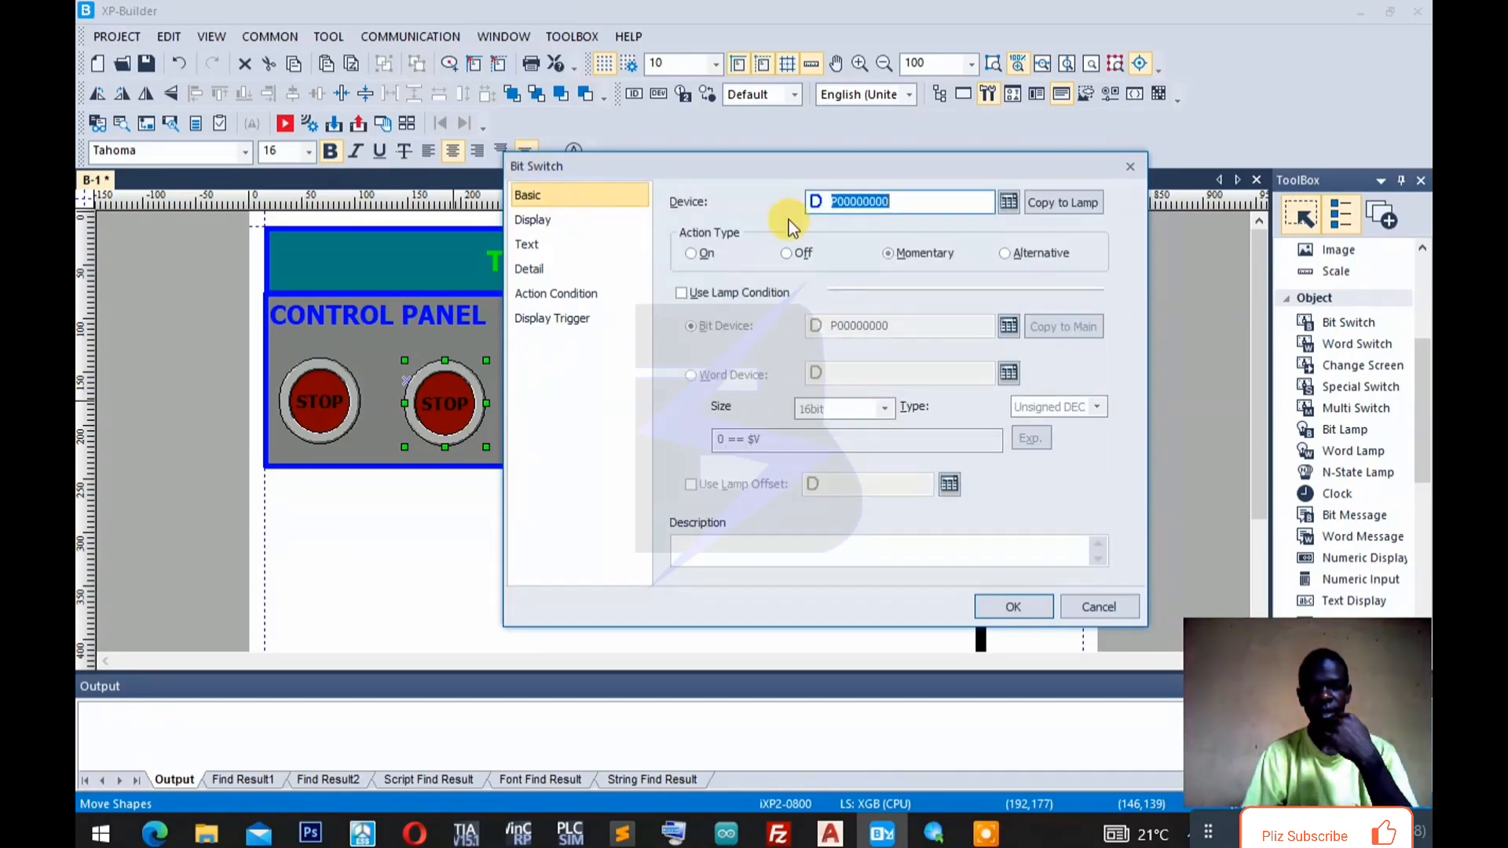
pyautogui.click(1008, 202)
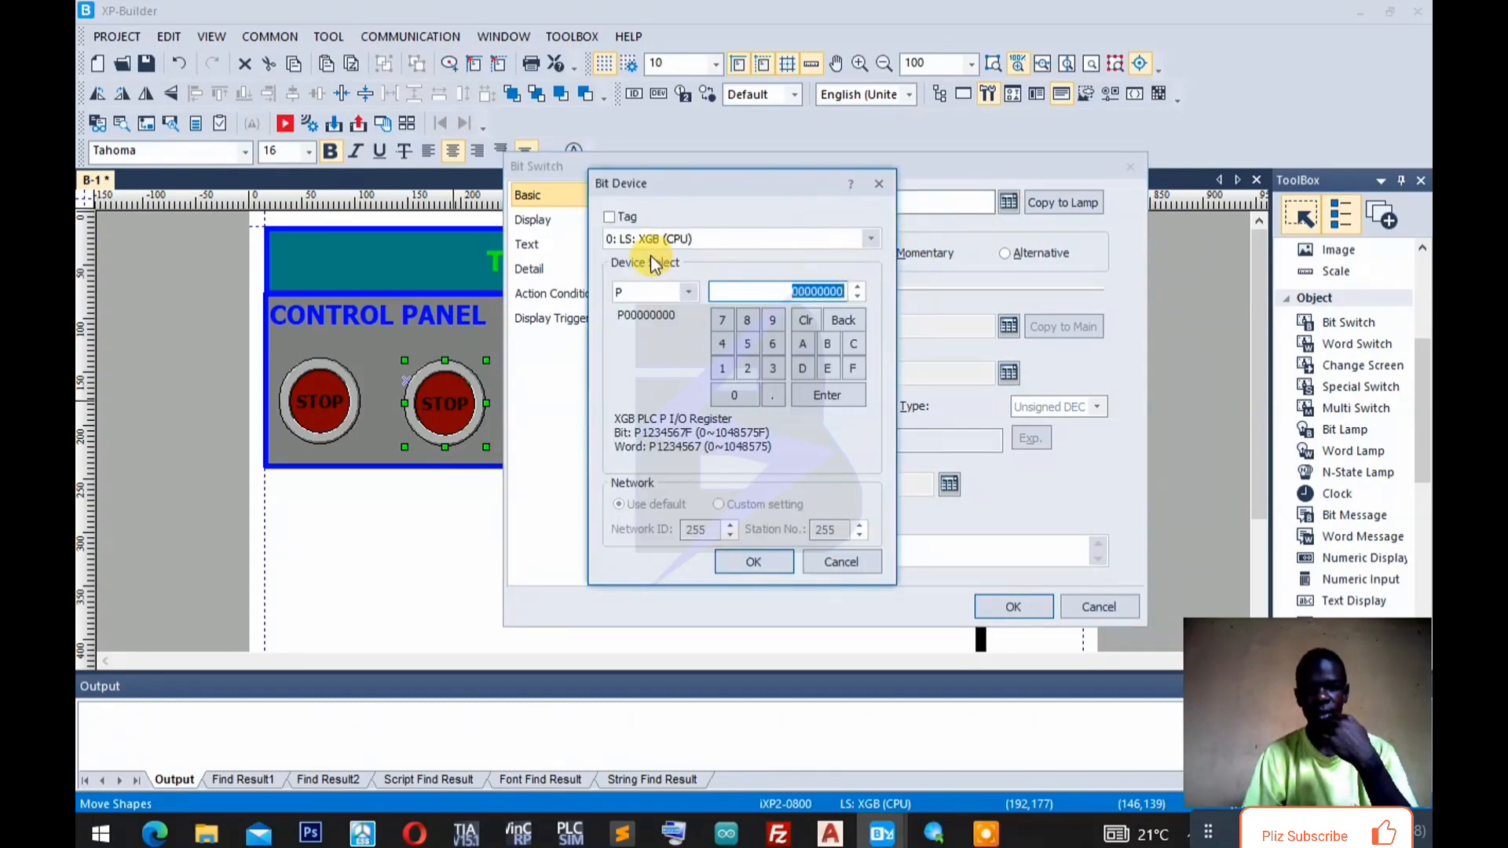
pyautogui.click(728, 366)
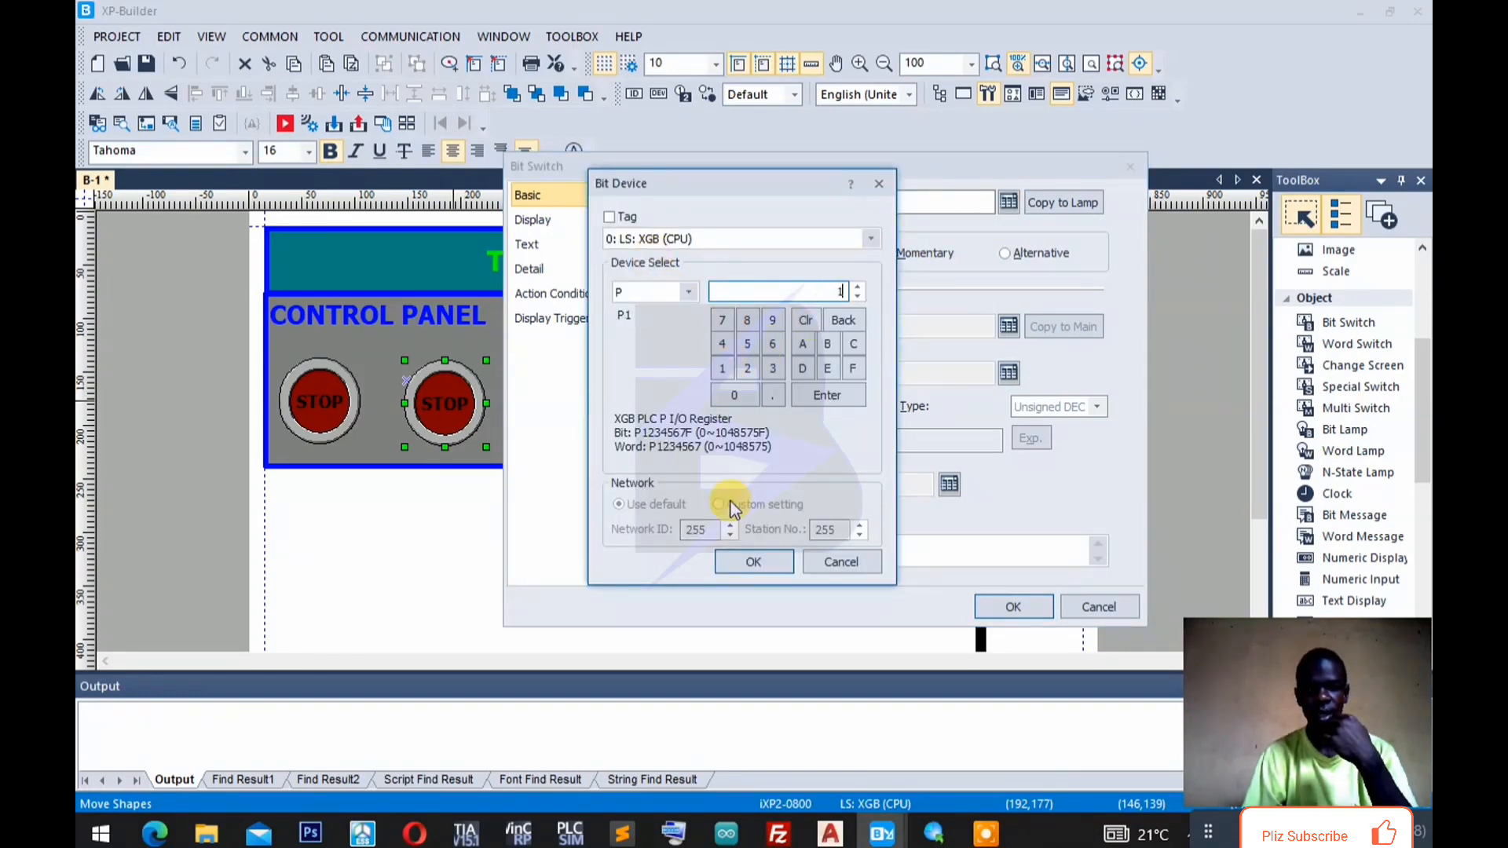
pyautogui.click(741, 564)
pyautogui.click(933, 833)
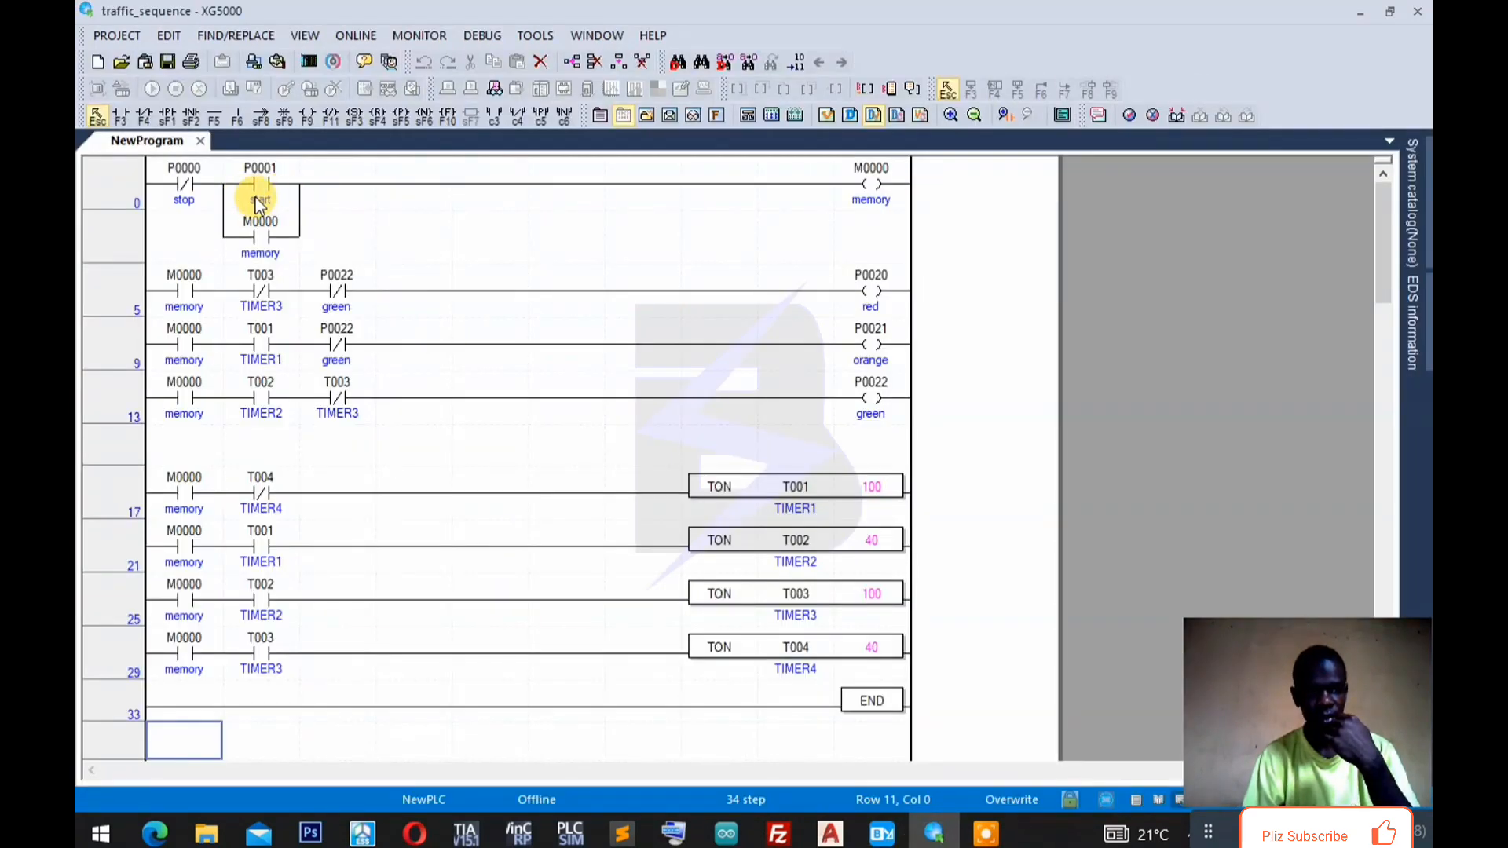
pyautogui.click(877, 834)
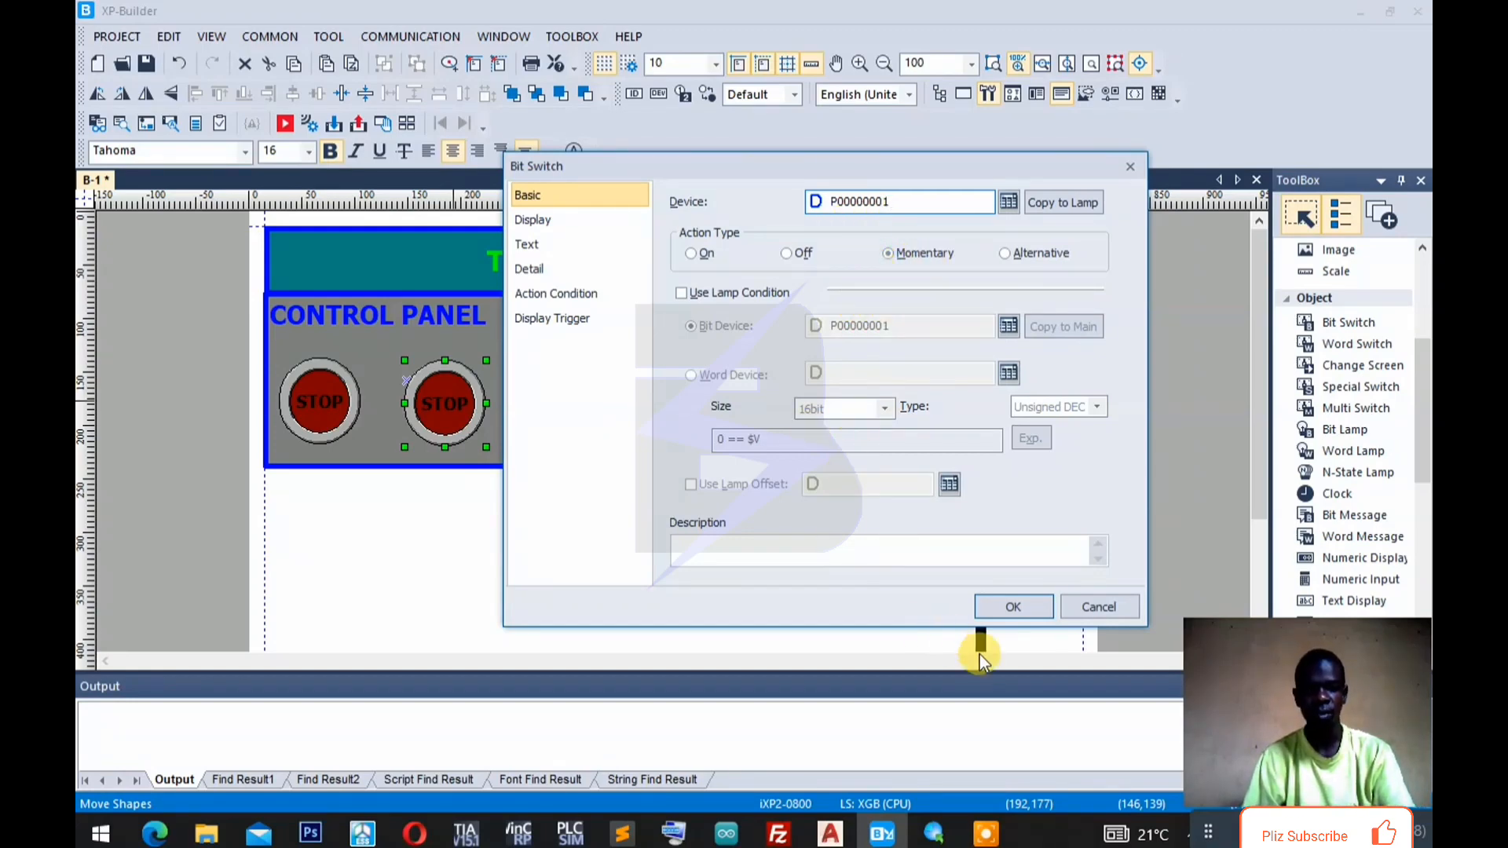
# Apply the switch settings and widen the START switch on its right side to about 85 px.
pyautogui.click(1013, 607)
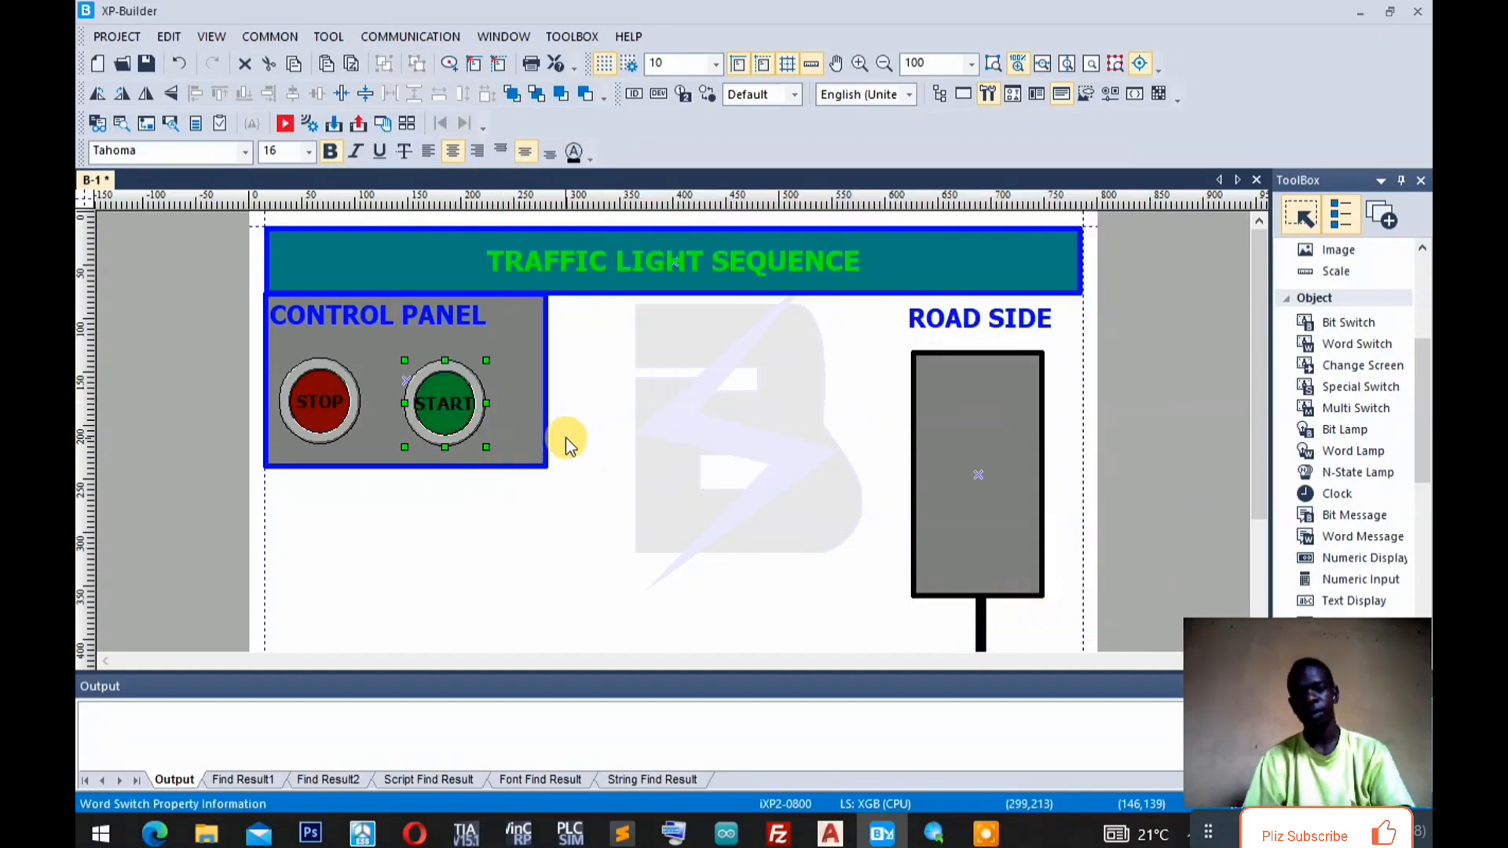
pyautogui.moveTo(489, 402); pyautogui.dragTo(496, 404)
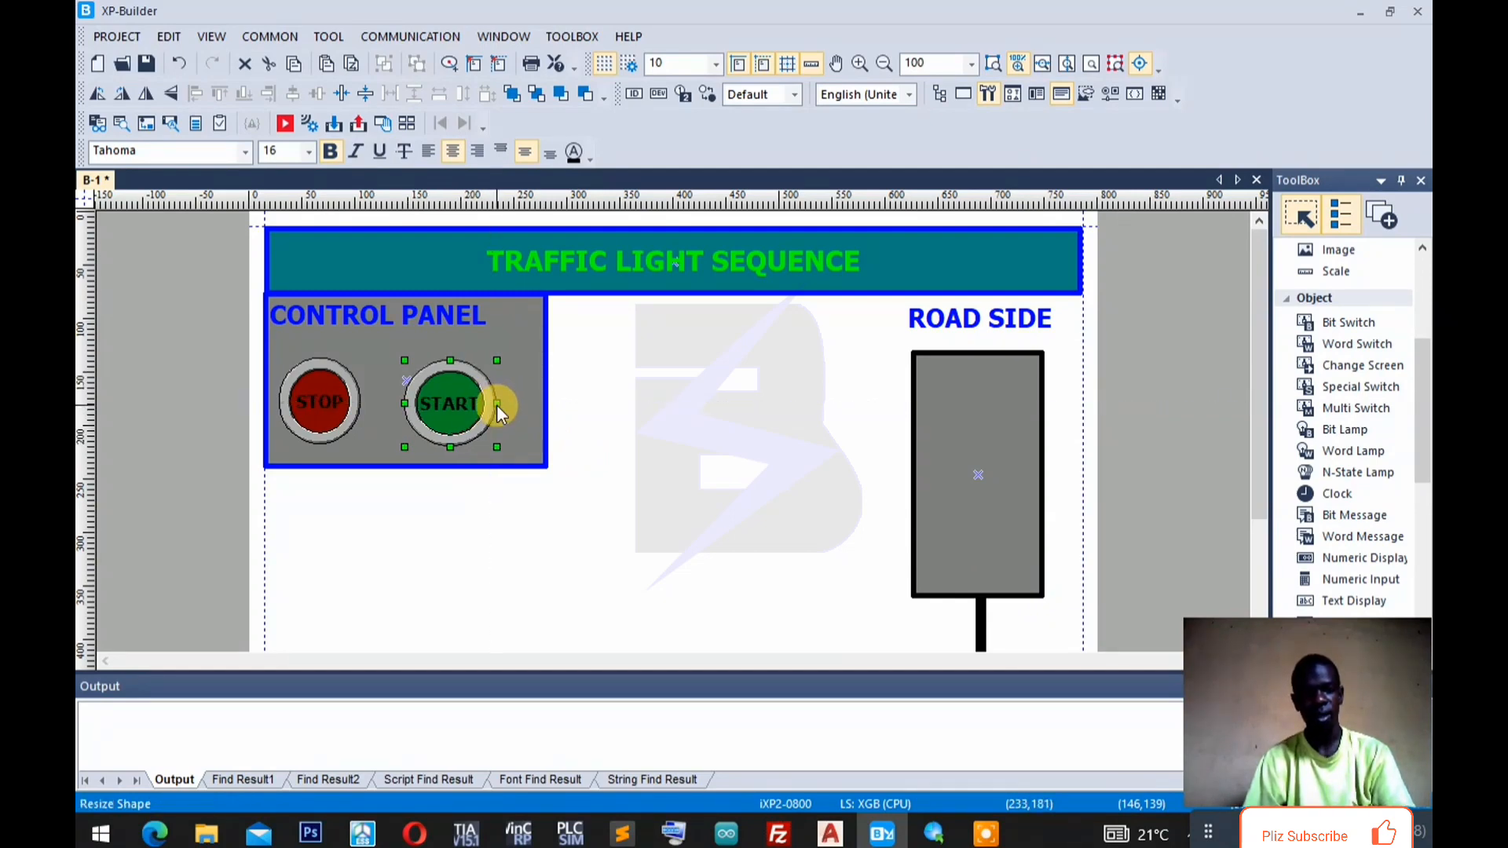
pyautogui.click(567, 441)
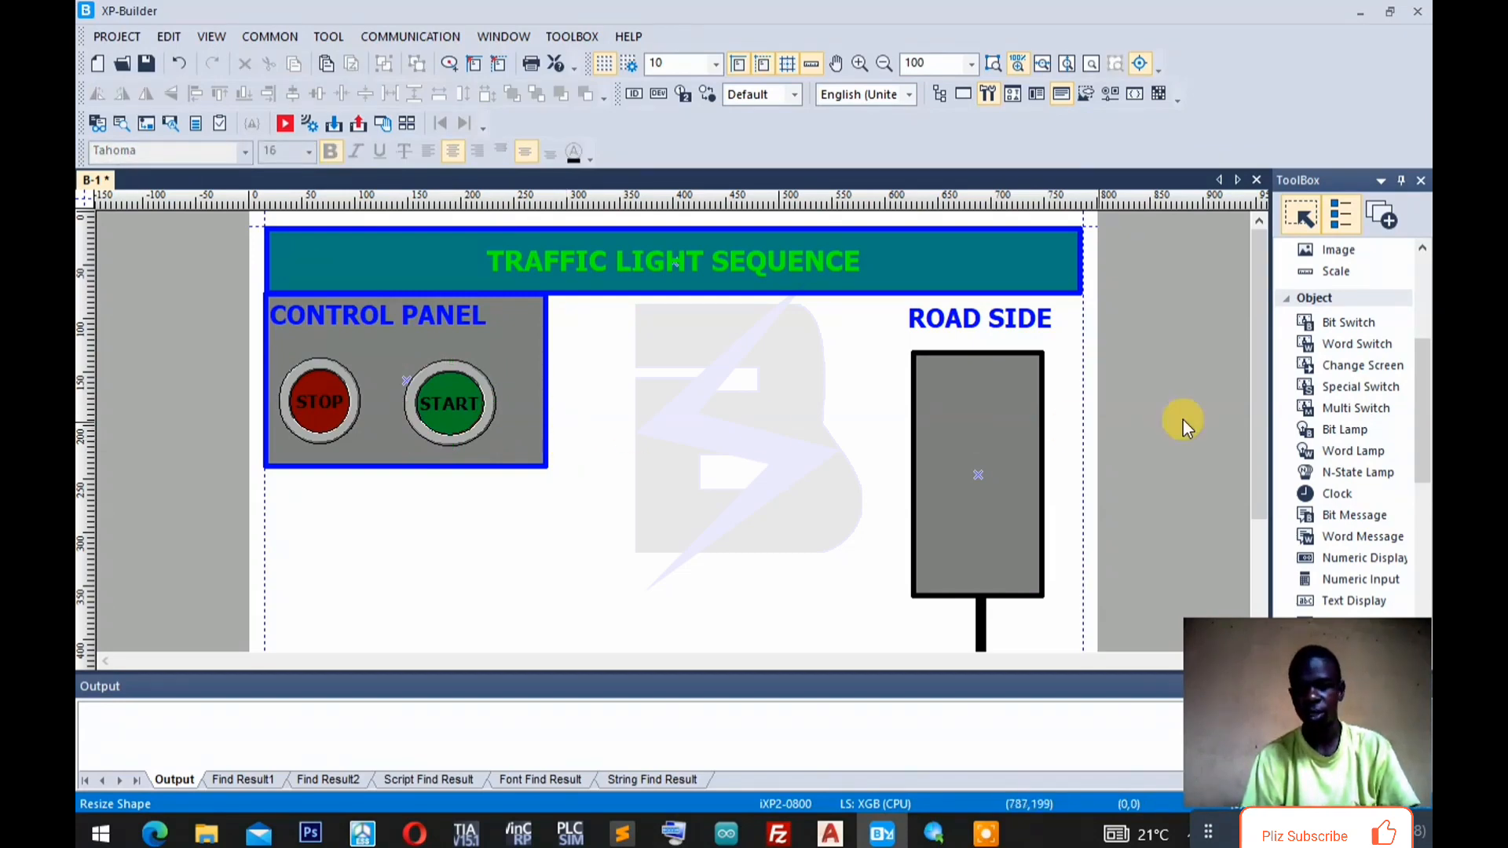
# Draw a small bit lamp just outside the control panel and look up the memory coil's address in the XG5000 ladder program.
pyautogui.click(1355, 430)
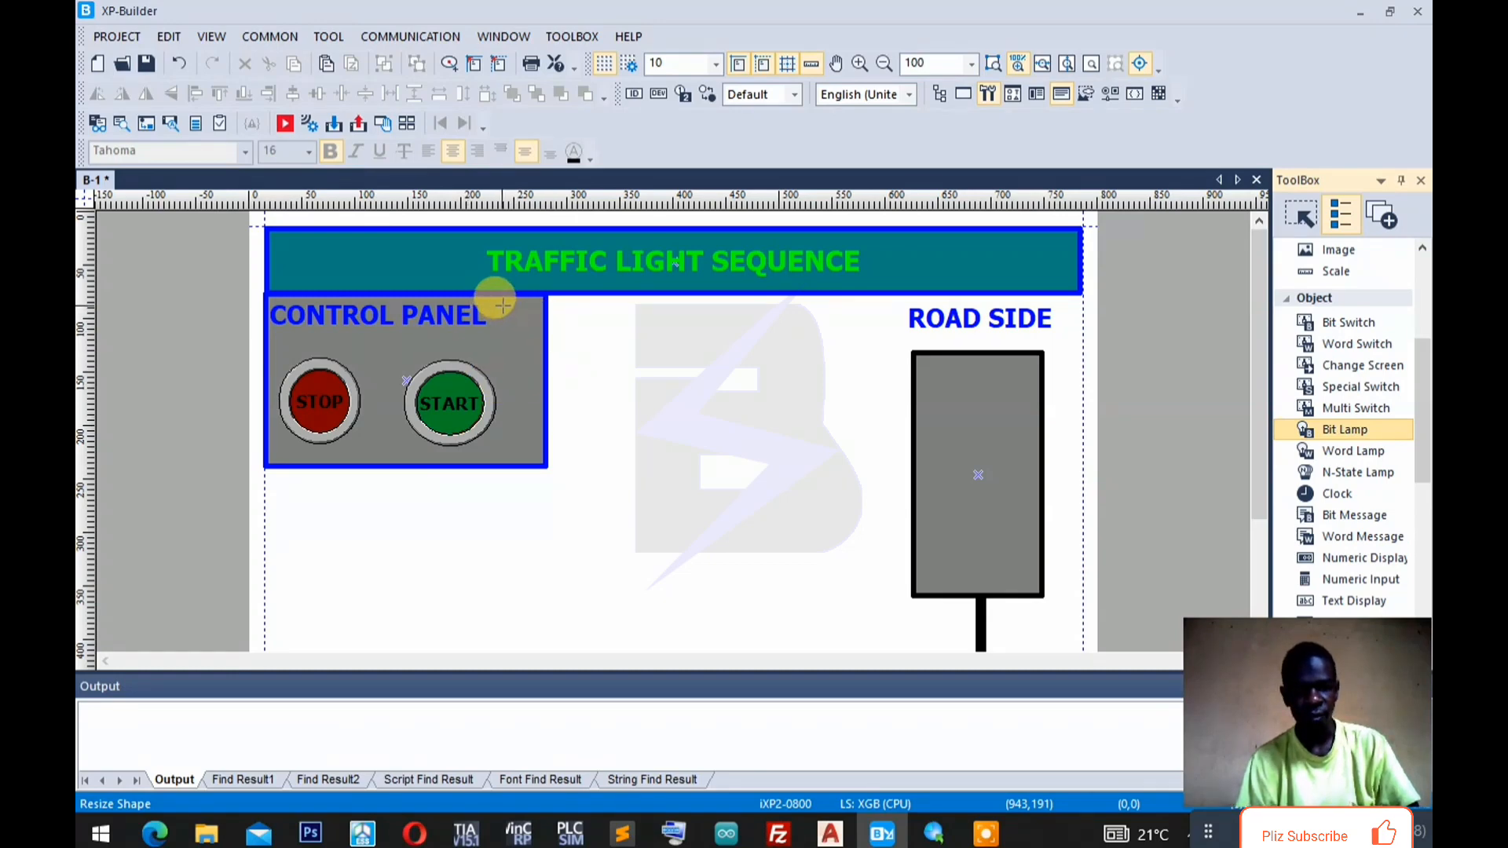
pyautogui.moveTo(574, 336); pyautogui.dragTo(619, 379)
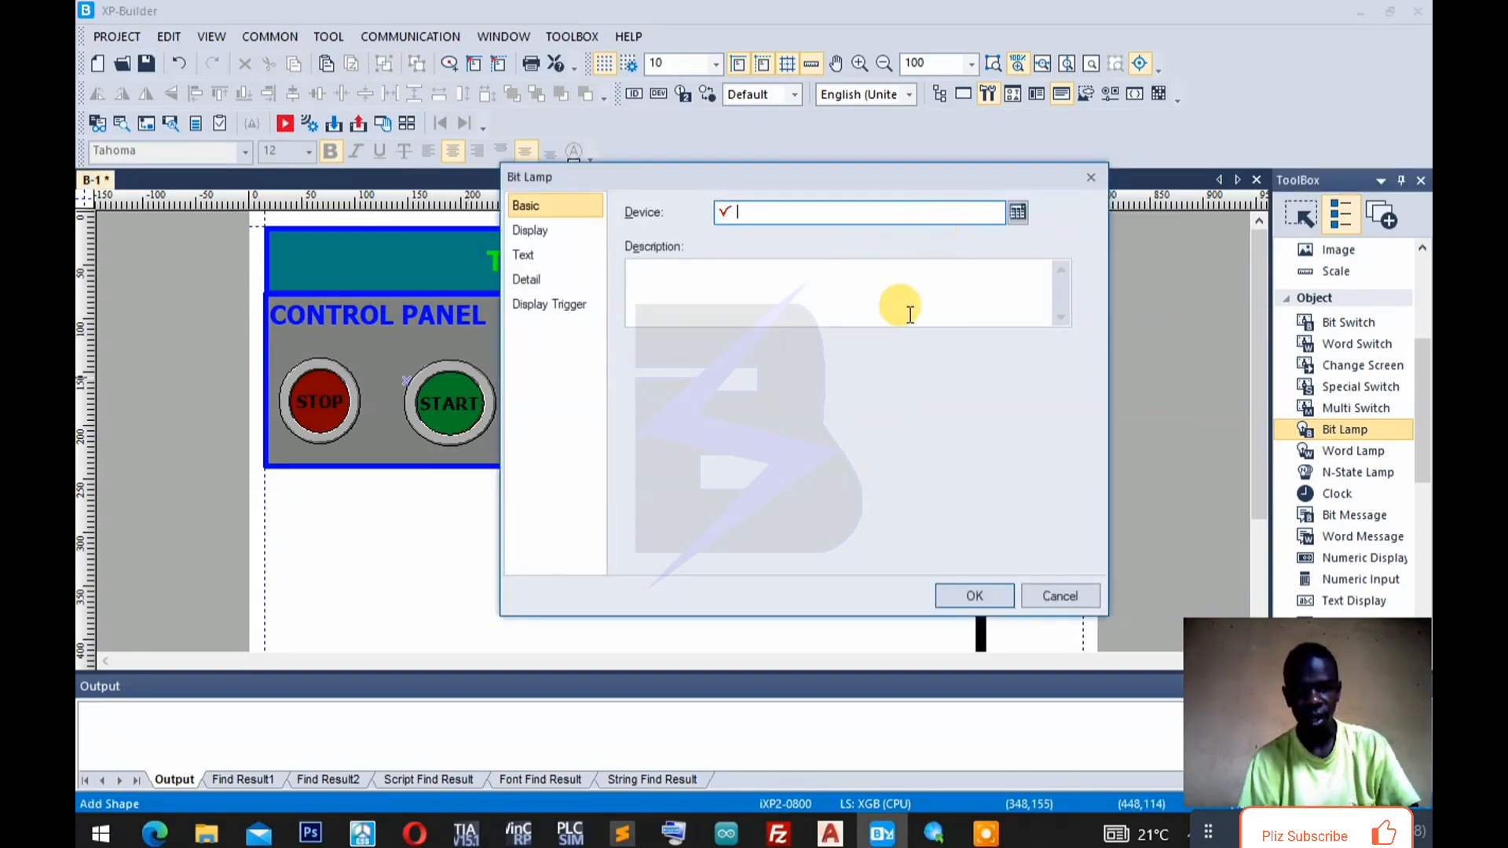
pyautogui.click(934, 832)
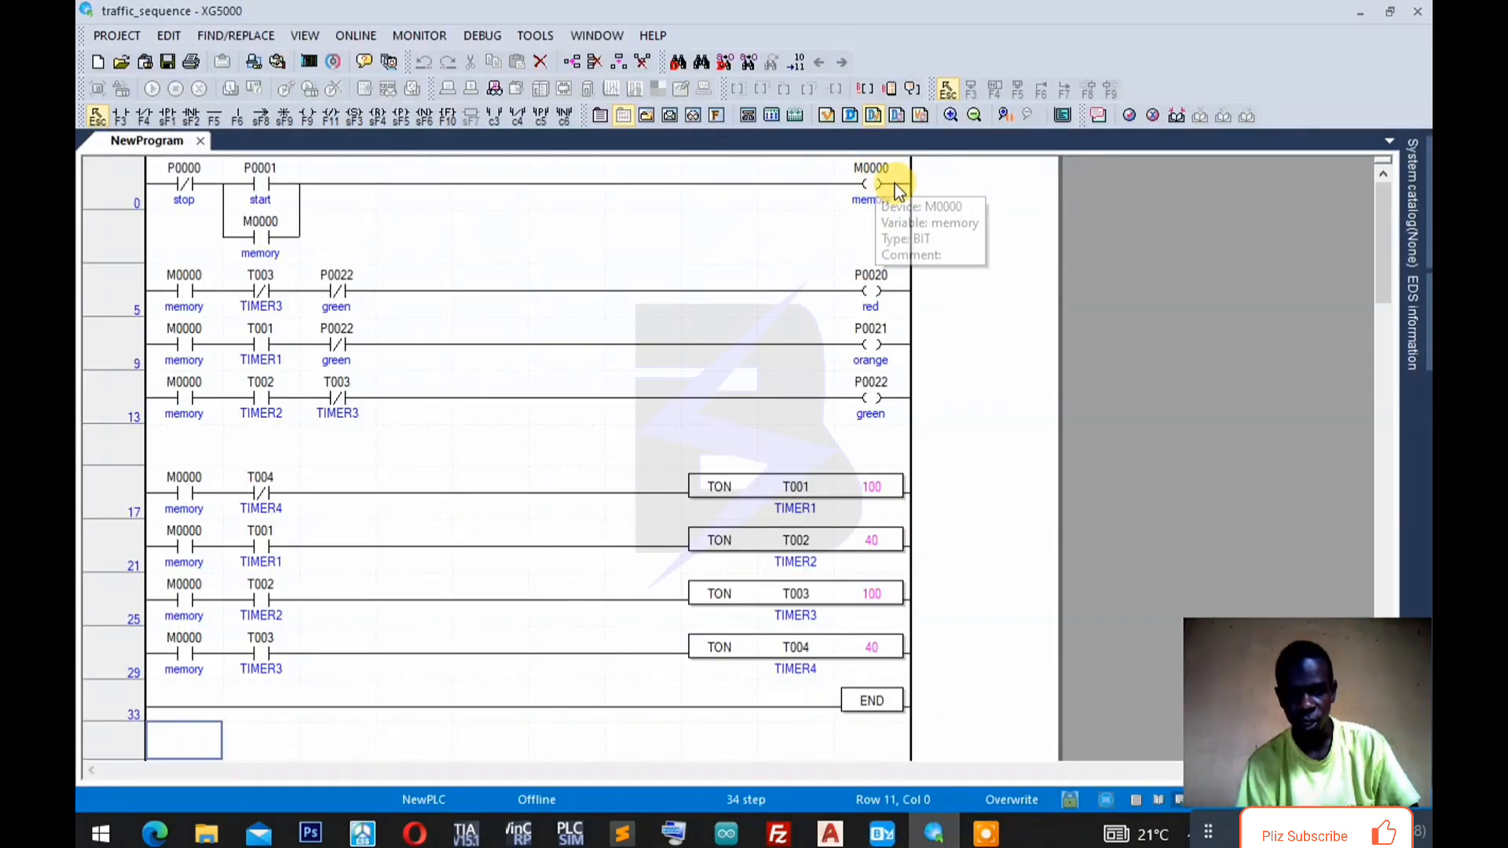
pyautogui.click(882, 832)
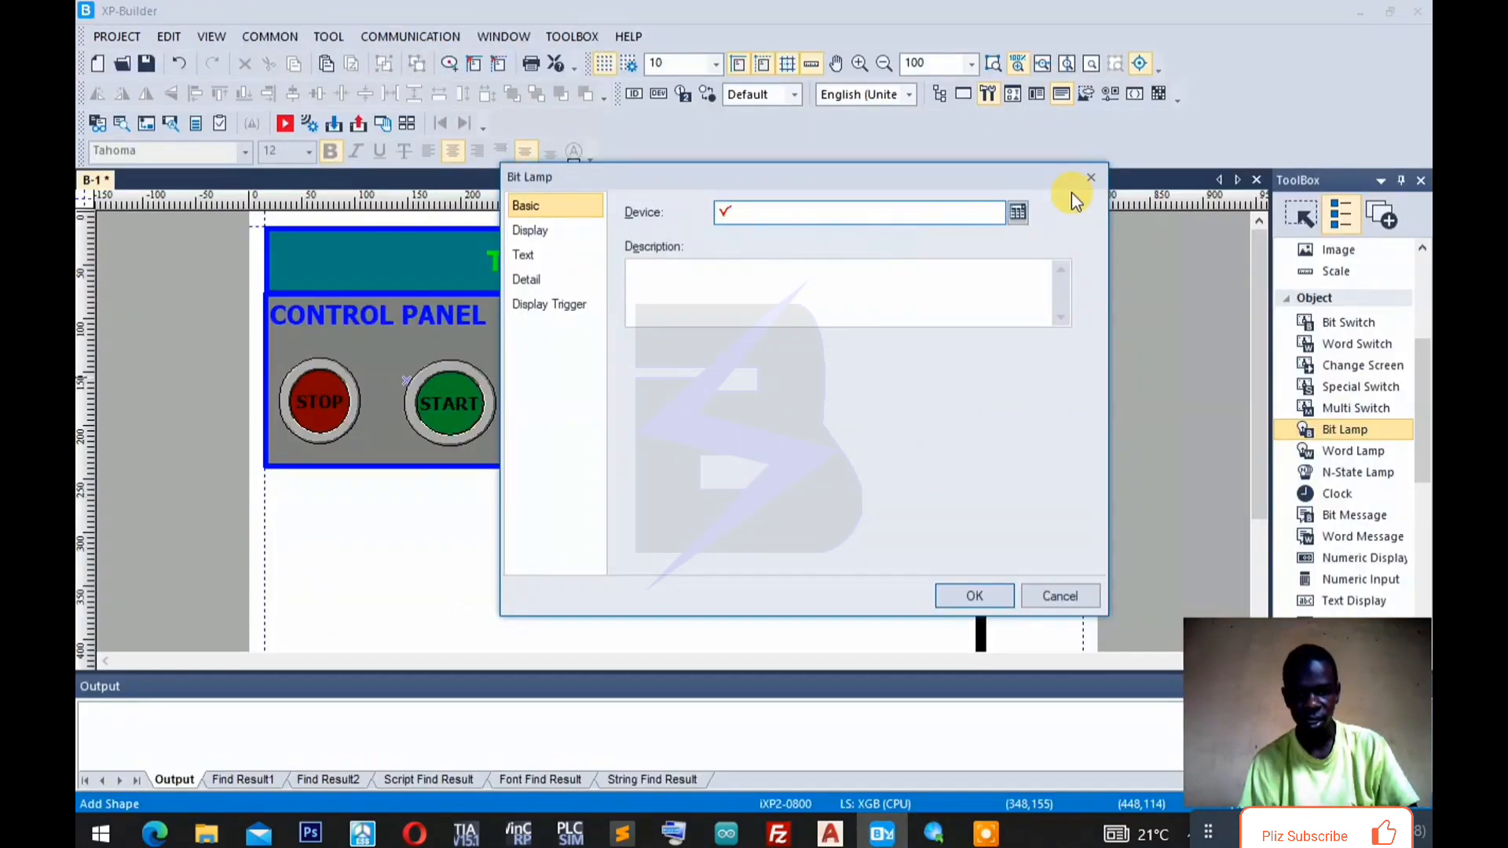
# Assign device M0 to the new bit lamp.
pyautogui.click(1017, 213)
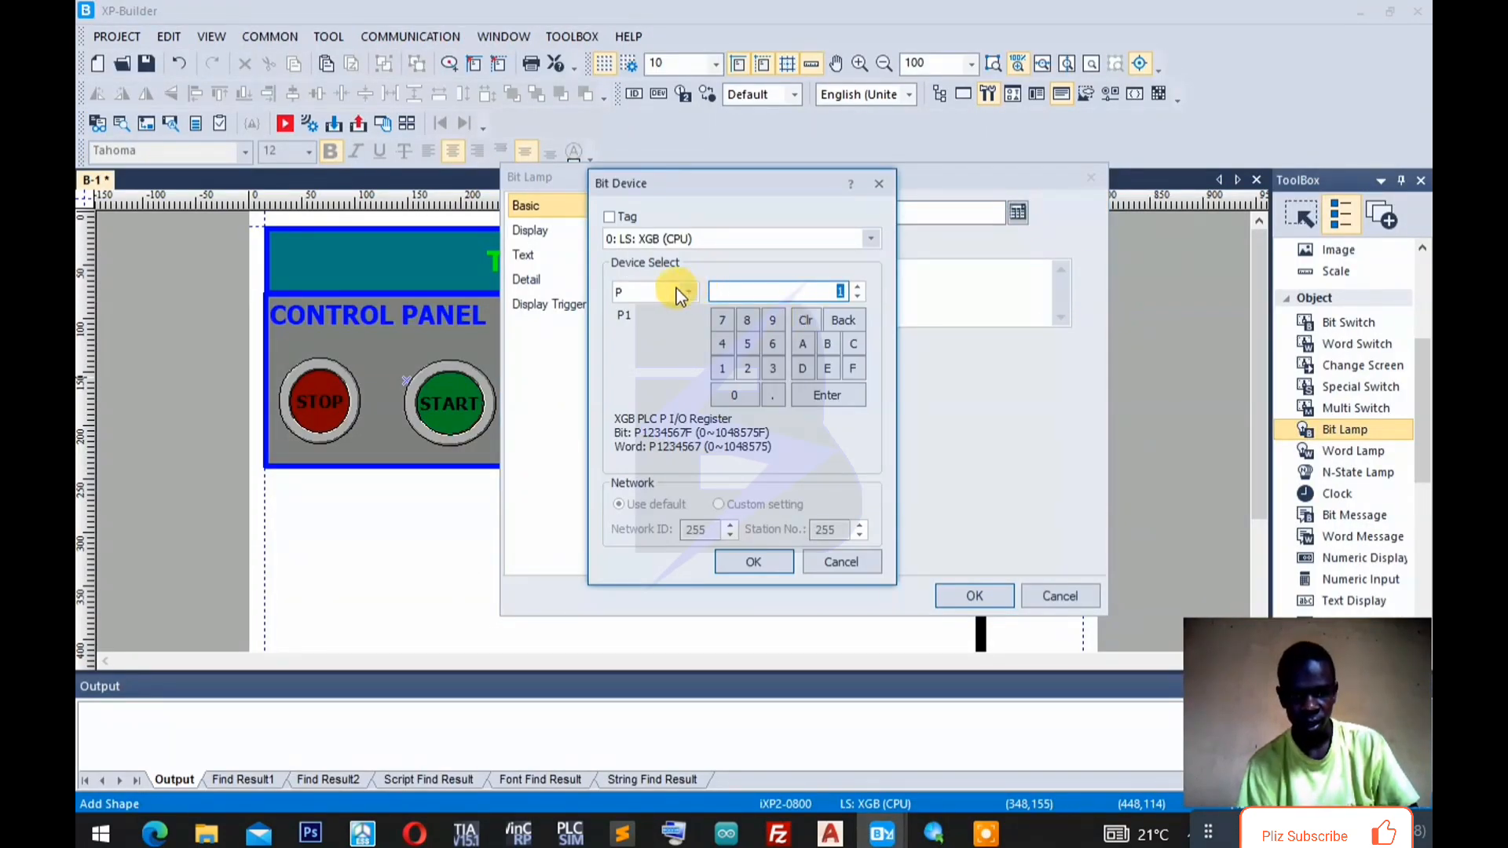
pyautogui.click(676, 291)
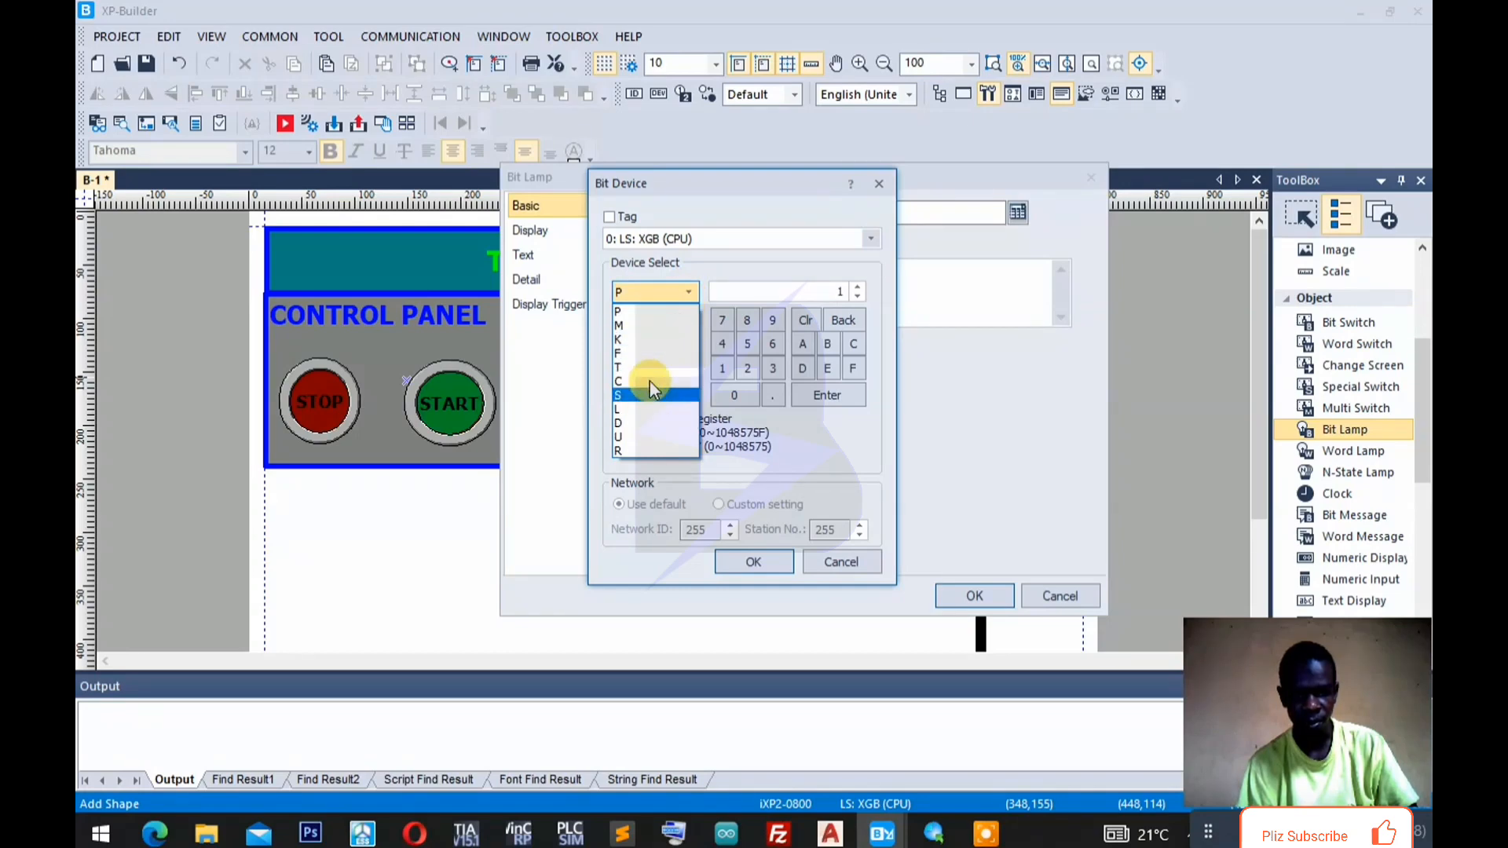
pyautogui.click(648, 325)
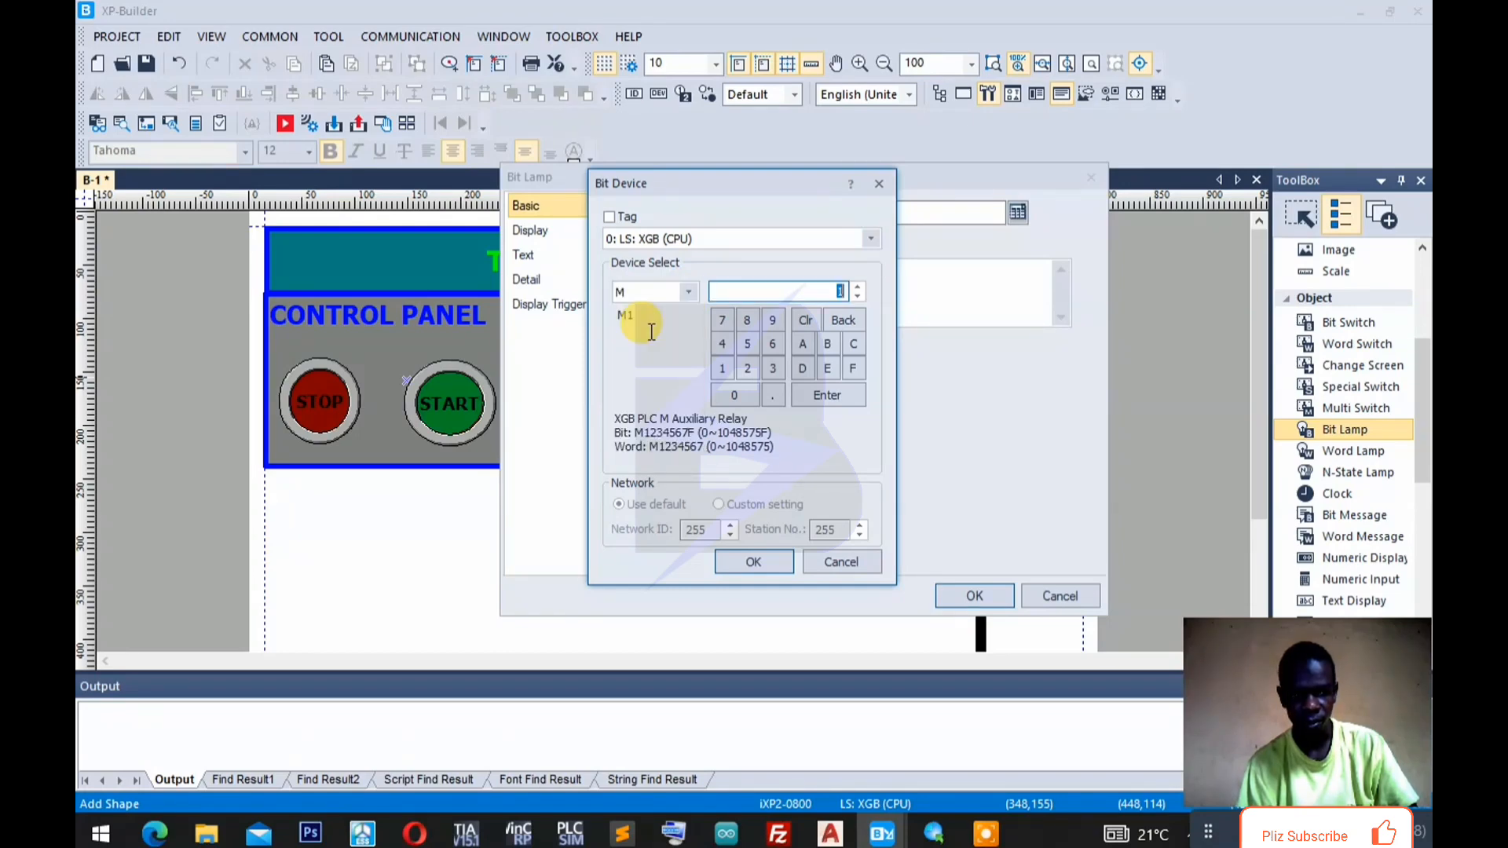
pyautogui.click(732, 394)
pyautogui.click(759, 562)
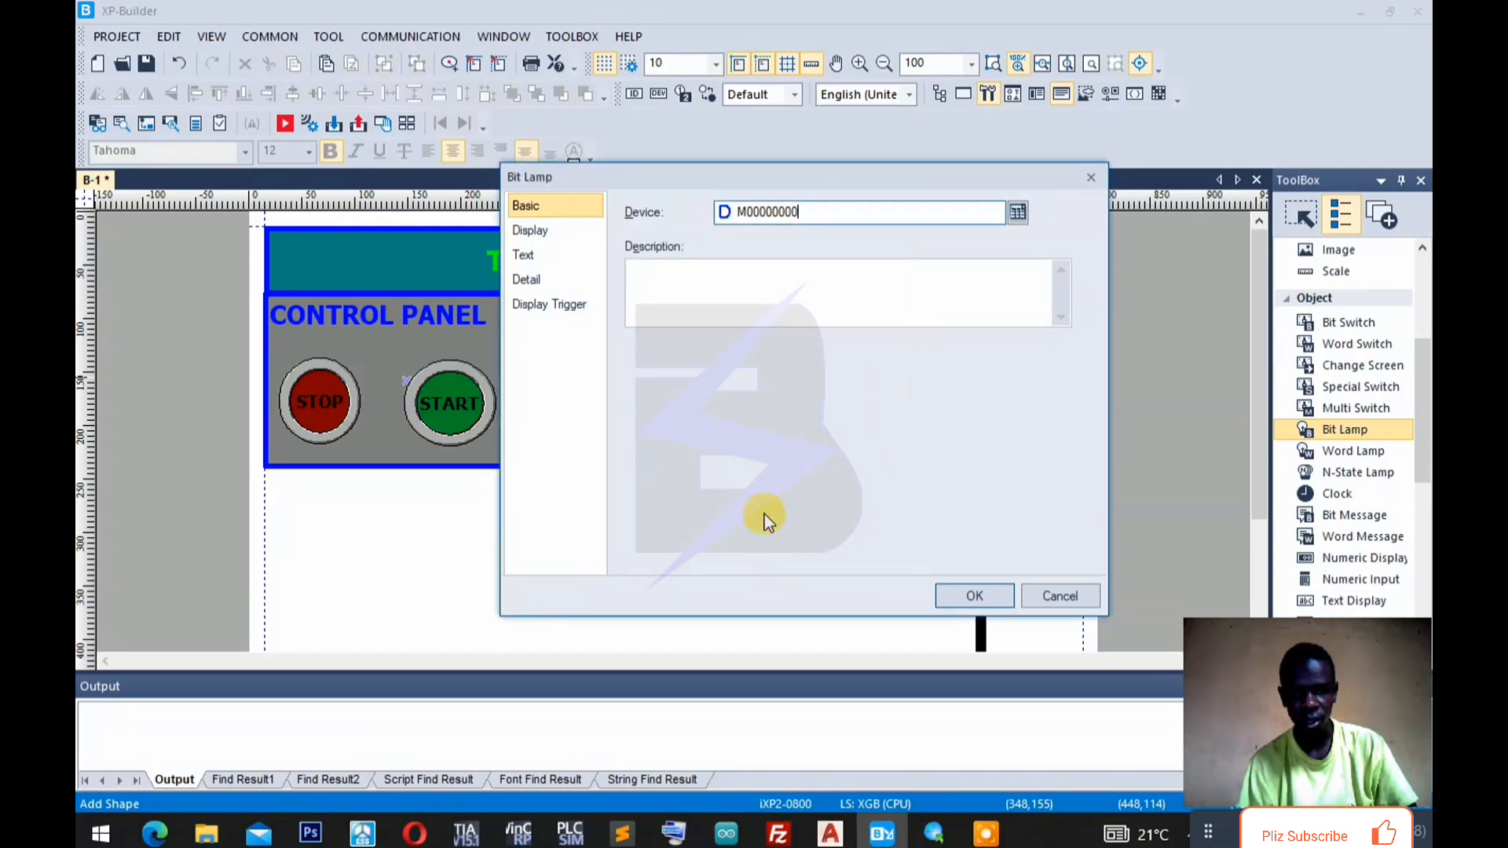
# Compare the lamp's On and Off images and accept the lamp with its default red appearance.
pyautogui.click(546, 234)
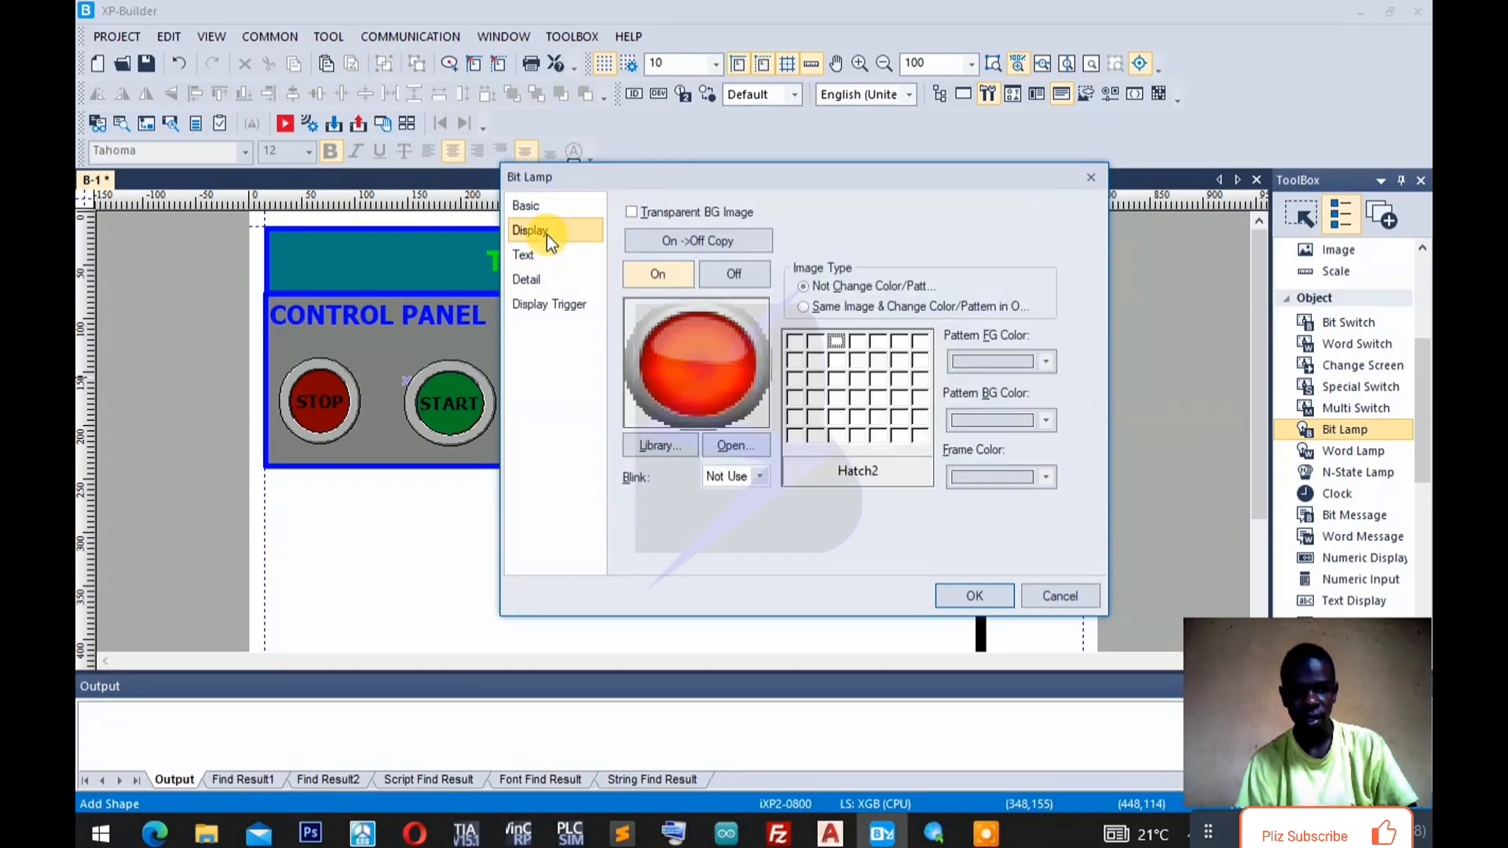
pyautogui.click(741, 278)
pyautogui.click(680, 276)
pyautogui.click(719, 271)
pyautogui.click(677, 271)
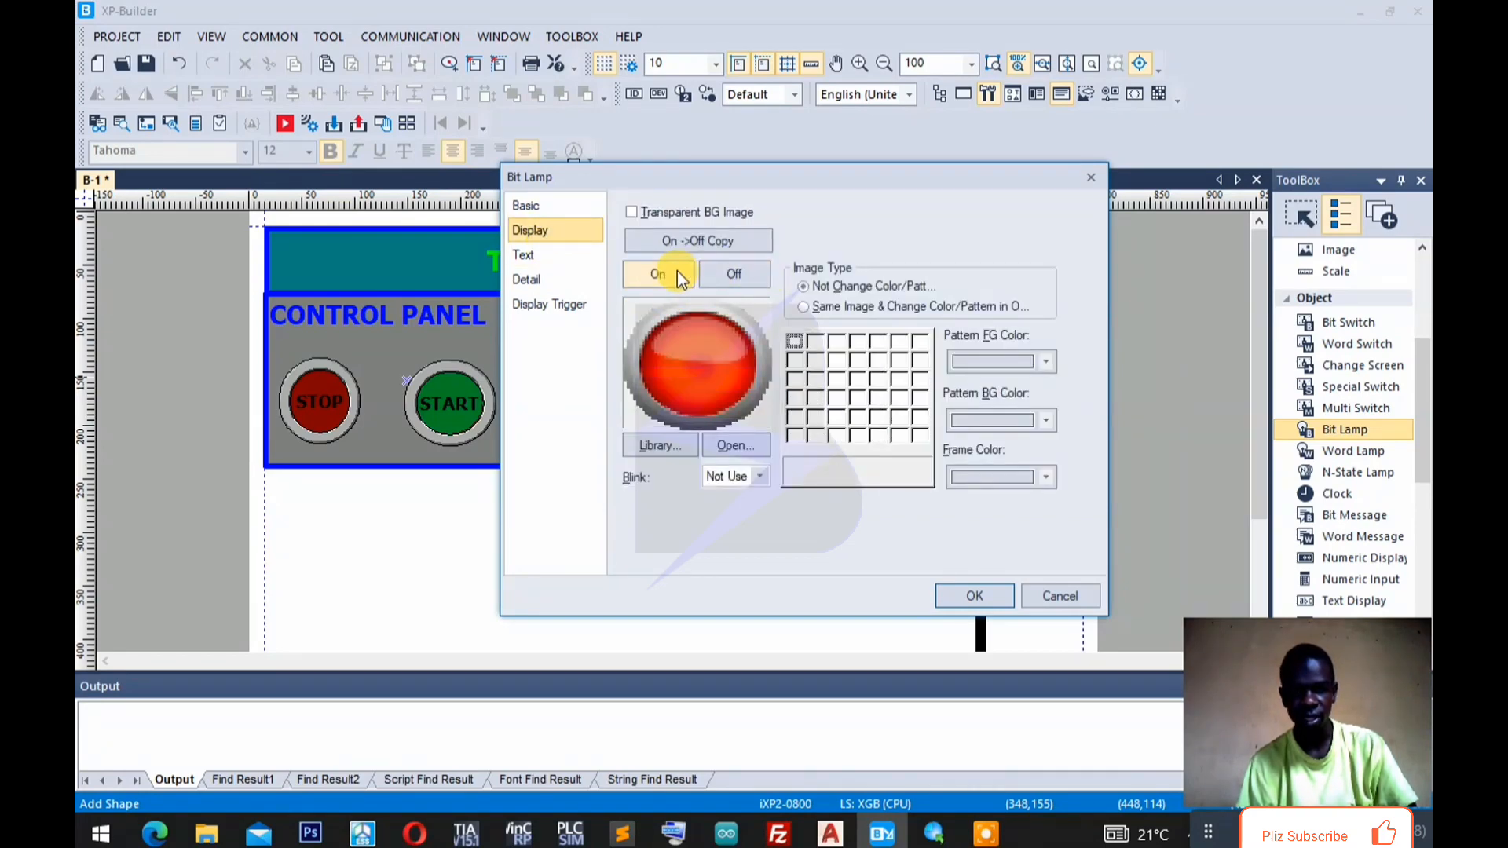
pyautogui.click(975, 597)
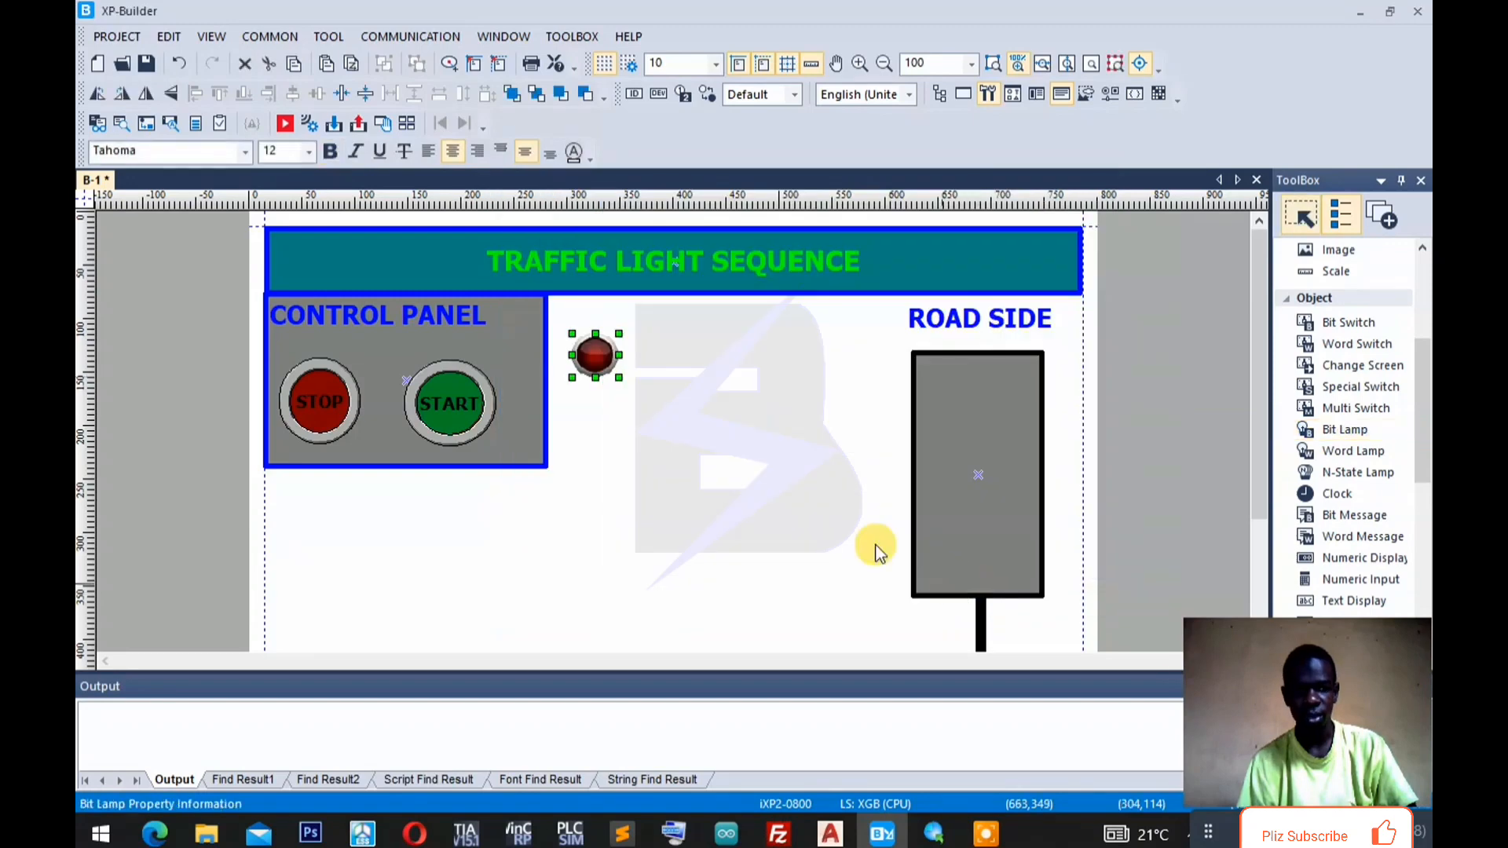
# Move the lamp into the control panel's upper-right corner beside the CONTROL PANEL title and fine-tune its position.
pyautogui.moveTo(520, 315); pyautogui.dragTo(520, 315)
pyautogui.press('Left')
pyautogui.press('Left')
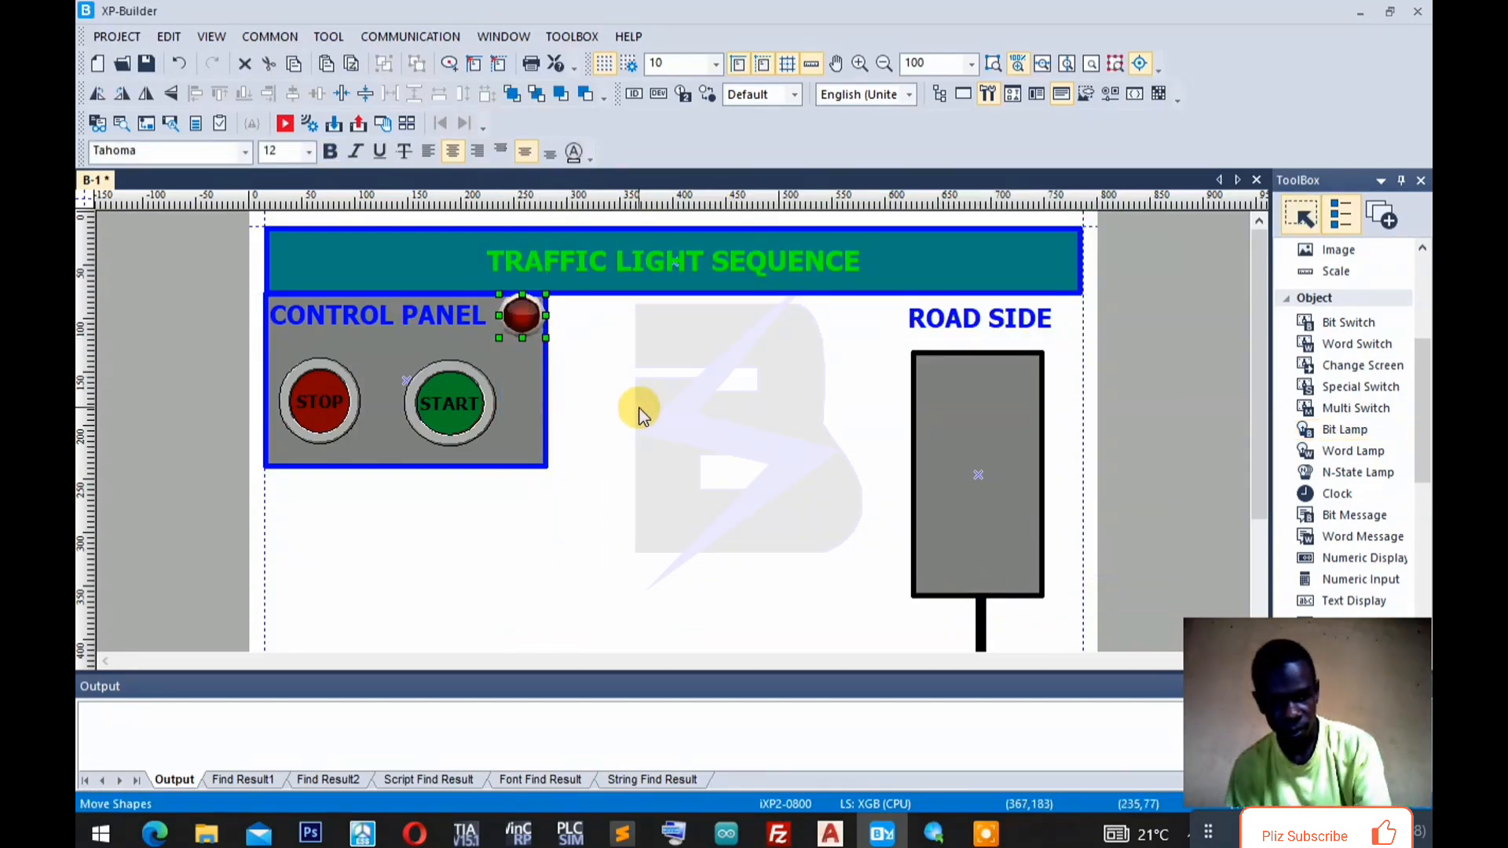
pyautogui.press('Down')
pyautogui.press('Down')
pyautogui.press('Down')
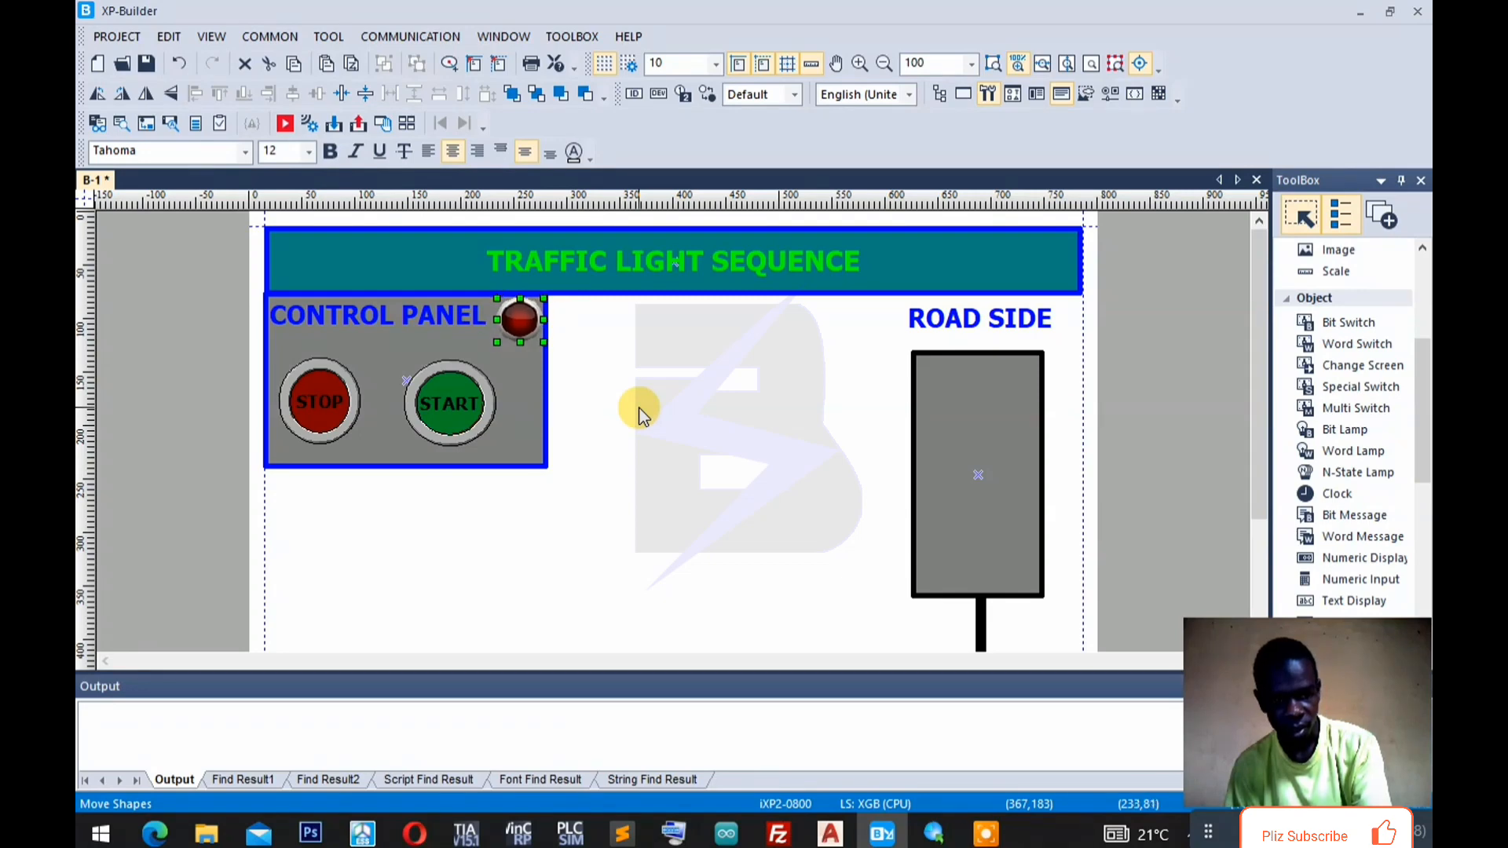
pyautogui.click(640, 412)
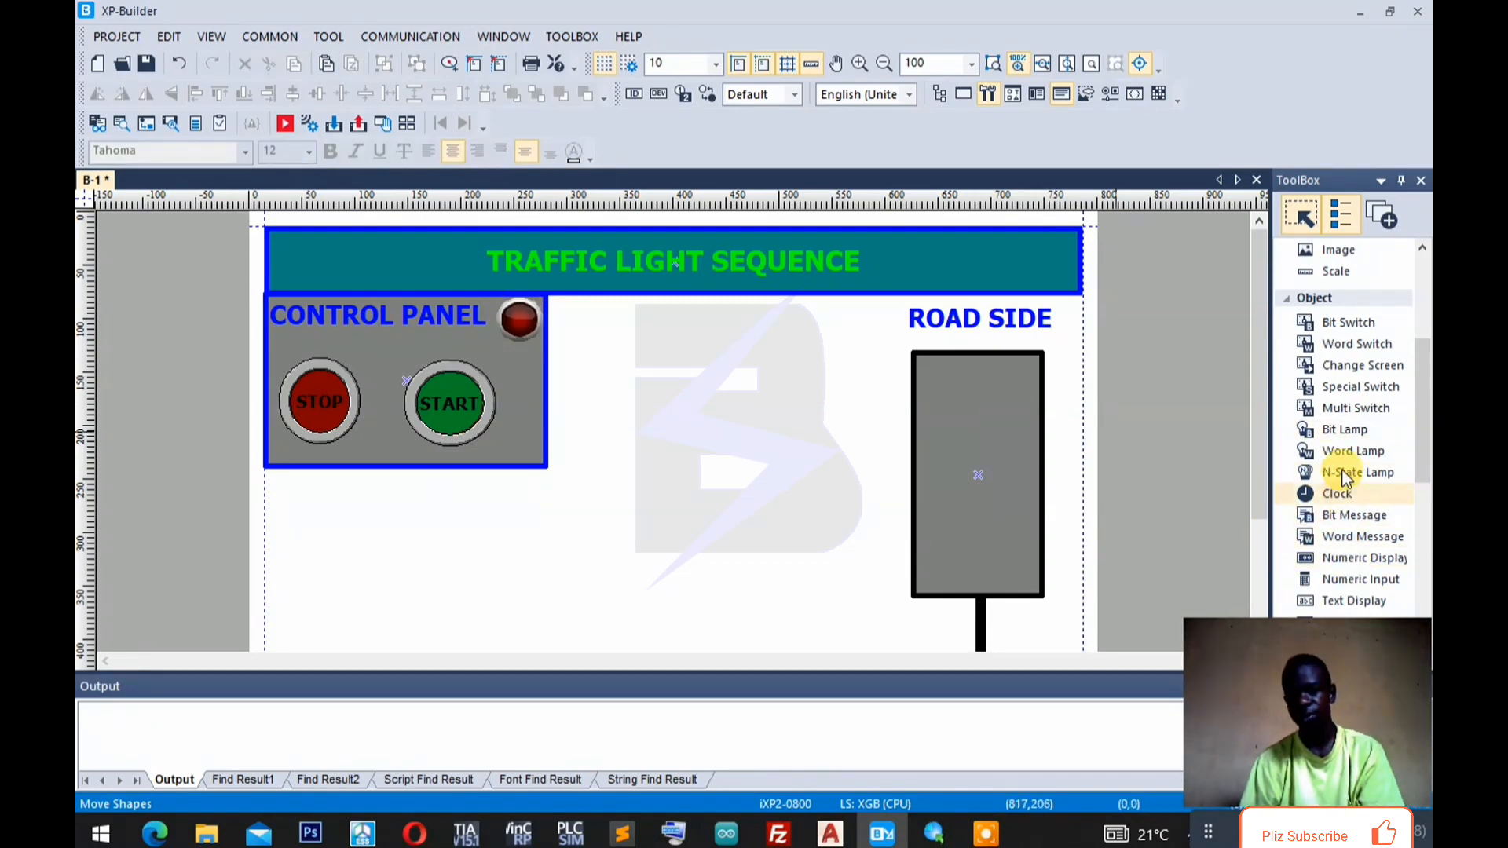
# Draw a larger bit lamp beside the ROAD SIDE light housing and look up the red output's address in the XG5000 ladder program.
pyautogui.click(1344, 430)
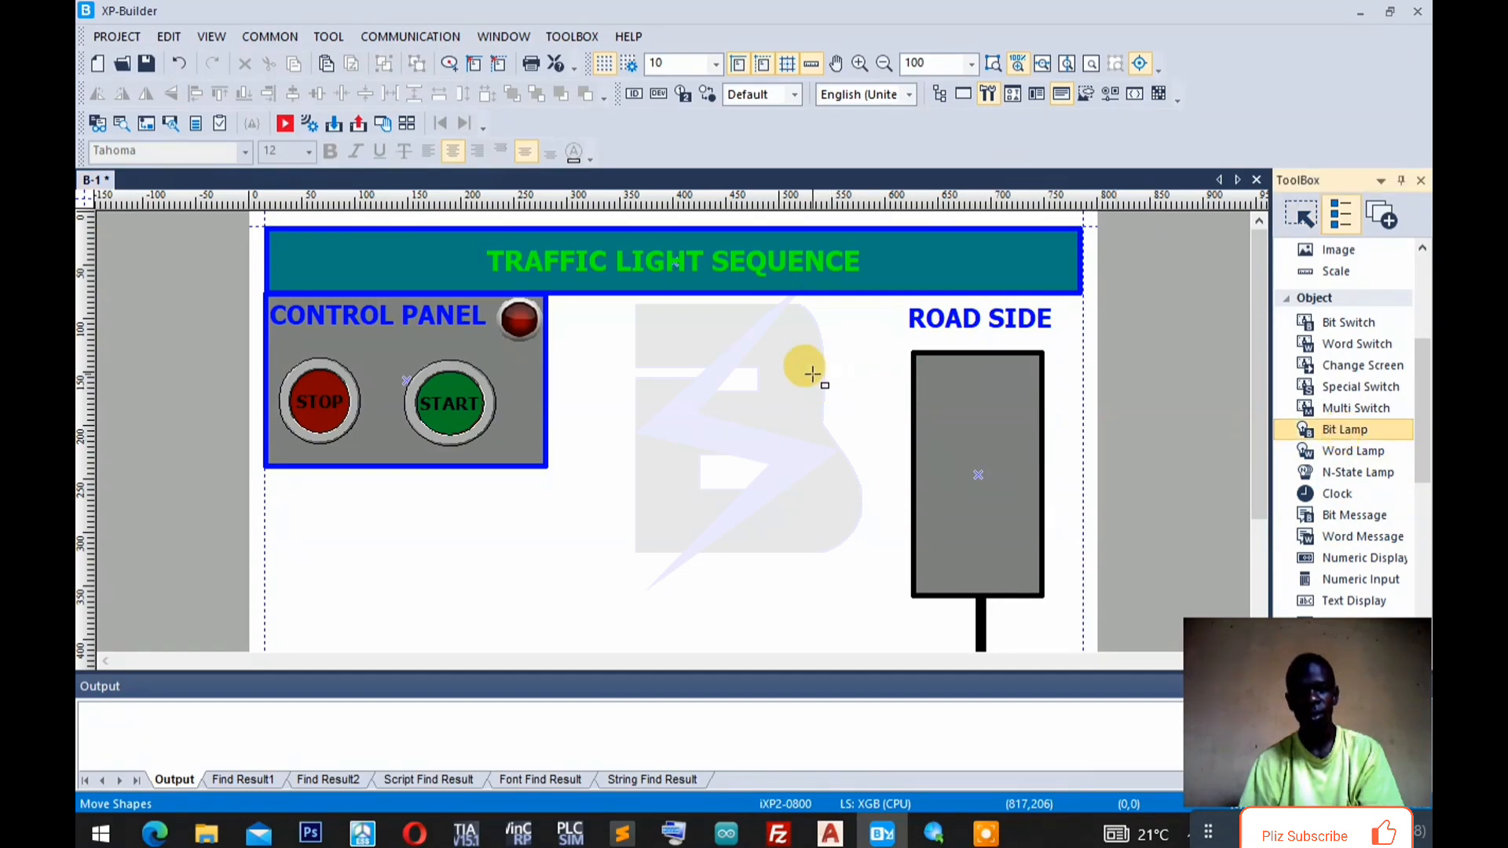
pyautogui.moveTo(813, 375)
pyautogui.mouseDown()
pyautogui.moveTo(859, 440)
pyautogui.moveTo(894, 455)
pyautogui.mouseUp()
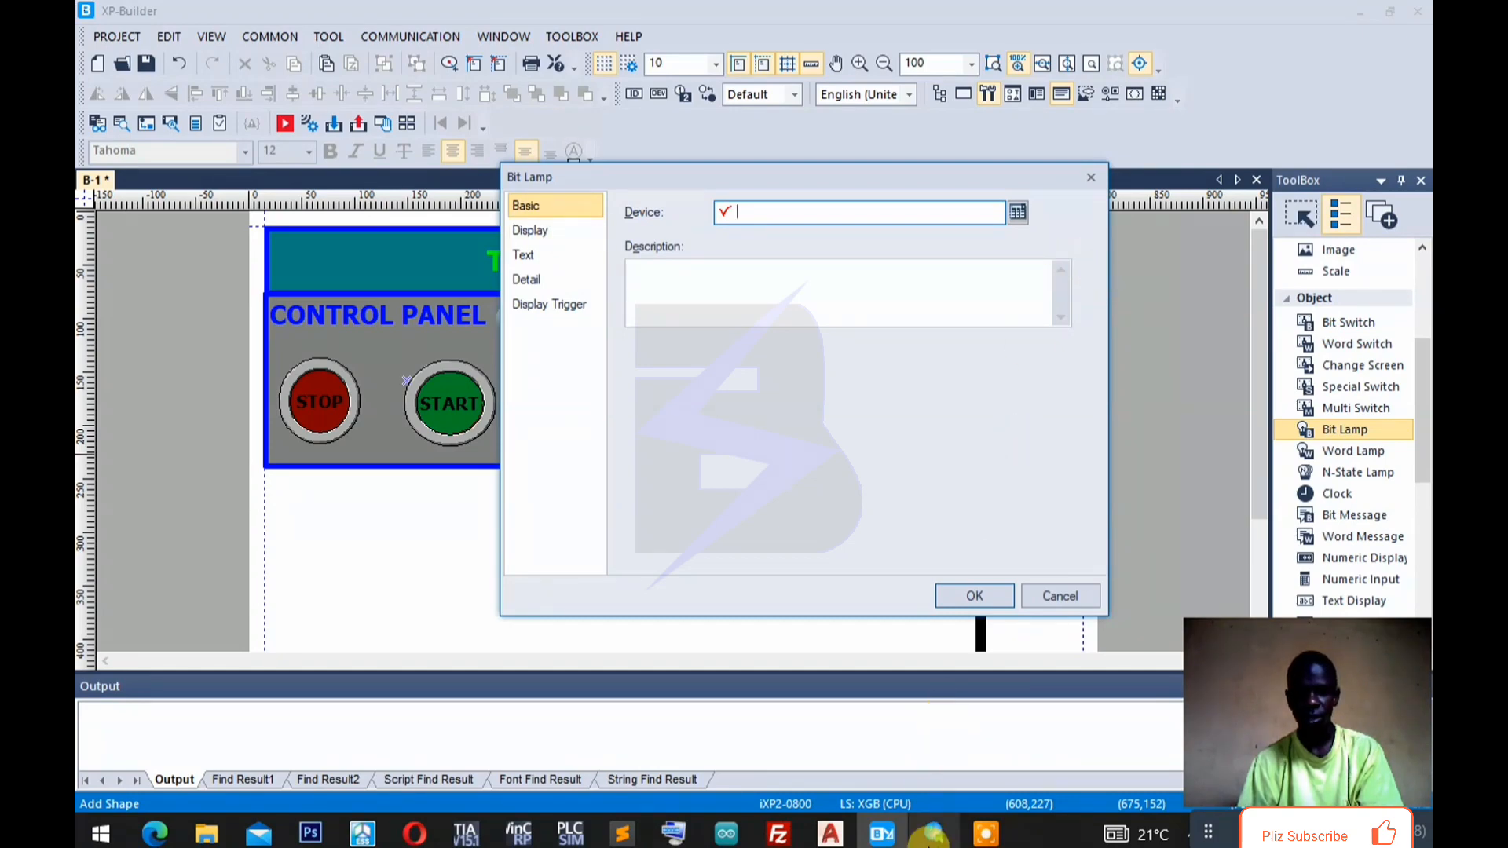
pyautogui.click(931, 835)
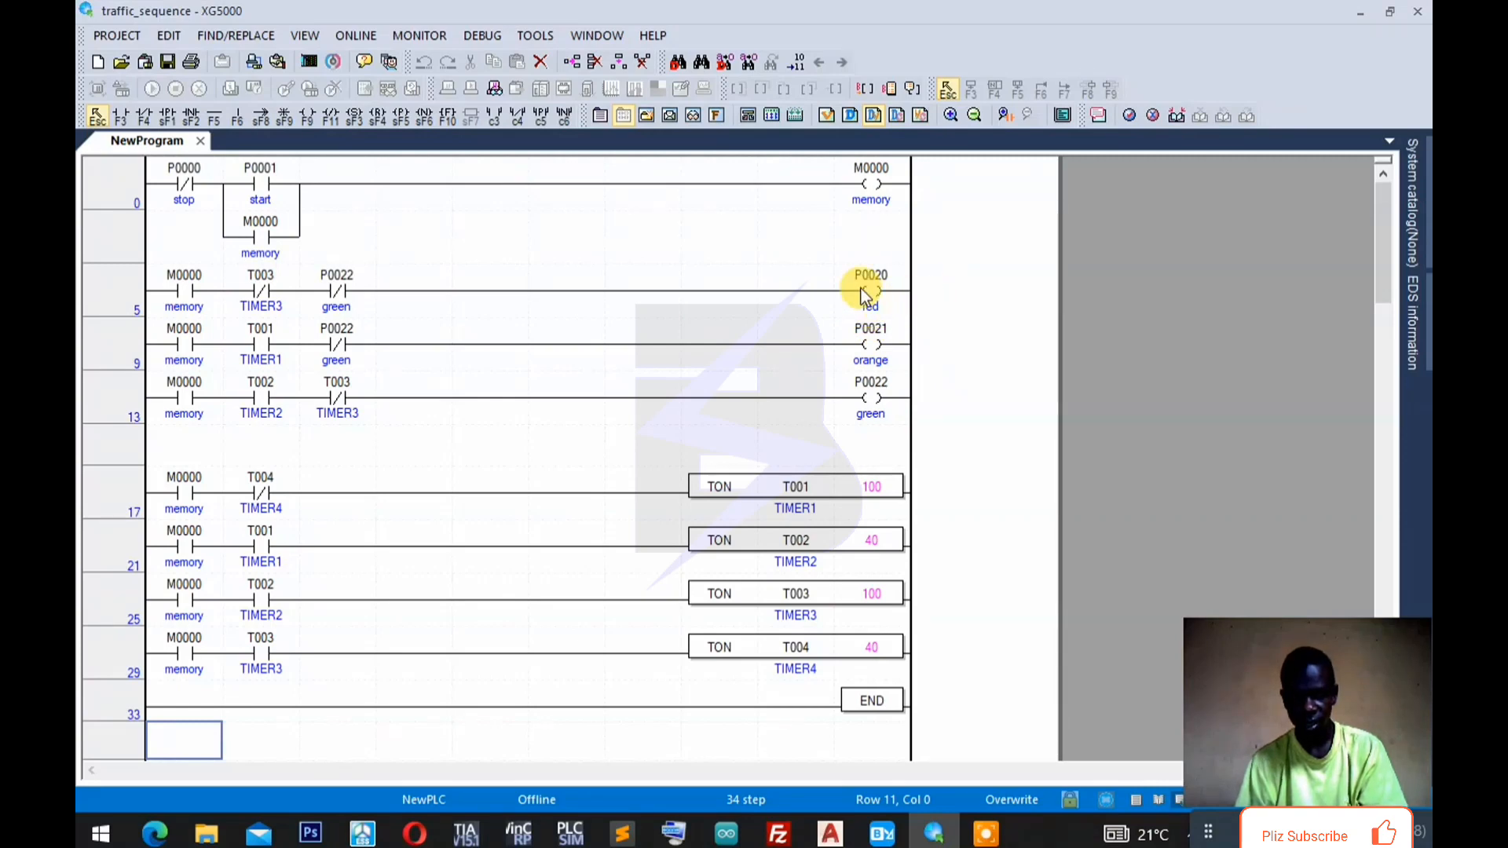
pyautogui.click(881, 834)
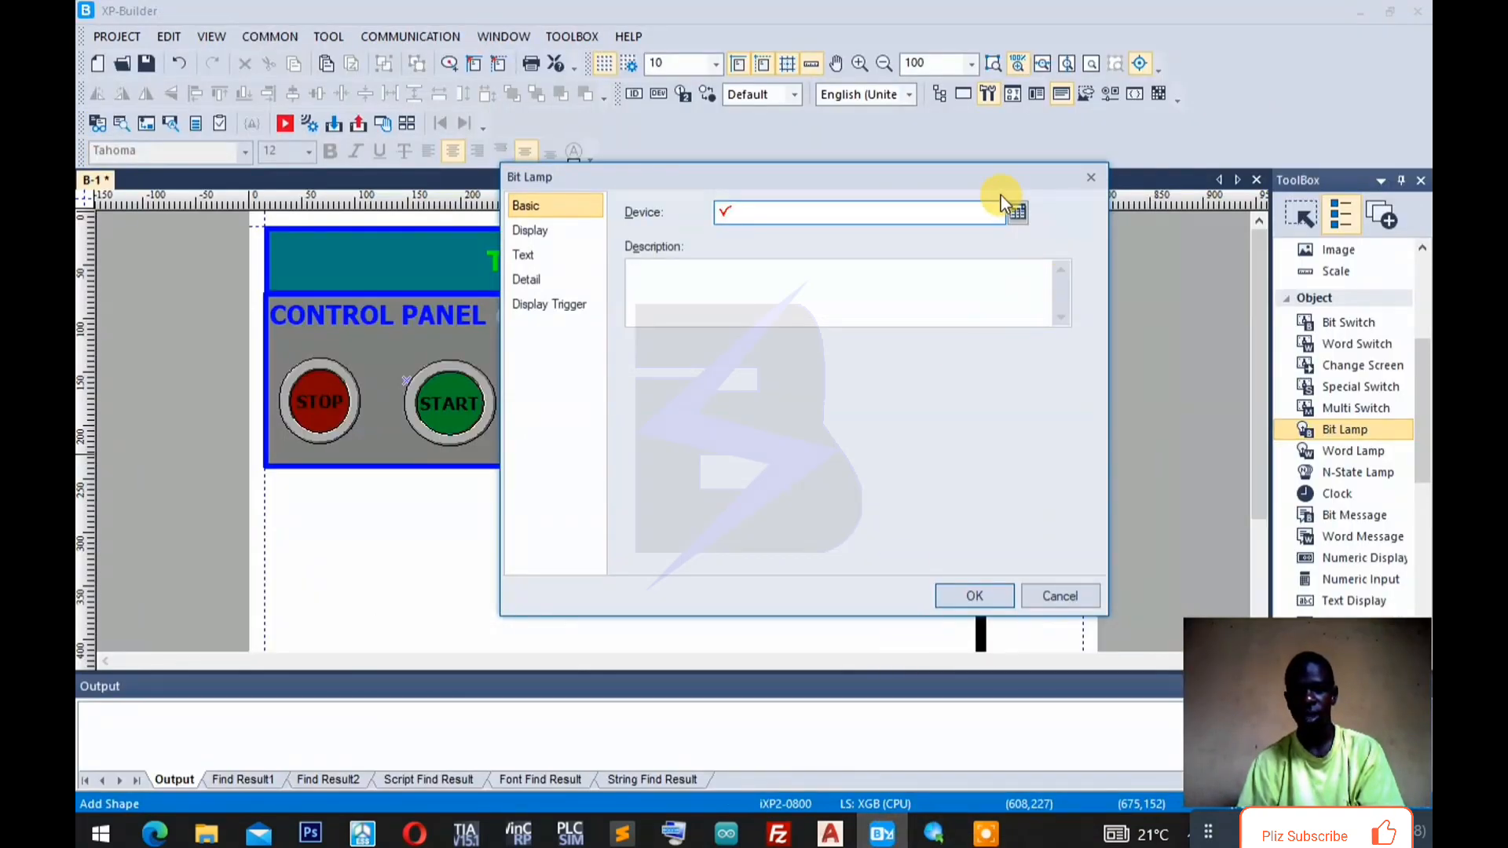
# Assign device P20 to the road-side bit lamp.
pyautogui.click(1017, 213)
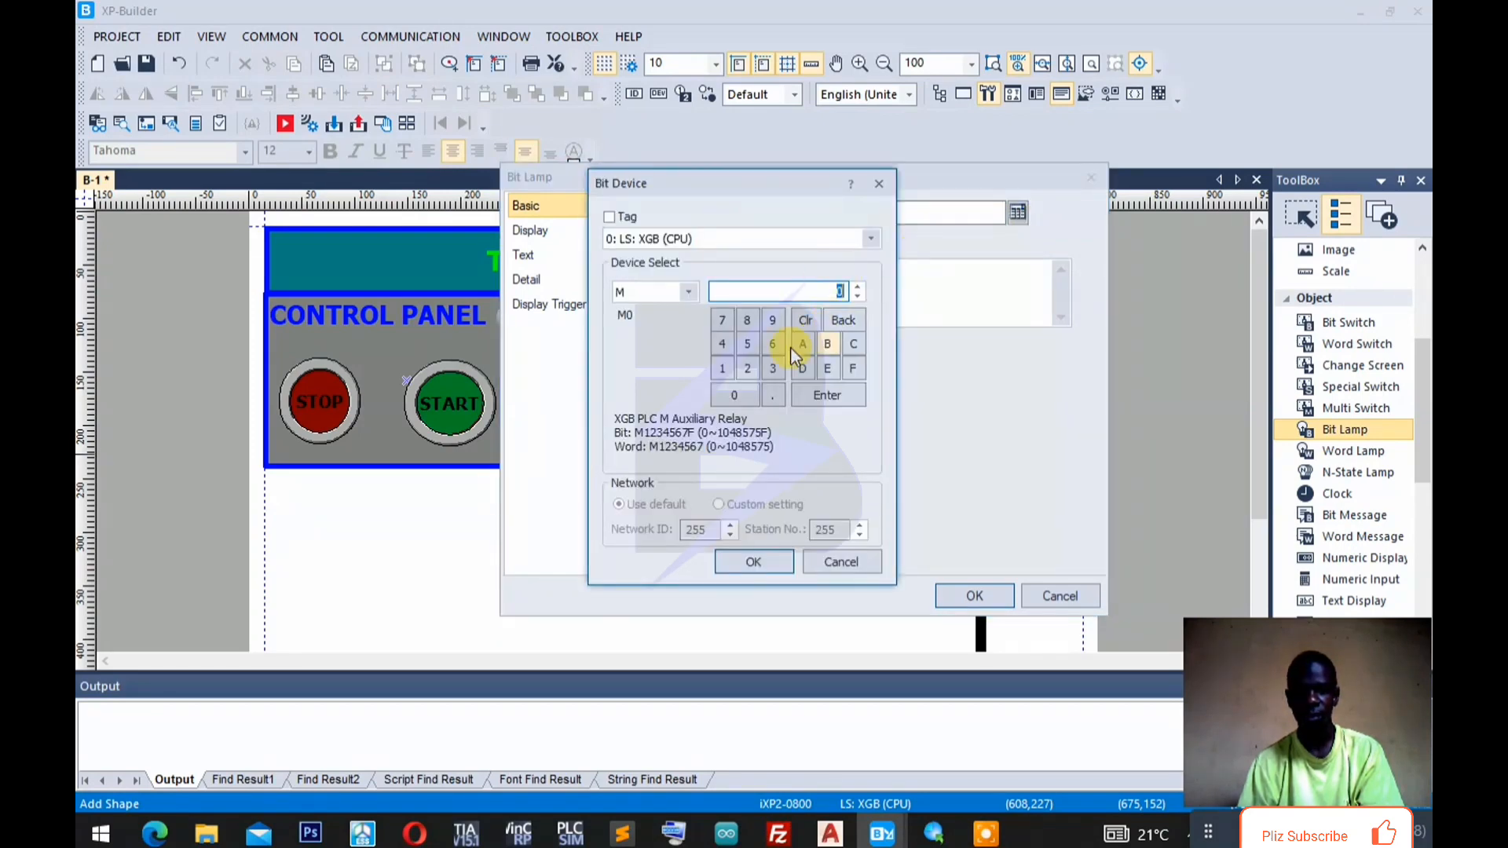
pyautogui.click(690, 291)
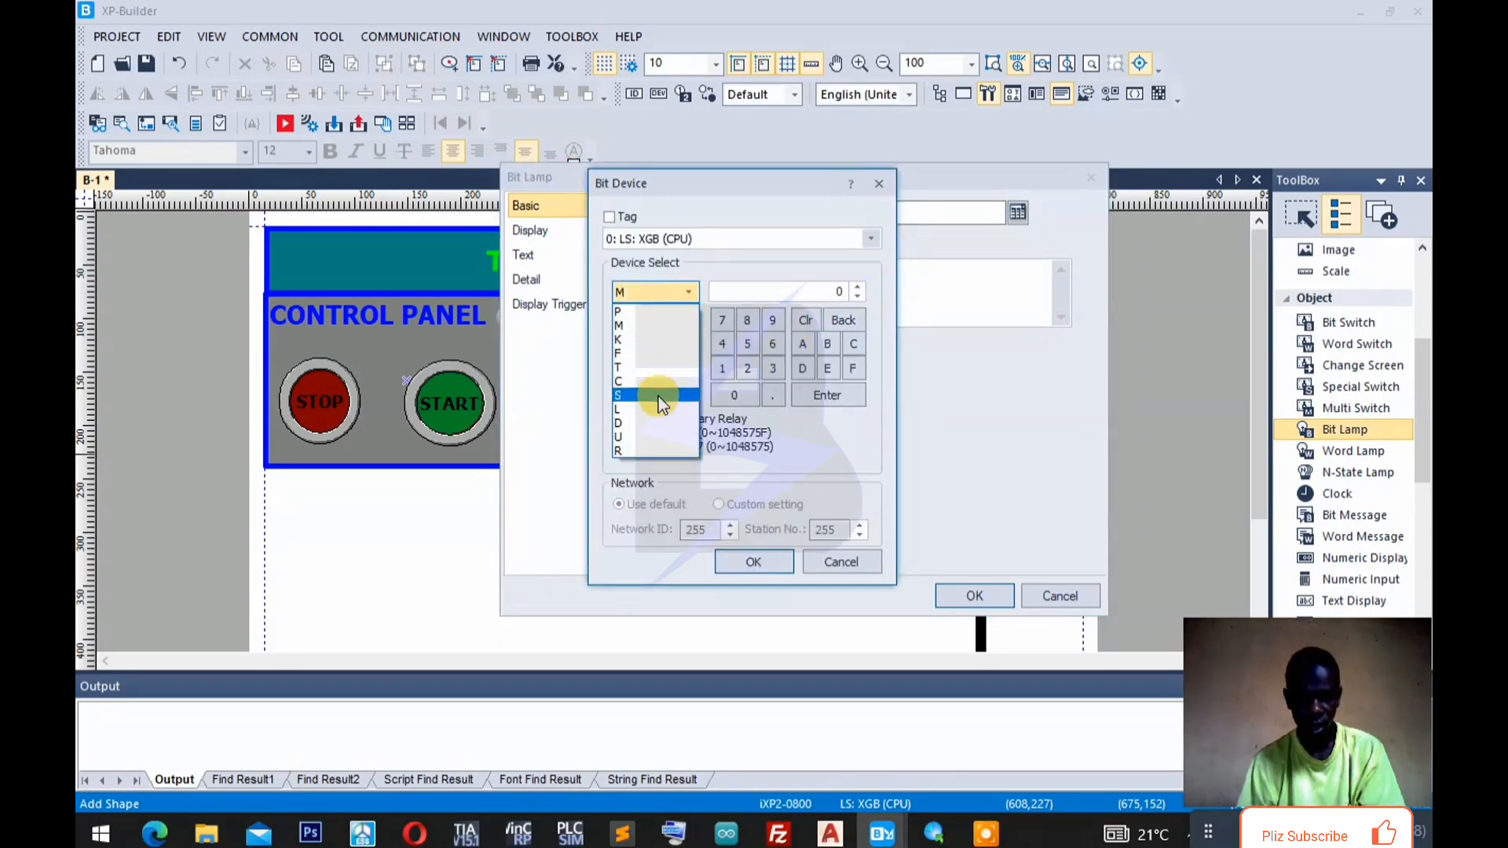
pyautogui.click(653, 300)
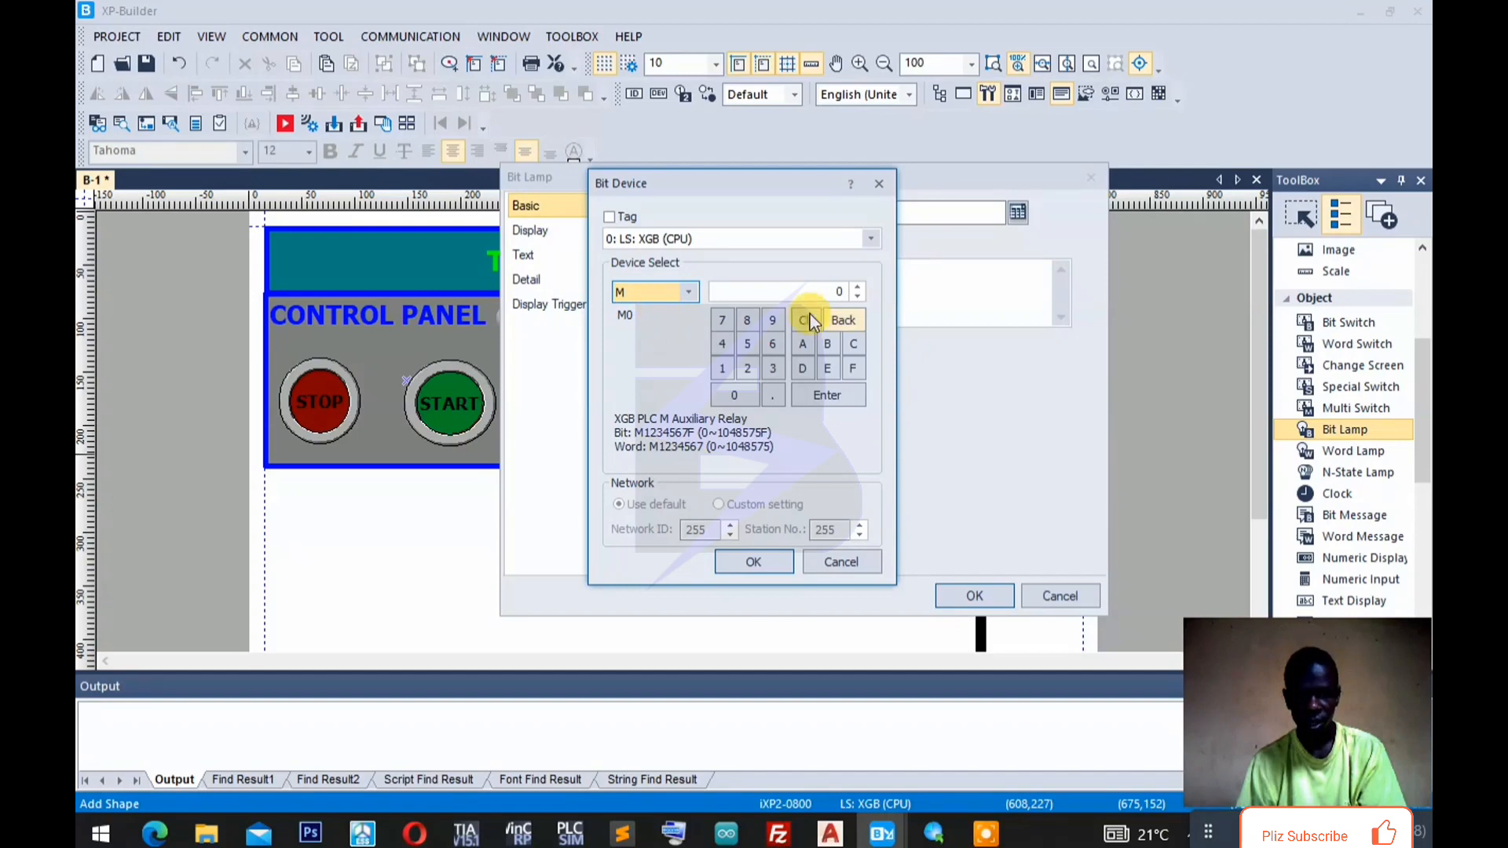
pyautogui.click(693, 290)
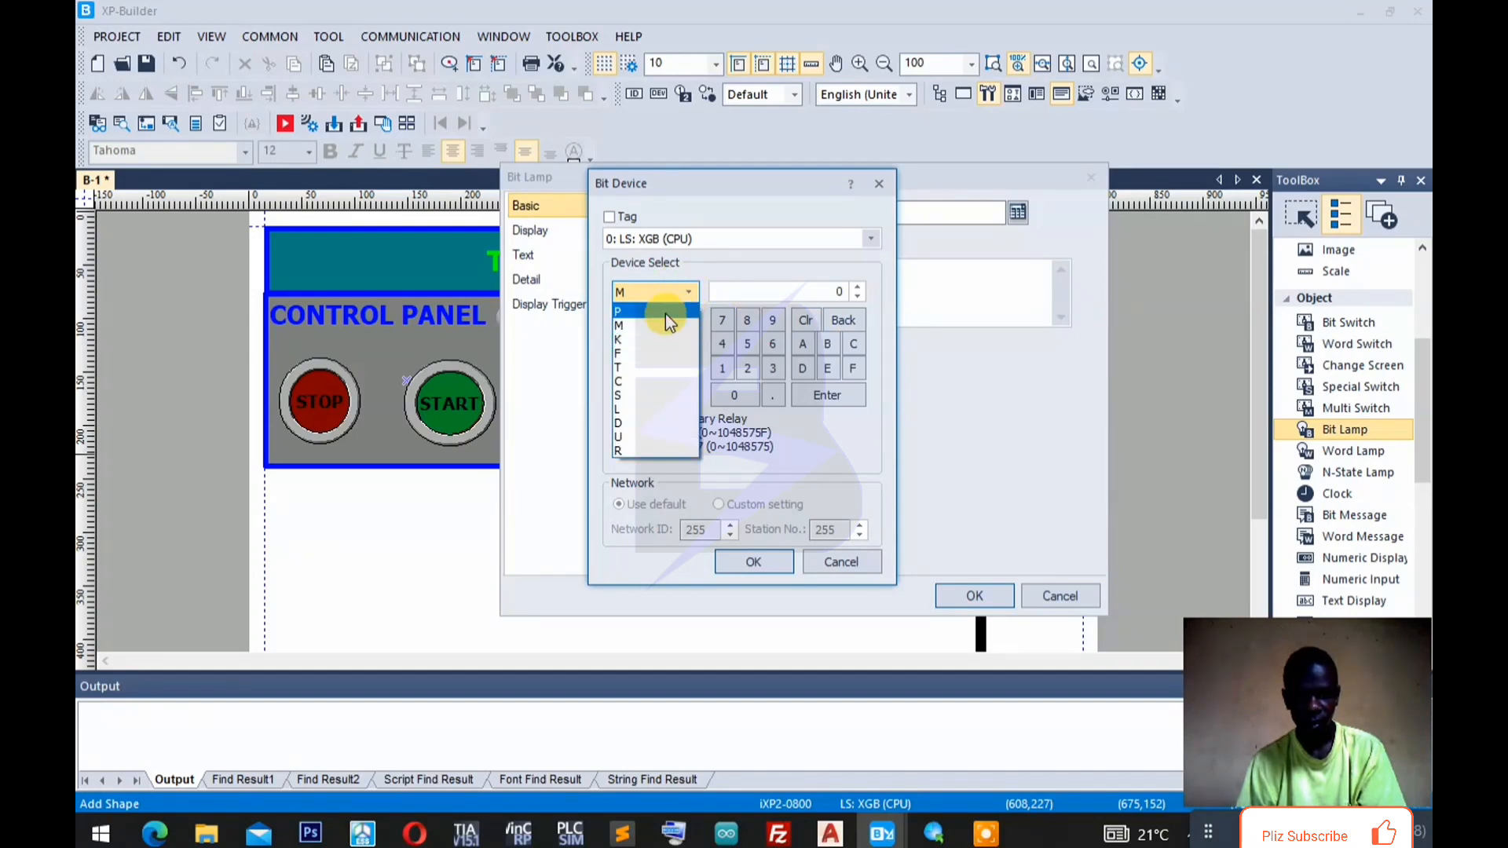
pyautogui.click(666, 313)
pyautogui.click(747, 368)
pyautogui.click(743, 395)
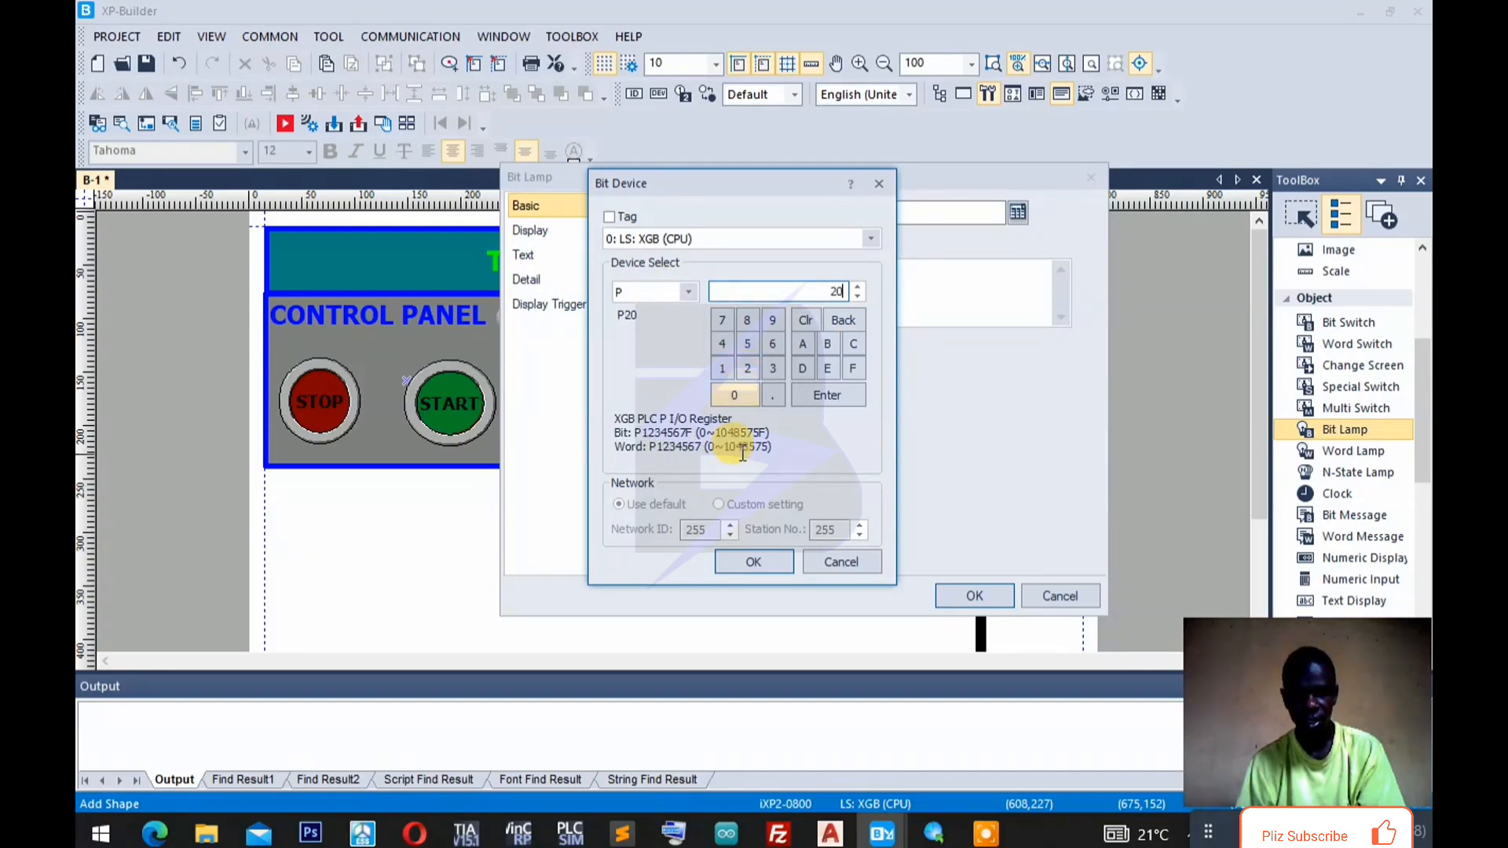
pyautogui.click(752, 561)
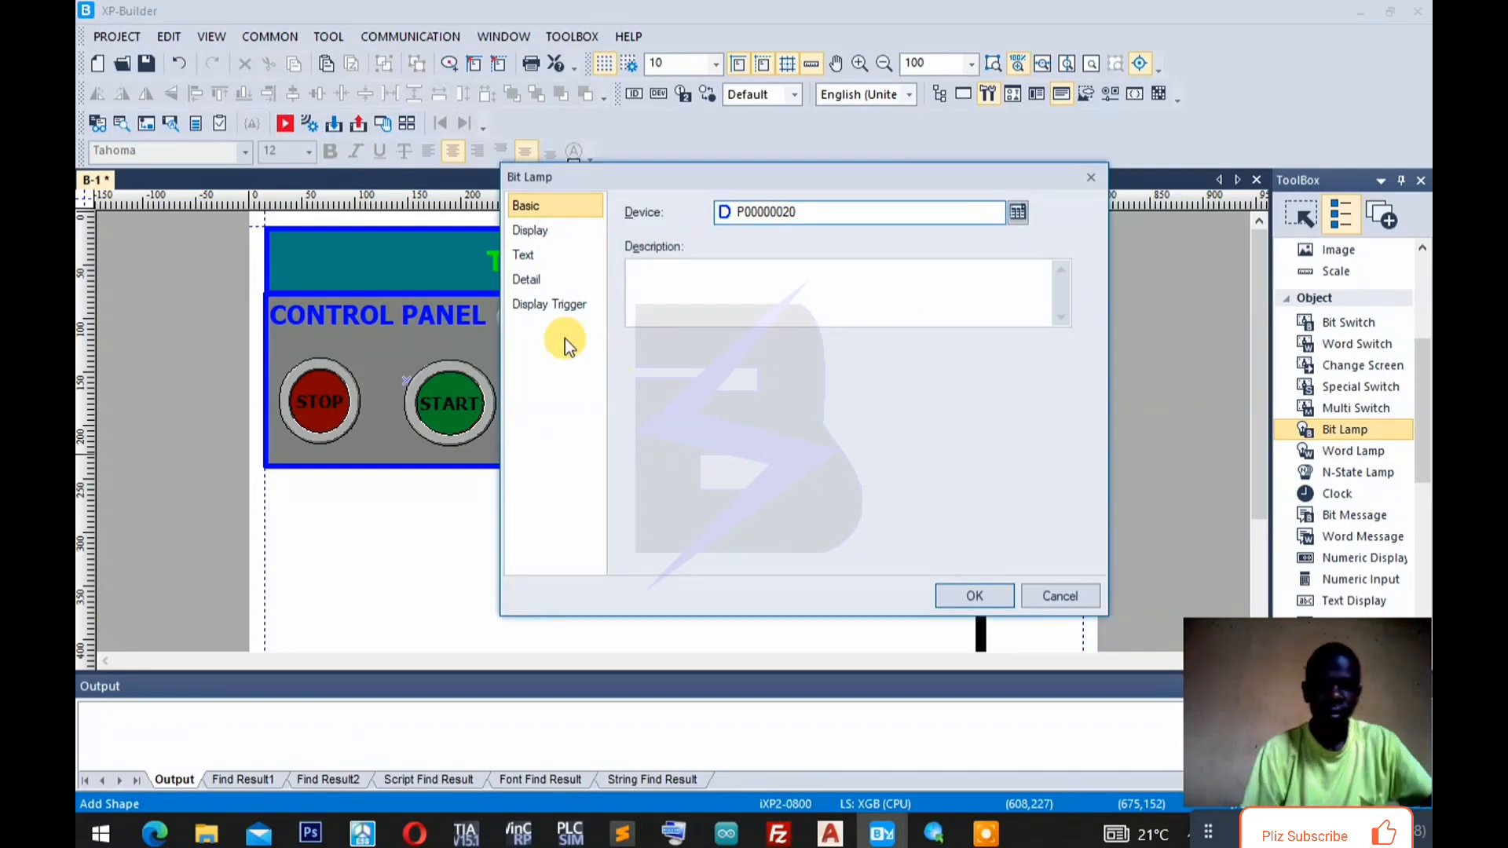
# Review the round red lamp images in the graphic library and compare the road-side lamp's On and Off appearance.
pyautogui.click(586, 226)
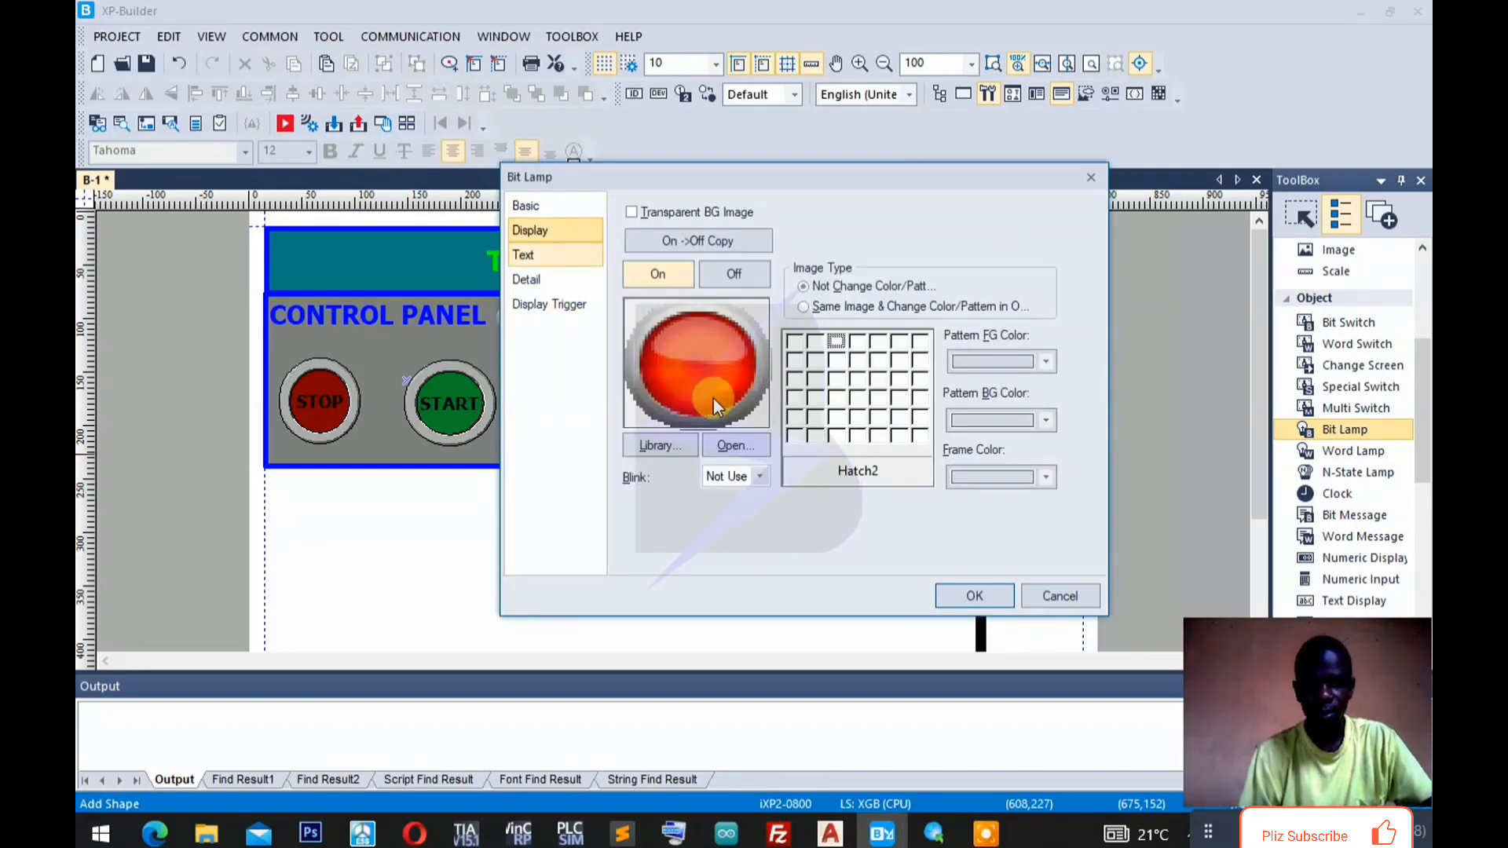
pyautogui.click(660, 446)
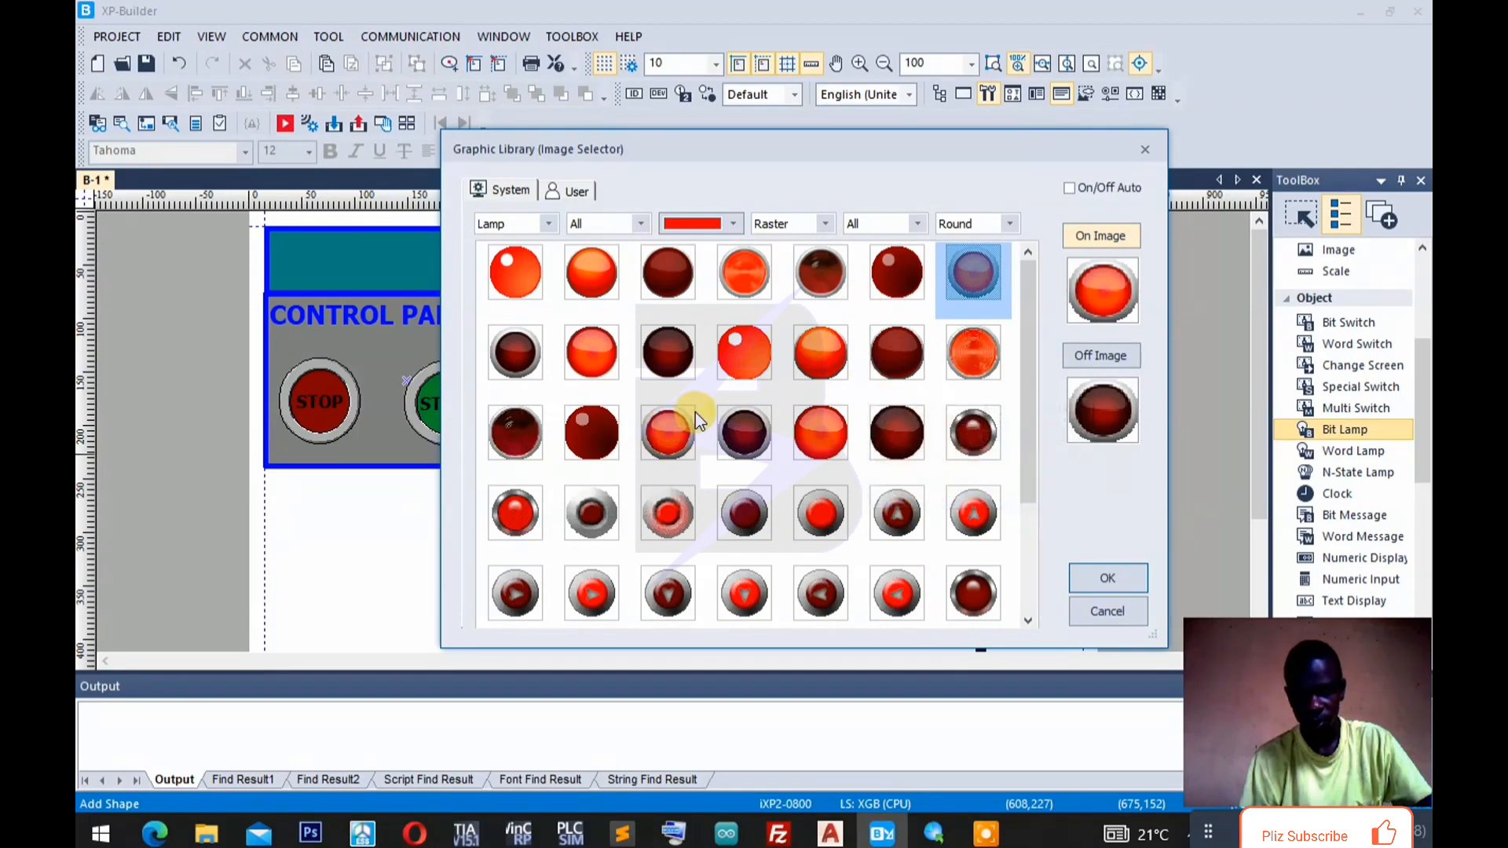
pyautogui.scroll(-3, 901, 392)
pyautogui.scroll(3, 902, 393)
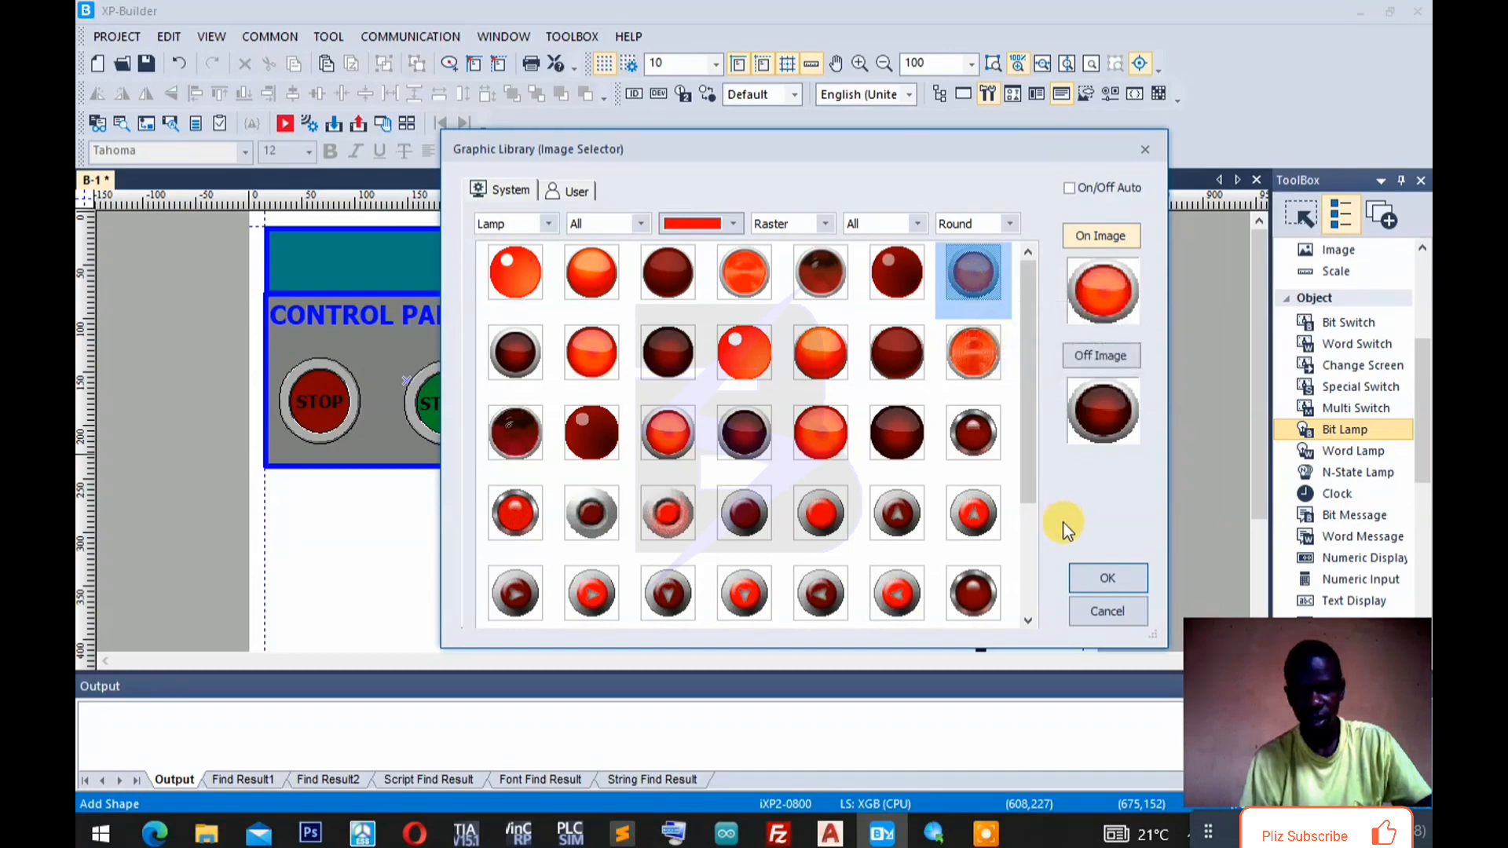
pyautogui.click(1077, 578)
pyautogui.click(589, 230)
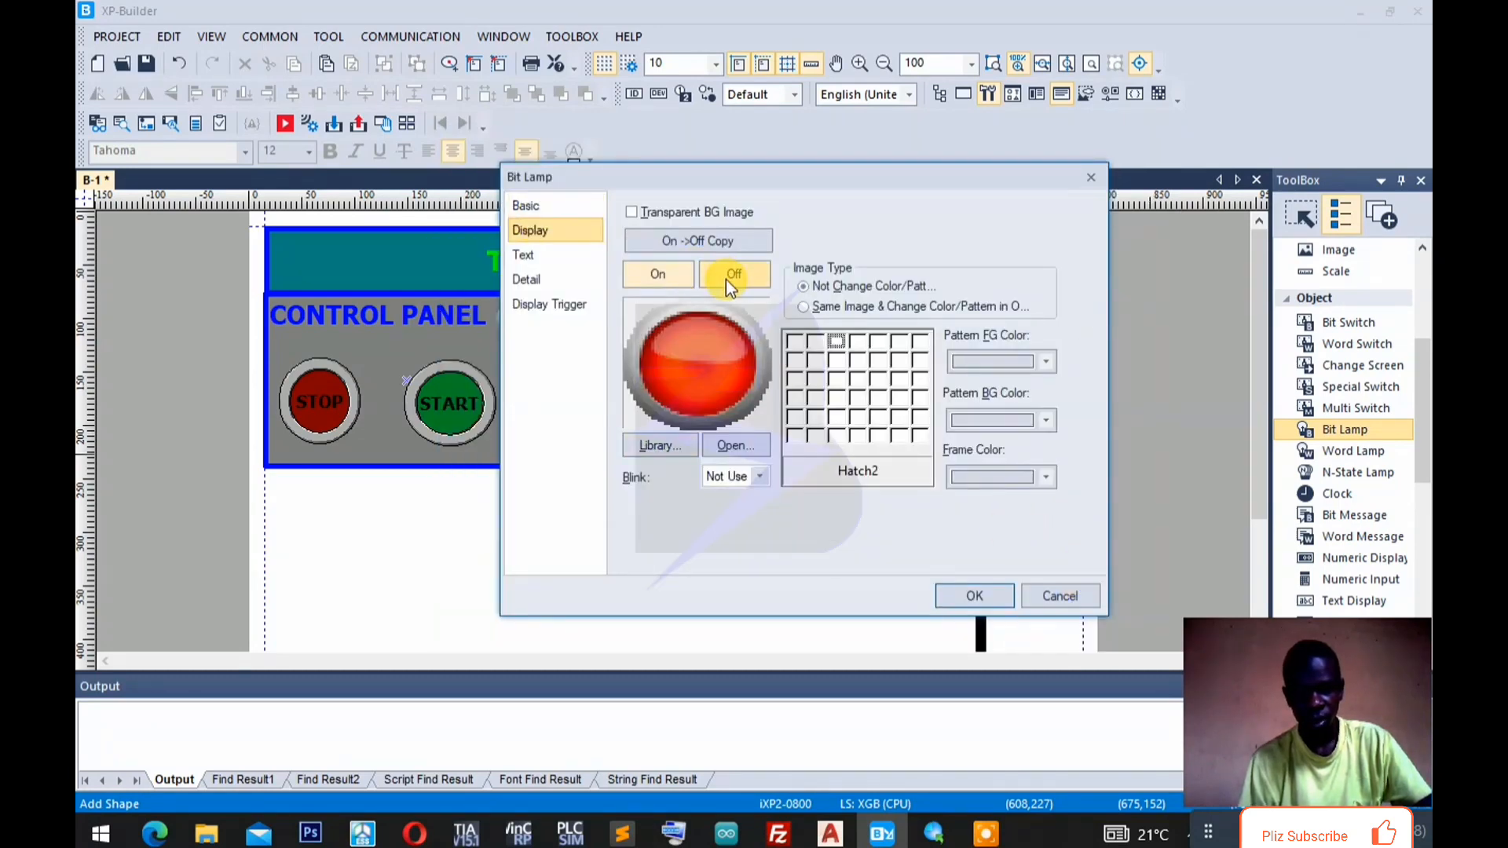
pyautogui.click(731, 276)
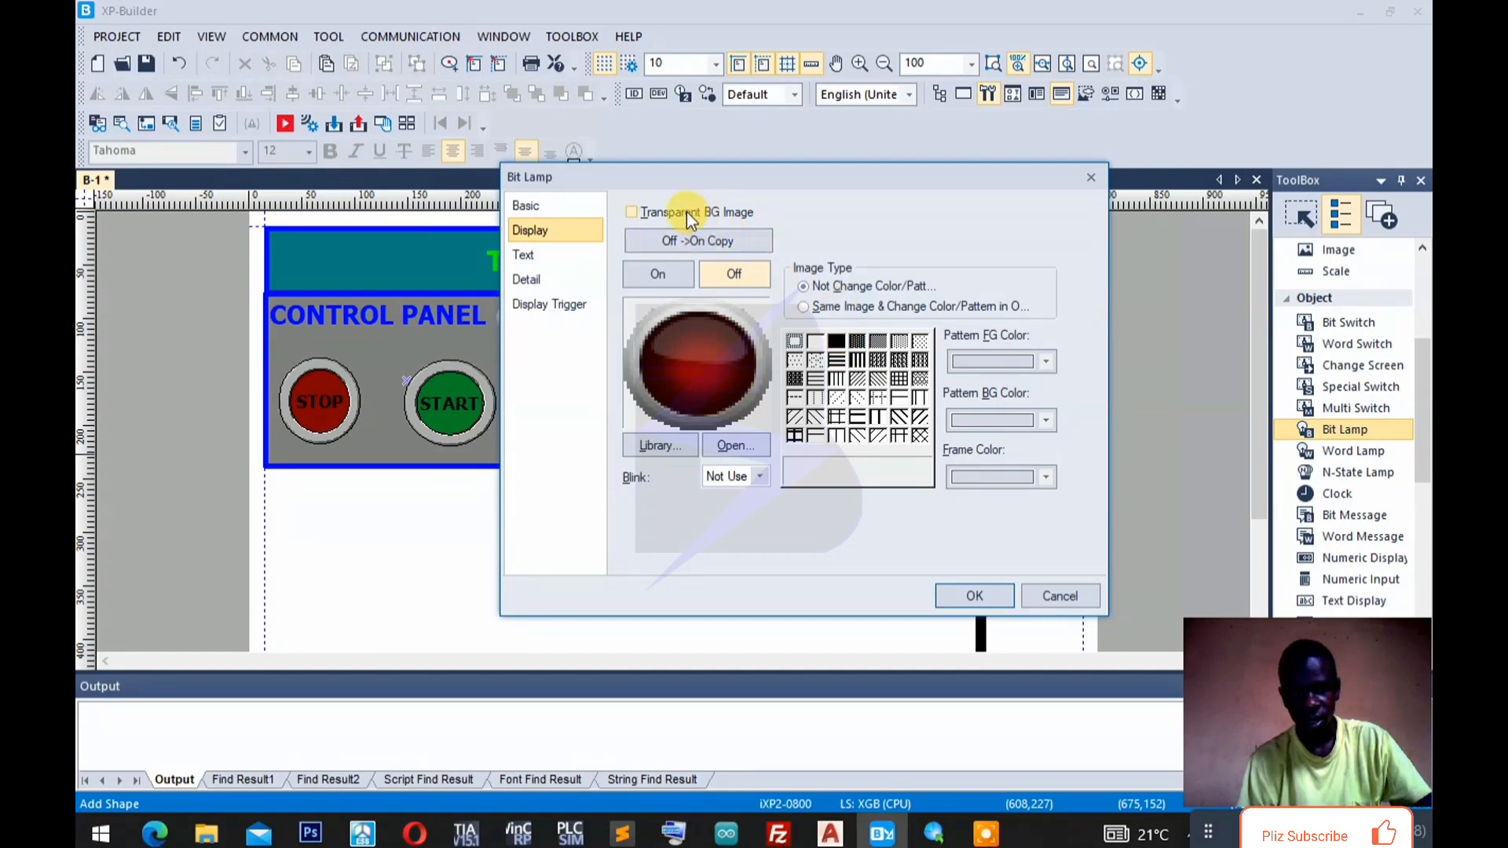
pyautogui.click(671, 276)
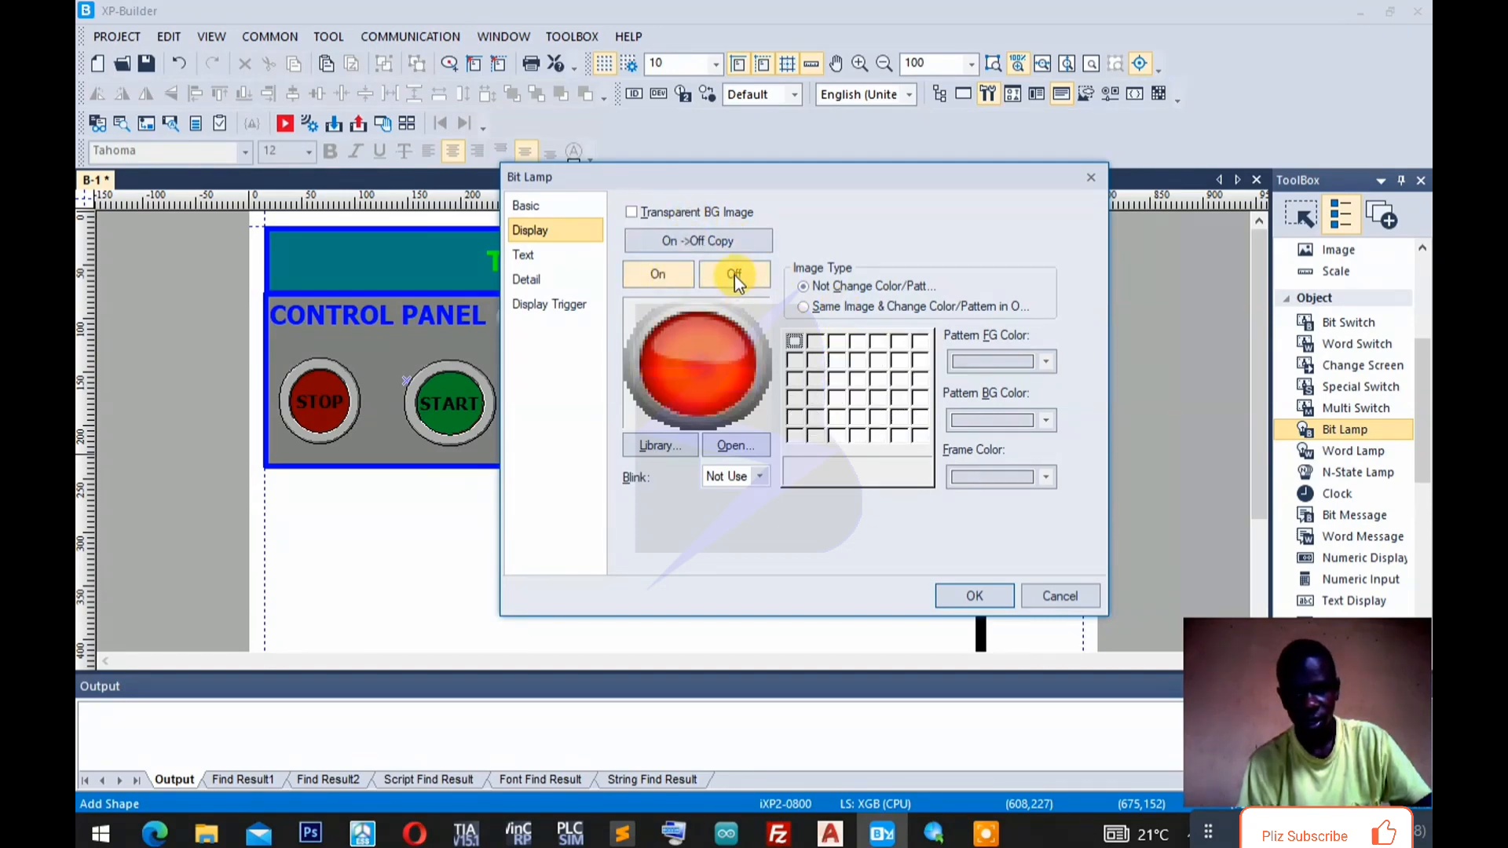
pyautogui.click(704, 213)
pyautogui.click(705, 214)
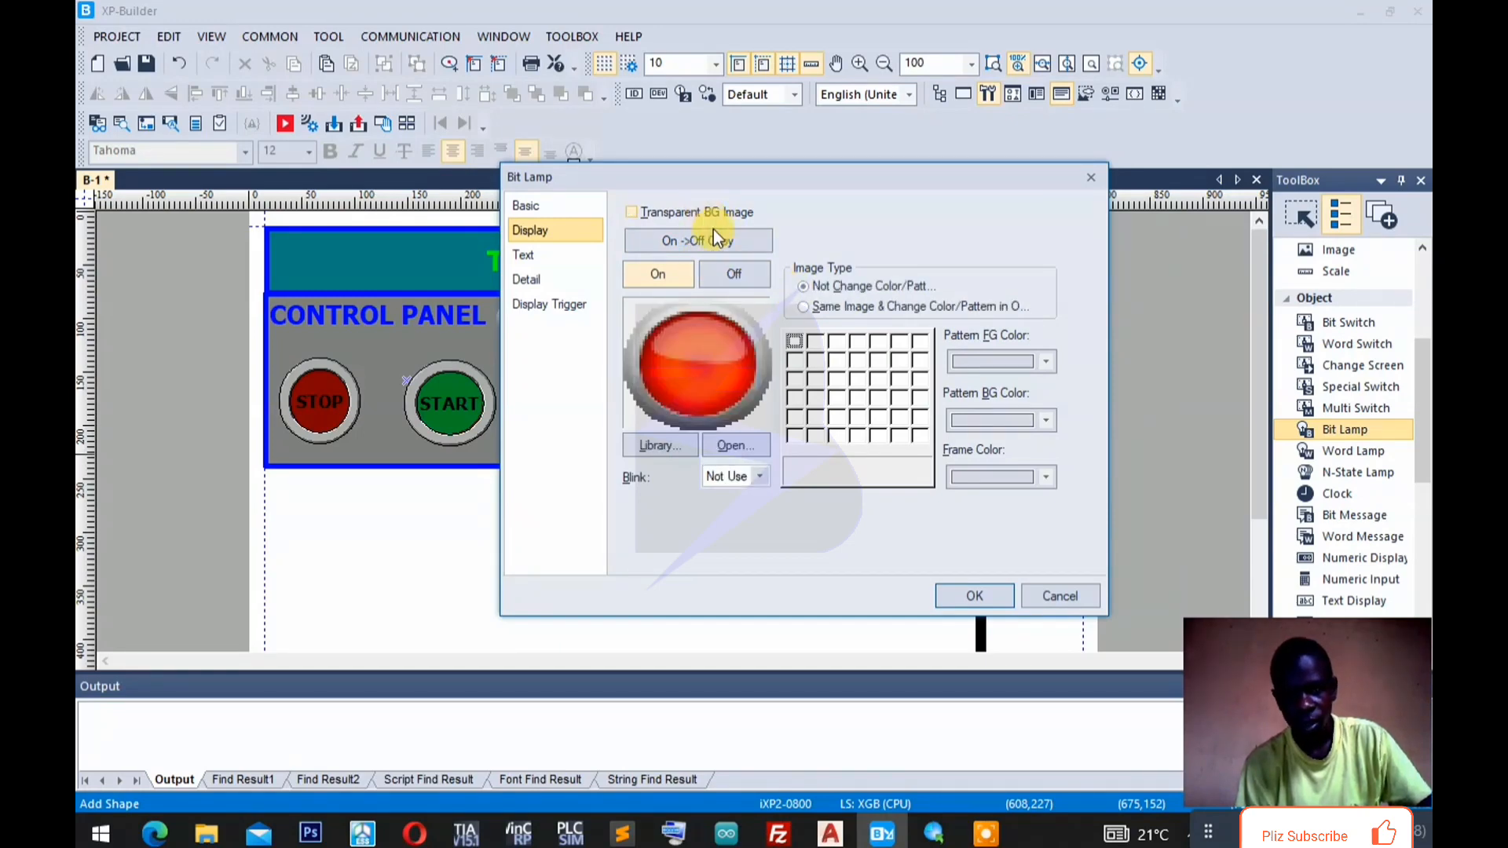
# Set the road-side lamp to same image with changeable colour/pattern and choose the round cycle-06 image from the full graphic library.
pyautogui.click(805, 306)
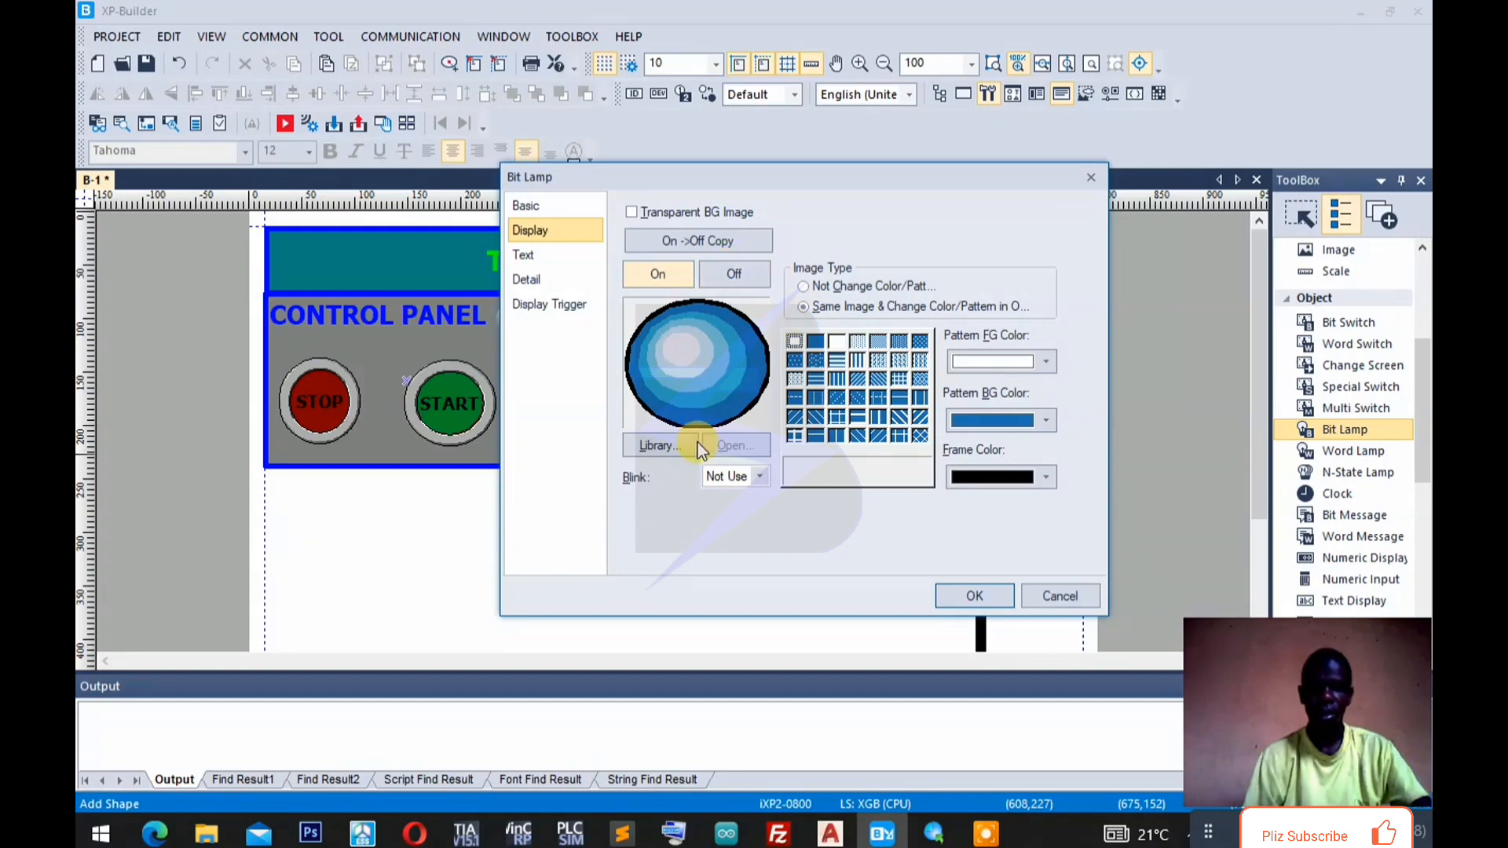
pyautogui.click(671, 448)
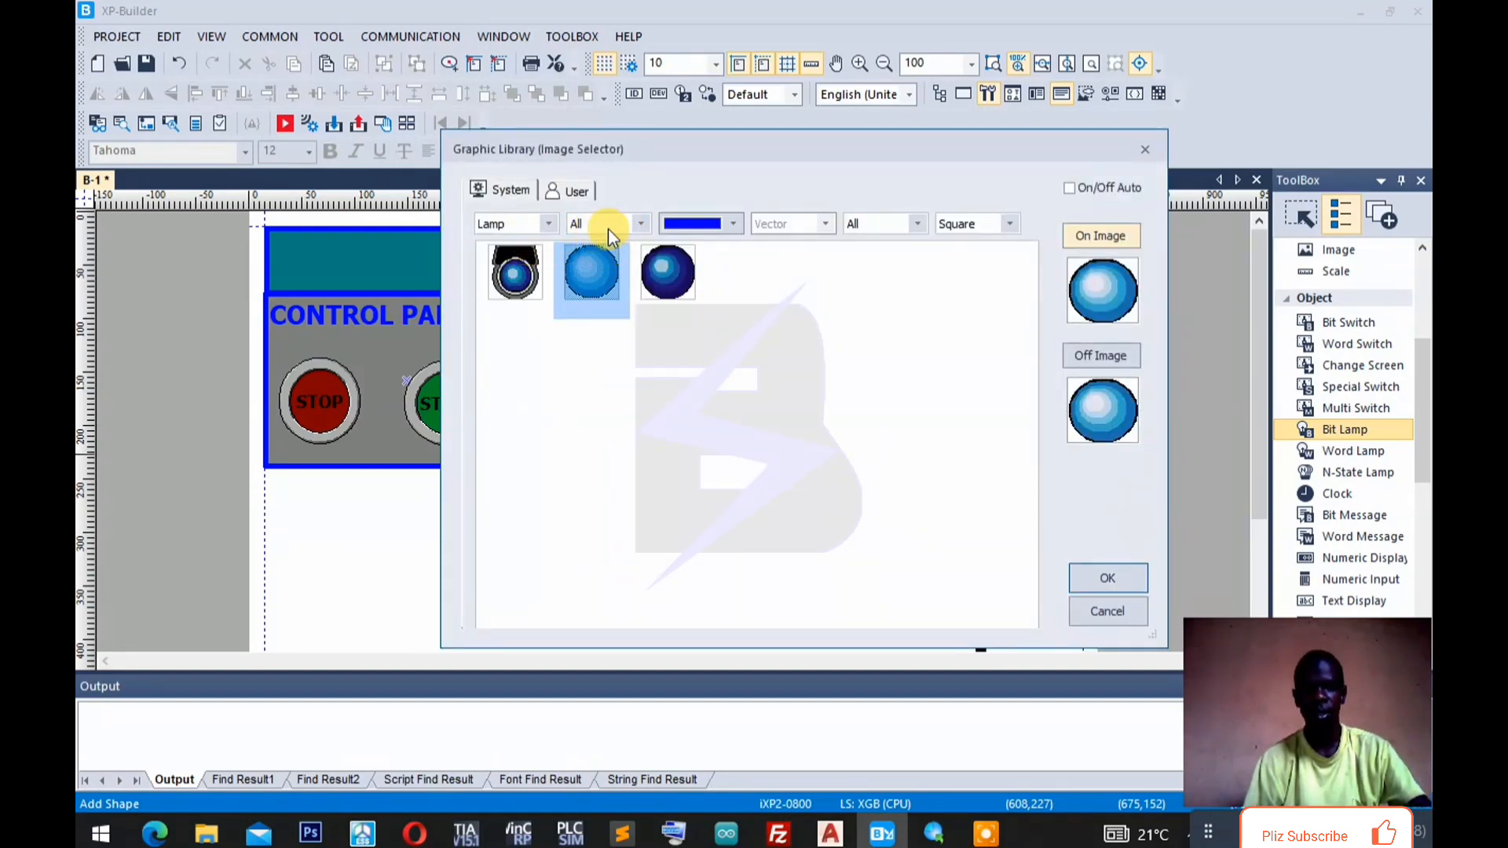
pyautogui.click(1010, 229)
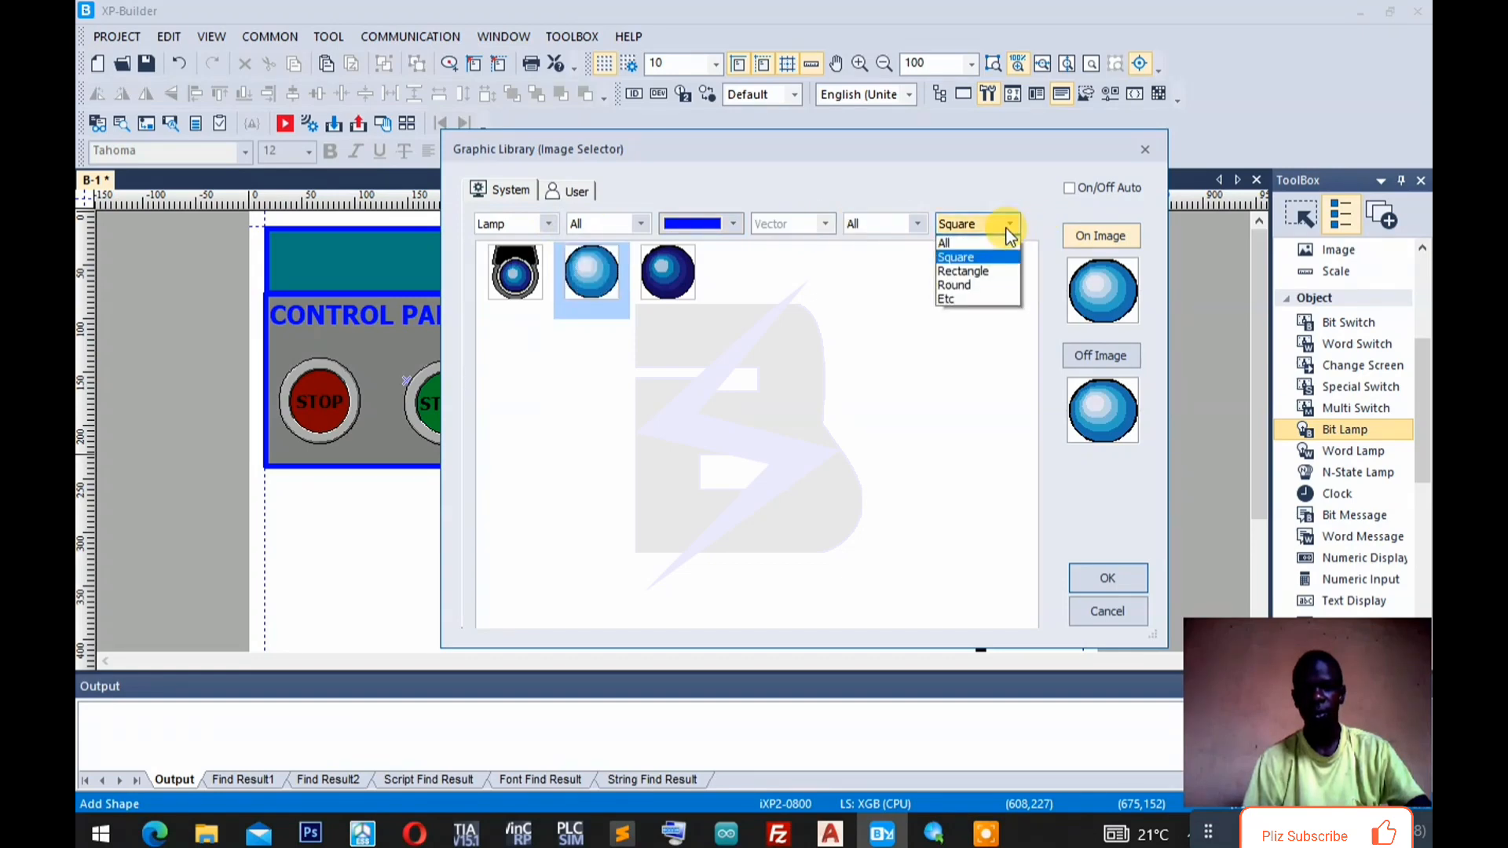
pyautogui.click(989, 287)
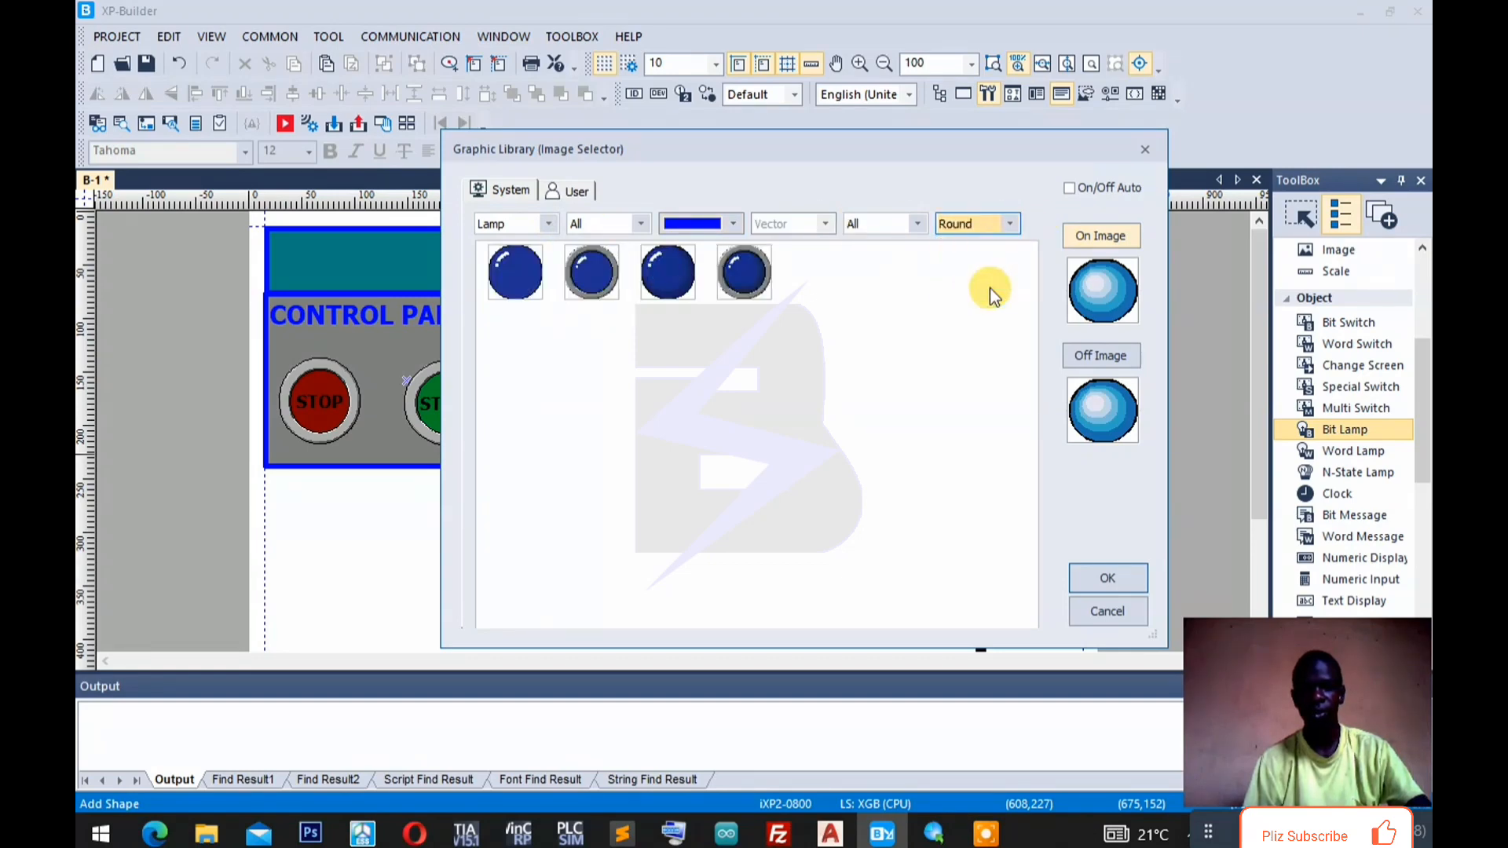
pyautogui.click(754, 283)
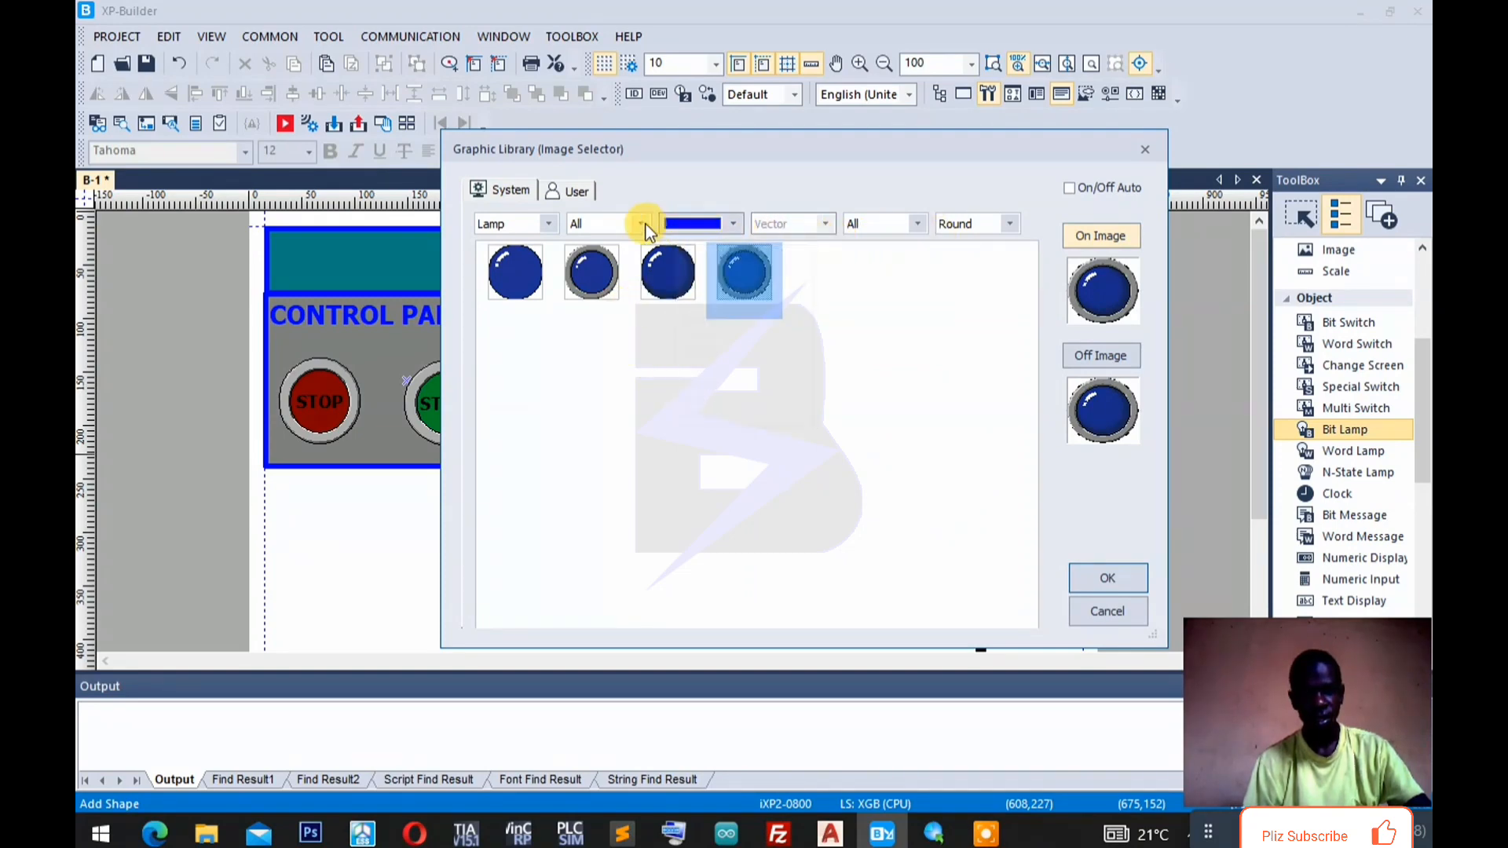
pyautogui.click(574, 228)
pyautogui.click(544, 225)
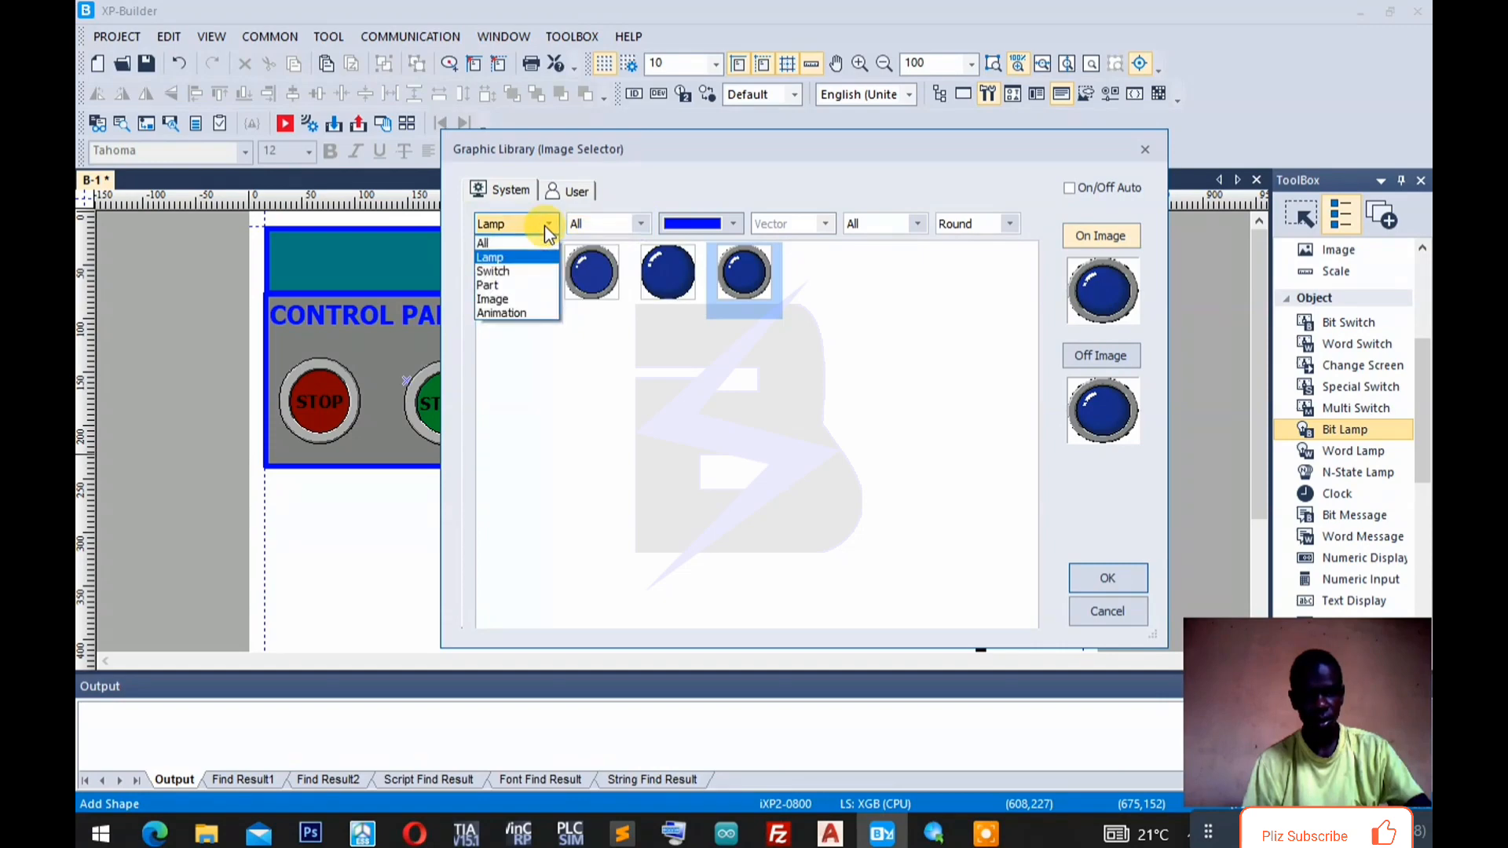
pyautogui.click(535, 242)
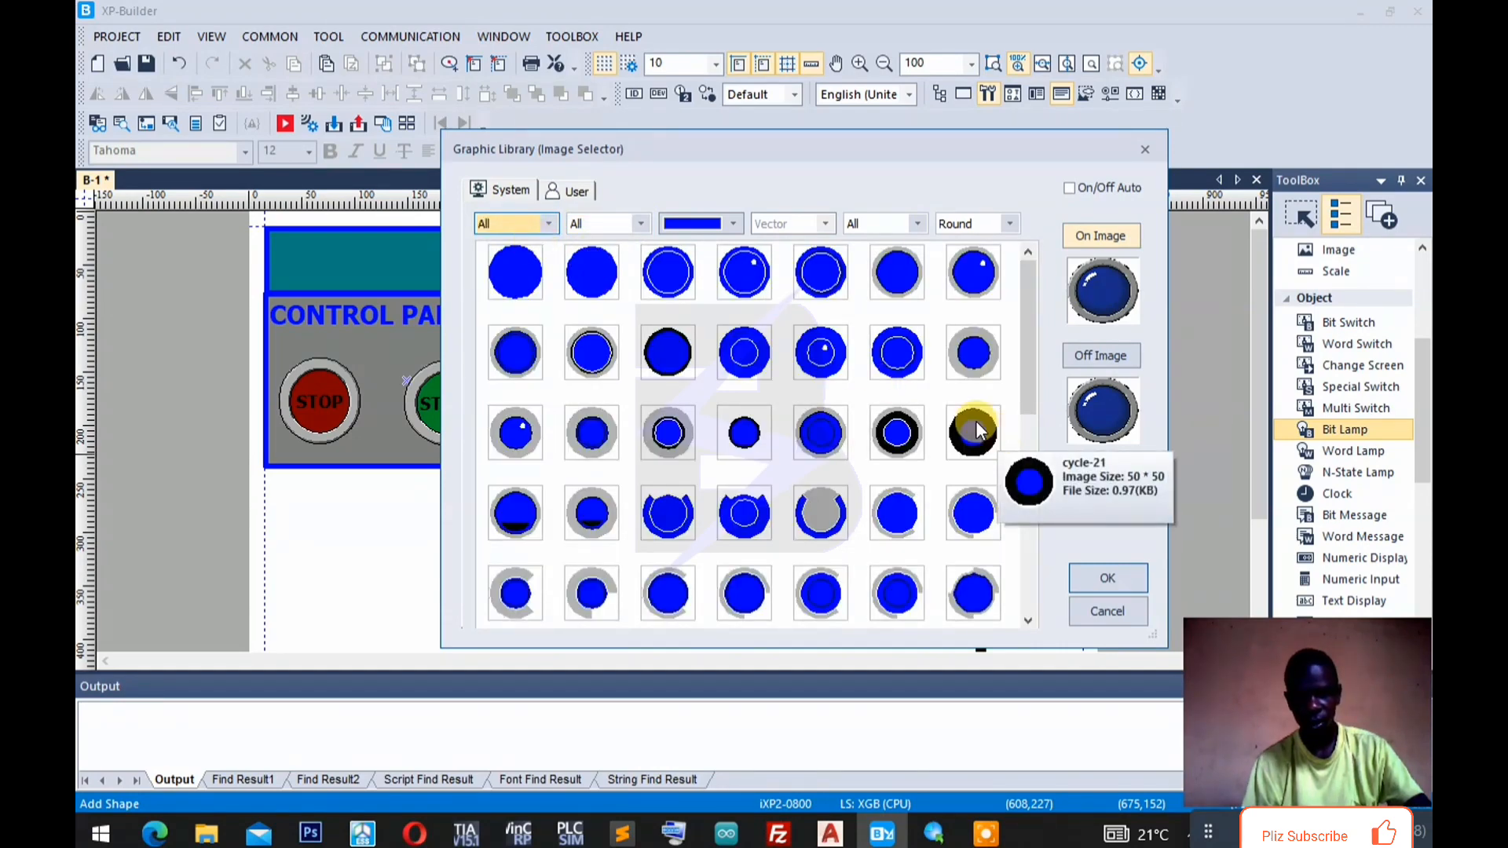
pyautogui.click(886, 283)
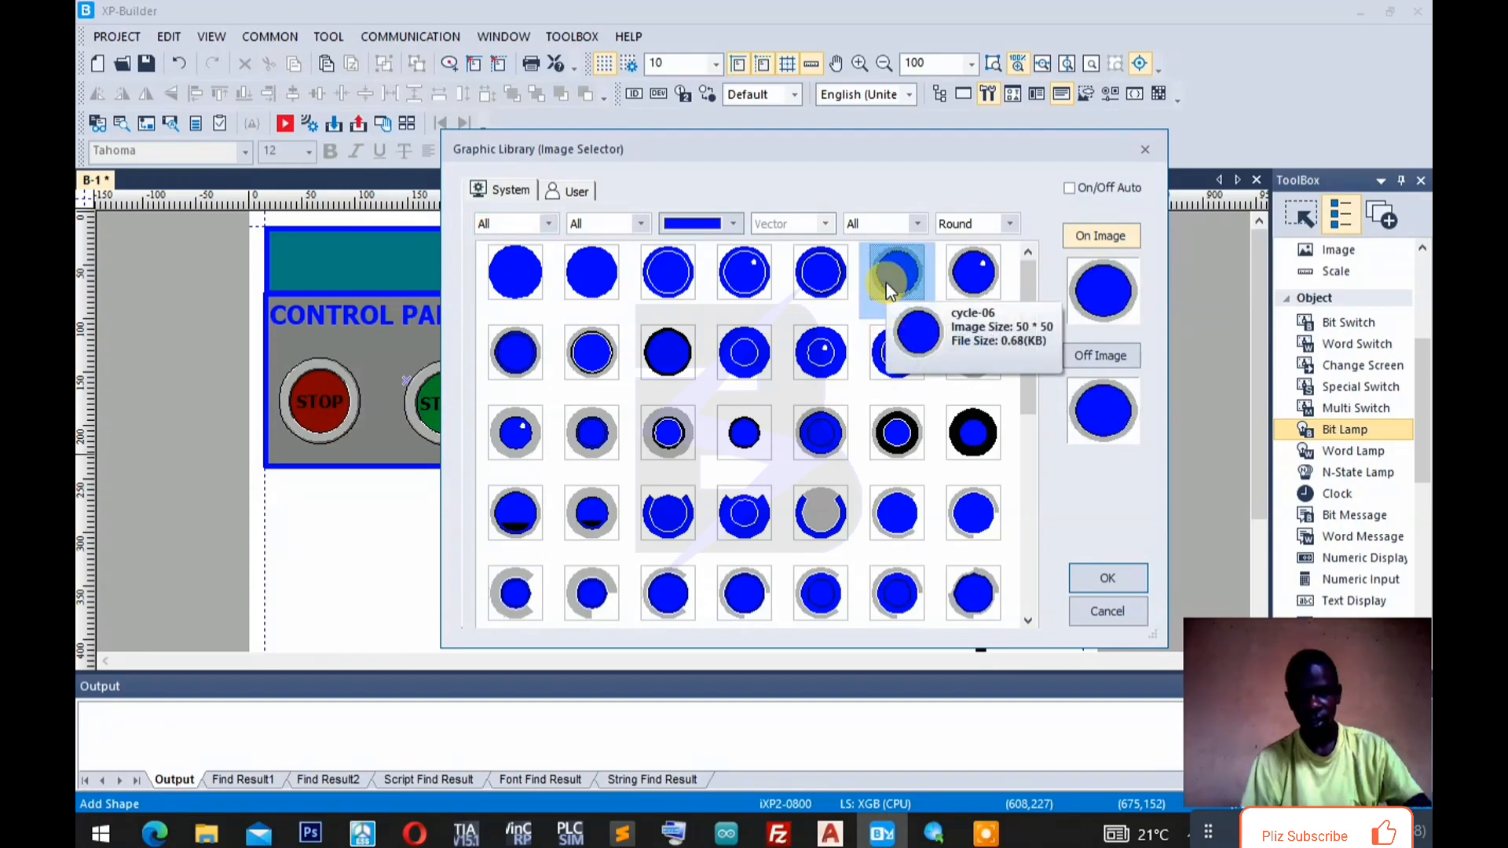
pyautogui.click(1114, 576)
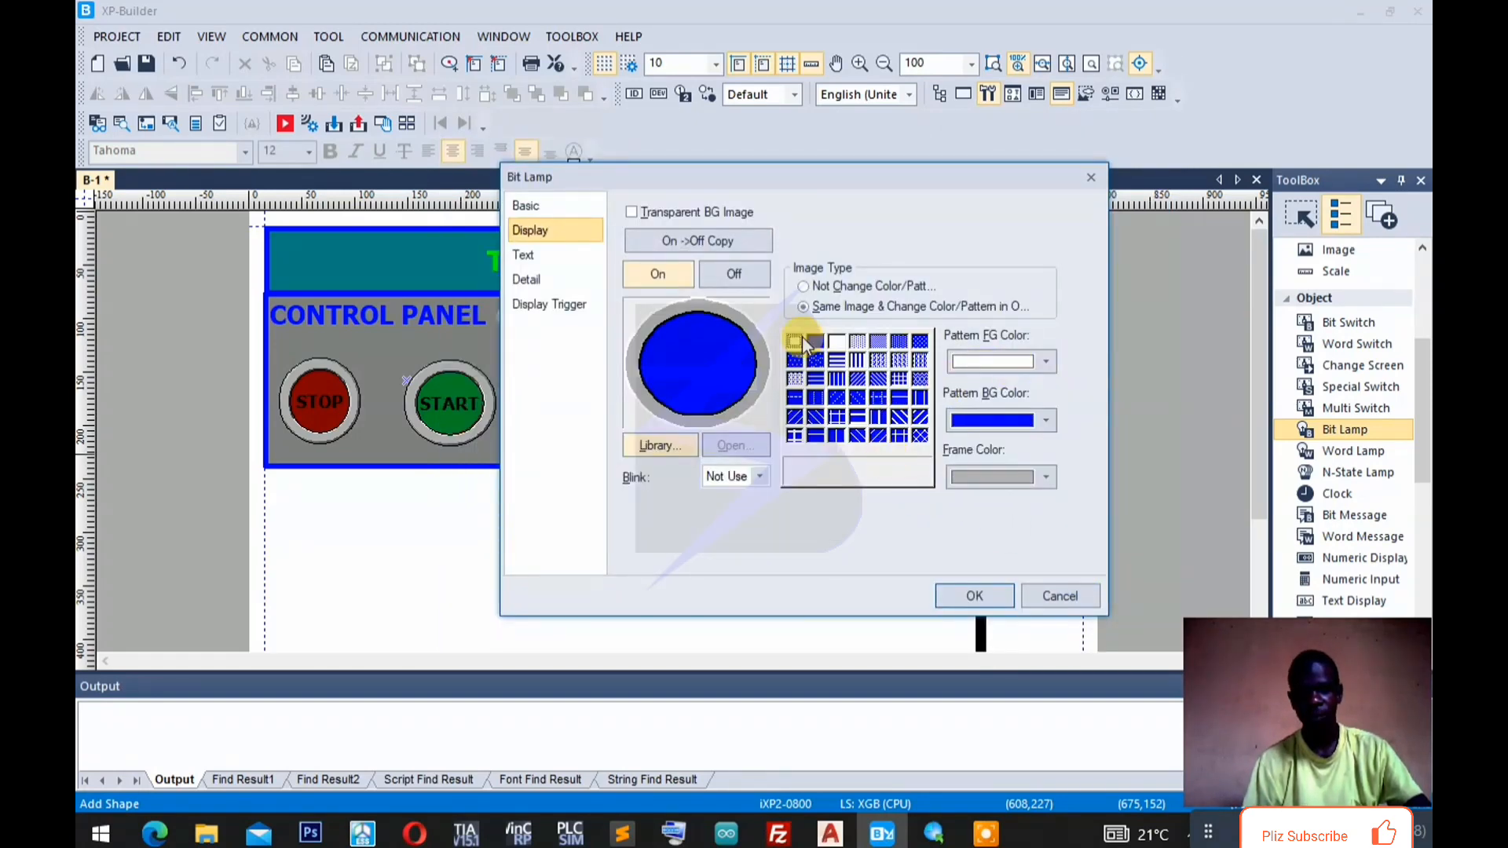
# Give the road-side lamp the Hatch2 pattern with a red foreground for On and black for Off, and apply the settings.
pyautogui.click(761, 280)
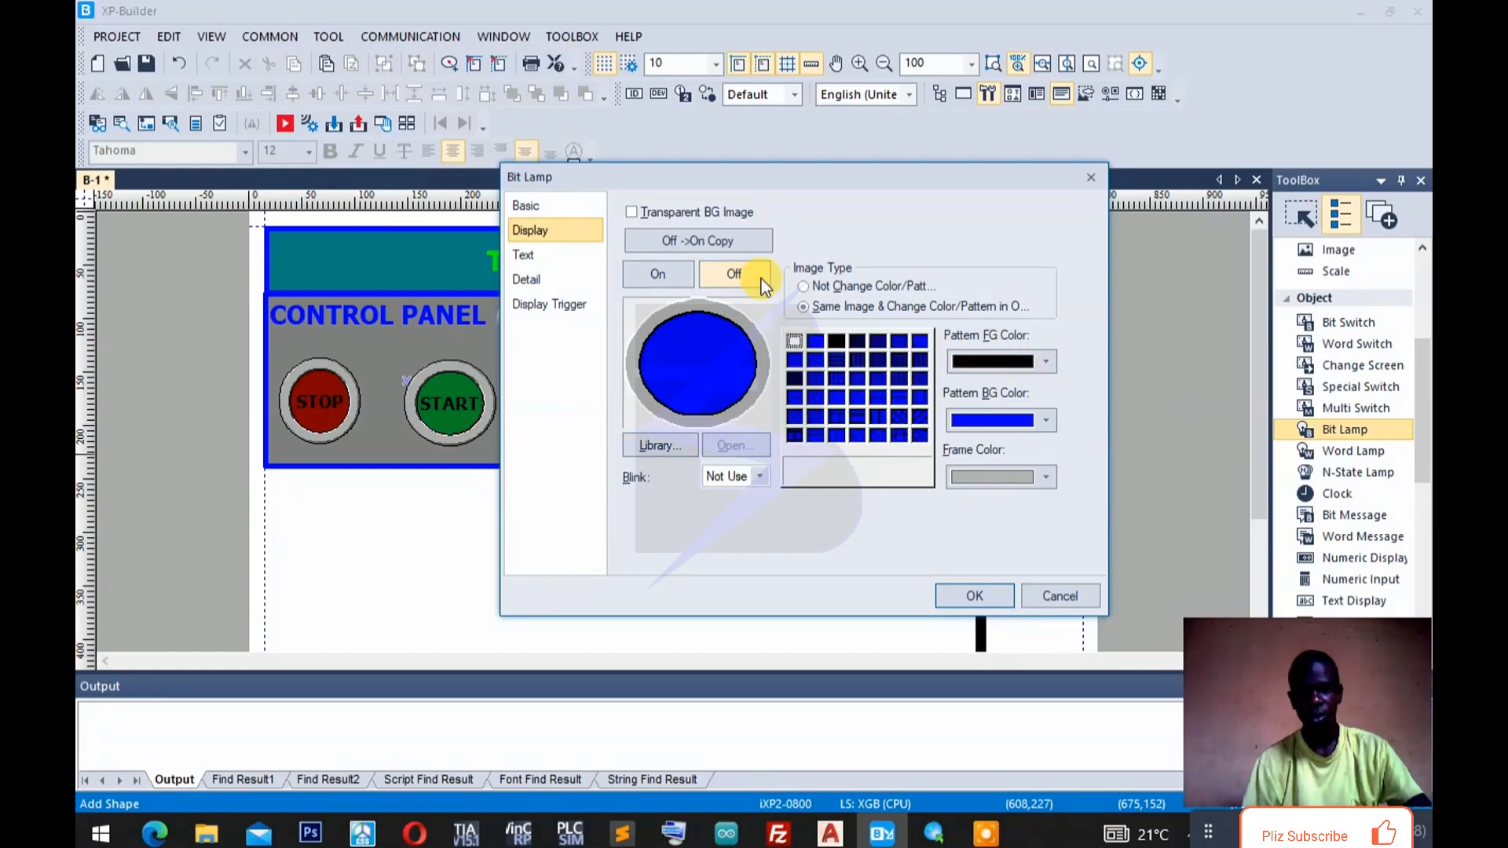
pyautogui.click(649, 270)
pyautogui.click(733, 271)
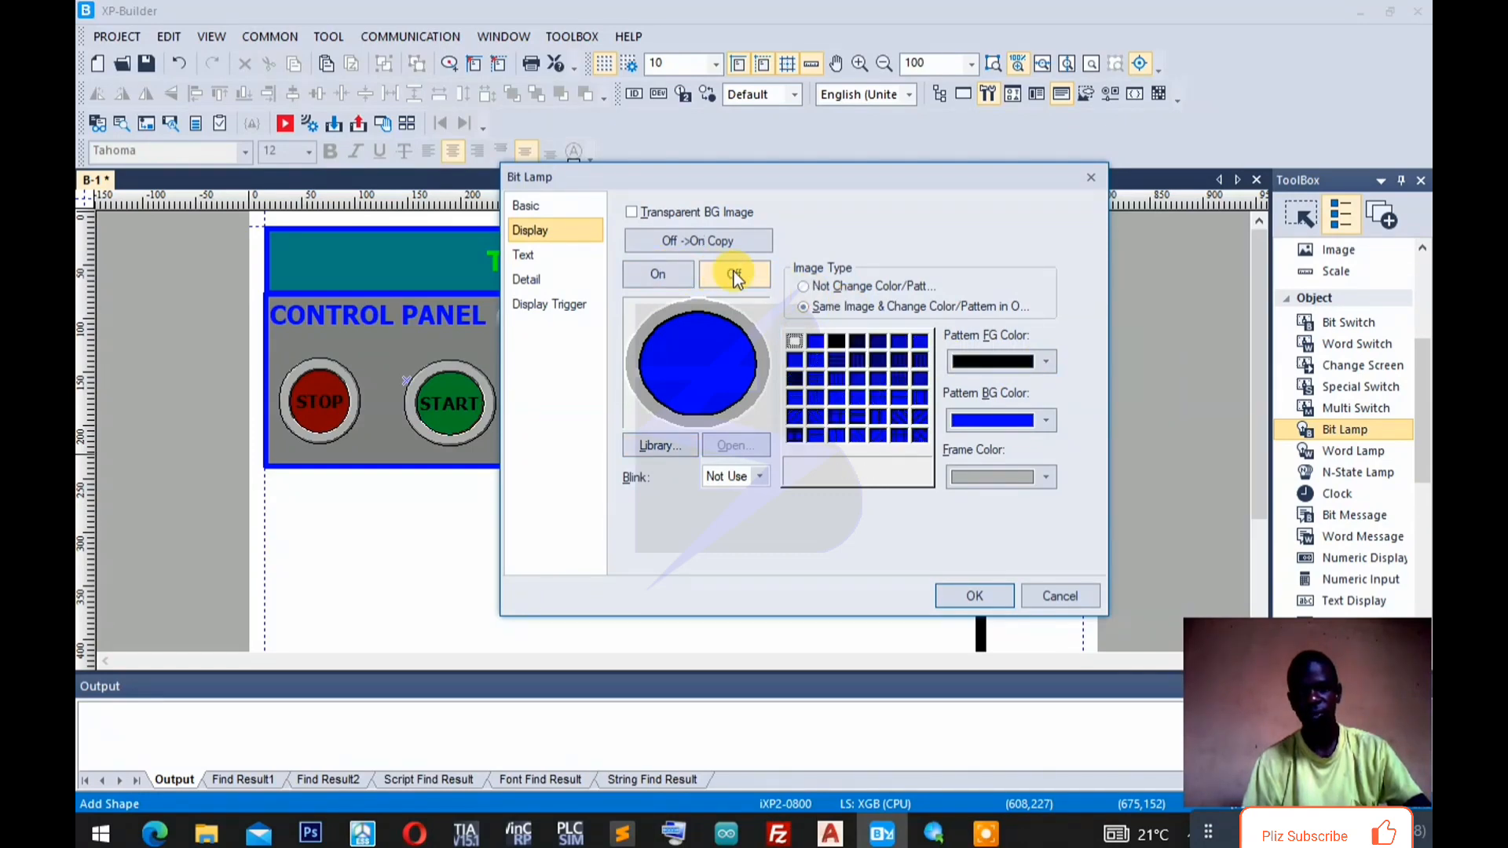
pyautogui.click(823, 345)
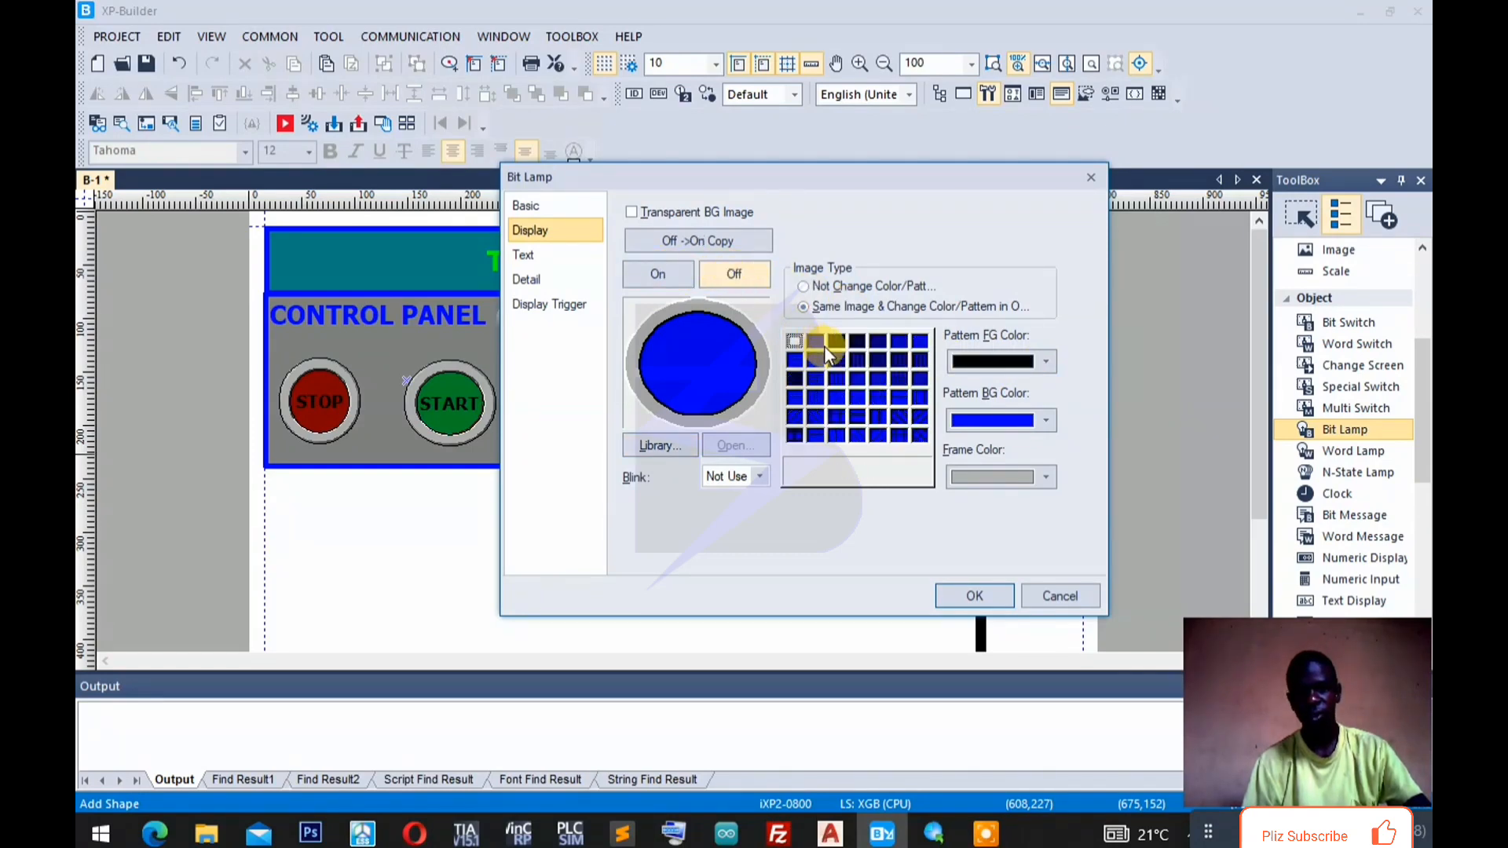
pyautogui.click(660, 275)
pyautogui.click(1046, 361)
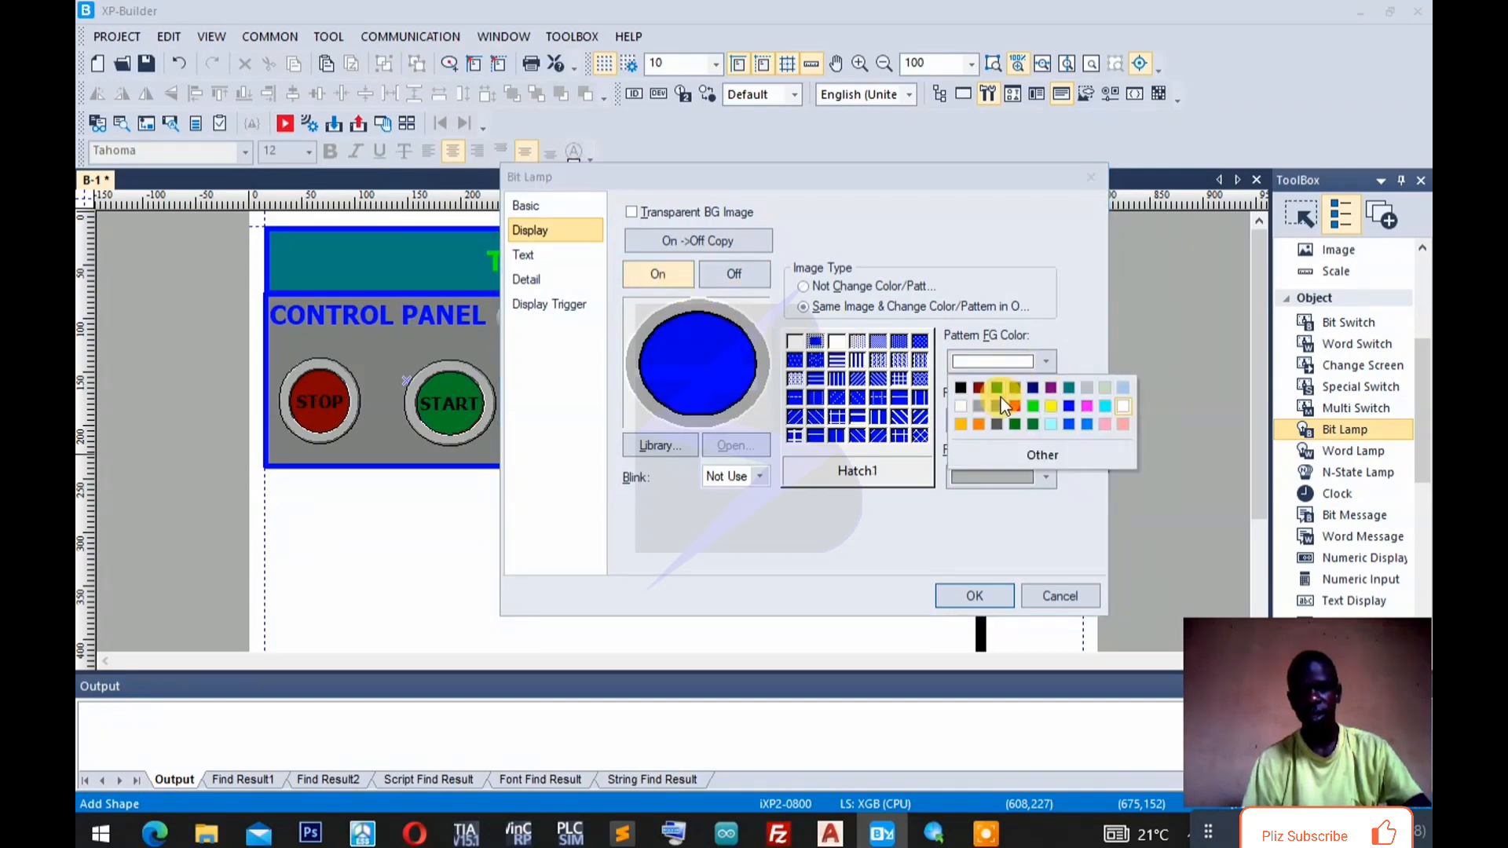
pyautogui.click(1012, 403)
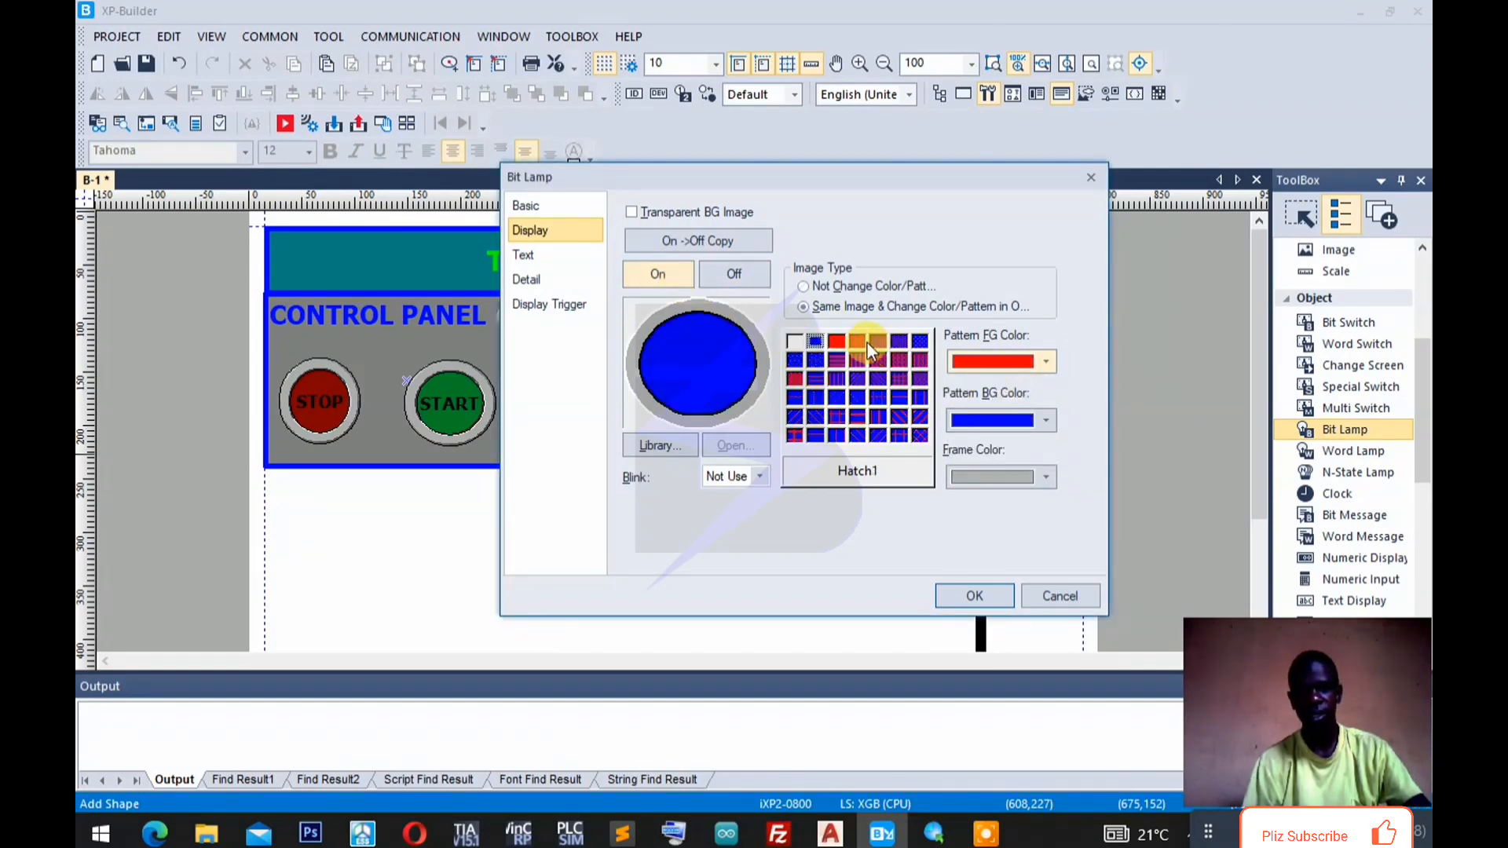
pyautogui.click(837, 342)
pyautogui.click(759, 275)
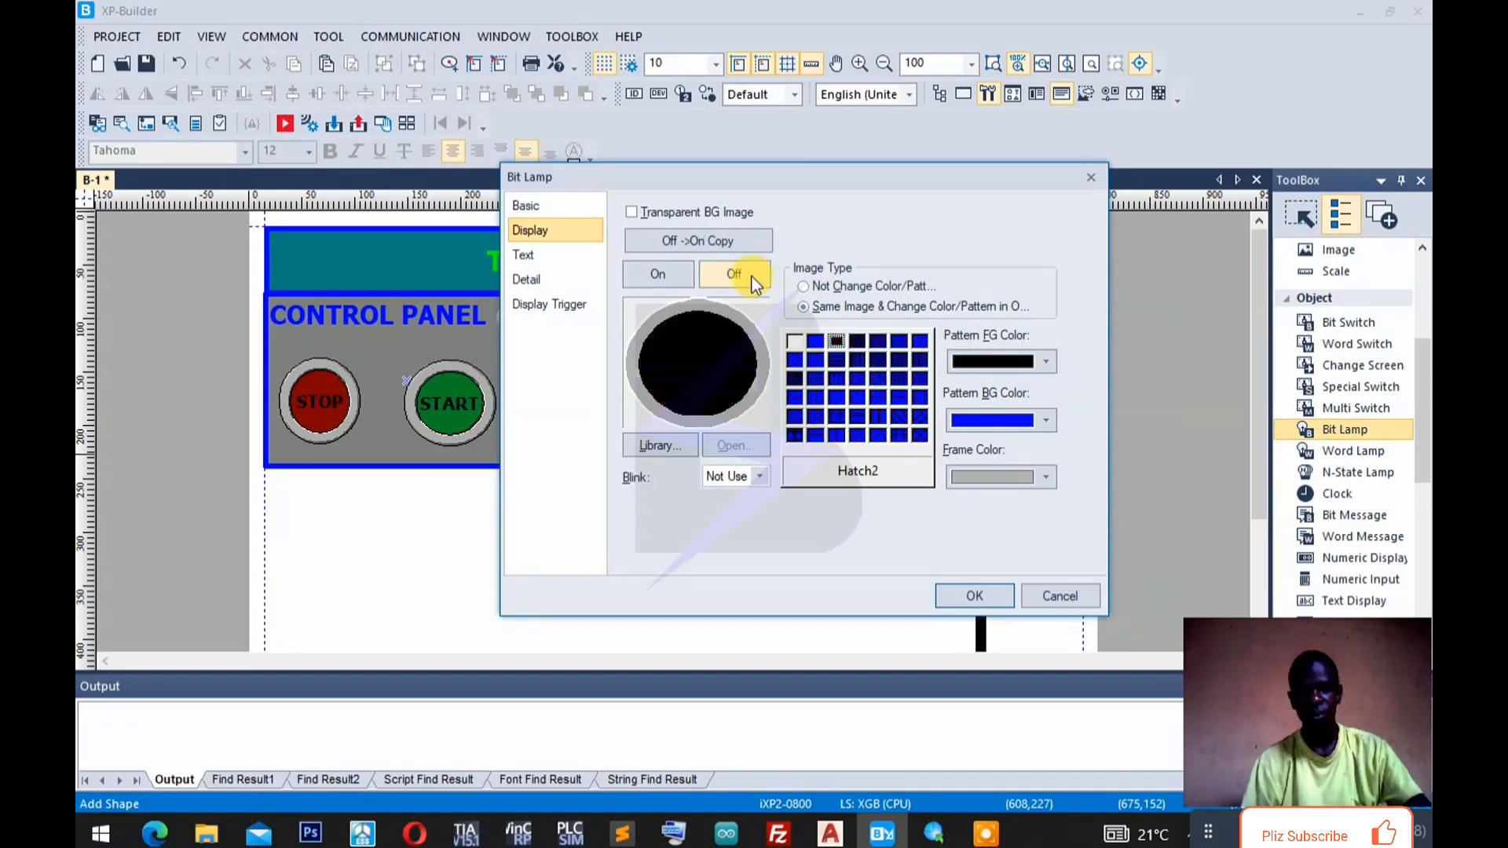
pyautogui.click(666, 279)
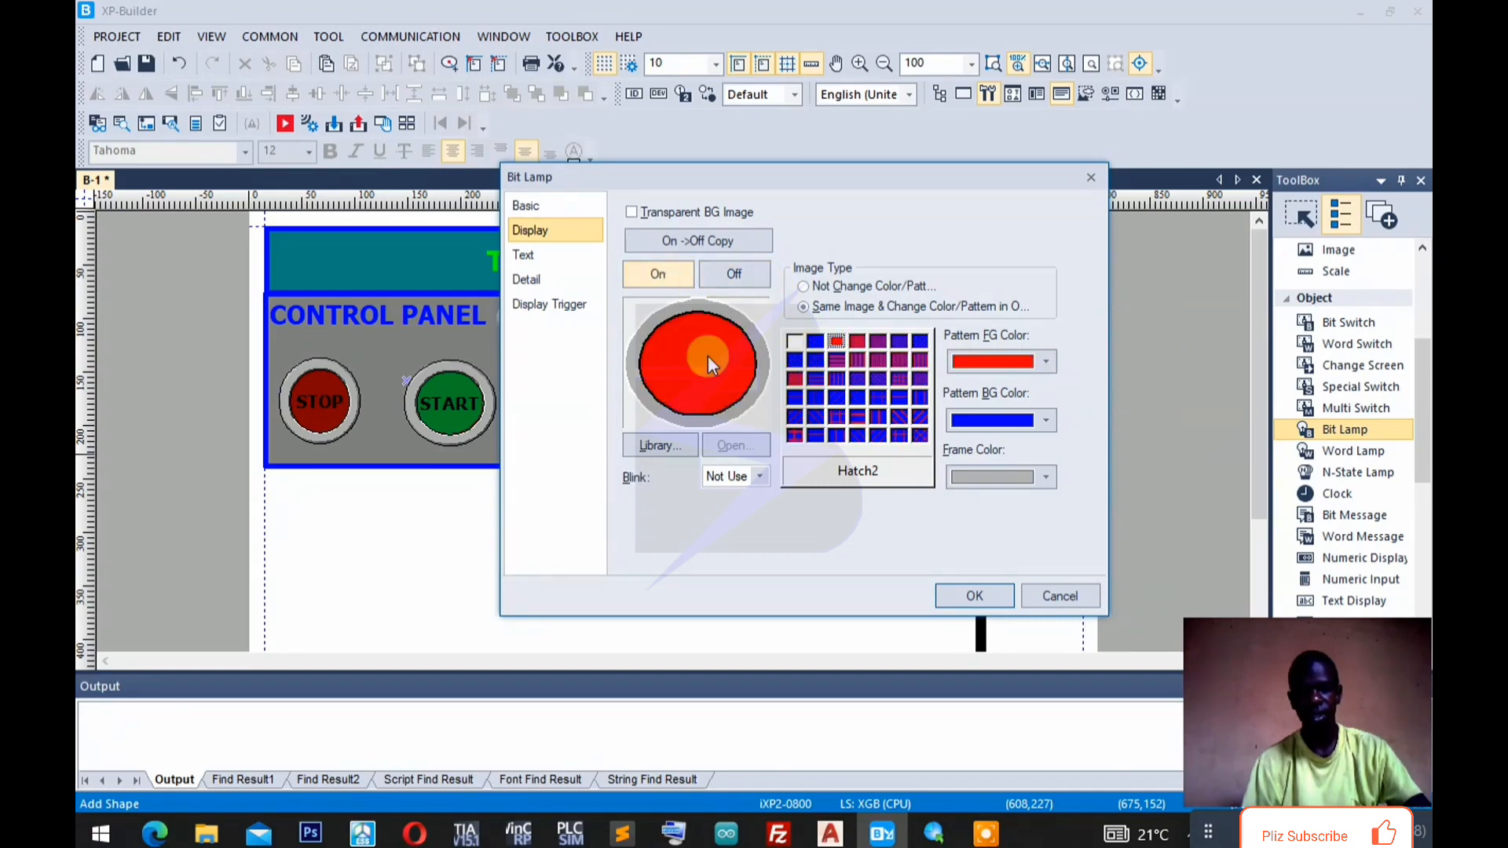
pyautogui.click(974, 596)
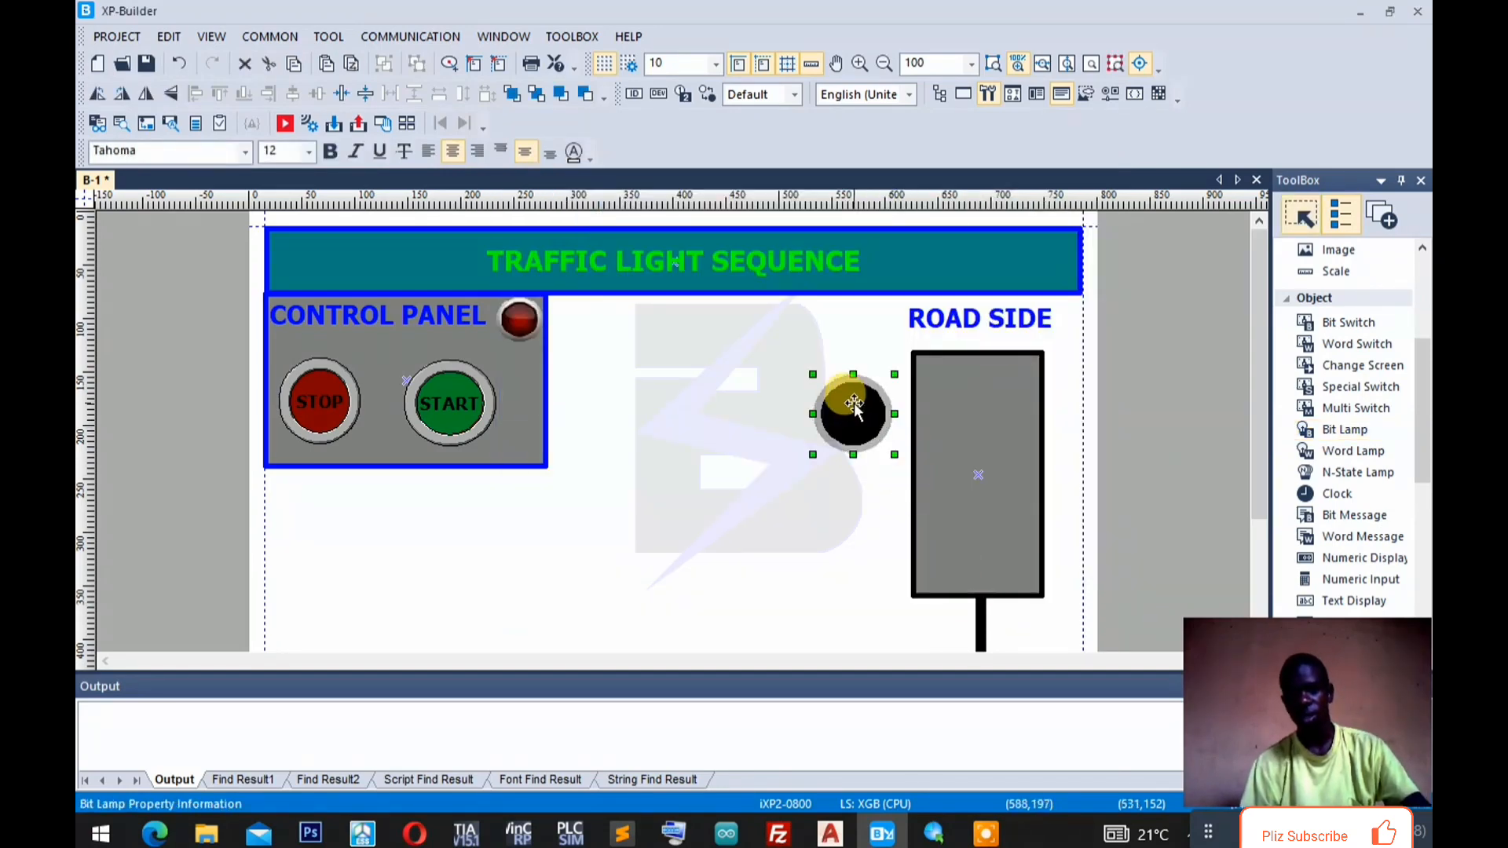
# Move the lamp into the upper part of the ROAD SIDE housing and nudge it to about (653, 142).
pyautogui.moveTo(946, 416); pyautogui.dragTo(995, 407)
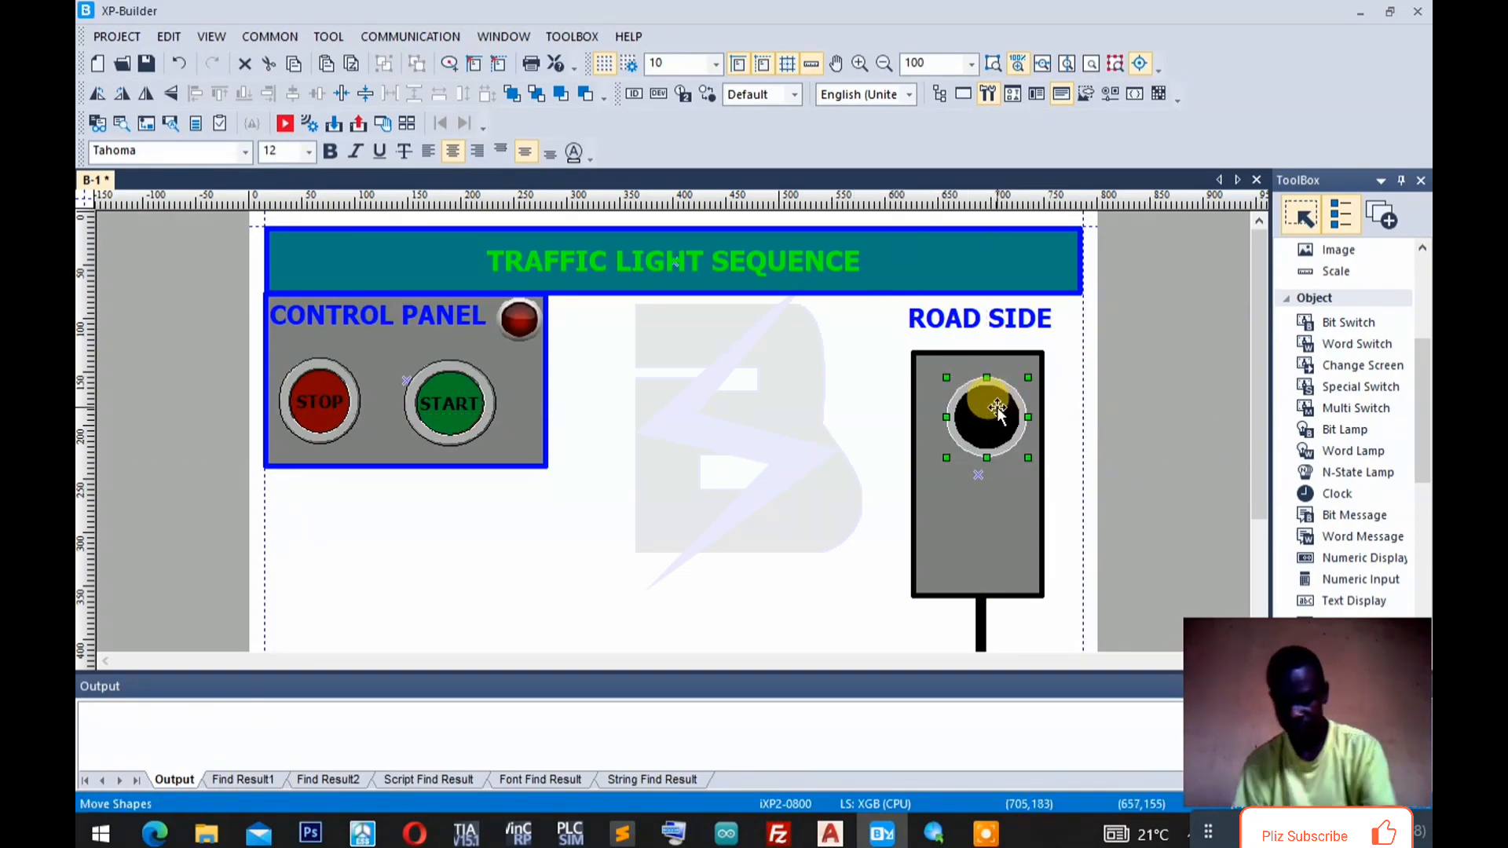
pyautogui.press('Up')
pyautogui.press('Up')
pyautogui.press('Up')
pyautogui.press('Up')
pyautogui.press('Up')
pyautogui.press('Up')
pyautogui.press('Up')
pyautogui.press('Up')
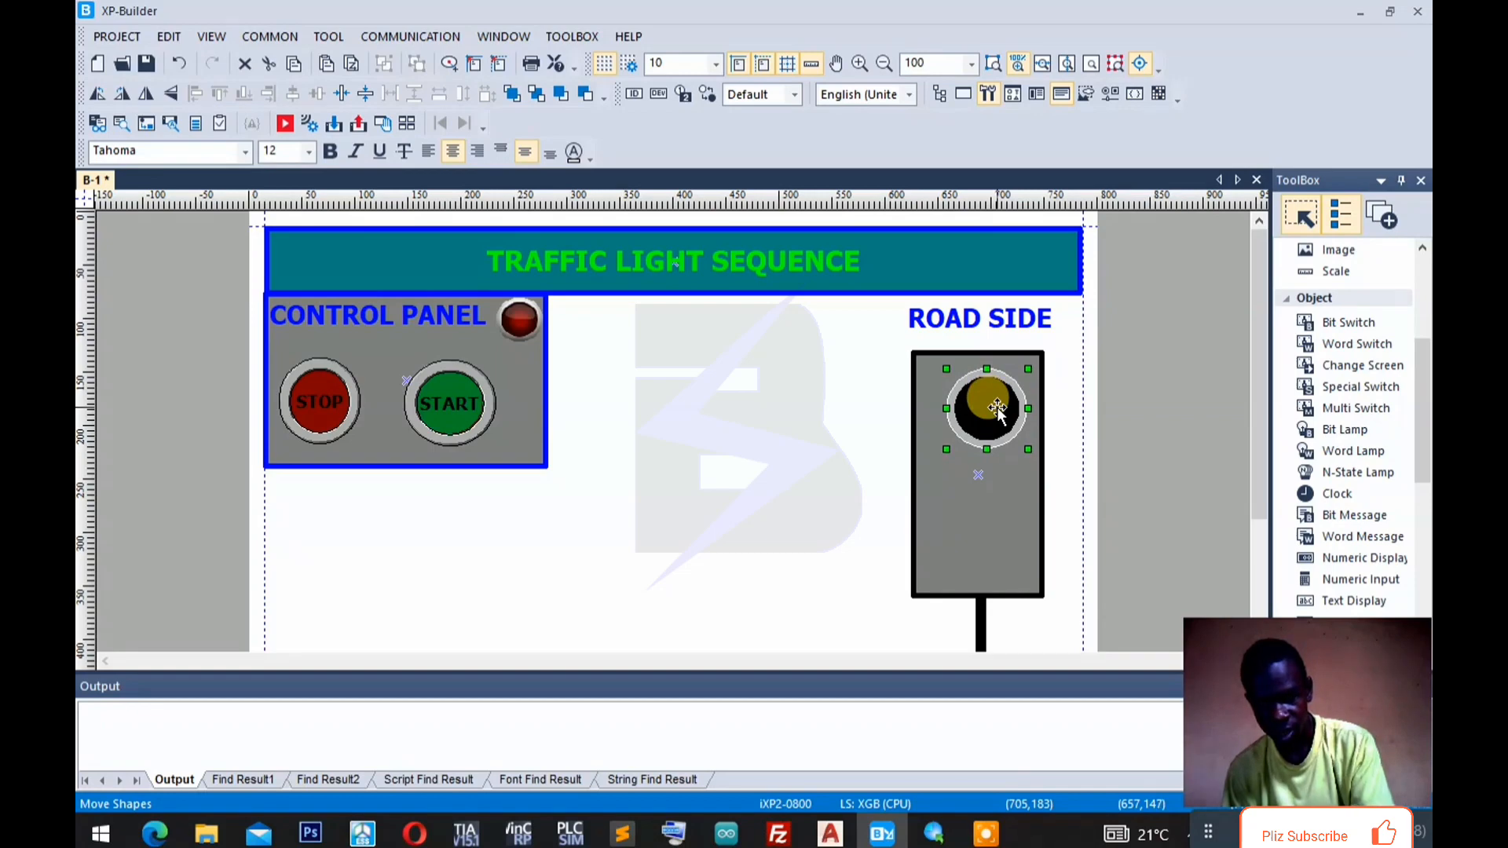
pyautogui.press('Left')
pyautogui.press('Left')
pyautogui.press('Left')
pyautogui.press('Left')
pyautogui.press('Up')
pyautogui.press('Up')
pyautogui.press('Up')
pyautogui.press('Up')
pyautogui.press('Up')
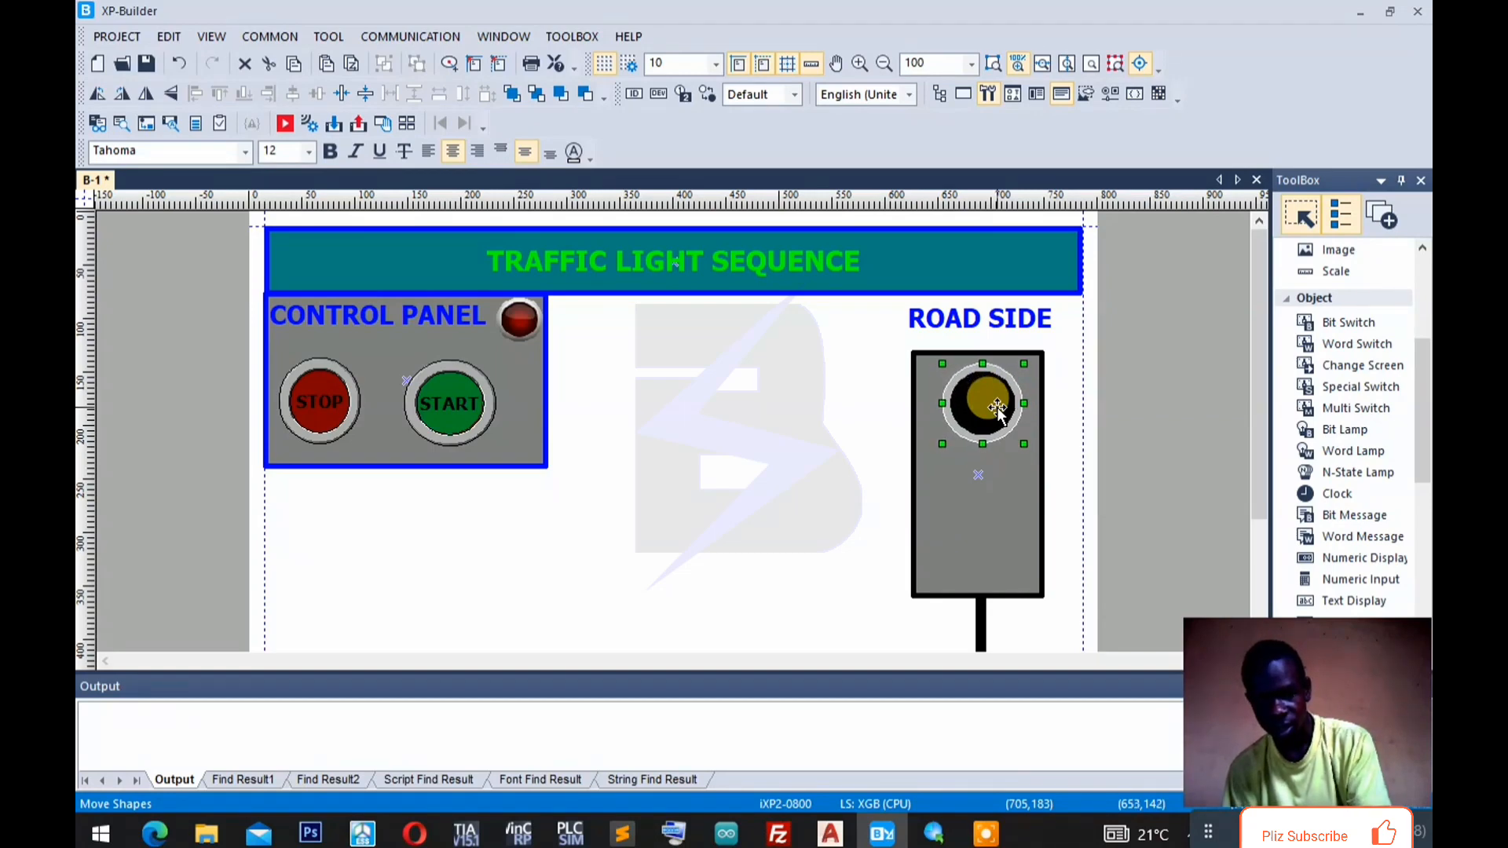
# Shrink the lamp slightly and nudge it right to about (656, 142) so it sits centred in the housing.
pyautogui.moveTo(1023, 443); pyautogui.dragTo(1006, 398)
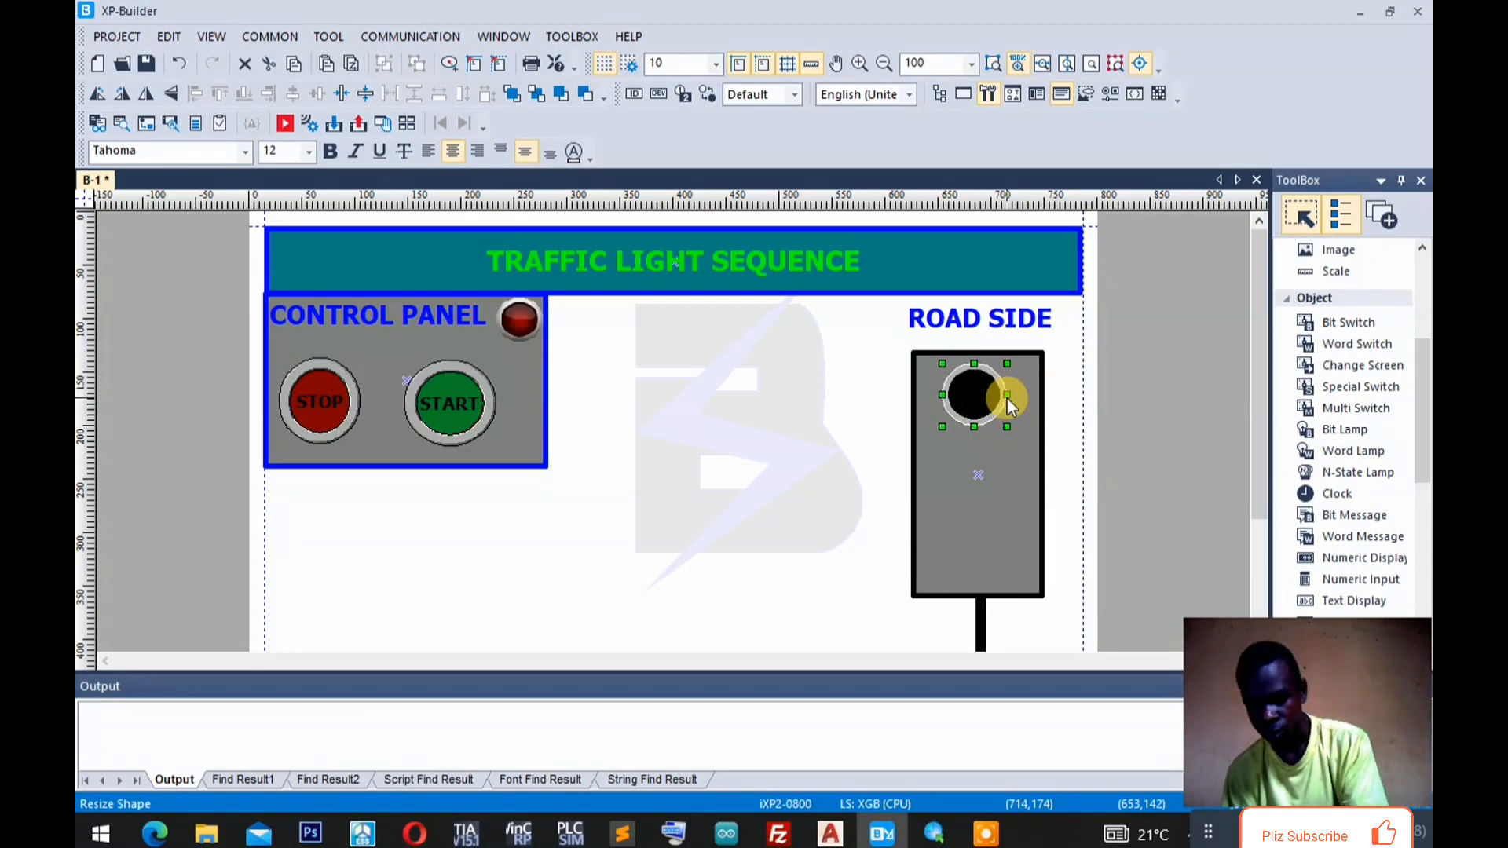
pyautogui.press('Right')
pyautogui.press('Right')
pyautogui.press('Right')
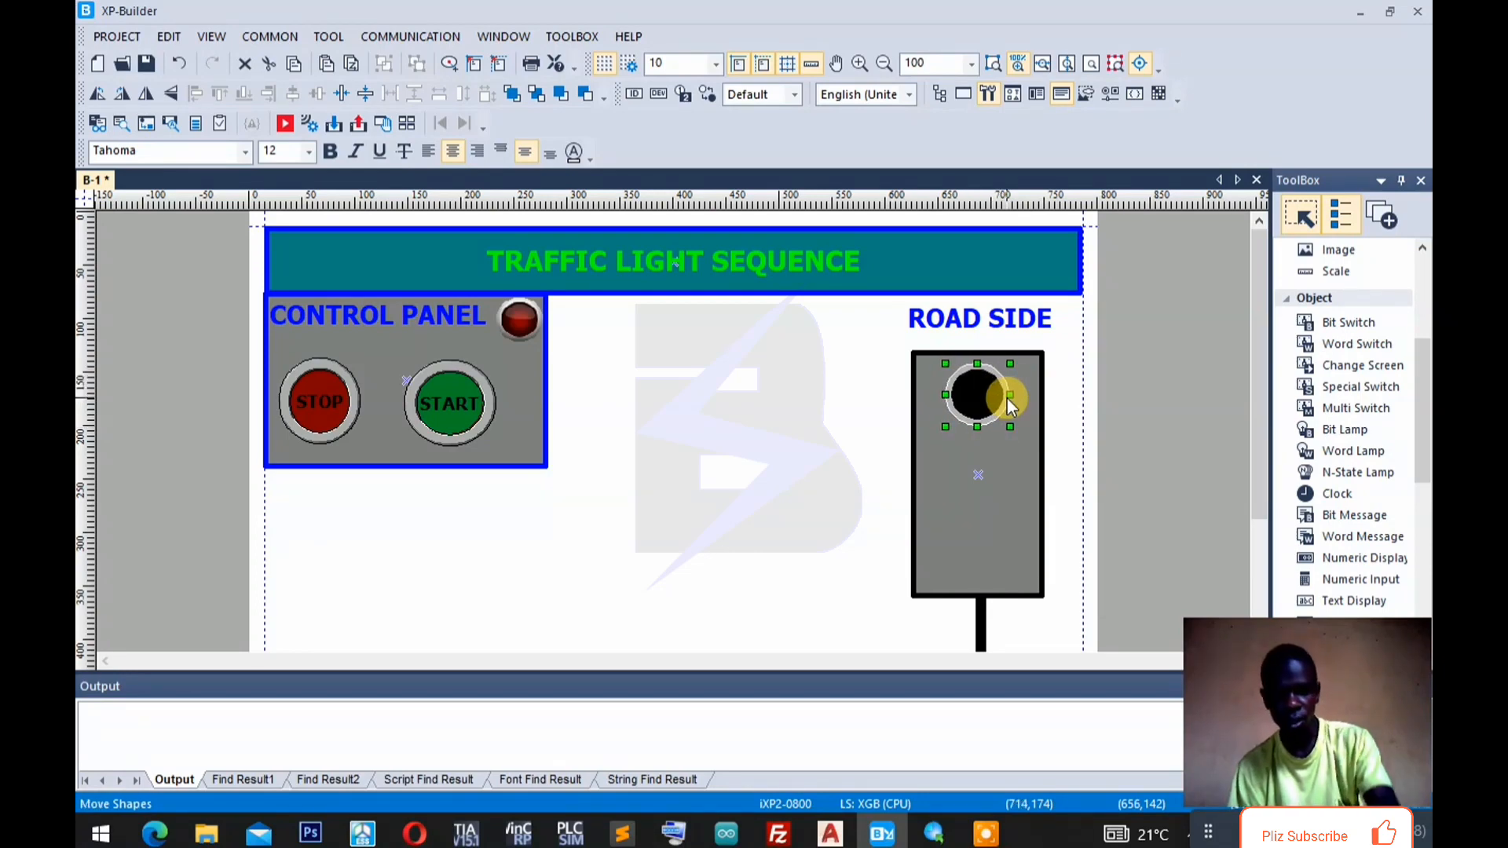
# Paste two copies of the lamp and place them at the middle and bottom of the ROAD SIDE housing.
pyautogui.hotkey('ctrl', 'v')
pyautogui.hotkey('ctrl', 'v')
pyautogui.moveTo(991, 424); pyautogui.dragTo(973, 550)
pyautogui.moveTo(983, 410); pyautogui.dragTo(979, 468)
pyautogui.click(987, 550)
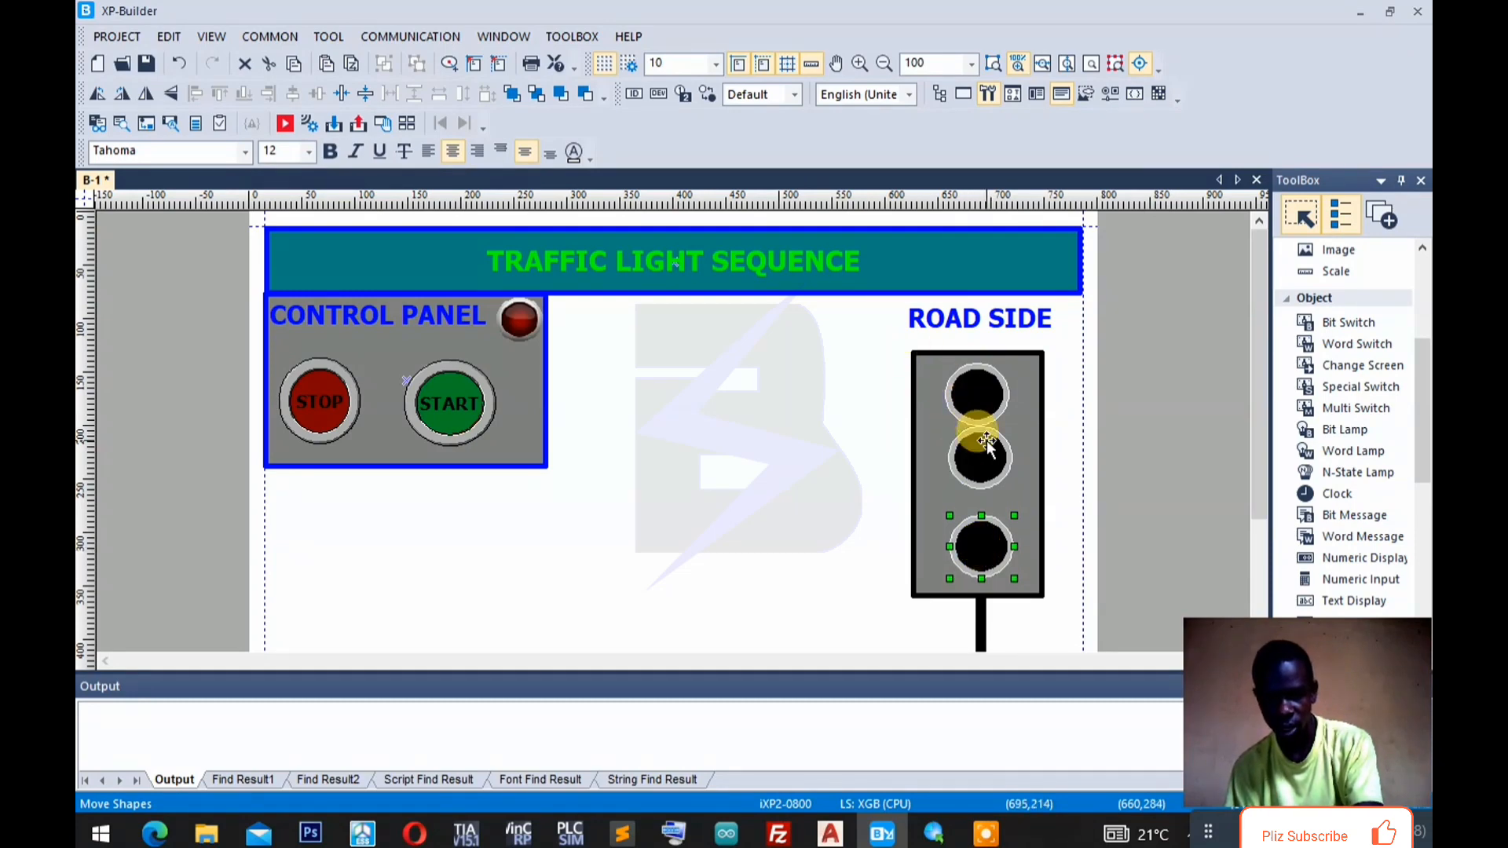
pyautogui.click(986, 439)
pyautogui.moveTo(986, 441); pyautogui.dragTo(986, 462)
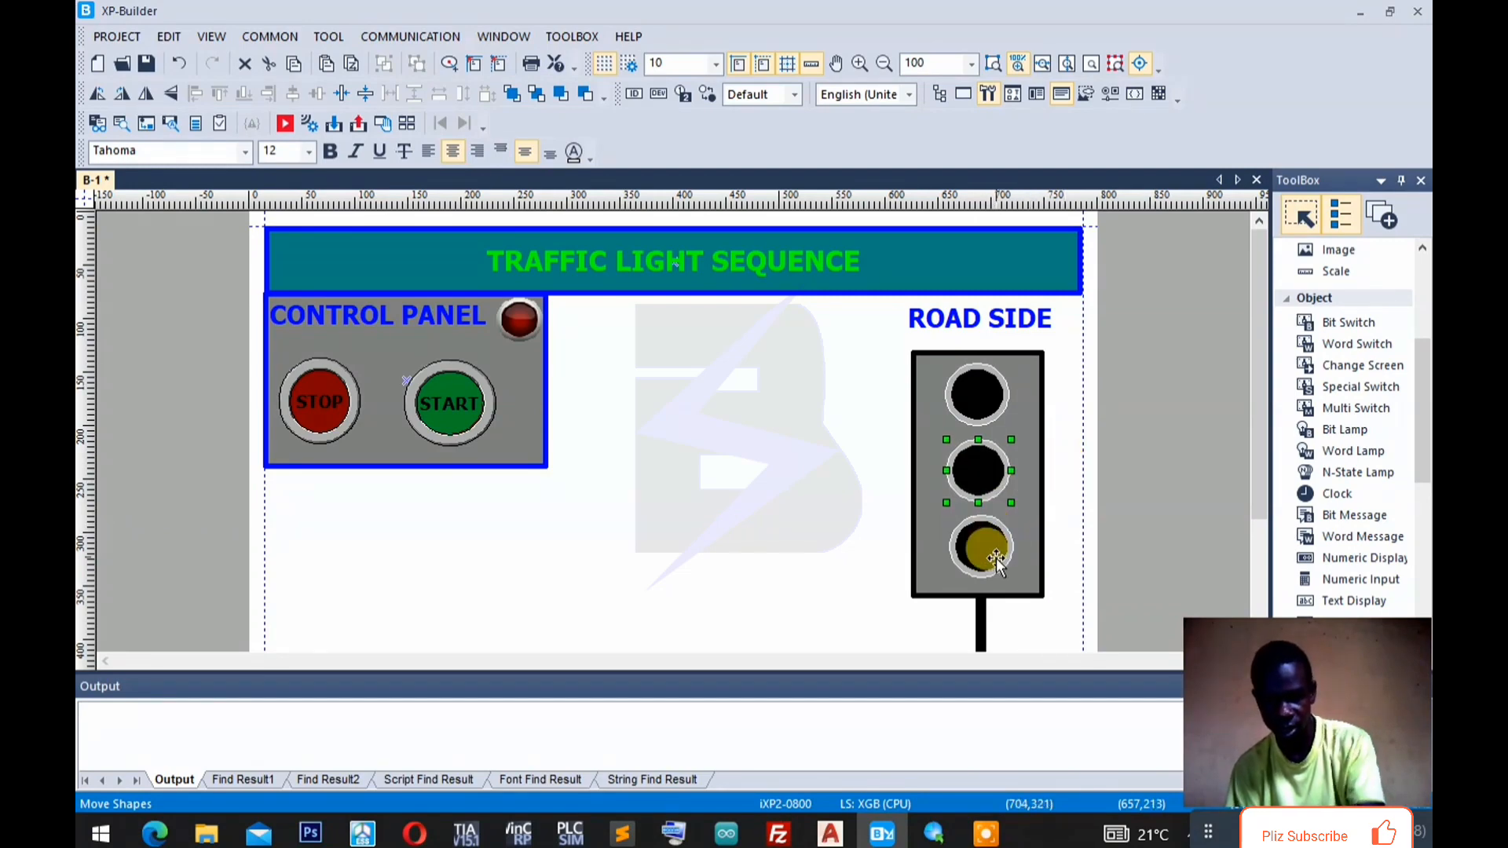
# Align the bottom lamp under the other two at about (656, 280).
pyautogui.click(993, 548)
pyautogui.press('Left')
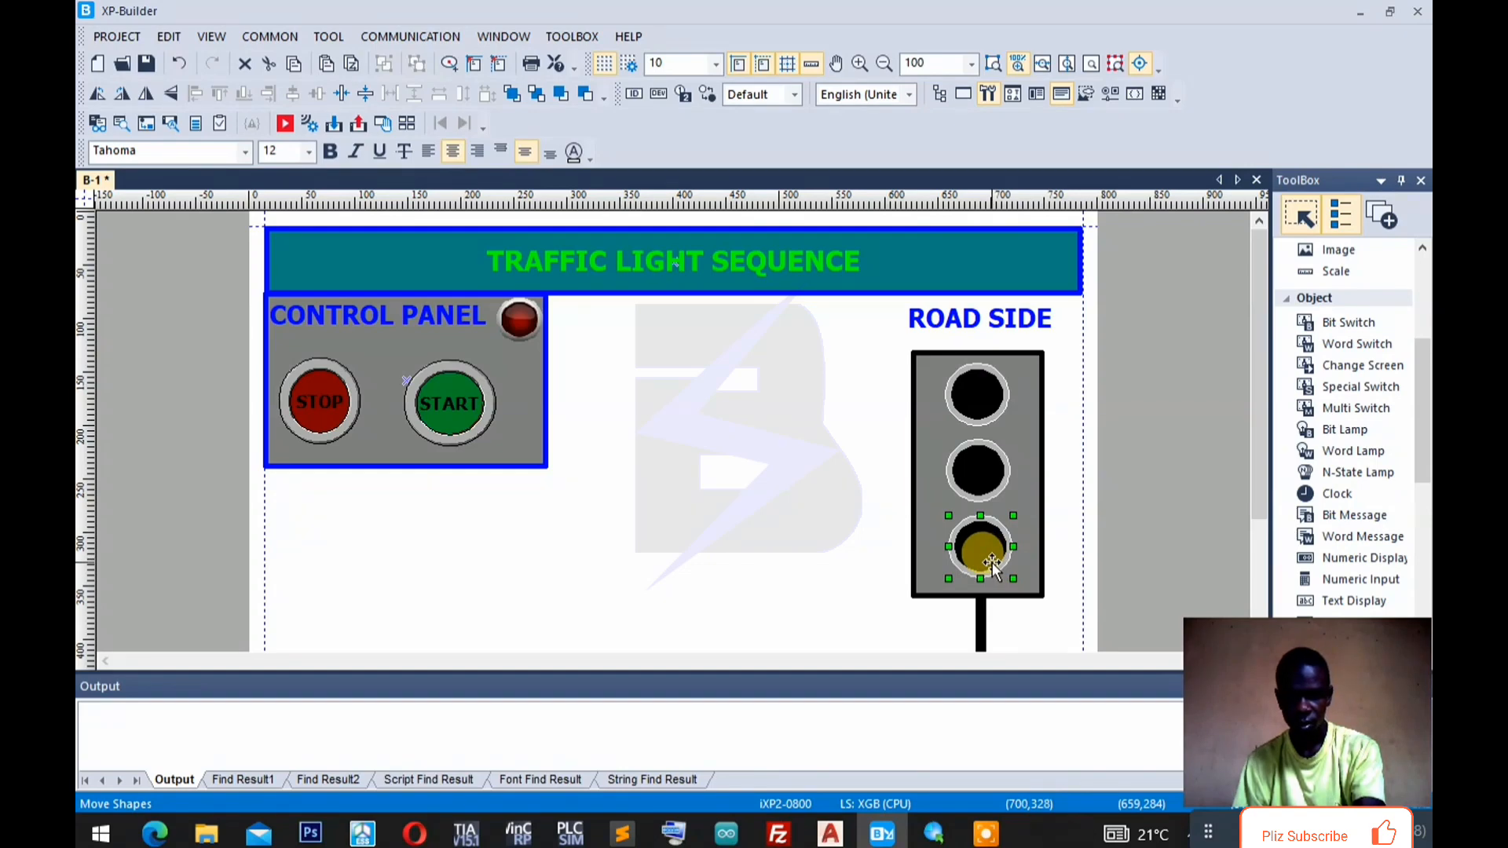
pyautogui.moveTo(992, 562); pyautogui.dragTo(988, 551)
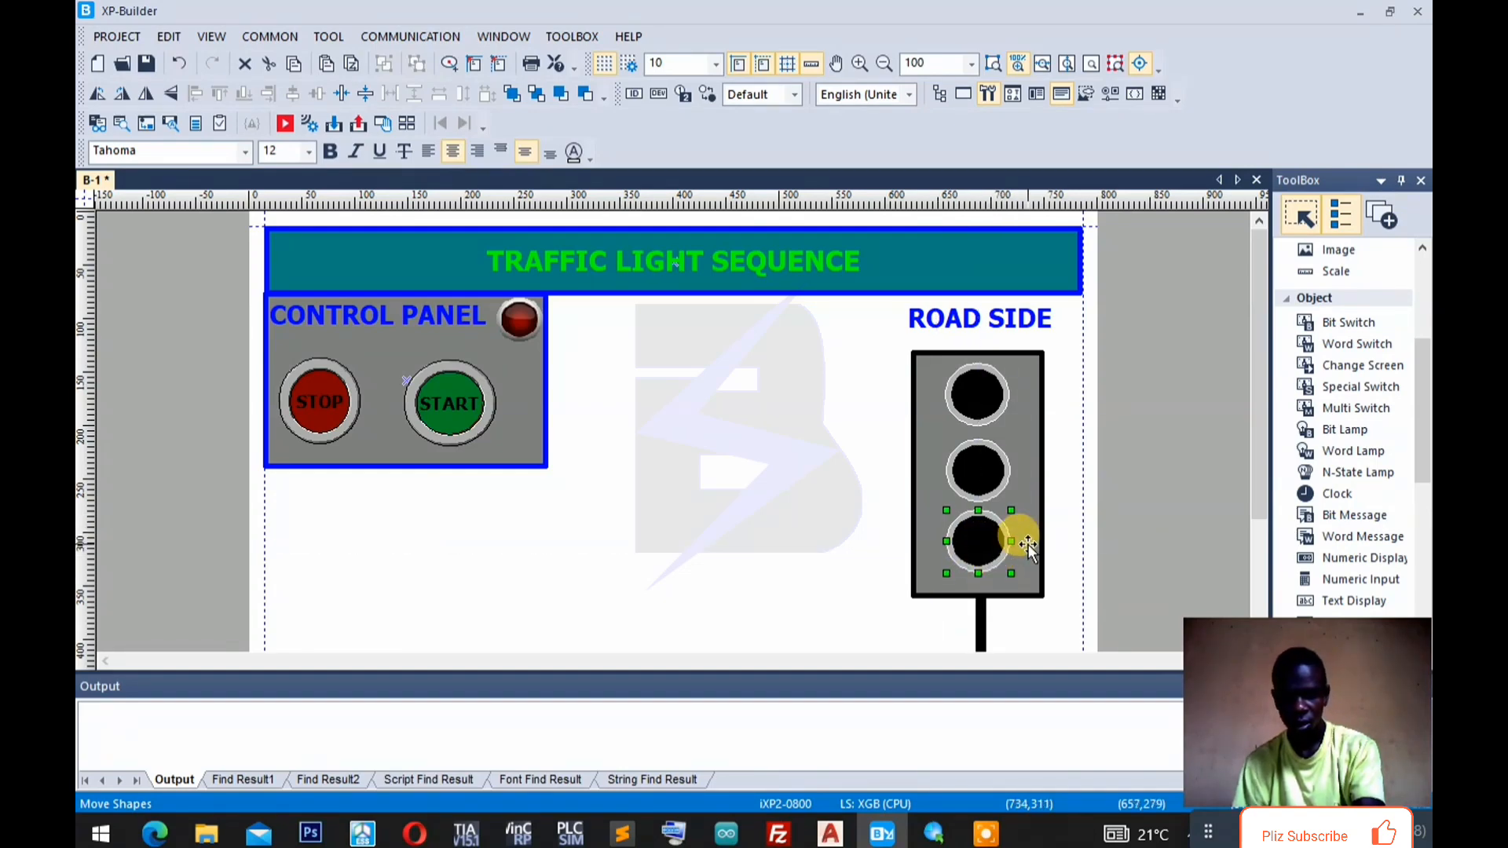
pyautogui.press('Left')
pyautogui.press('Left')
pyautogui.press('Left')
pyautogui.press('Down')
pyautogui.press('Right')
pyautogui.press('Right')
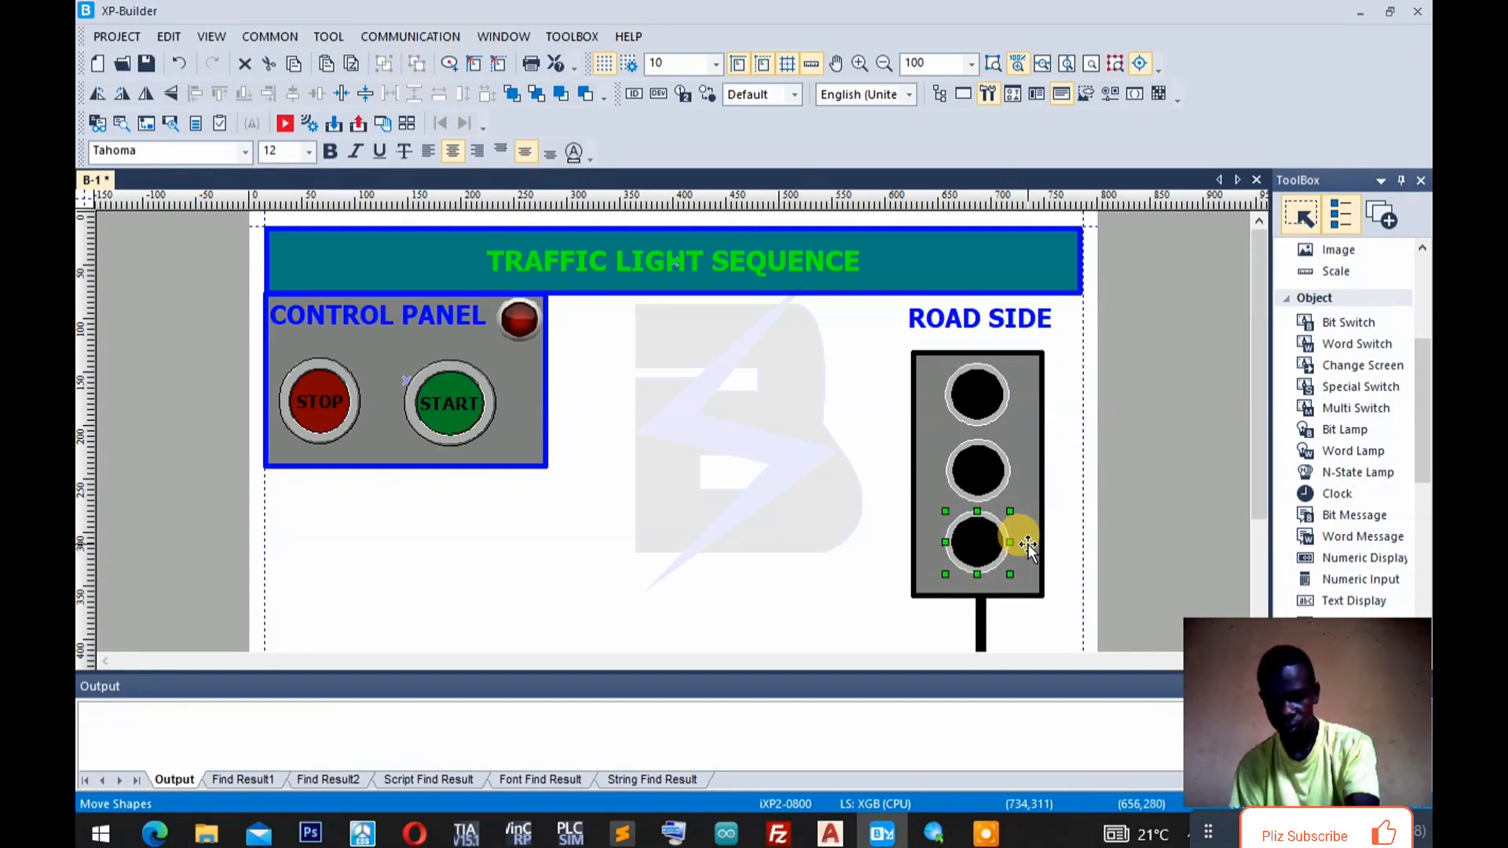
# Assign device P21 to the middle road-side lamp.
pyautogui.moveTo(1029, 544); pyautogui.dragTo(986, 466)
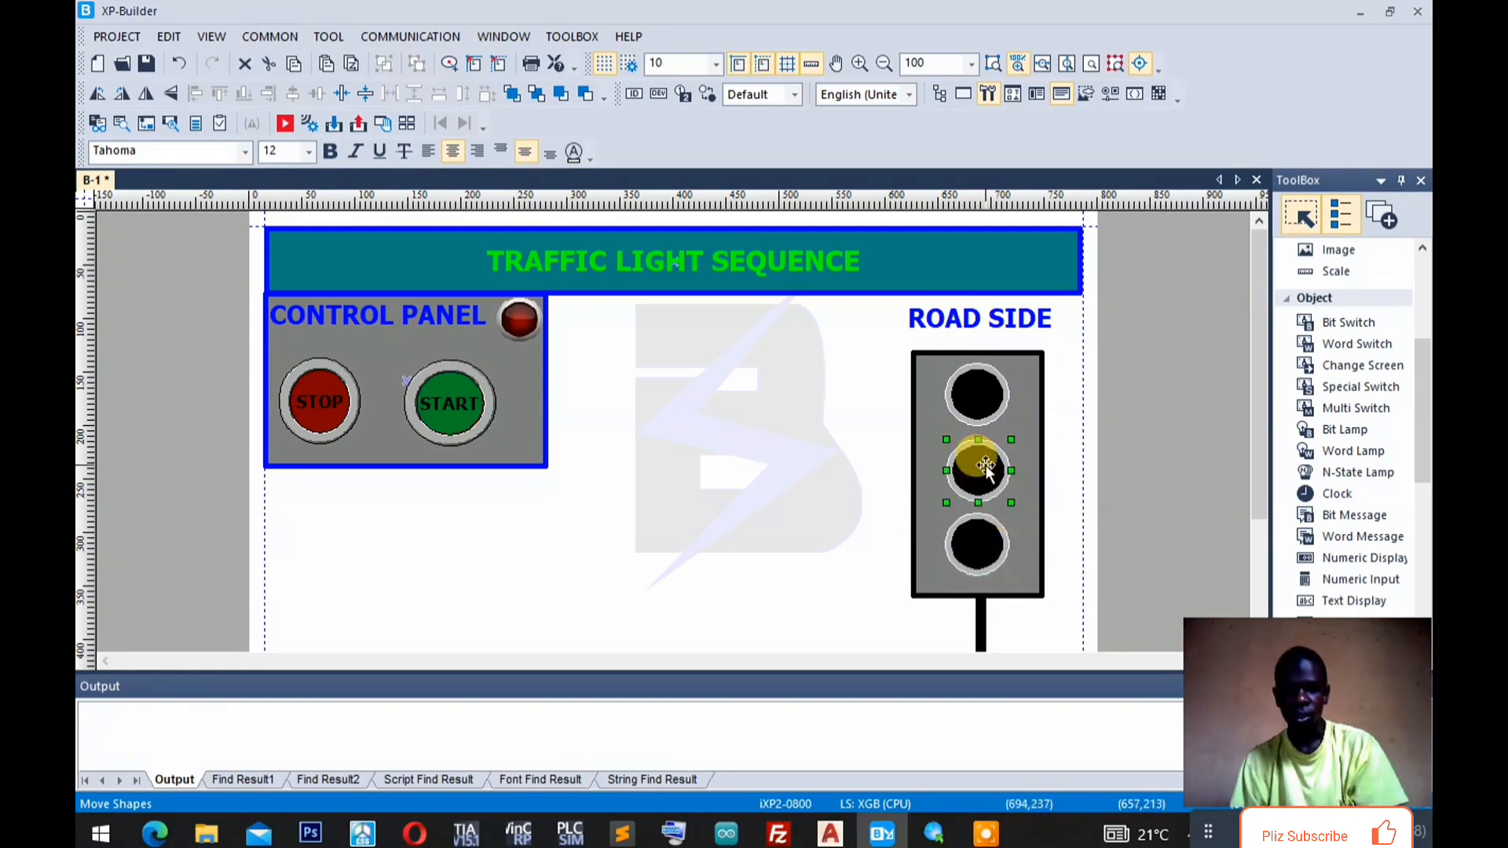
pyautogui.doubleClick(985, 465)
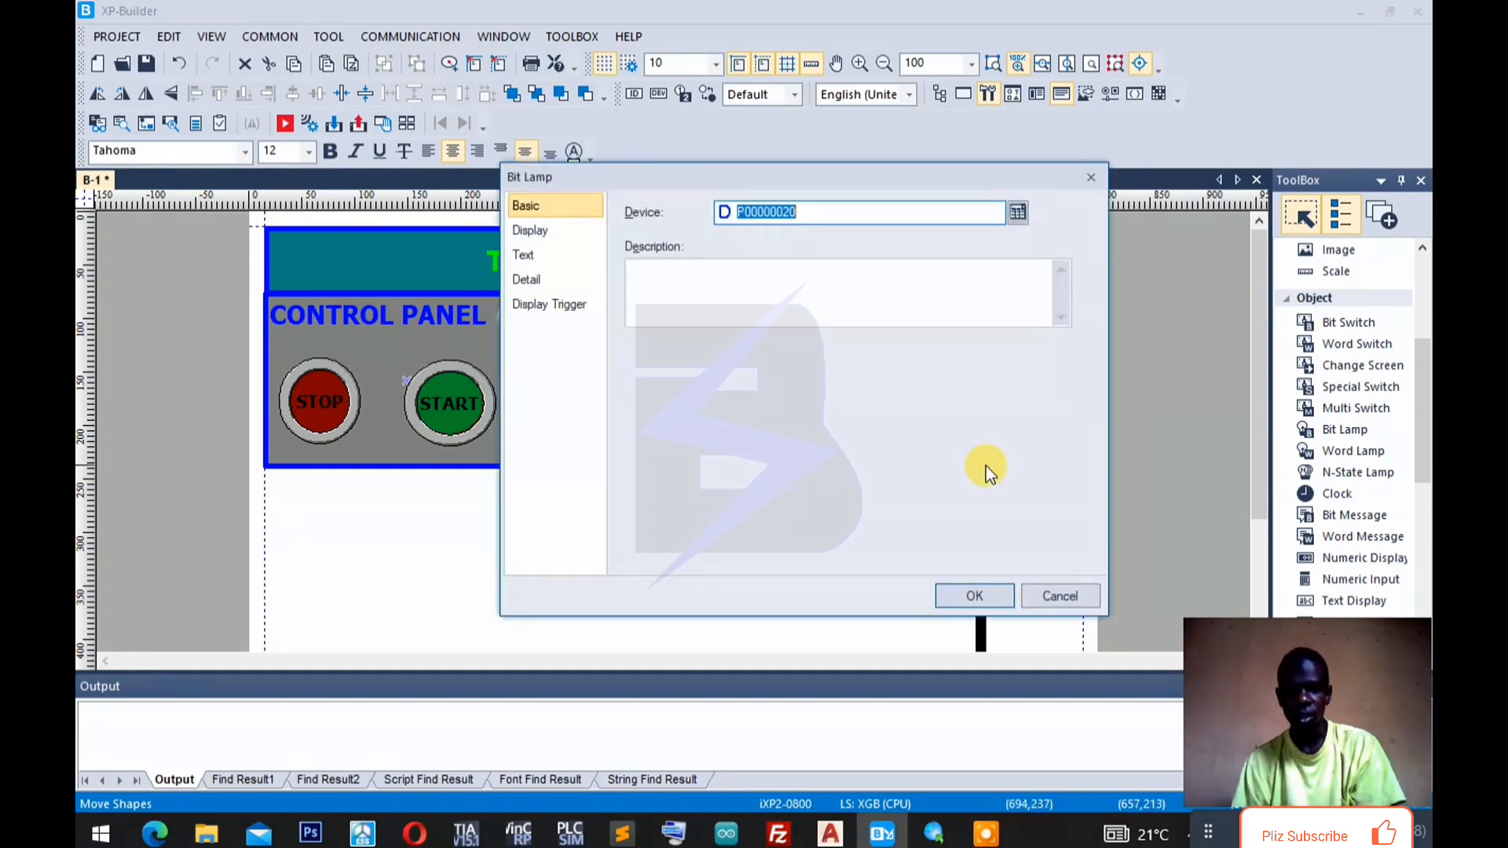
pyautogui.click(1018, 212)
pyautogui.click(756, 368)
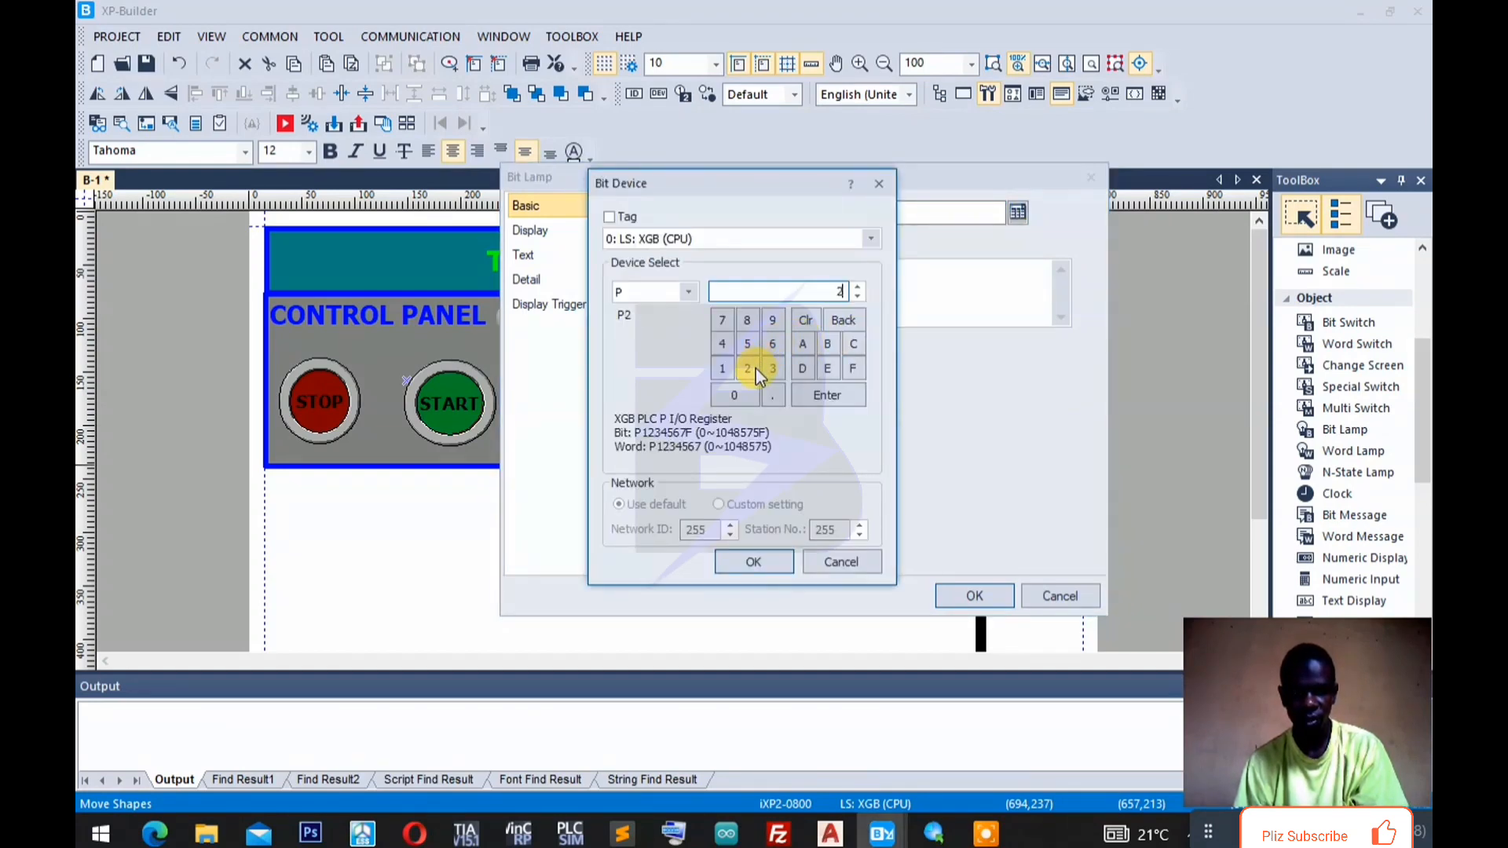
pyautogui.click(718, 369)
pyautogui.click(760, 562)
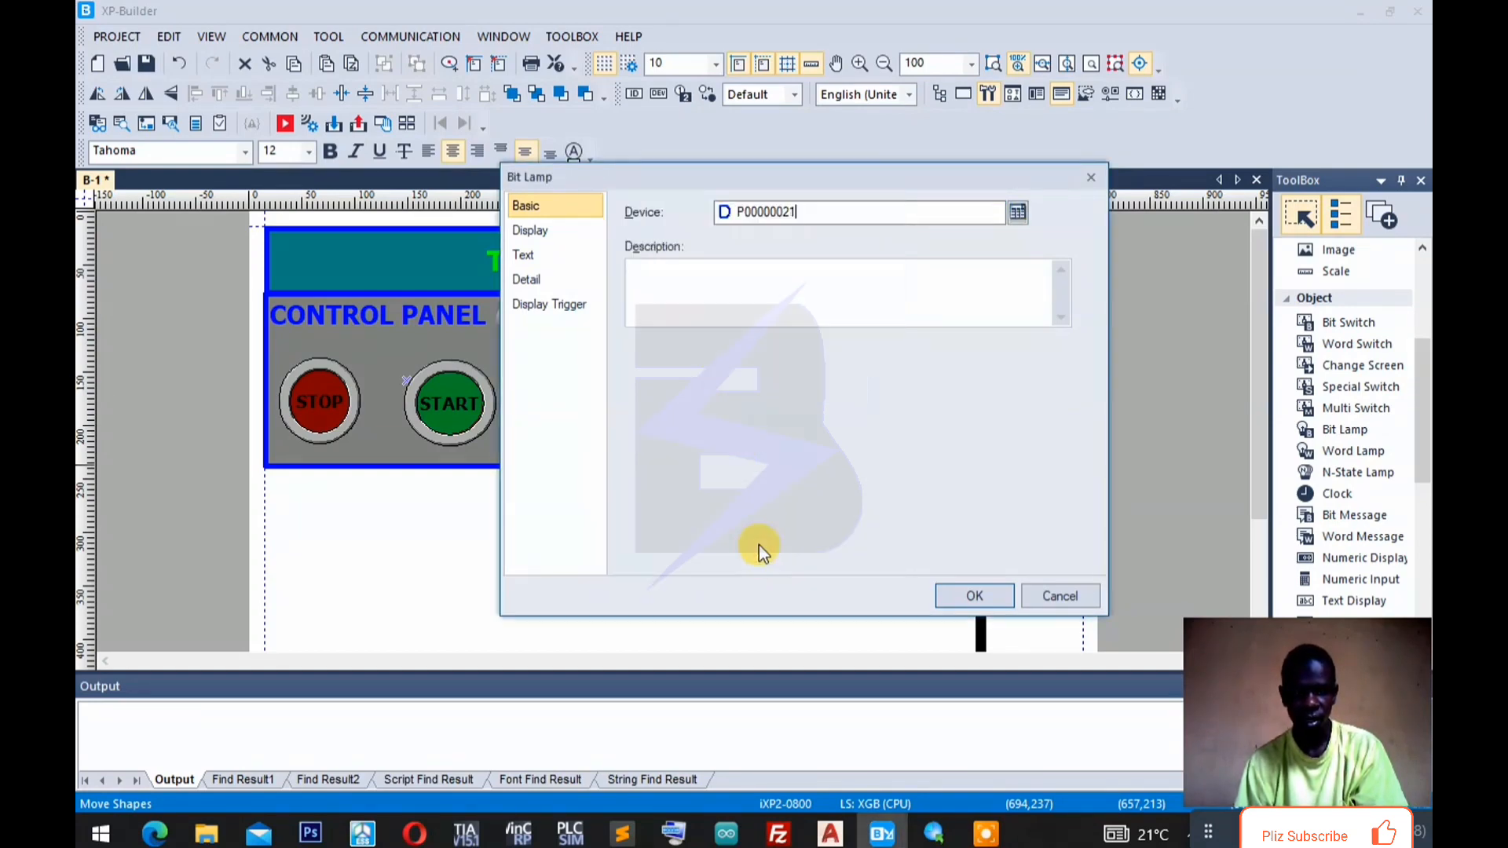
# Set the middle lamp's On pattern foreground colour to amber and apply the lamp settings.
pyautogui.click(529, 236)
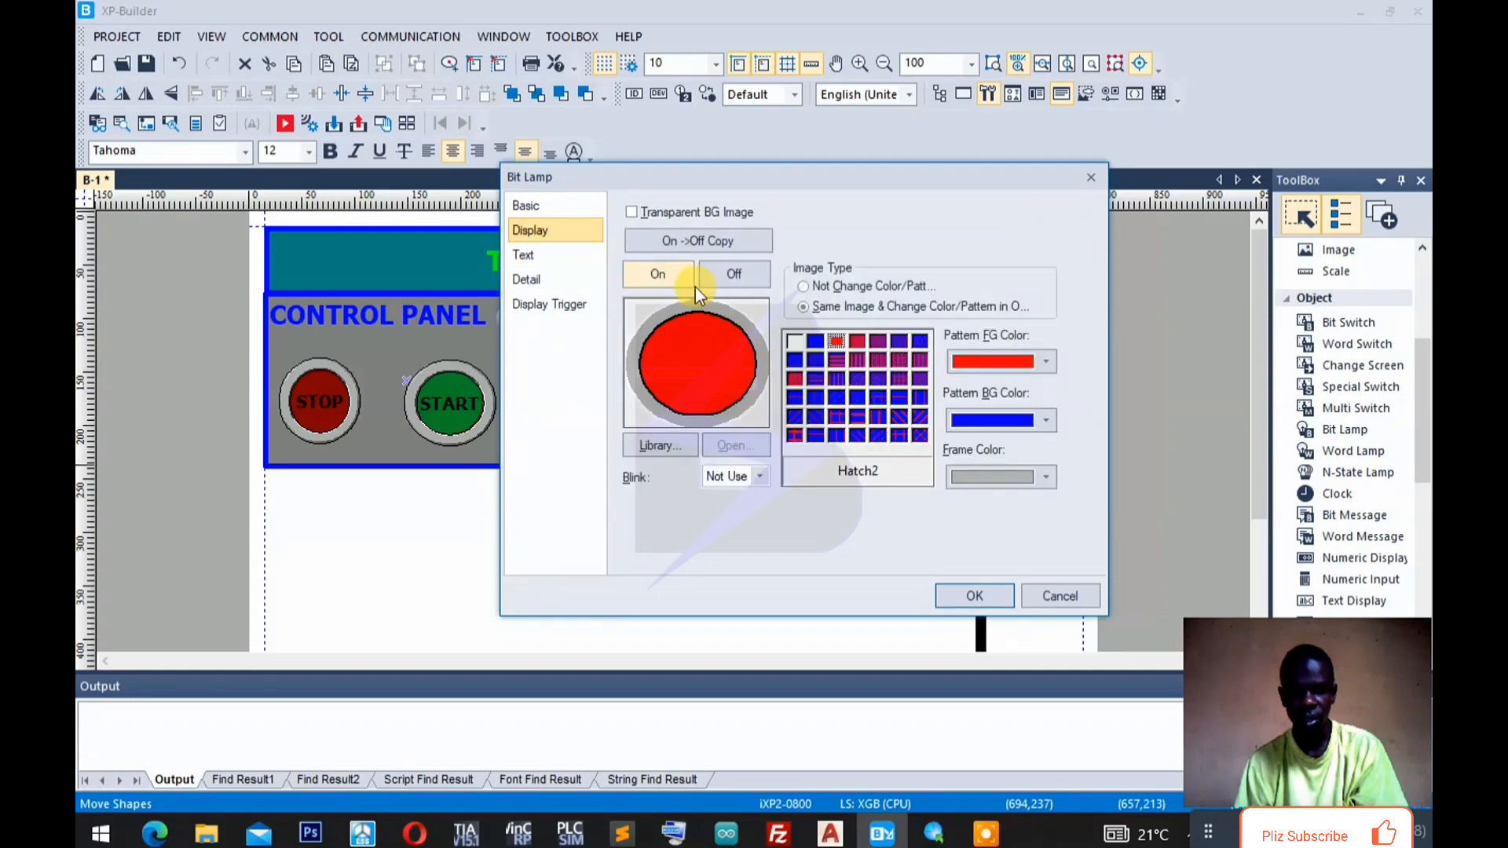
pyautogui.click(1046, 362)
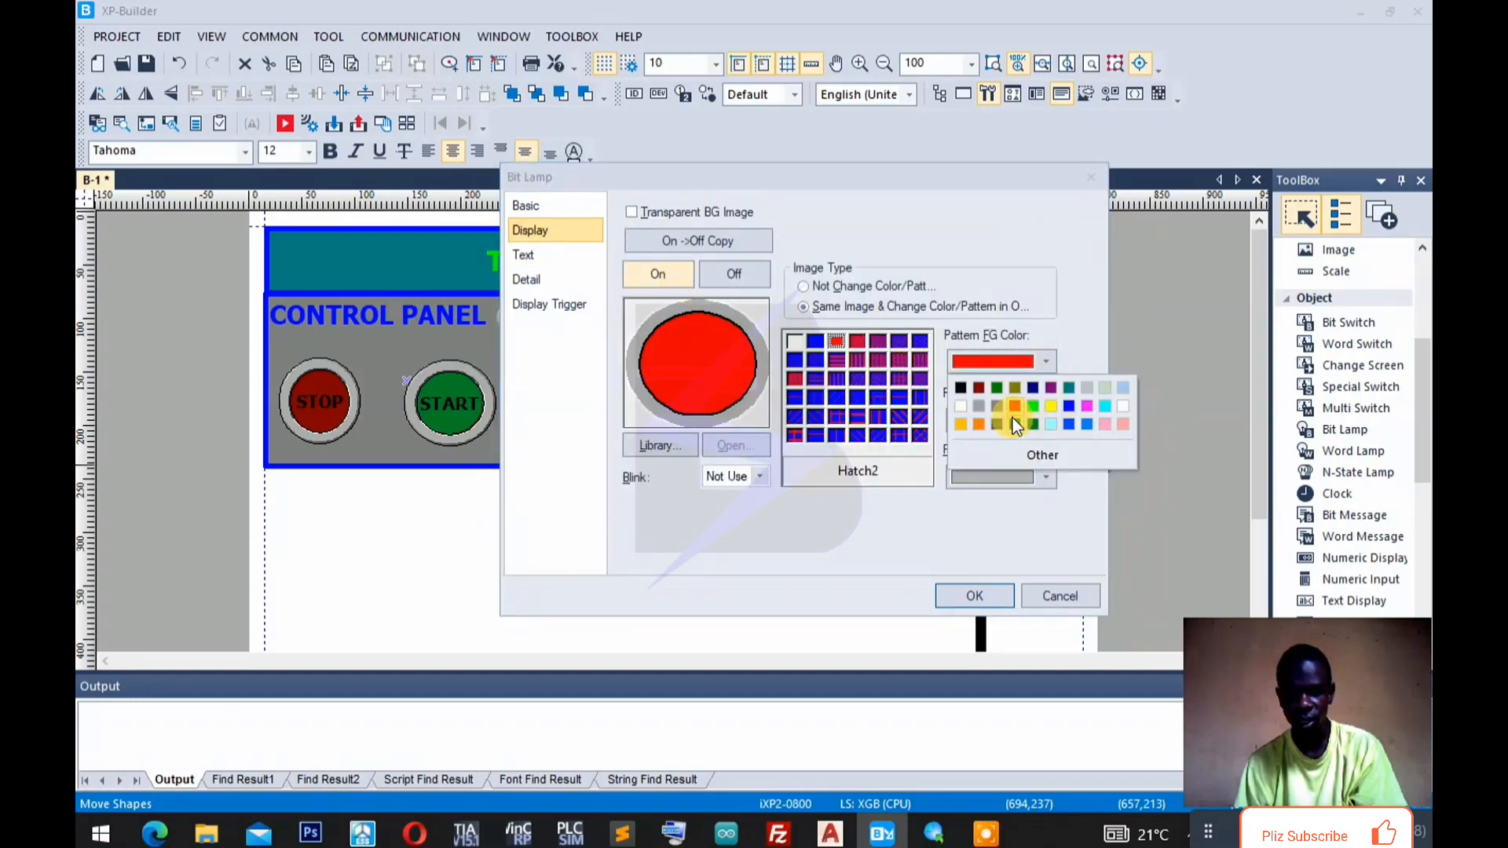
pyautogui.click(968, 426)
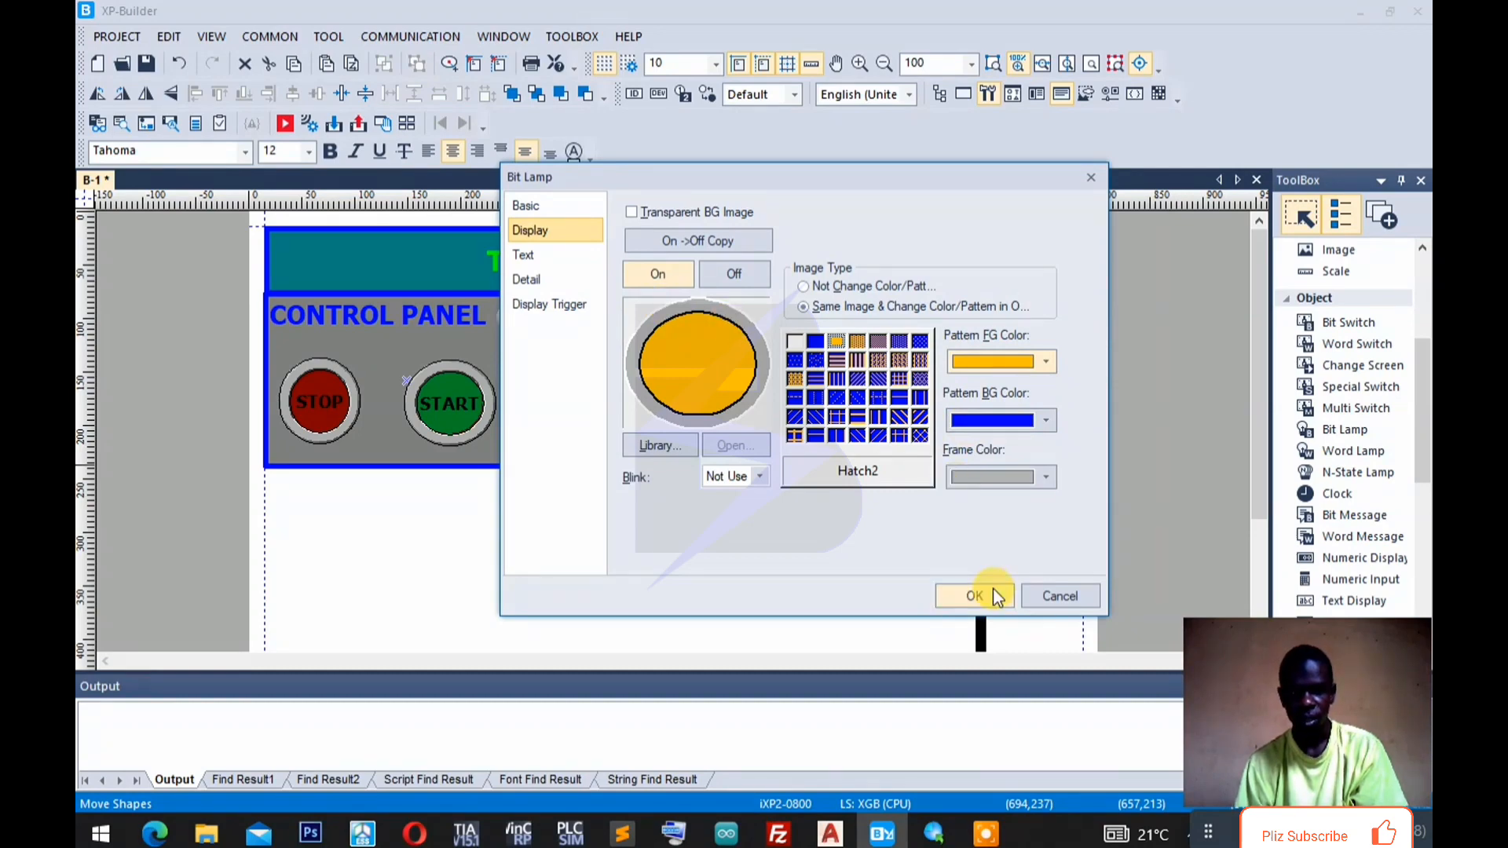
pyautogui.click(974, 596)
# Assign device P22 to the bottom road-side lamp.
pyautogui.doubleClick(949, 542)
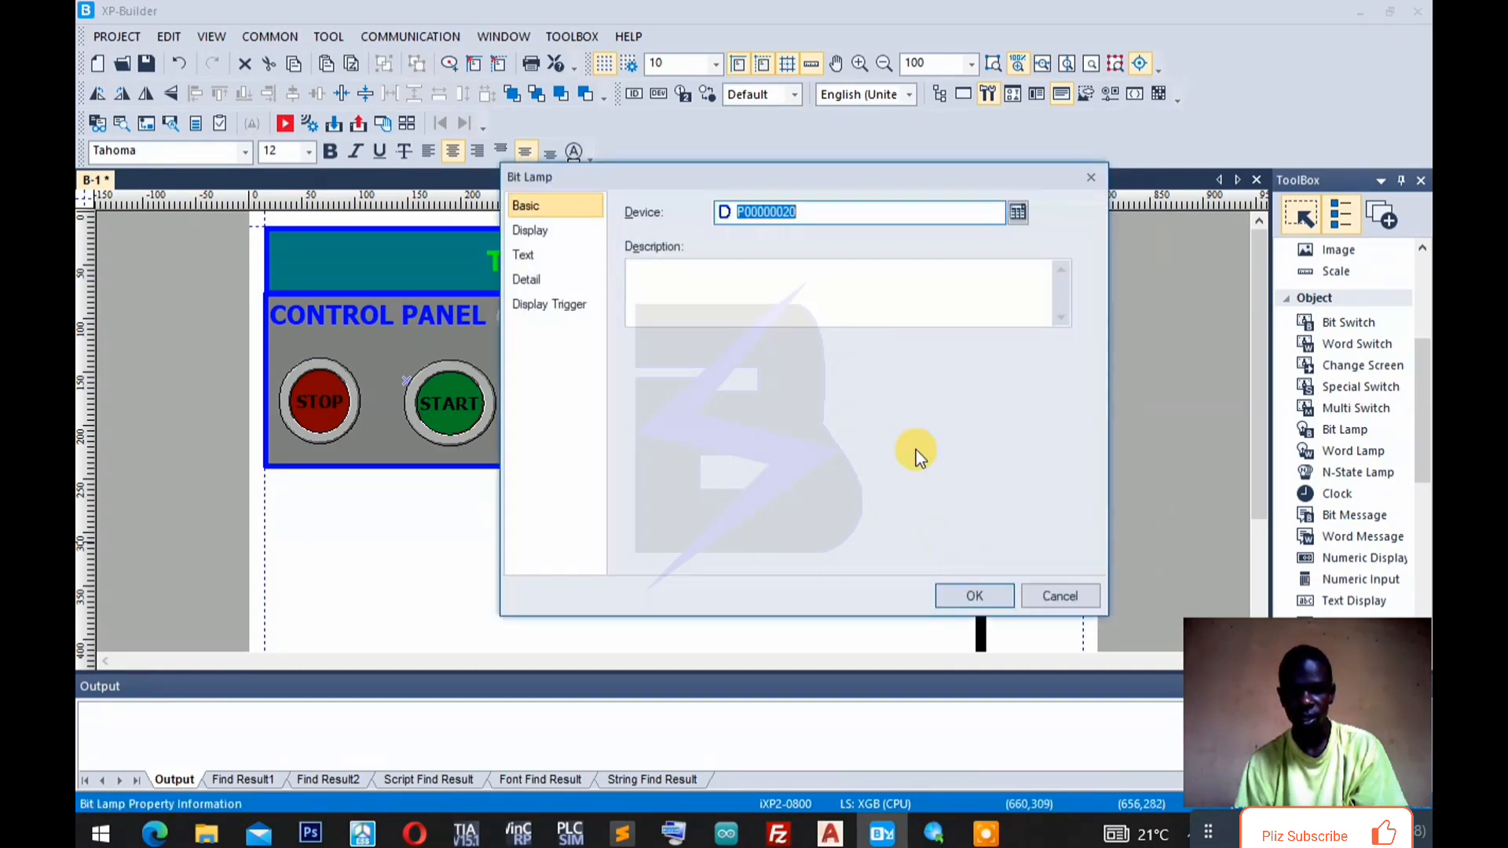
pyautogui.click(1018, 212)
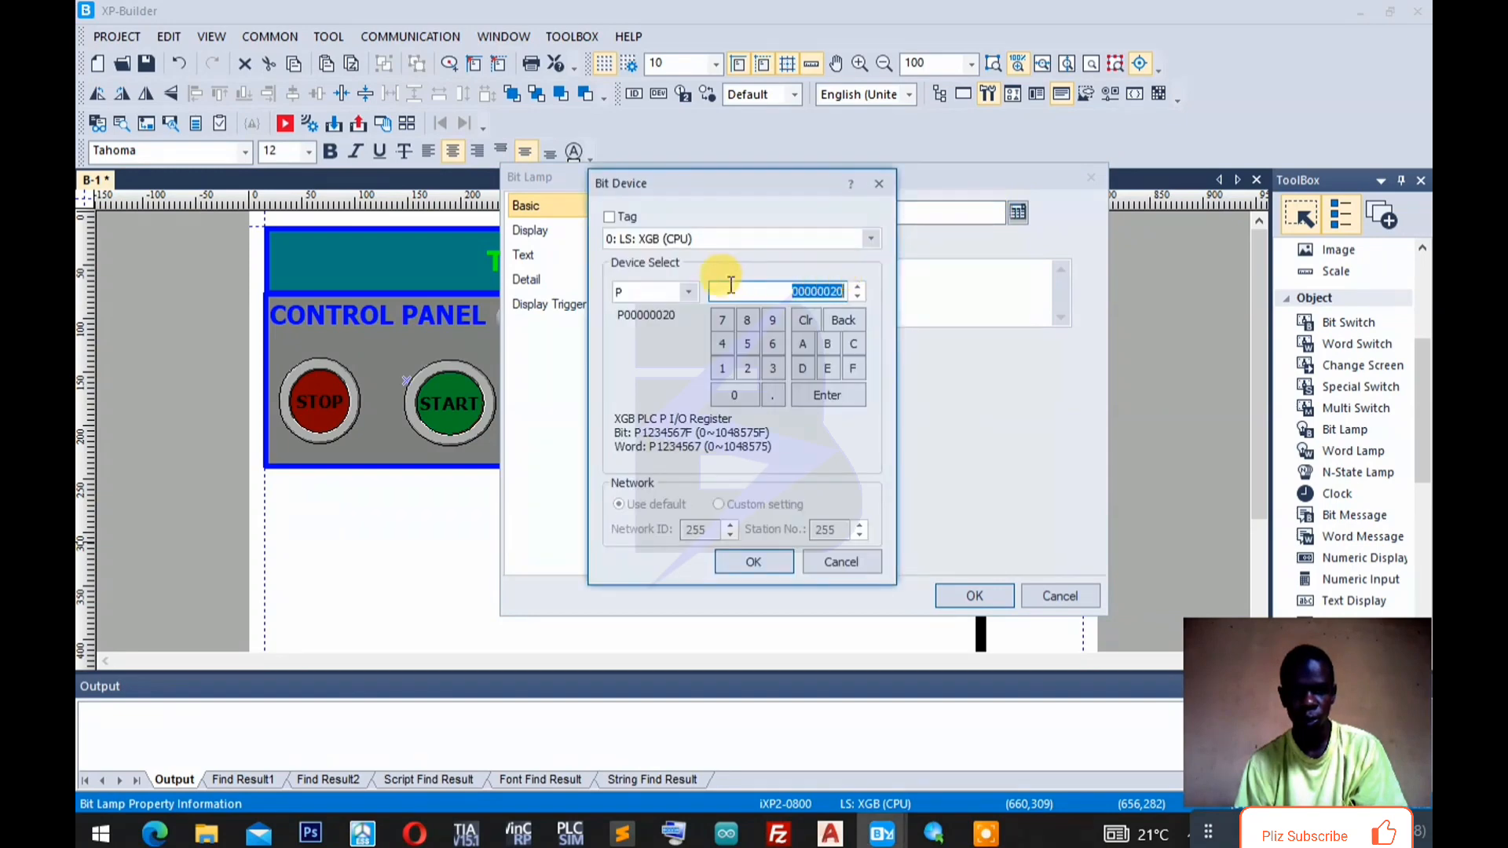
pyautogui.click(742, 371)
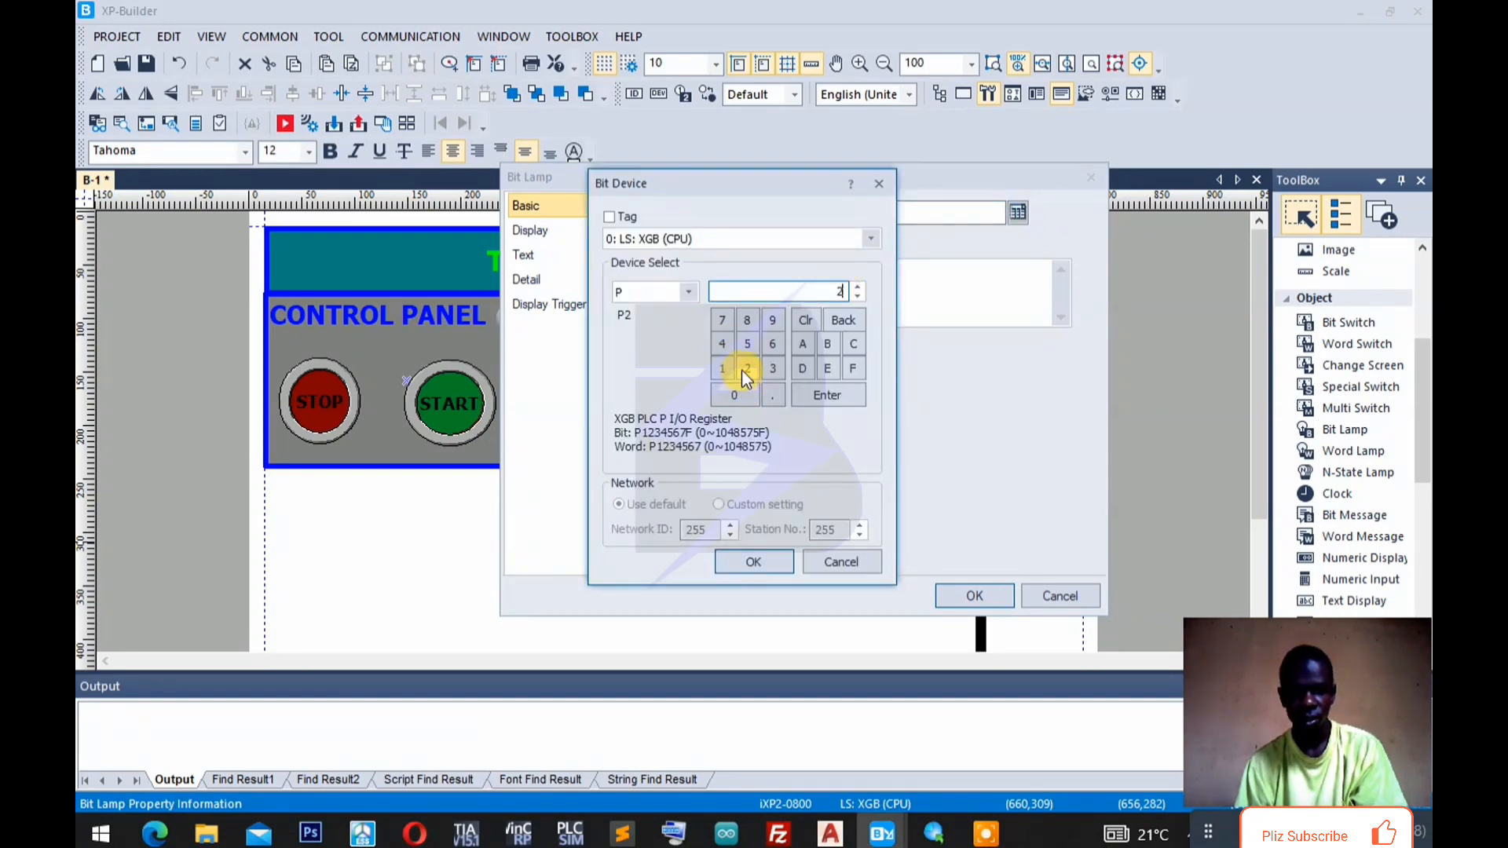
pyautogui.click(741, 370)
pyautogui.click(751, 563)
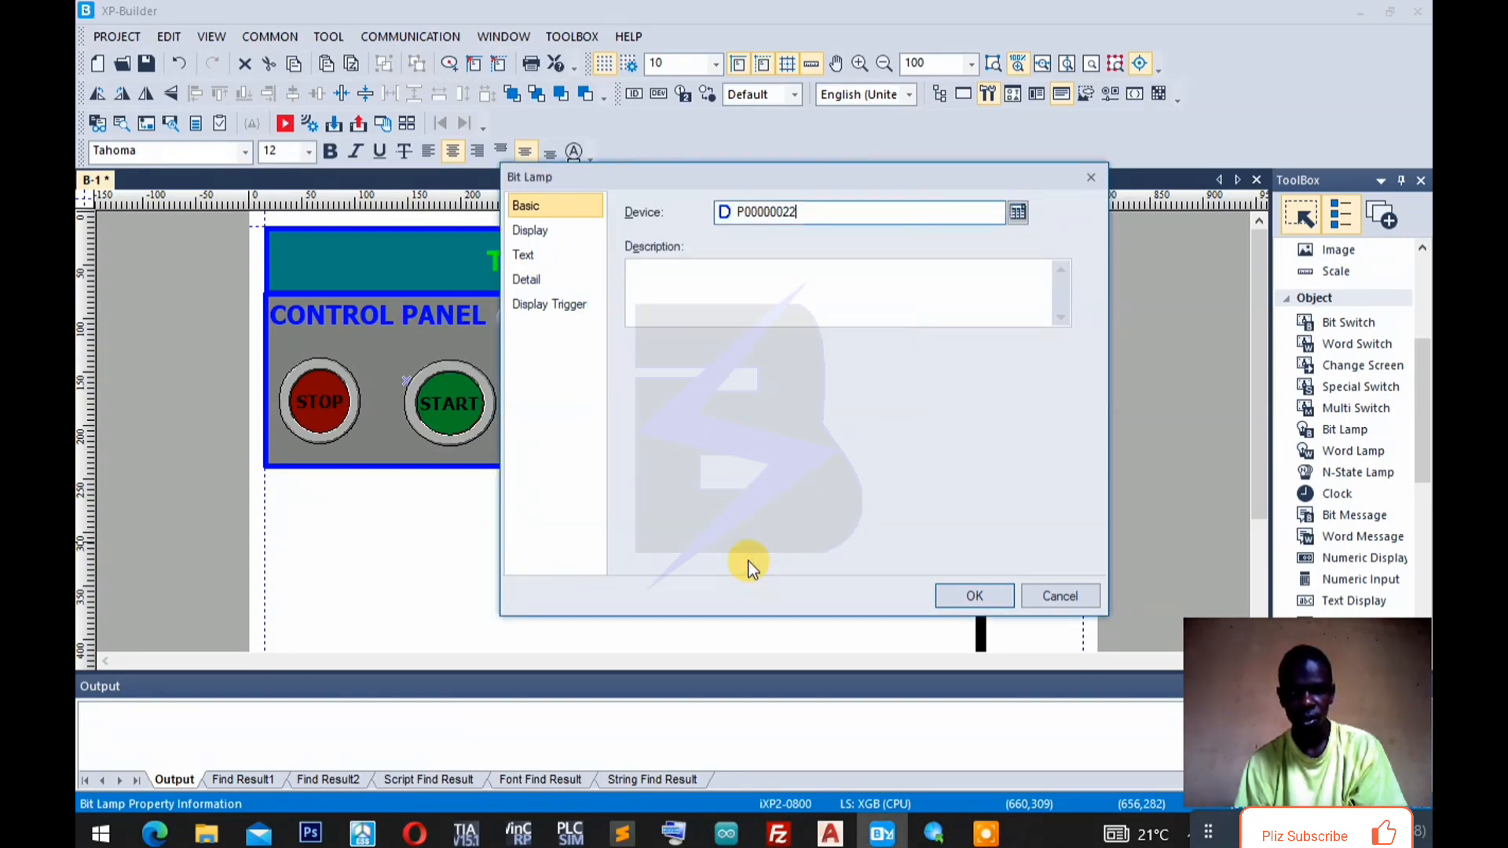
# Set the bottom lamp's On pattern foreground colour to green, apply the lamp settings and clear the selection.
pyautogui.click(563, 235)
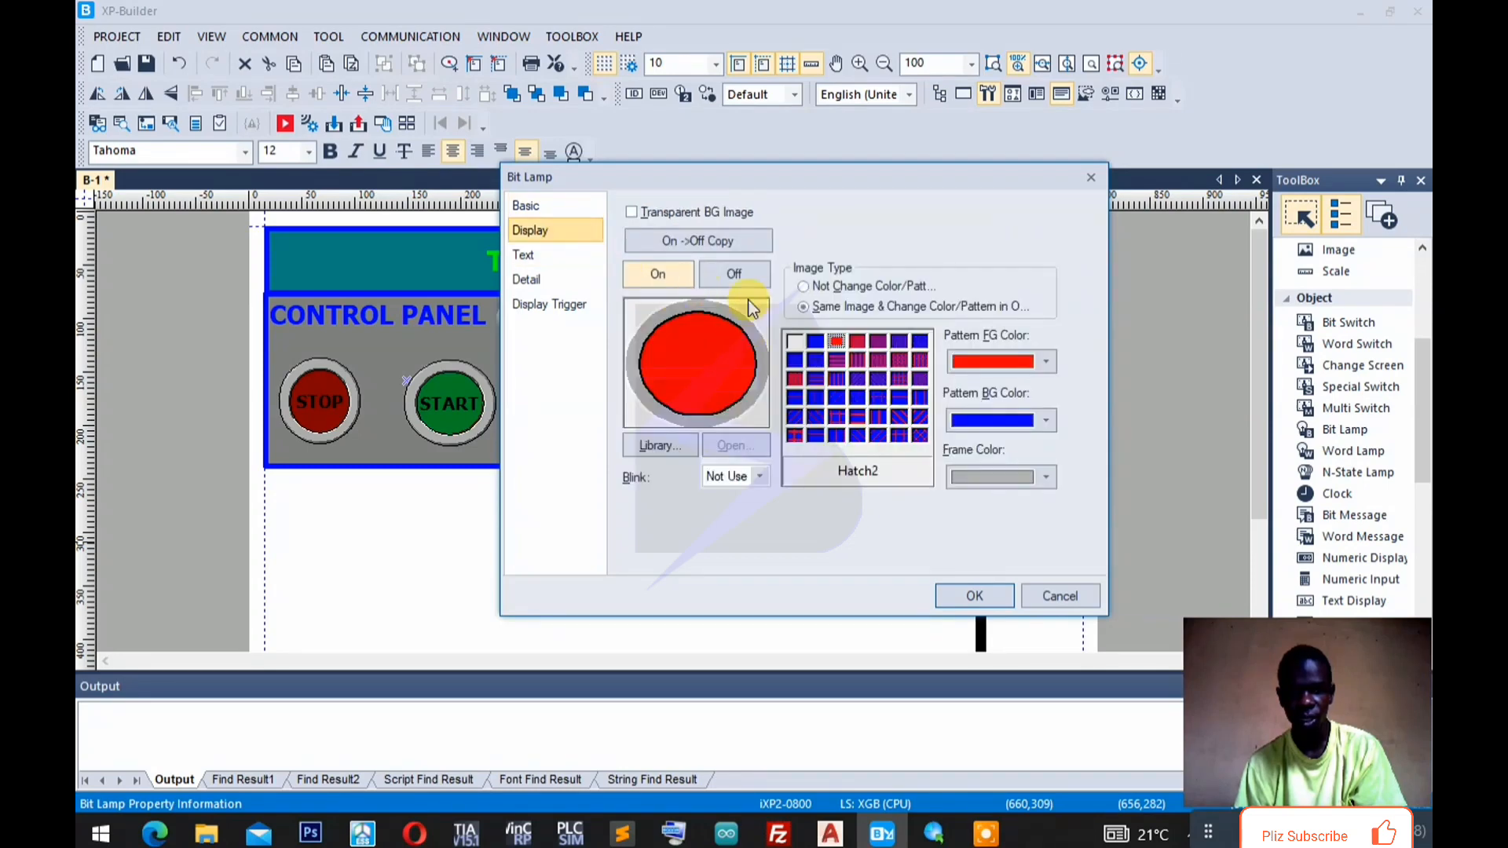
pyautogui.click(1045, 359)
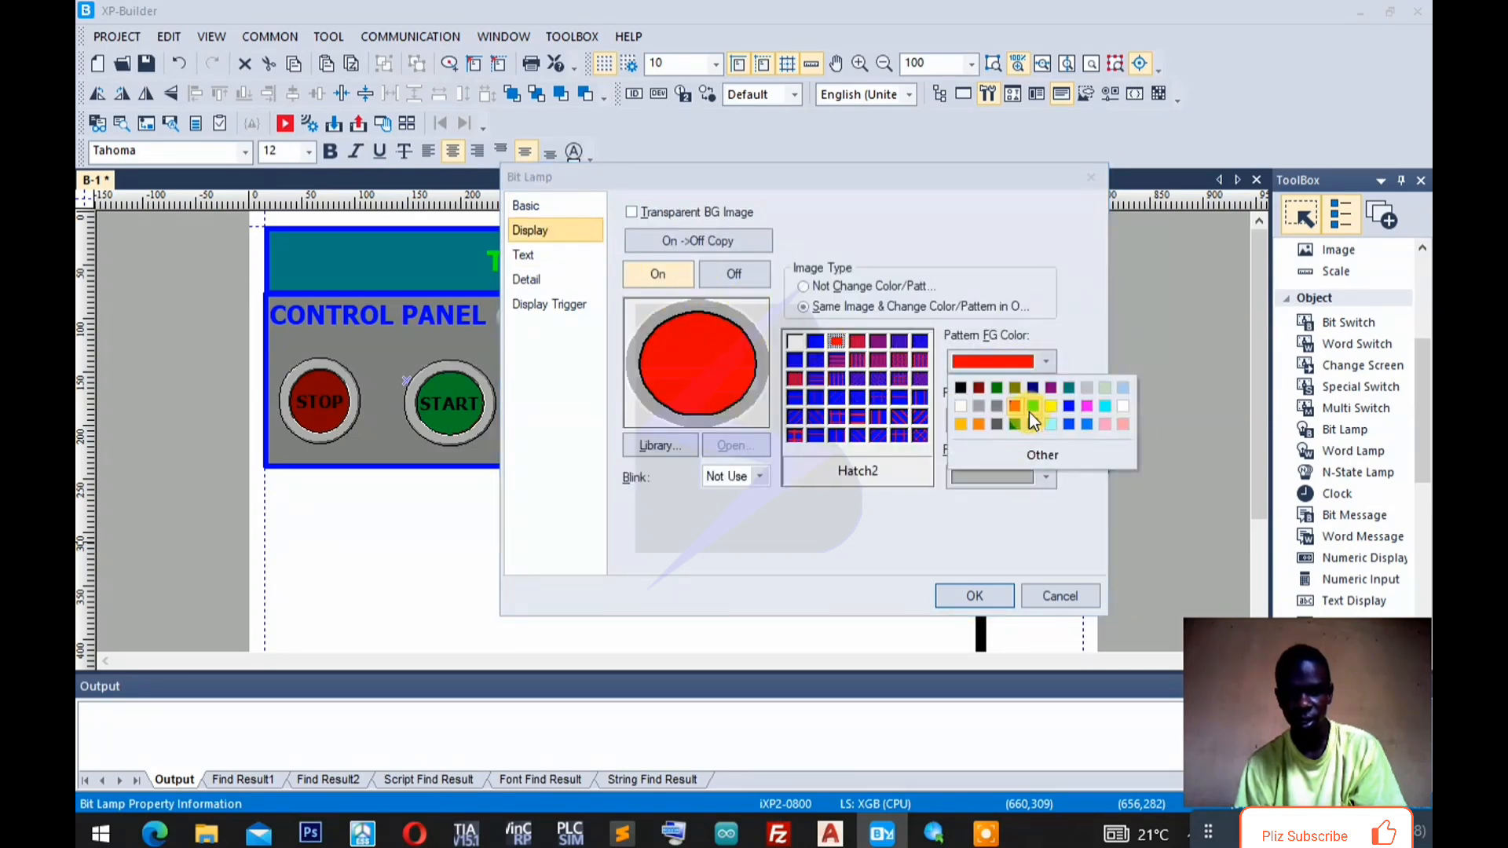
pyautogui.click(1031, 406)
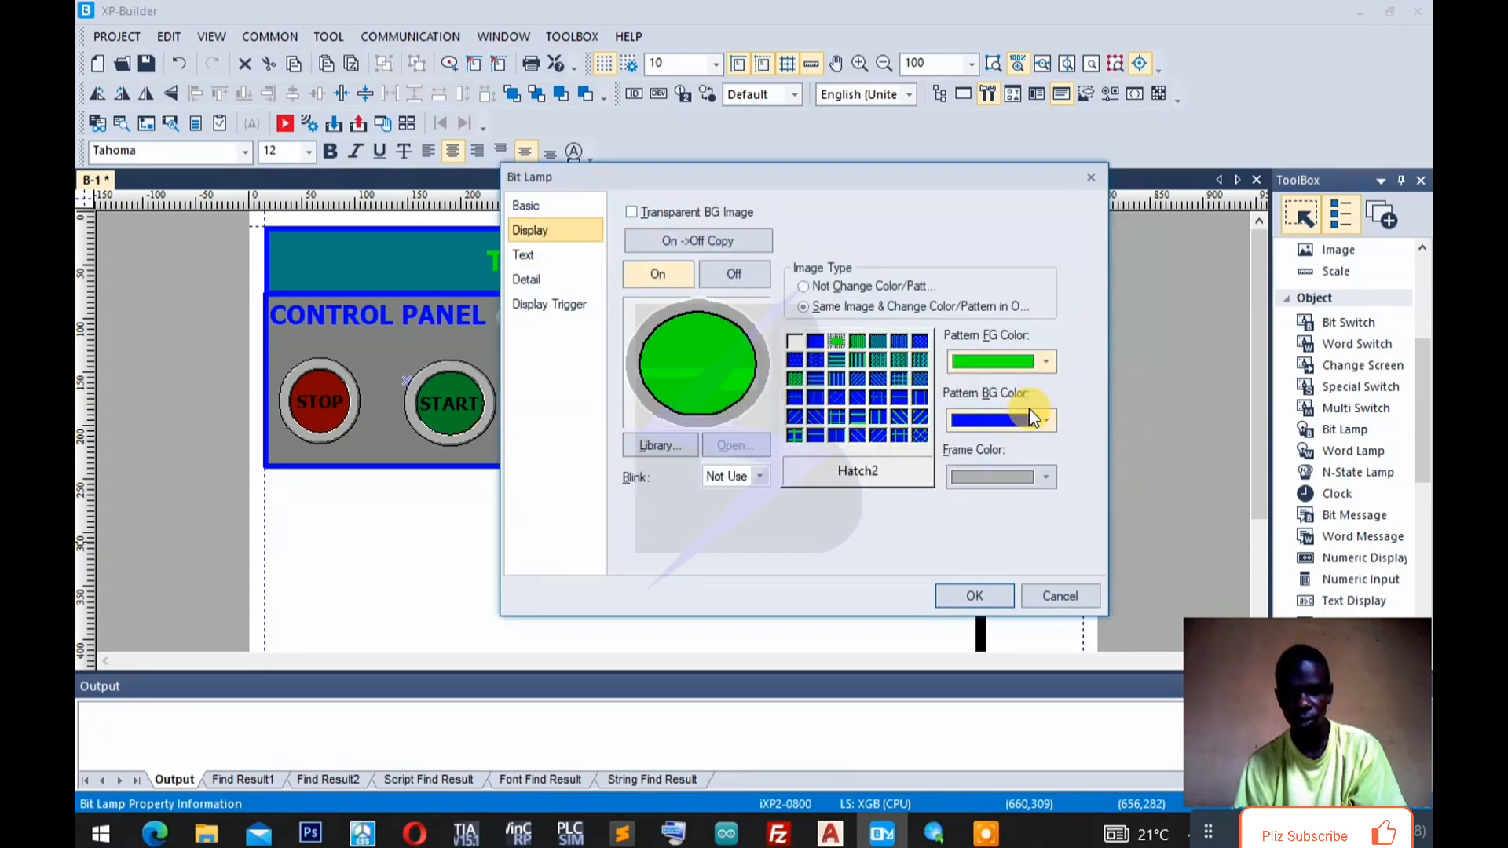
pyautogui.click(974, 595)
pyautogui.scroll(-1, 845, 432)
pyautogui.scroll(-3, 845, 432)
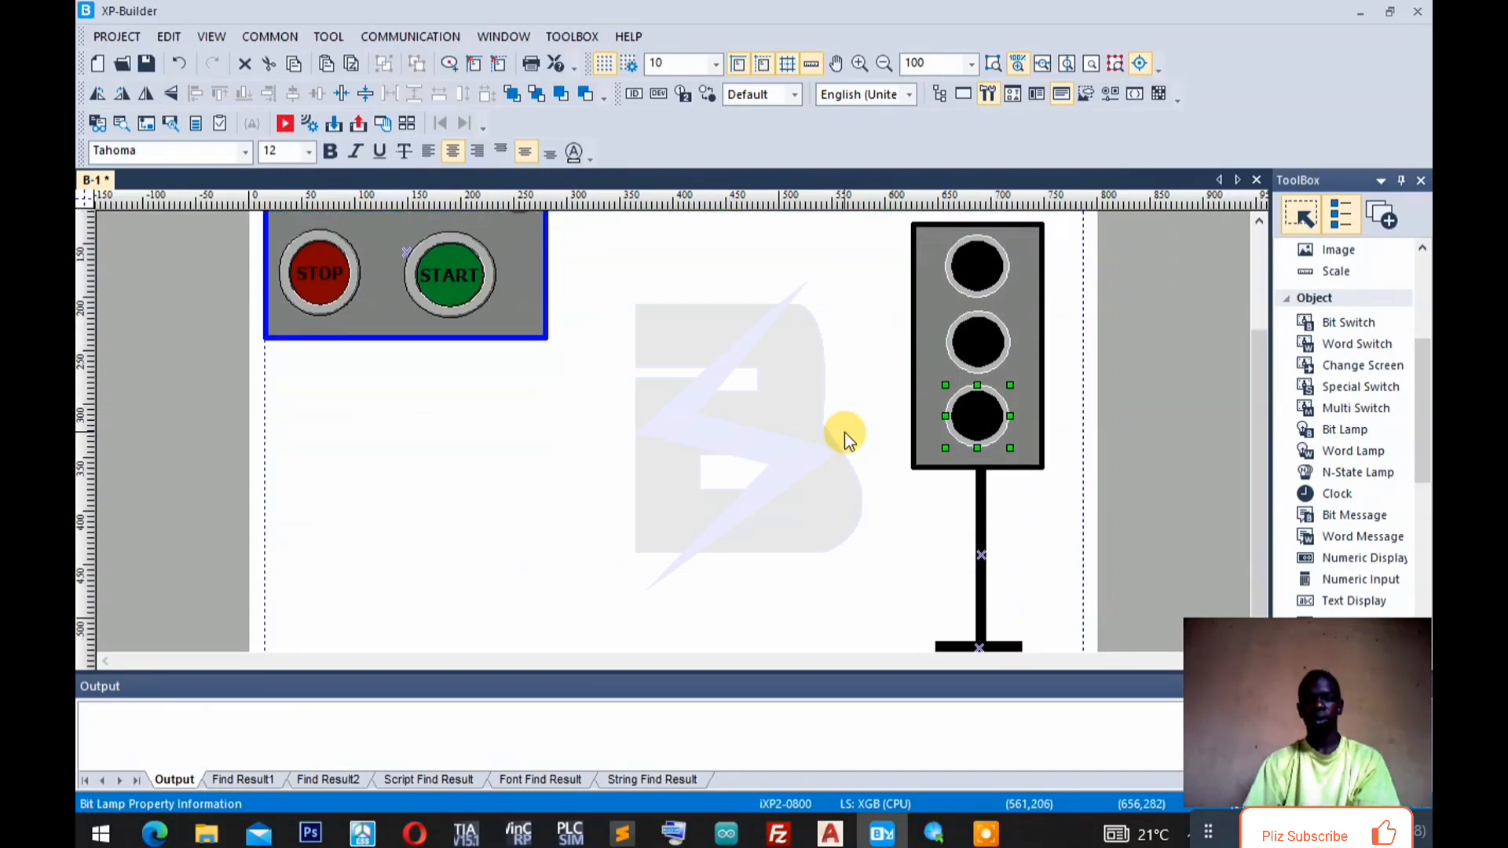
pyautogui.scroll(4, 845, 432)
pyautogui.scroll(1, 845, 431)
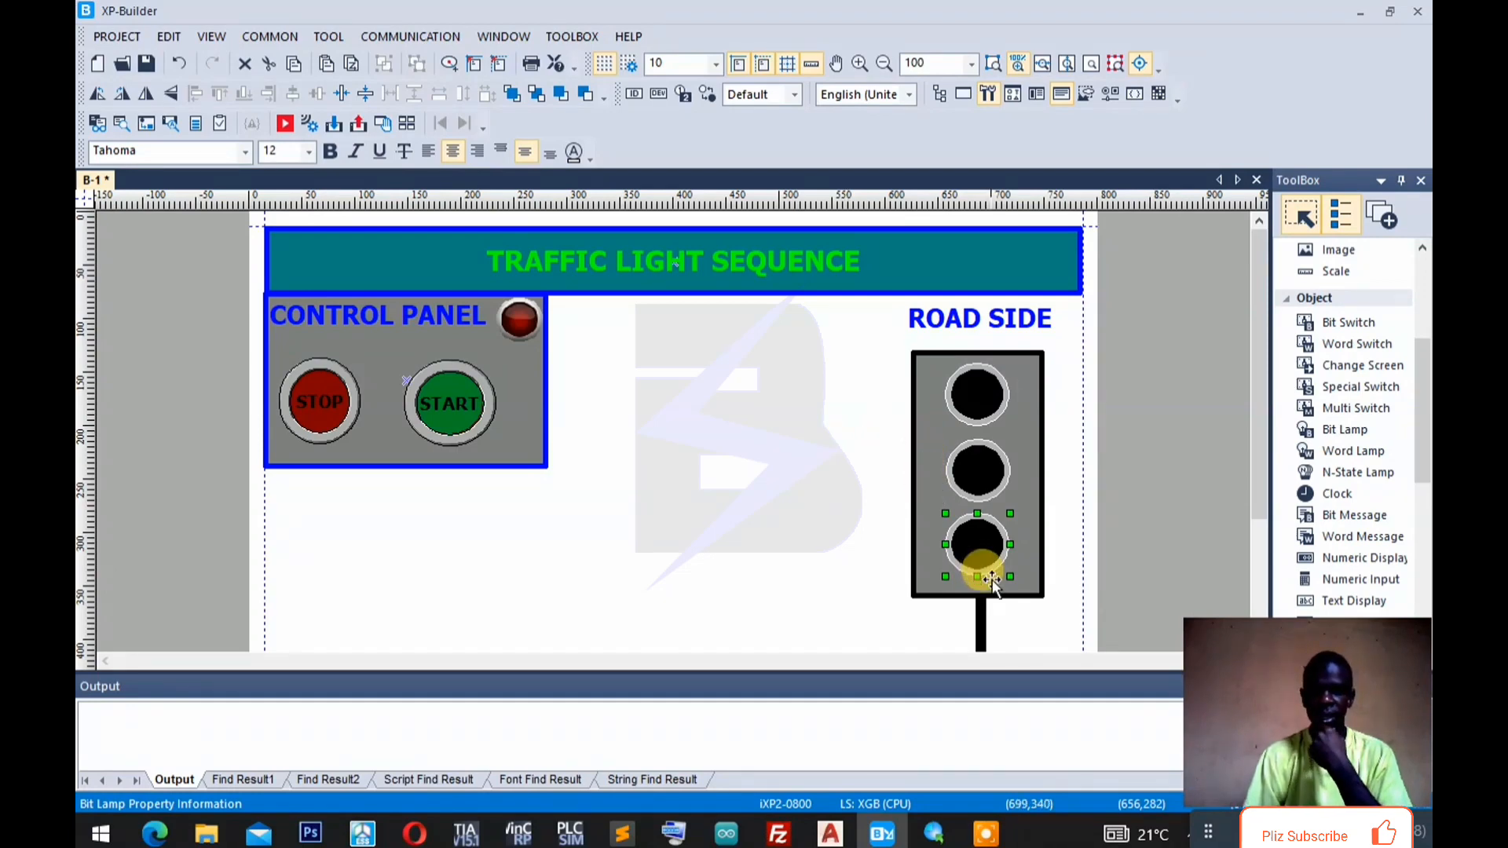
pyautogui.click(1251, 837)
pyautogui.click(762, 548)
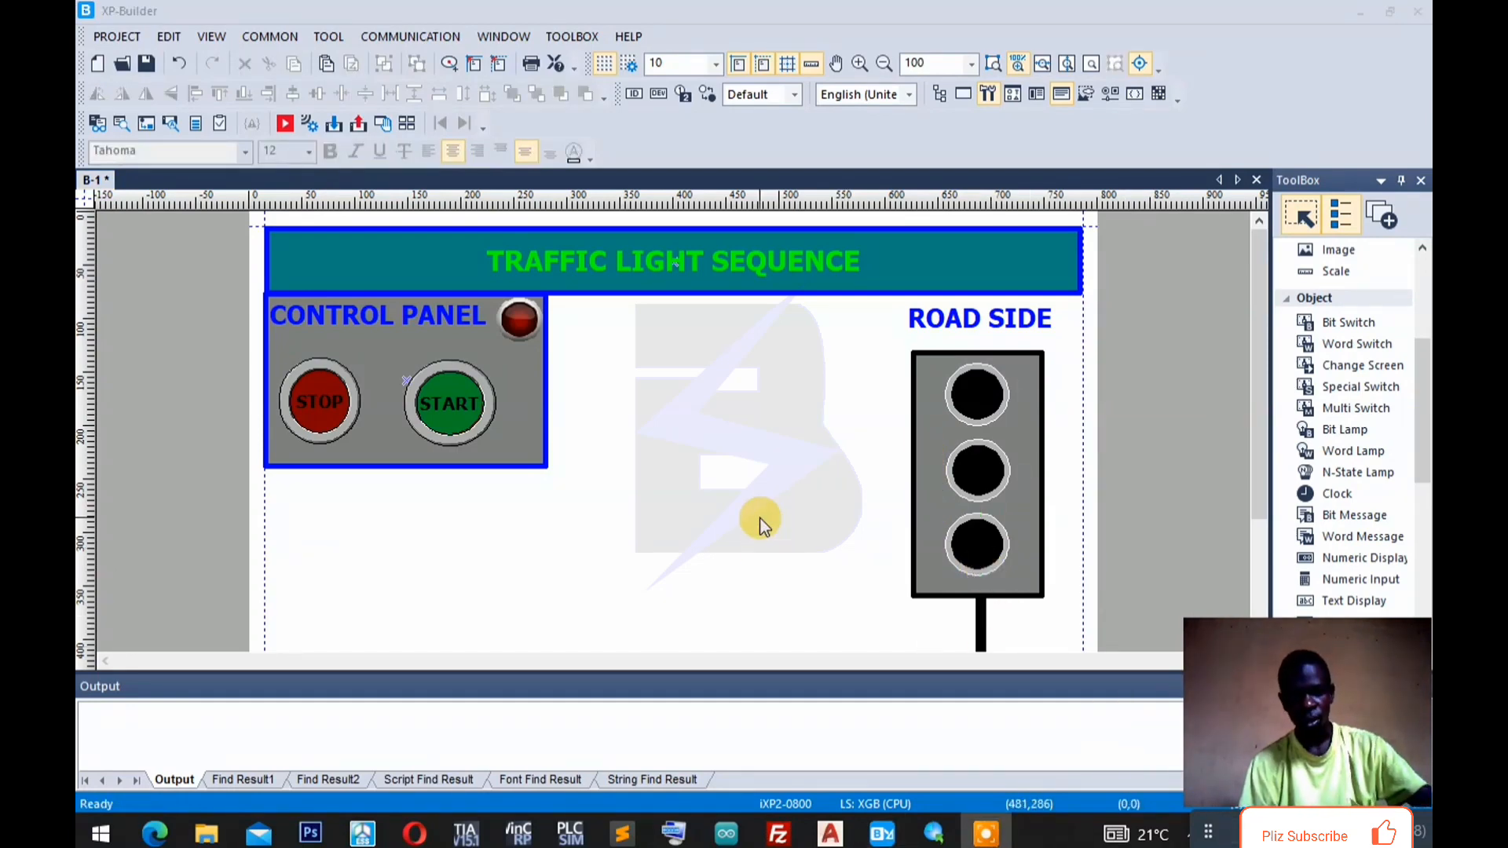
# Switch to the traffic_sequence project in XG5000, start its simulator, write the program to it and run it.
pyautogui.moveTo(933, 840)
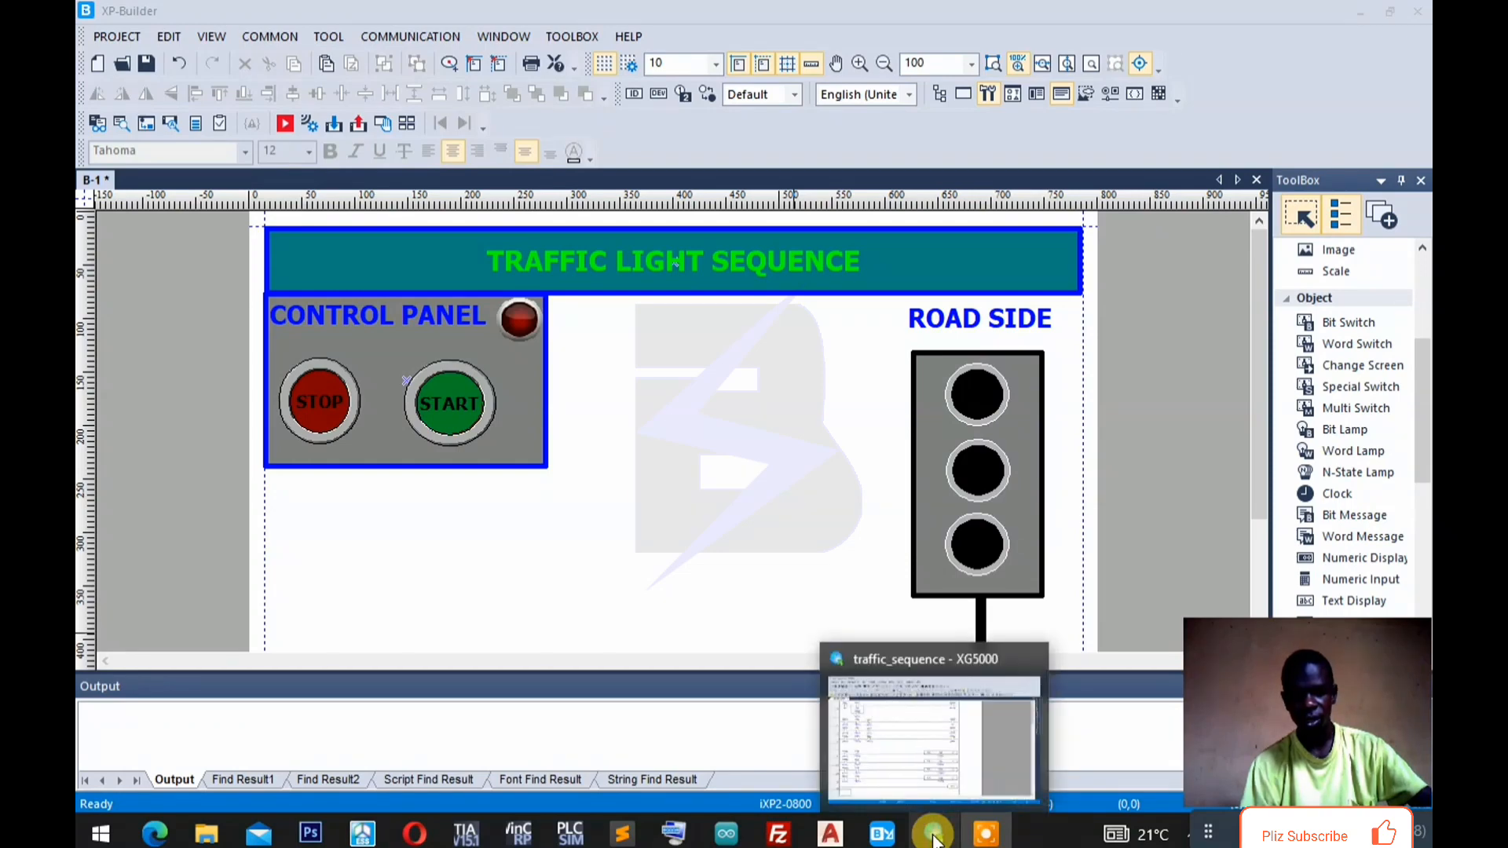
pyautogui.click(933, 838)
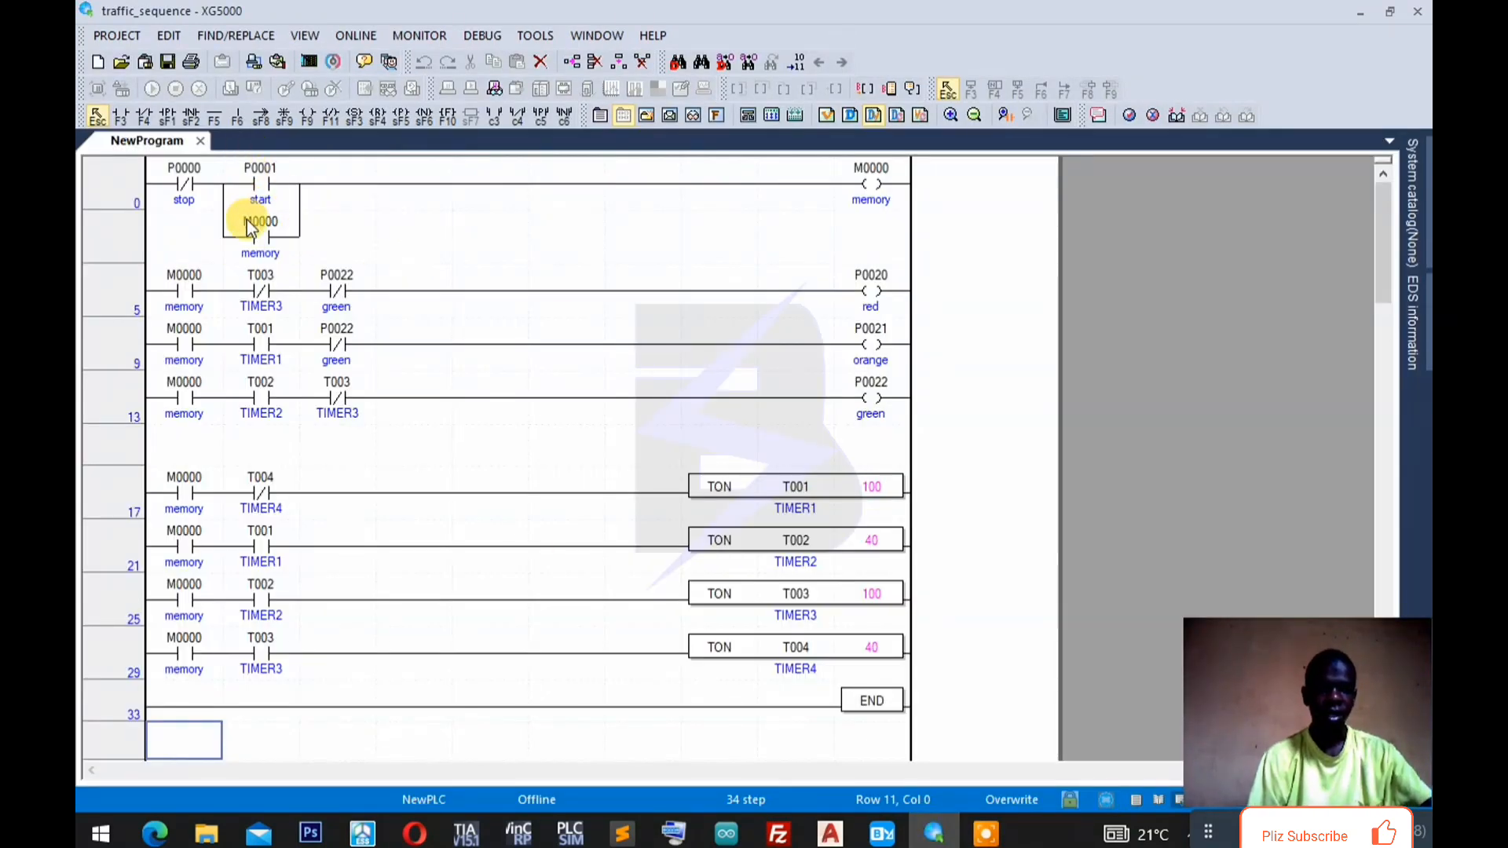
pyautogui.click(304, 62)
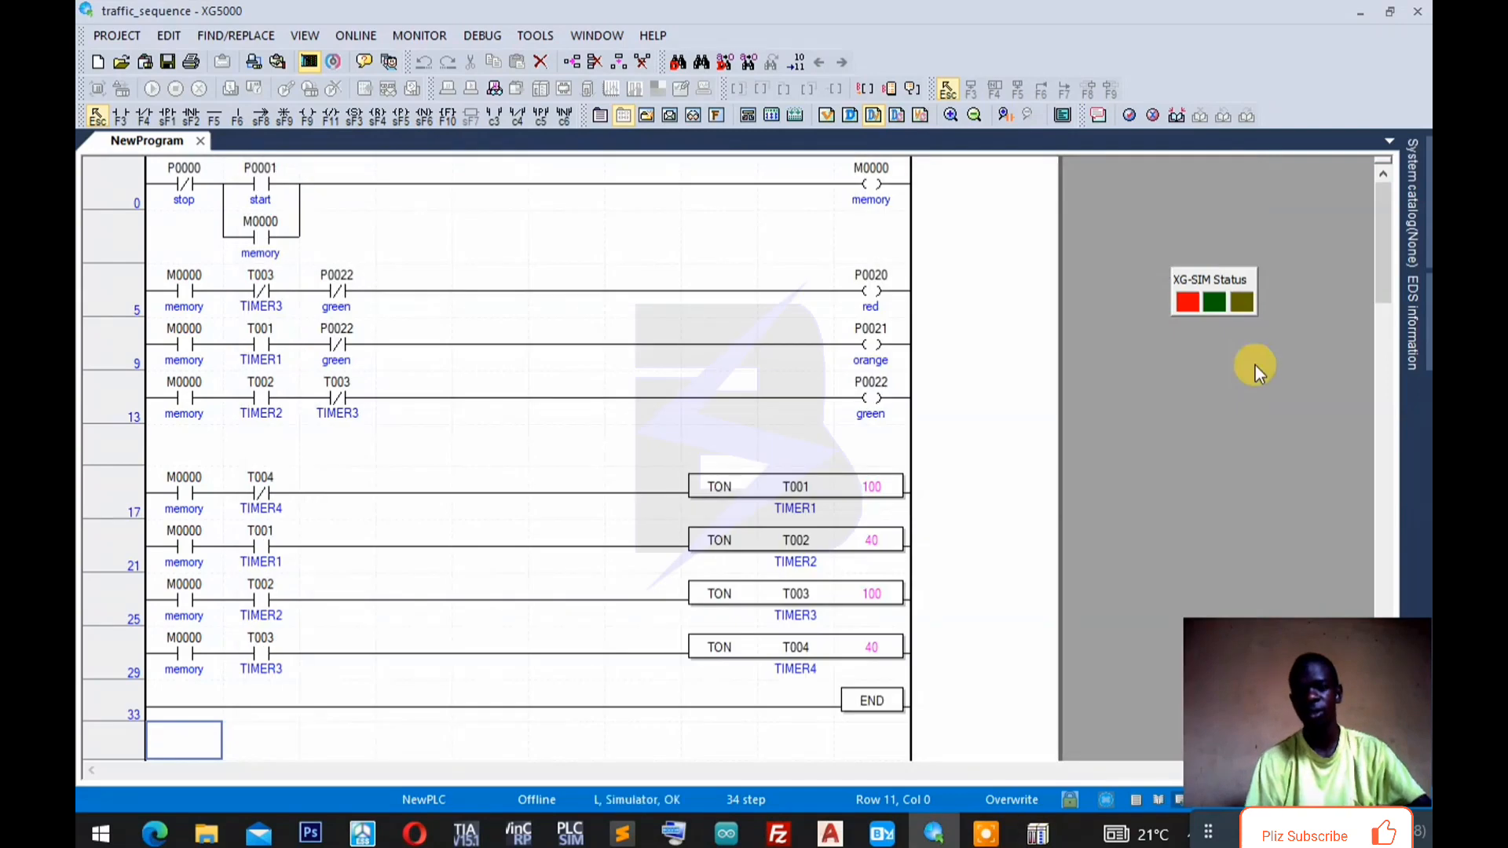
pyautogui.click(939, 216)
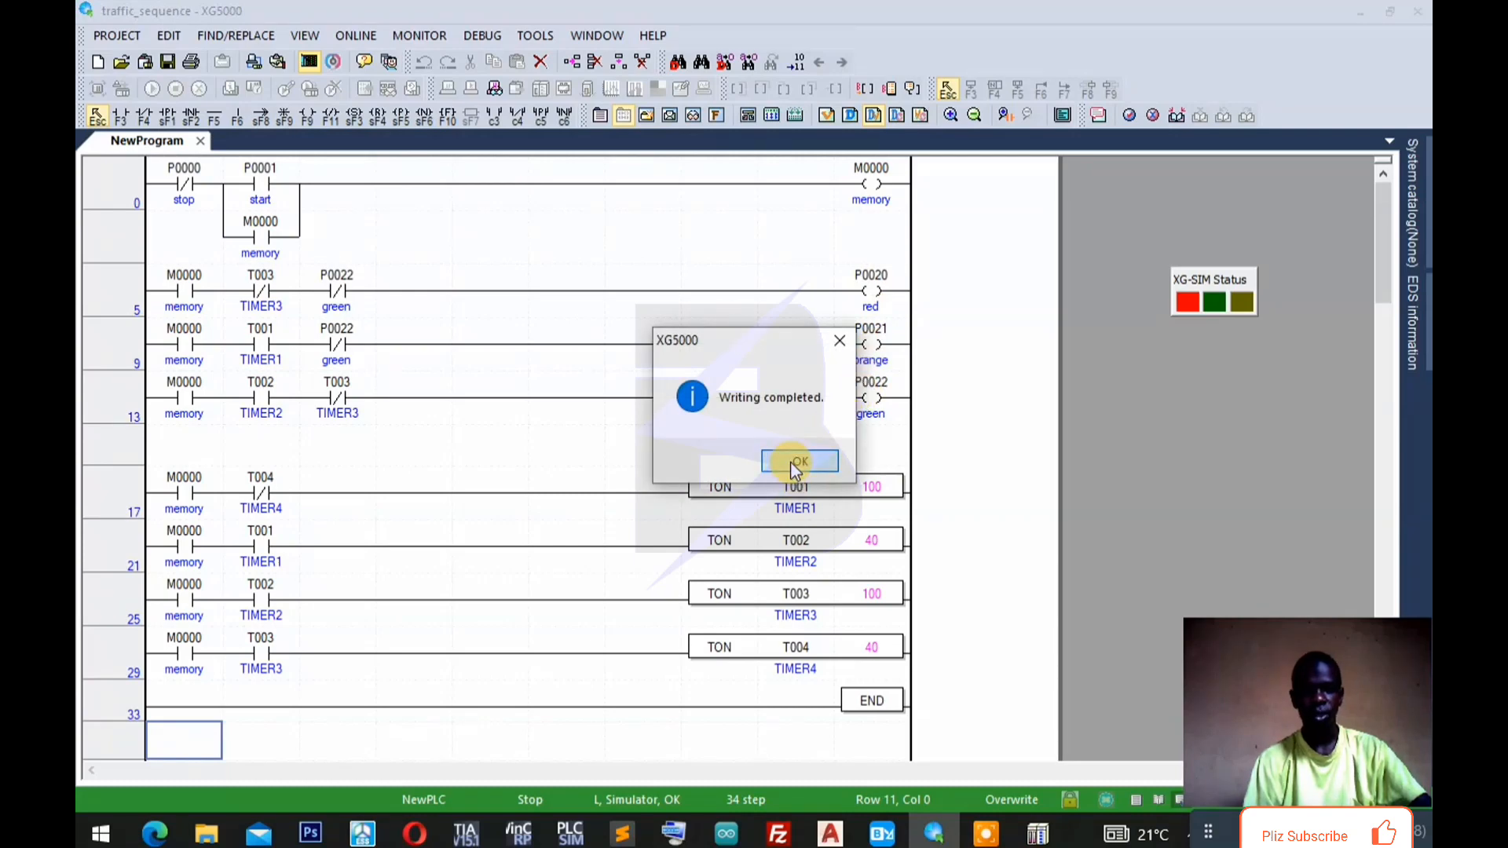
pyautogui.click(792, 465)
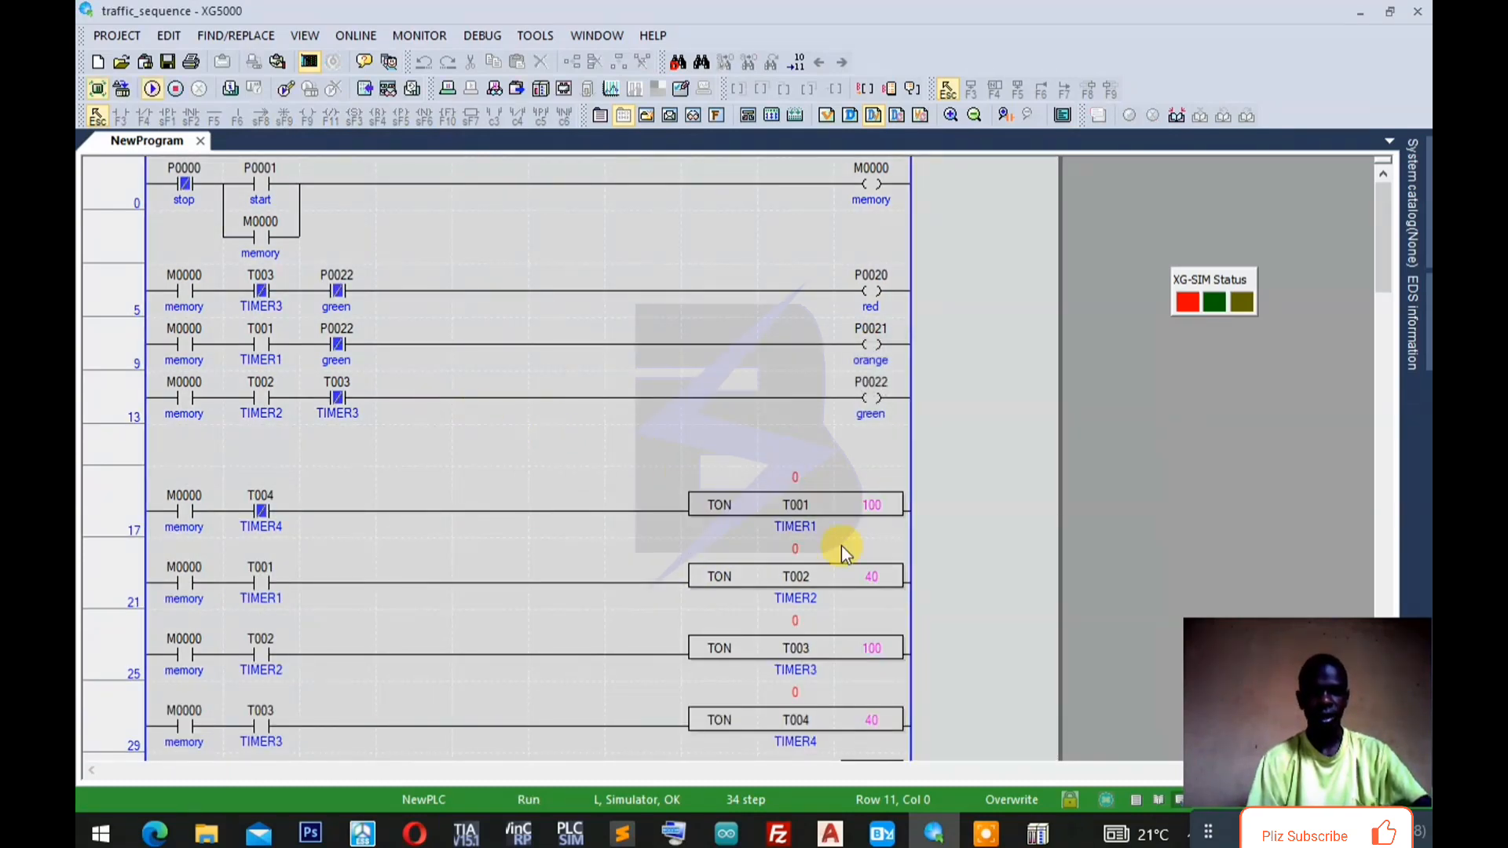
pyautogui.scroll(-3, 841, 545)
pyautogui.scroll(3, 841, 545)
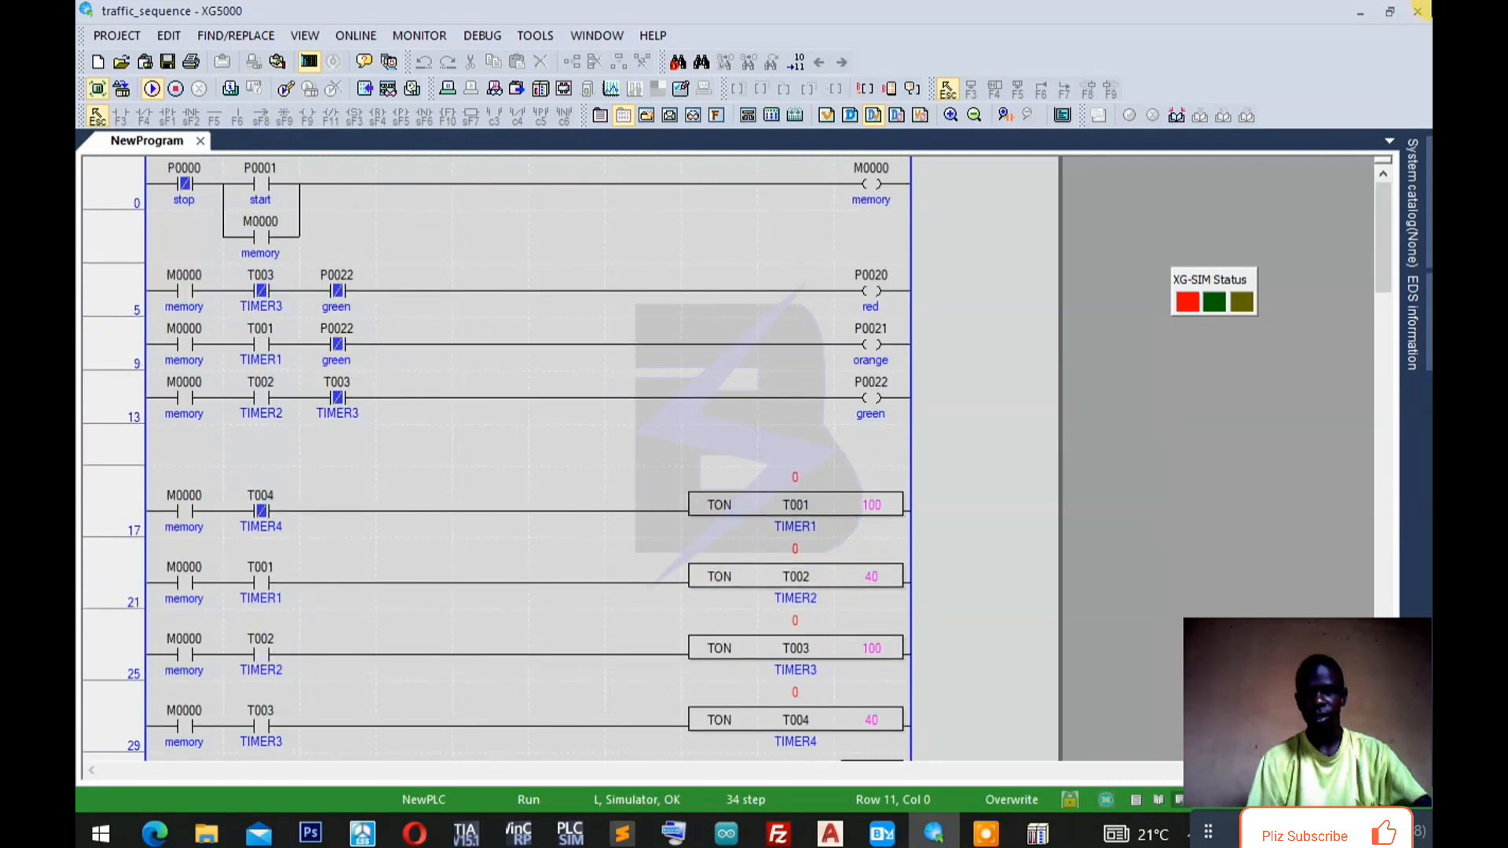
# Reduce the XG5000 window from full screen, move it aside and switch back to XP-Builder.
pyautogui.click(1391, 11)
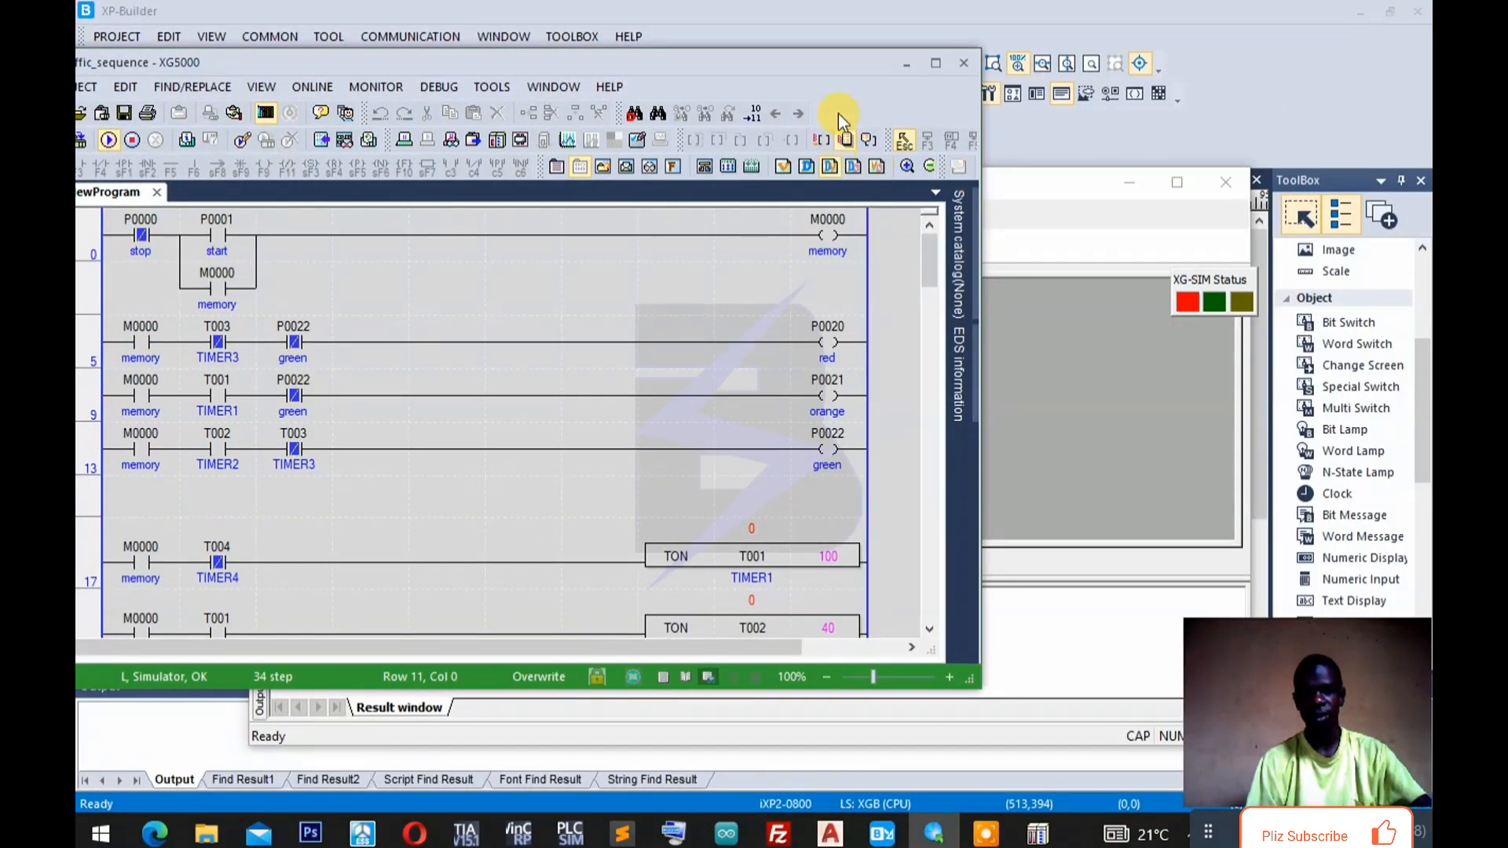
pyautogui.moveTo(836, 72); pyautogui.dragTo(1176, 90)
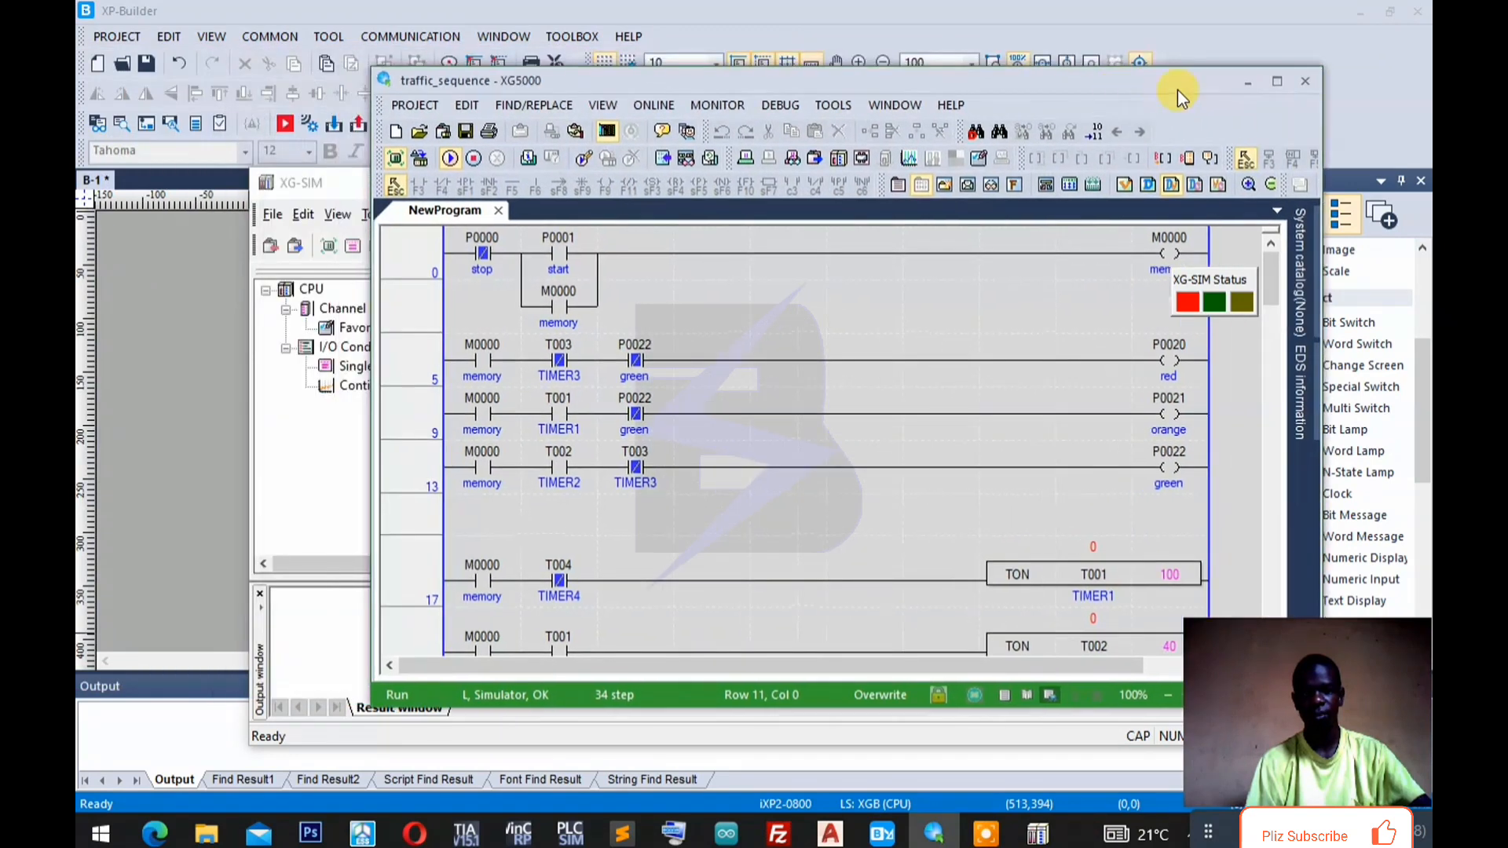
pyautogui.click(1222, 32)
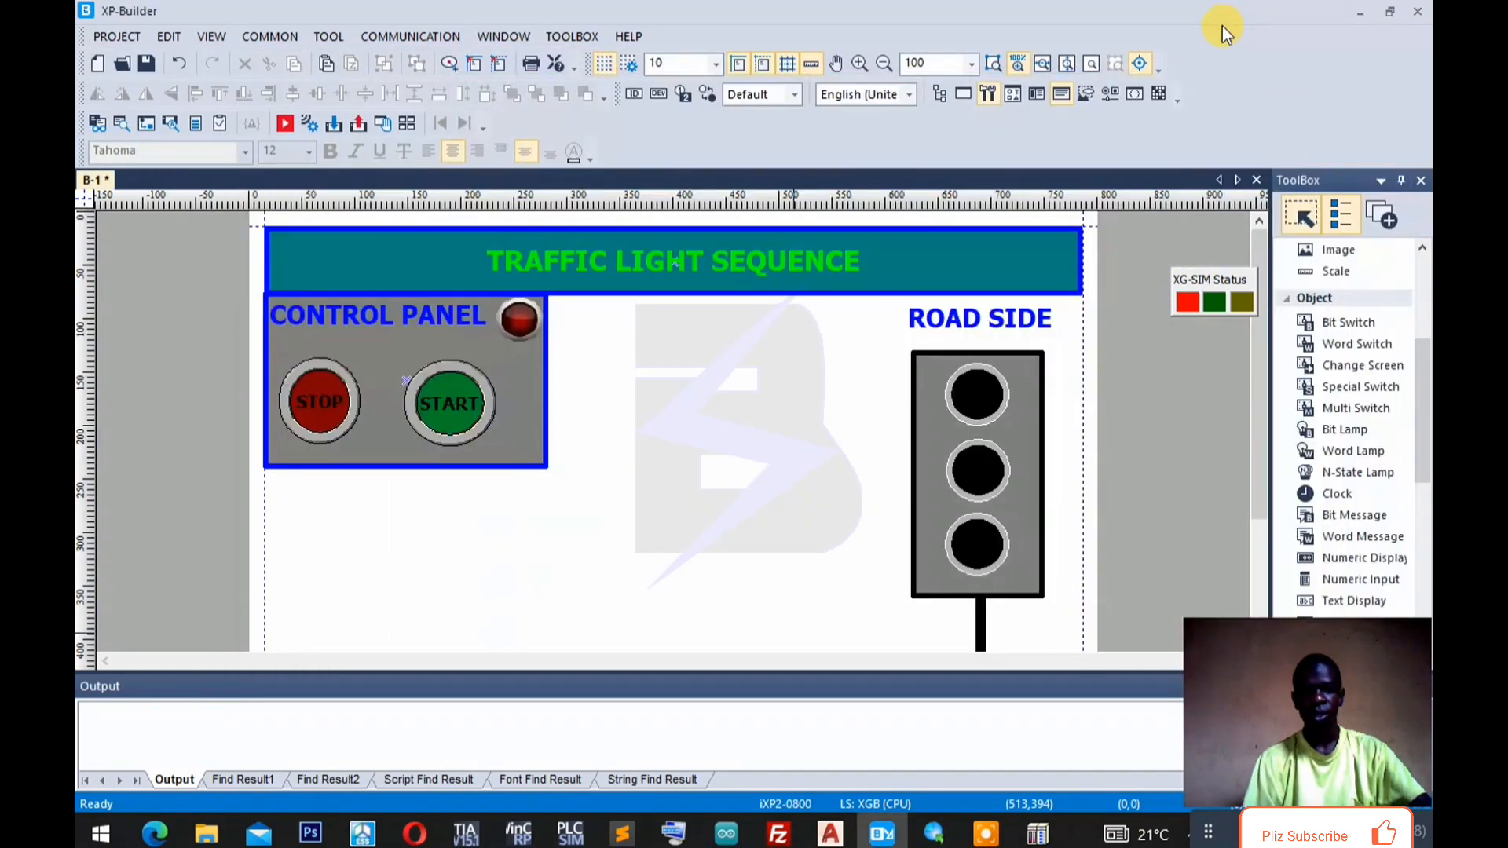
# Try twice to launch the traffic light screen in XP_Simulator, closing the simulator window each time.
pyautogui.click(285, 128)
pyautogui.click(756, 456)
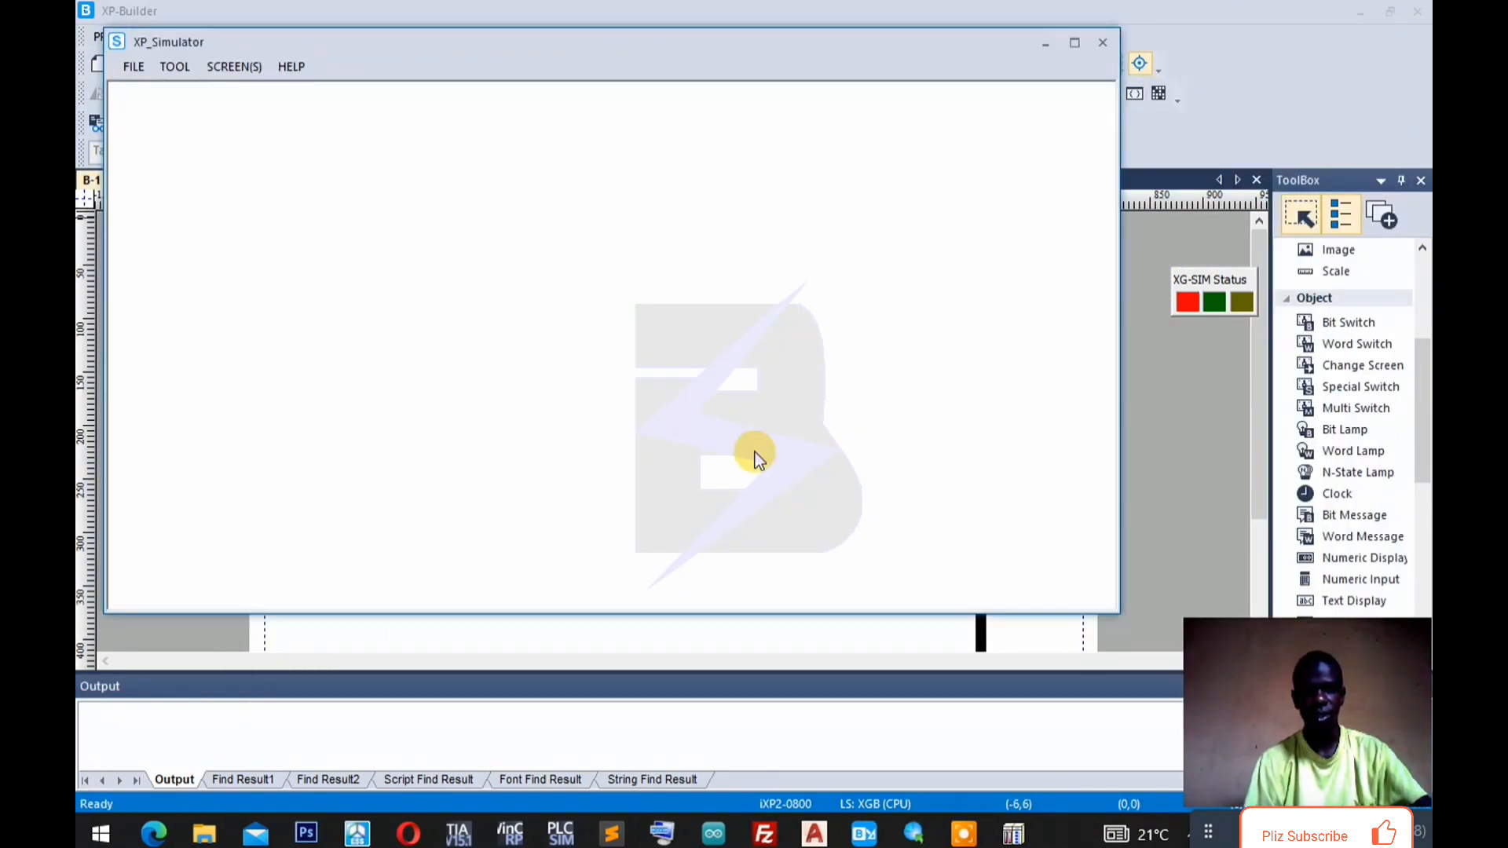
pyautogui.click(1107, 42)
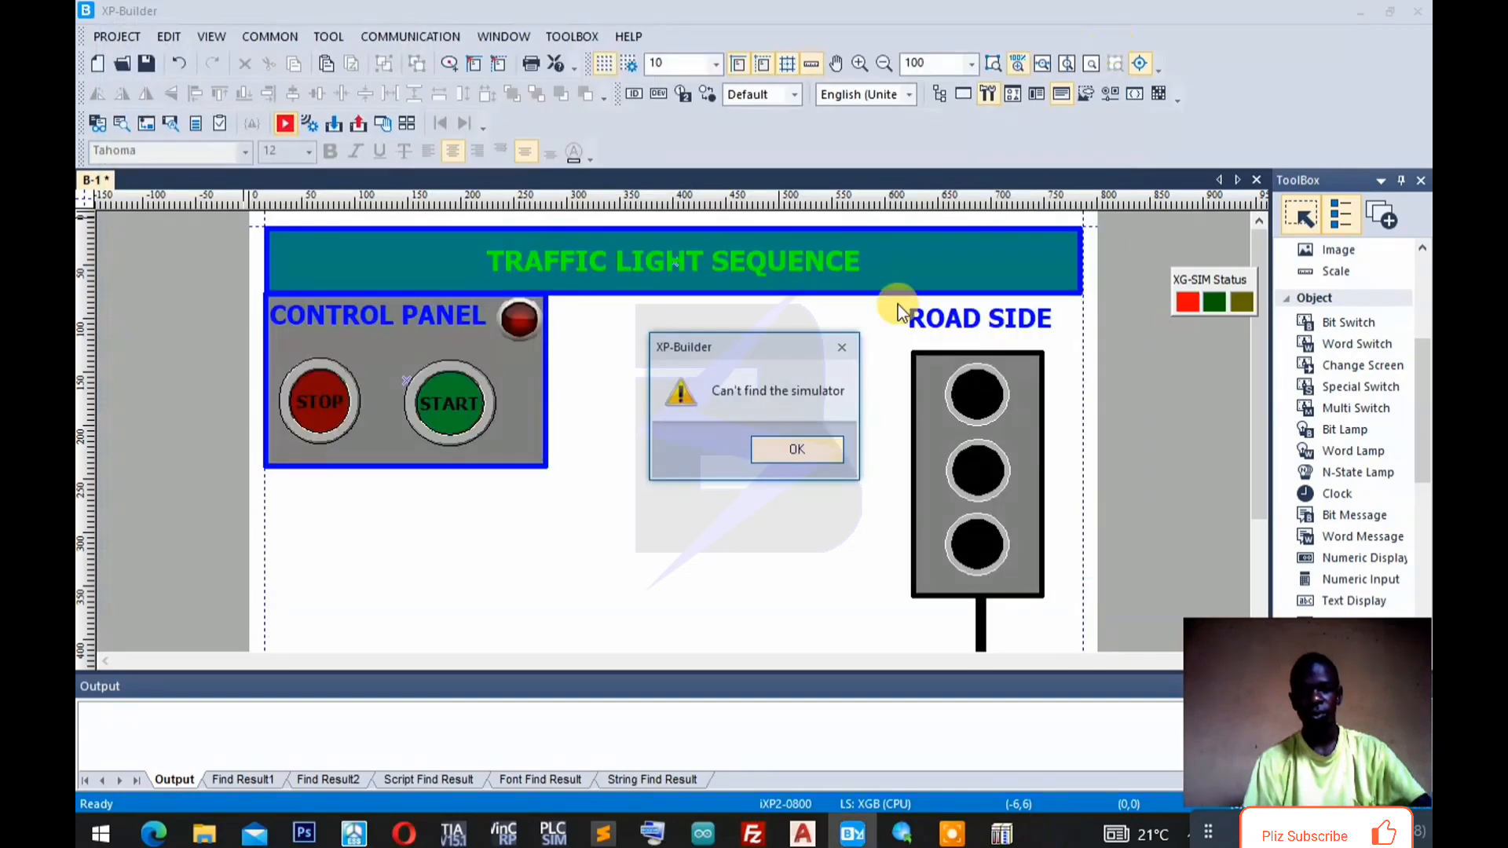
pyautogui.click(796, 453)
pyautogui.click(287, 128)
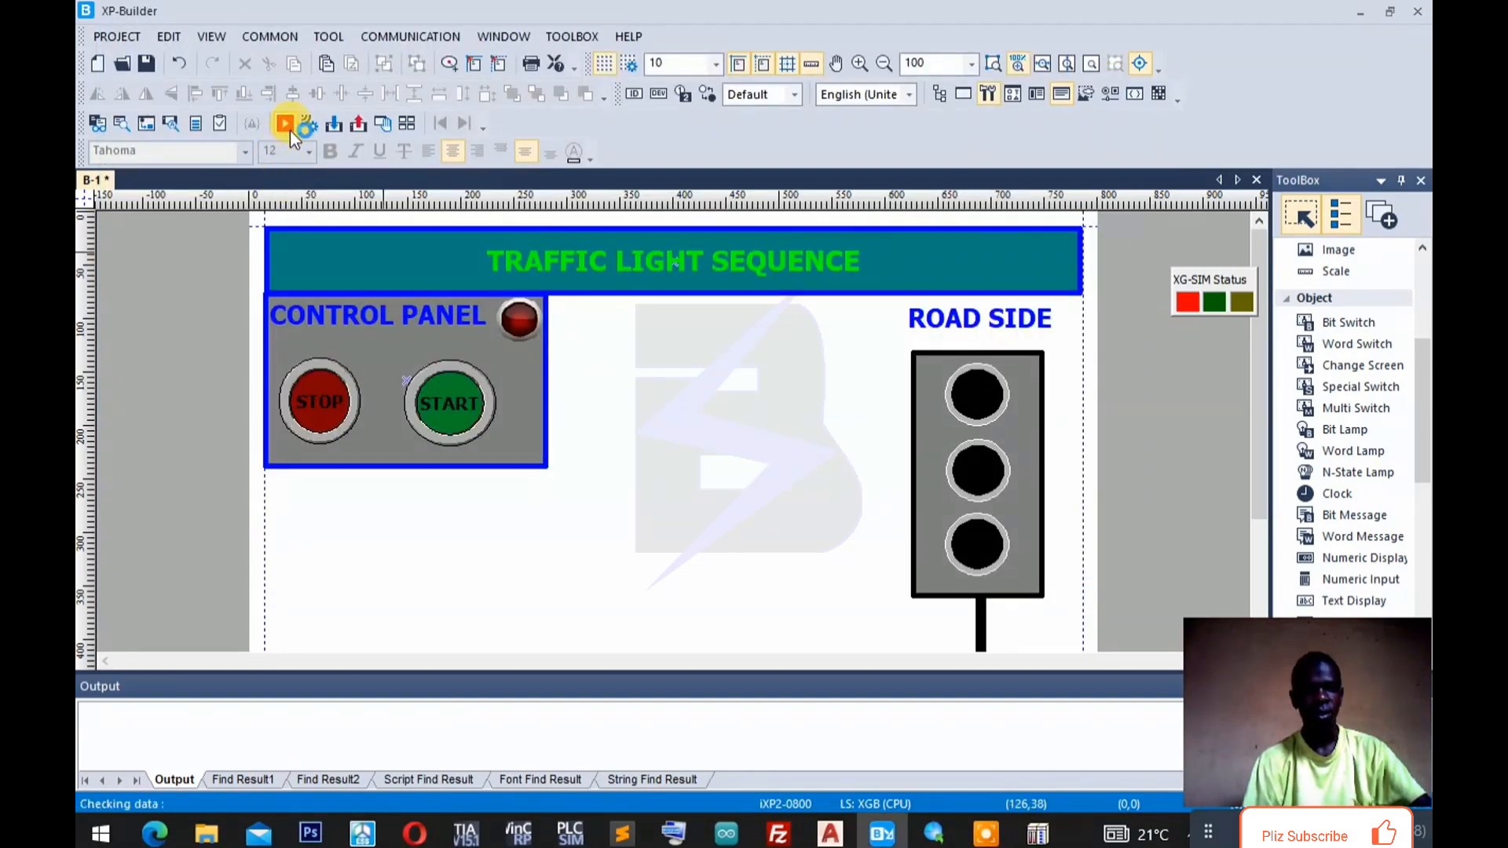
pyautogui.click(798, 449)
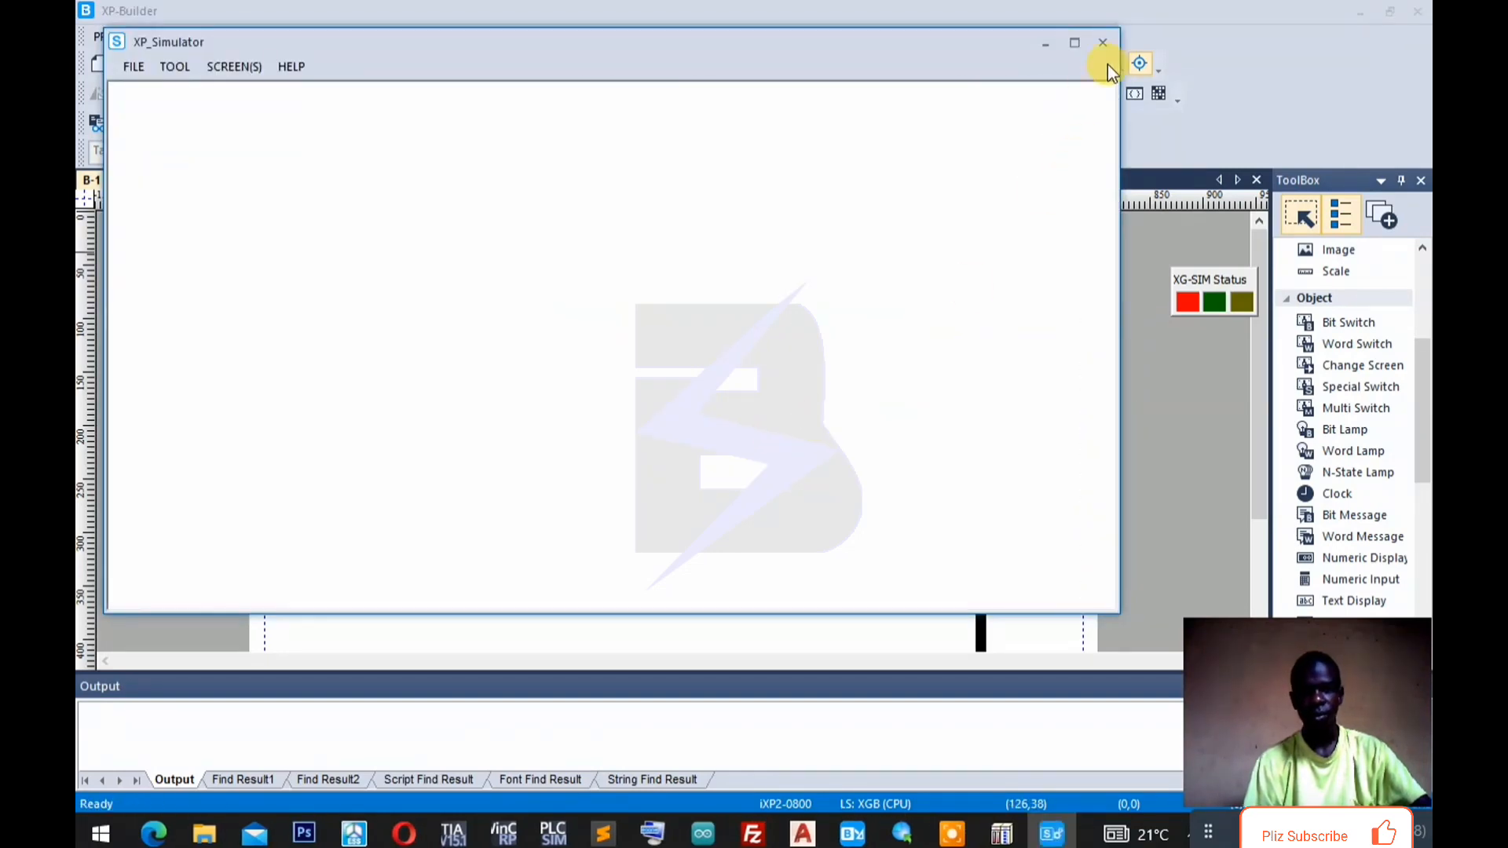
pyautogui.click(1104, 42)
pyautogui.click(795, 454)
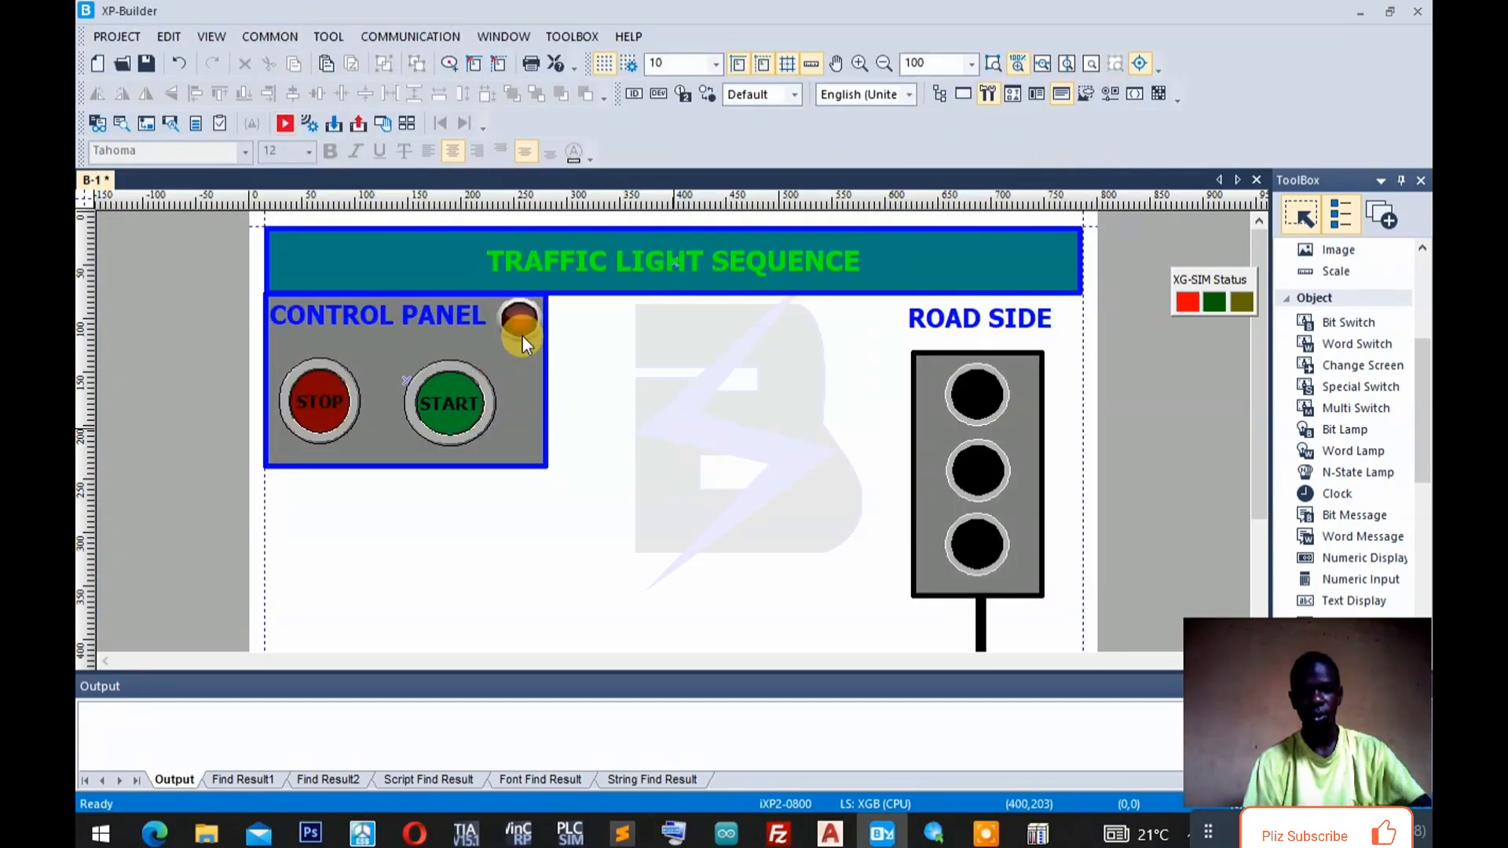
# Launch the screen in XP_Simulator, minimize XP-Builder and arrange the ladder program and XG-SIM Status window beside the simulator.
pyautogui.click(287, 124)
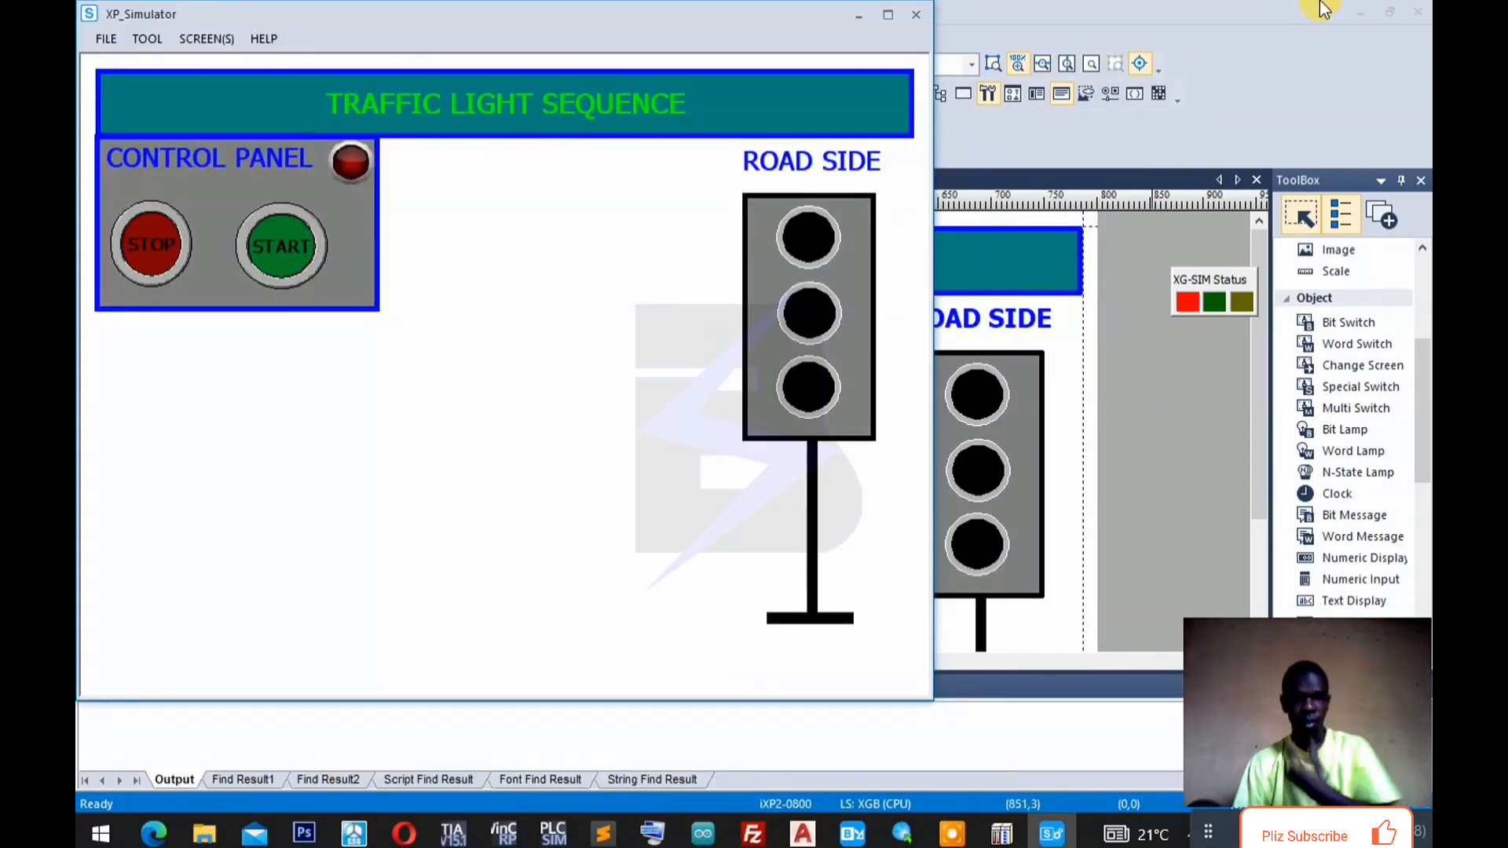
pyautogui.click(1364, 14)
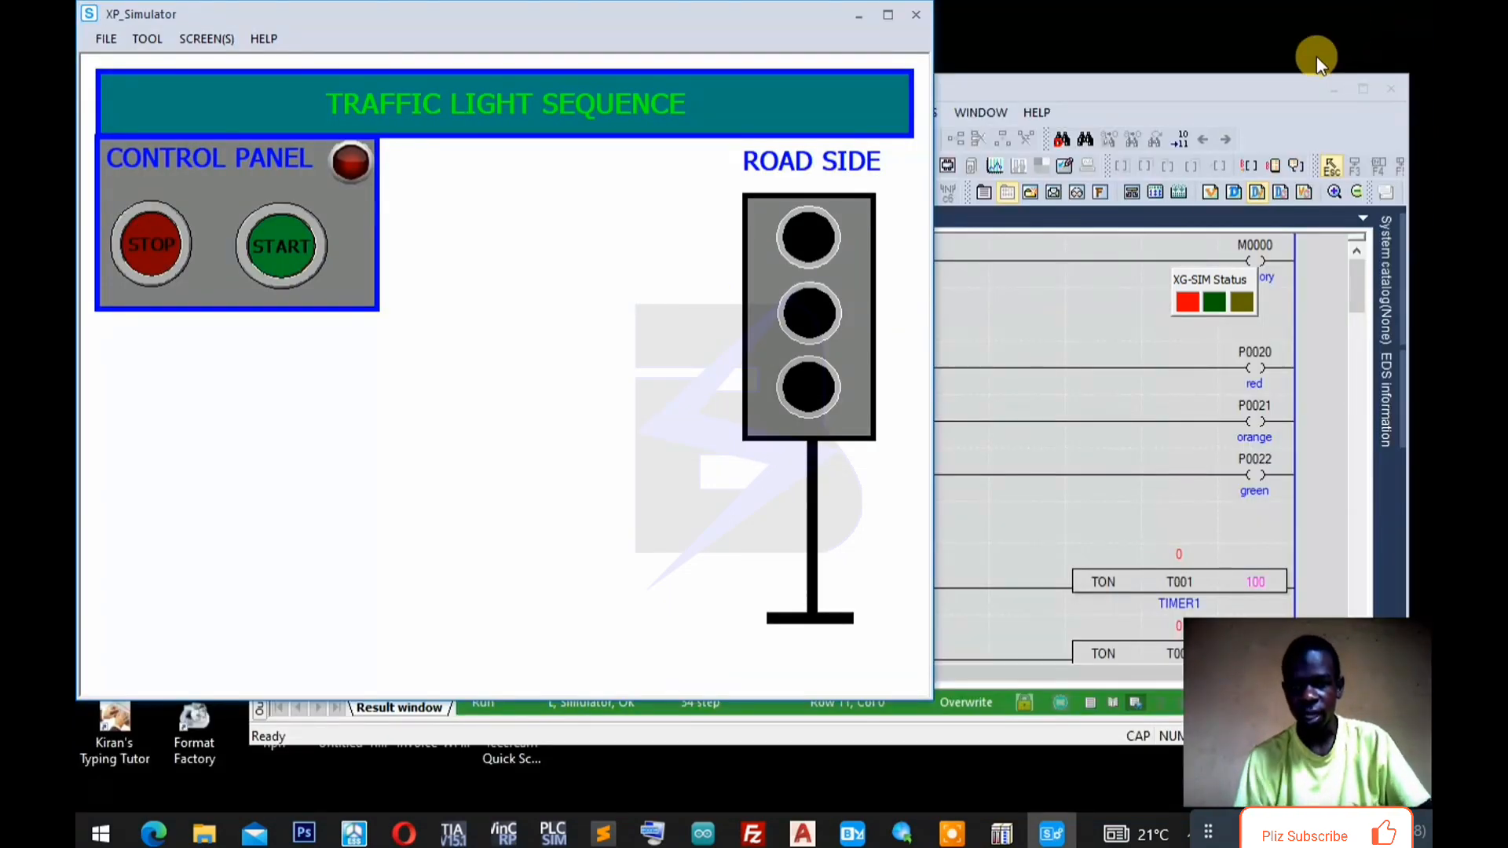
pyautogui.click(1183, 96)
pyautogui.moveTo(1181, 28); pyautogui.dragTo(1185, 13)
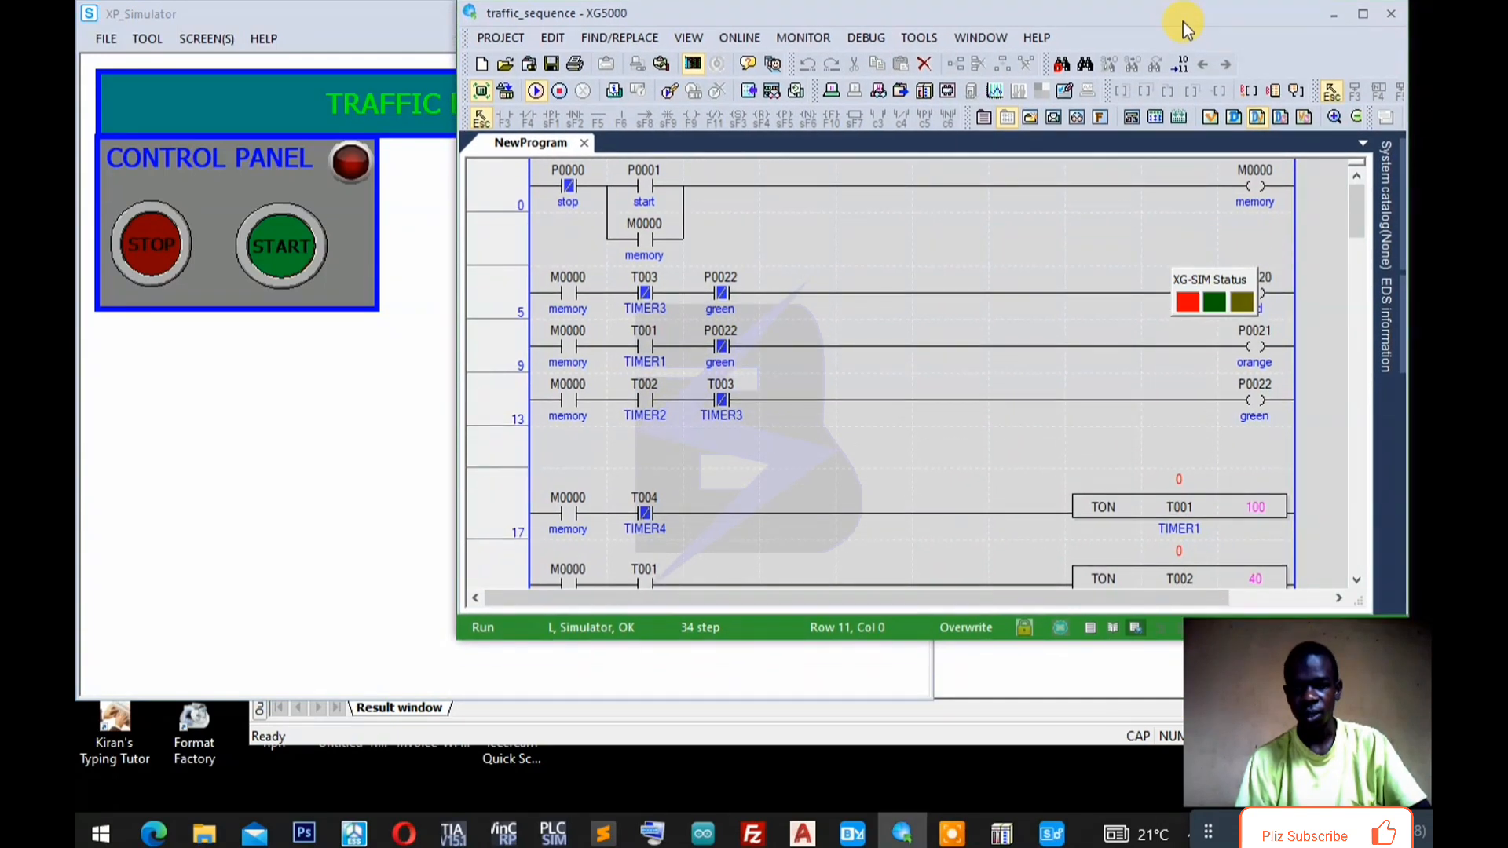
pyautogui.moveTo(1213, 266); pyautogui.dragTo(1253, 20)
pyautogui.click(348, 16)
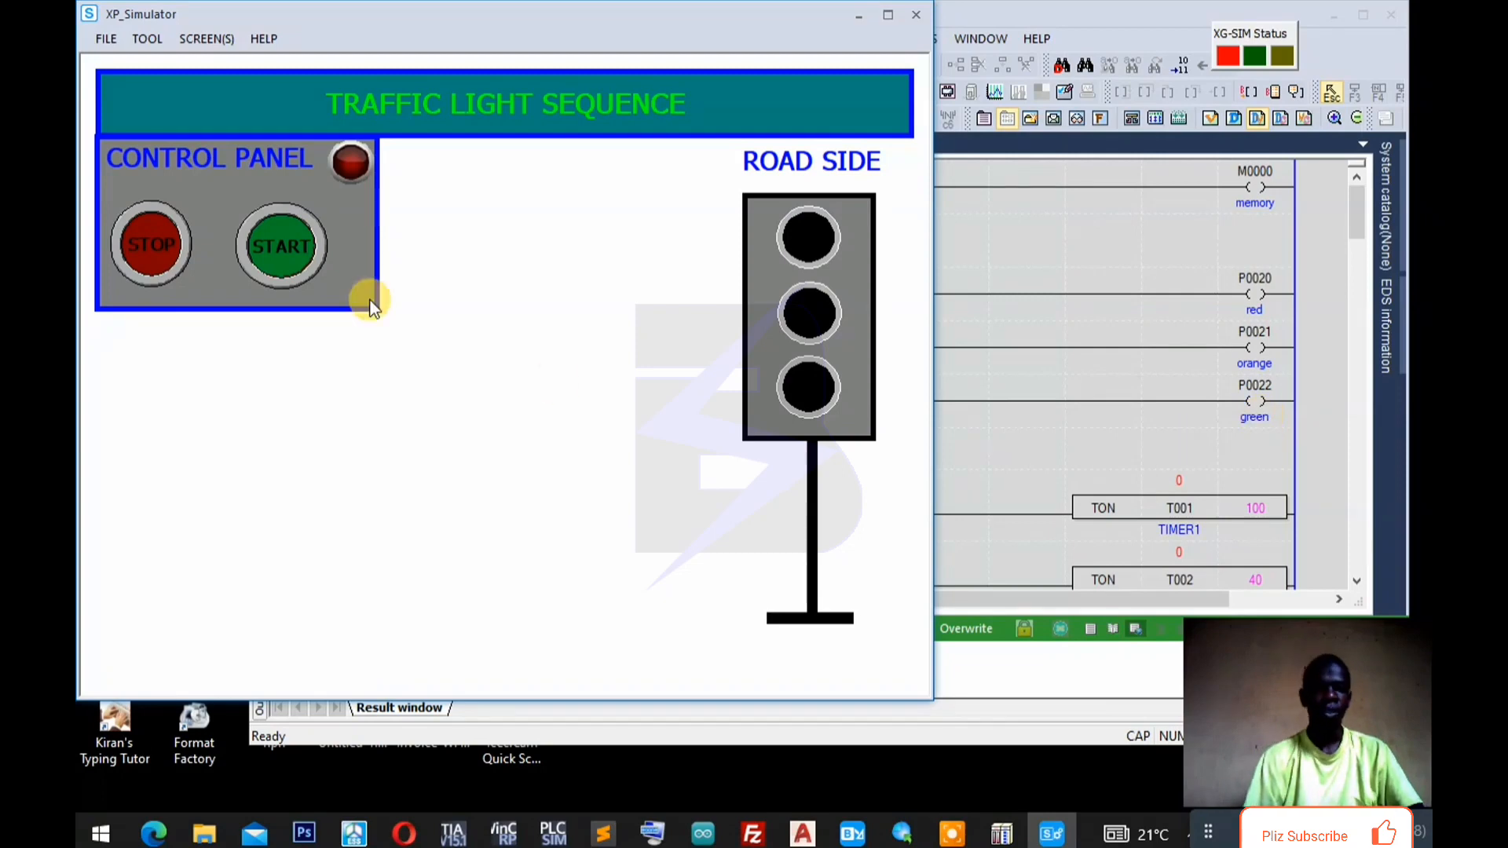
# Test the traffic light sequence with the START and STOP buttons, maximizing the simulator window during the run.
pyautogui.click(265, 247)
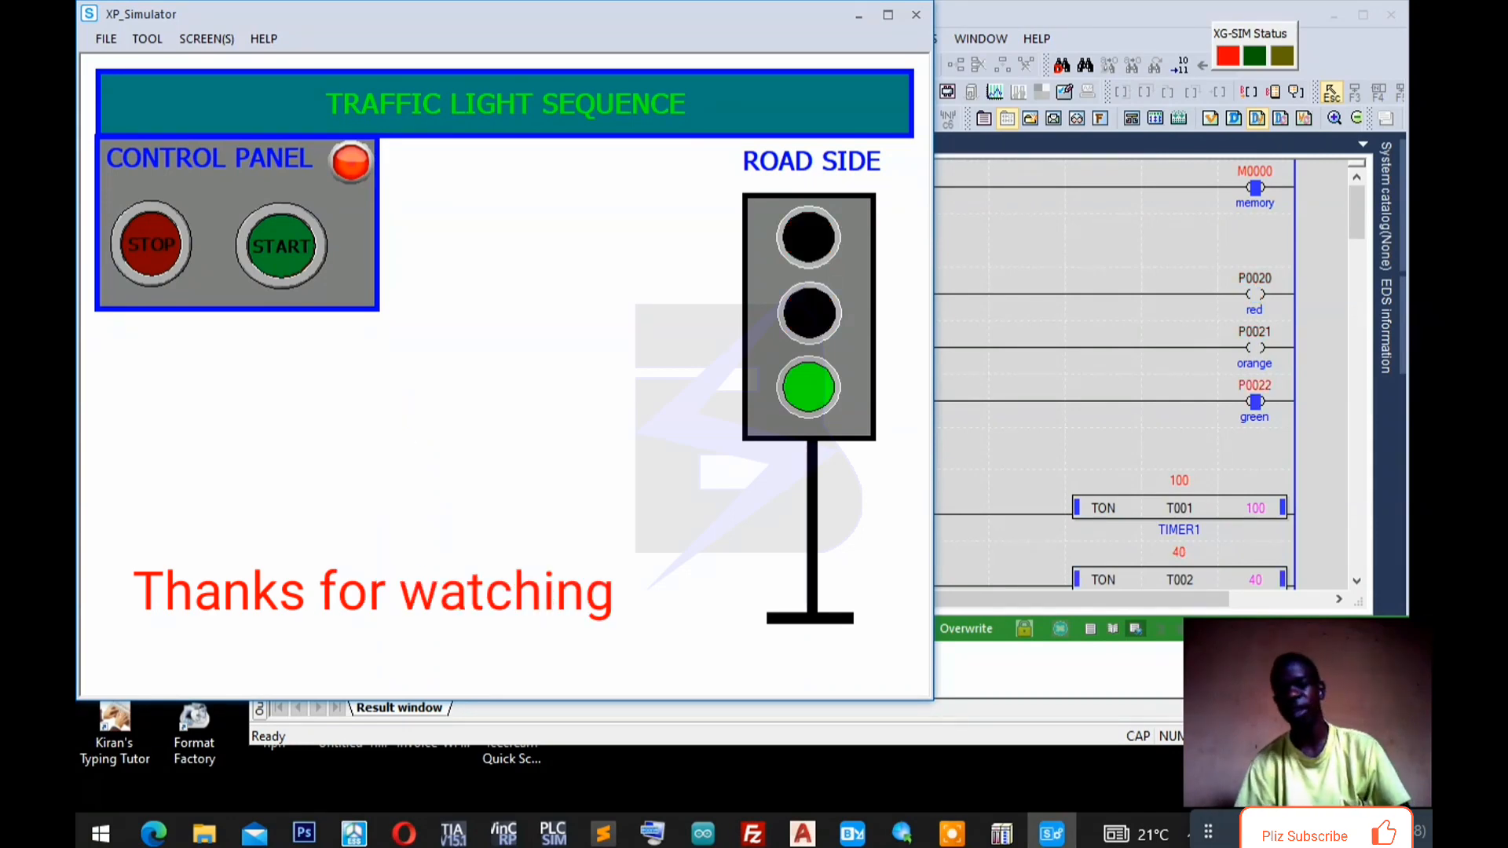
pyautogui.click(889, 16)
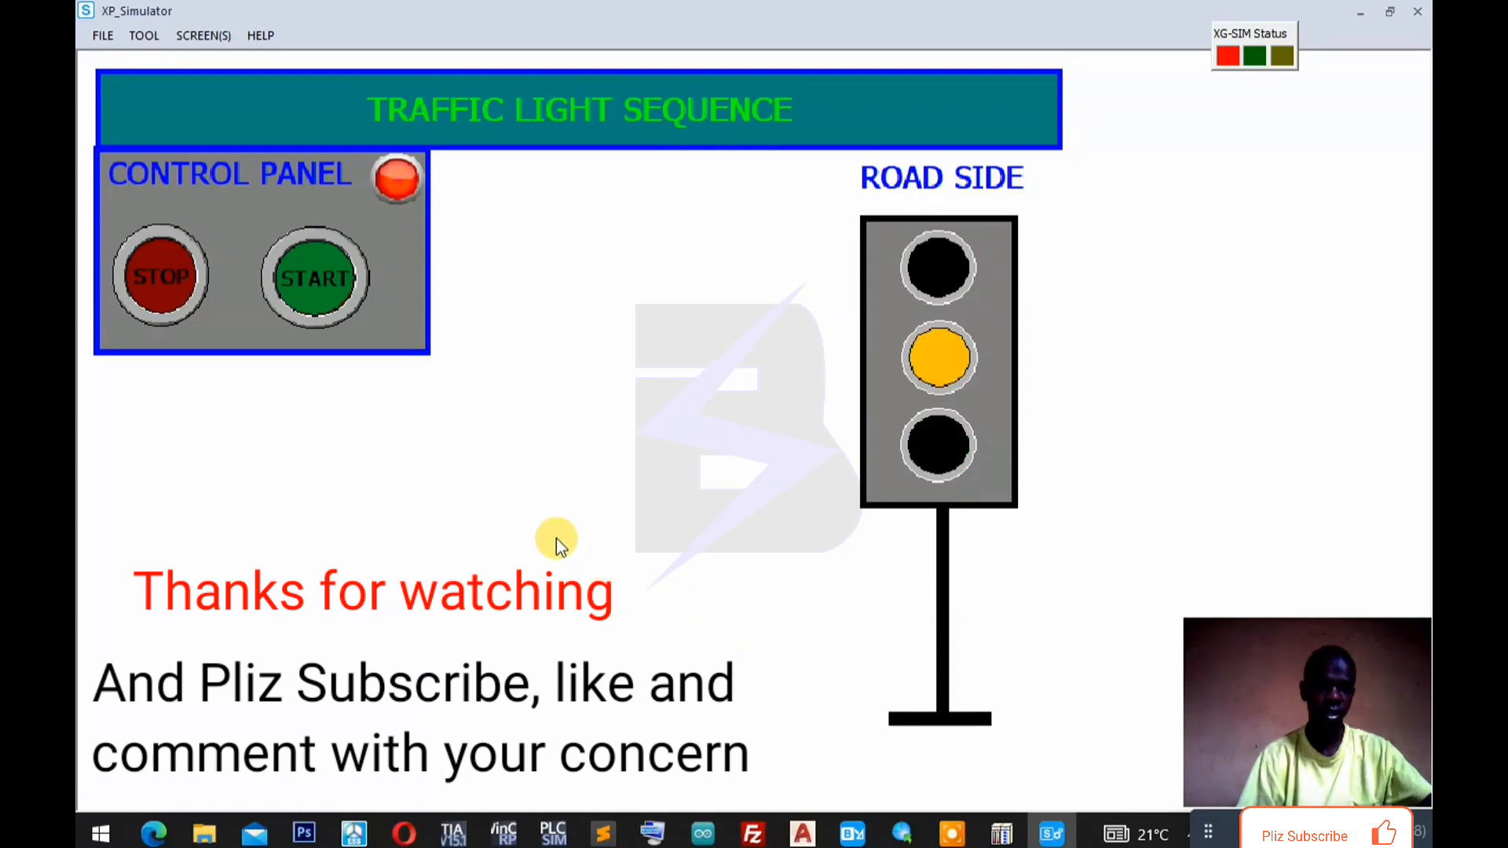
pyautogui.click(159, 286)
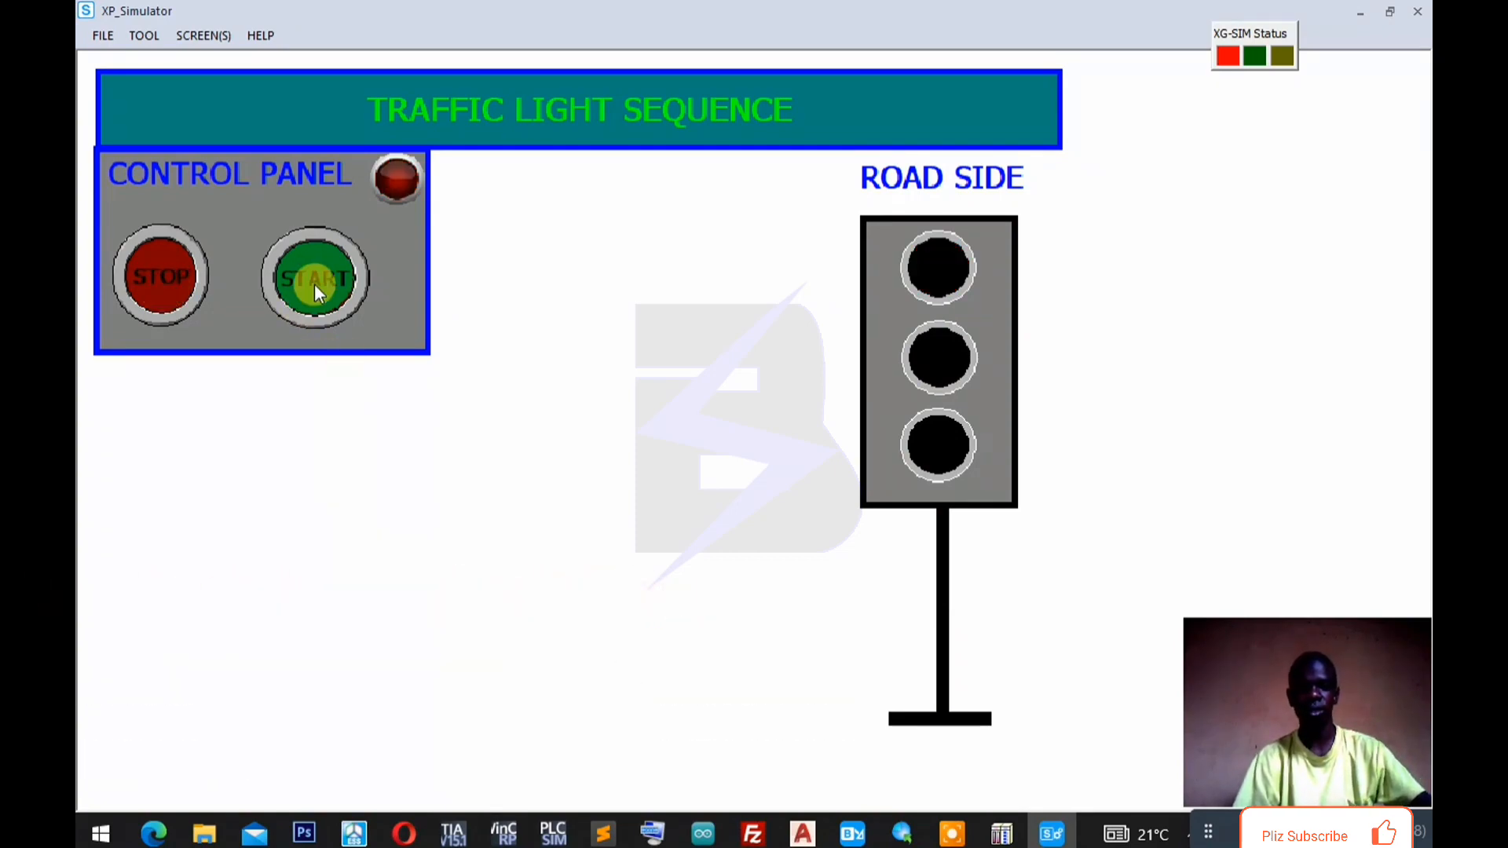
pyautogui.click(313, 283)
pyautogui.click(177, 282)
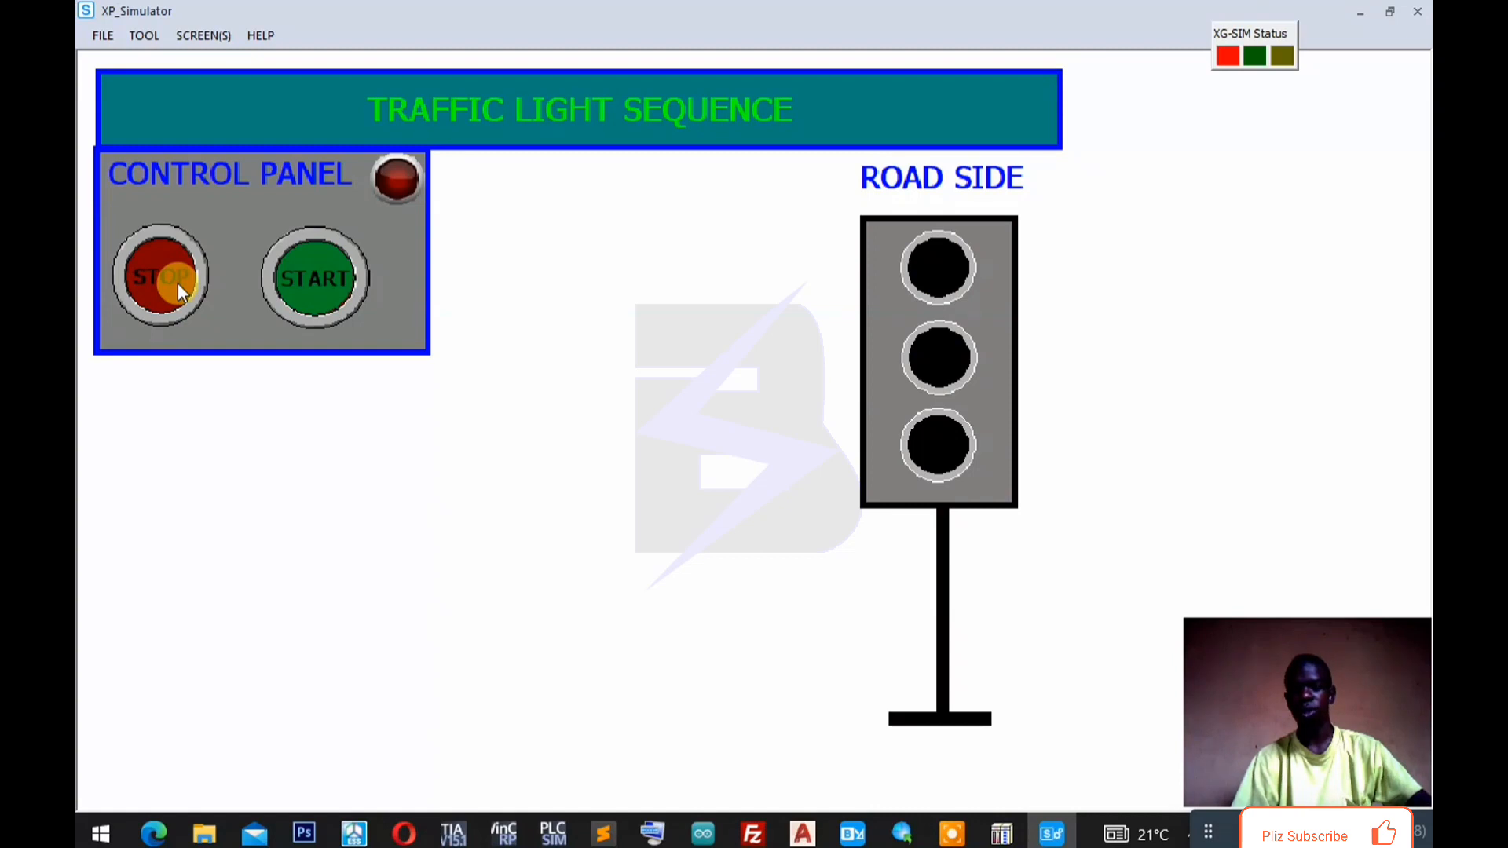